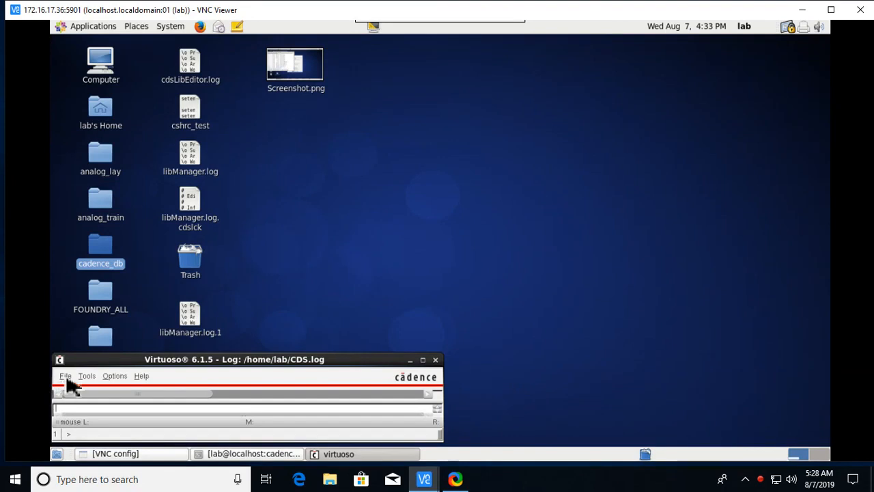
# Create a schematic cellview named diff_tb in the atmece library and open it.
pyautogui.click(65, 377)
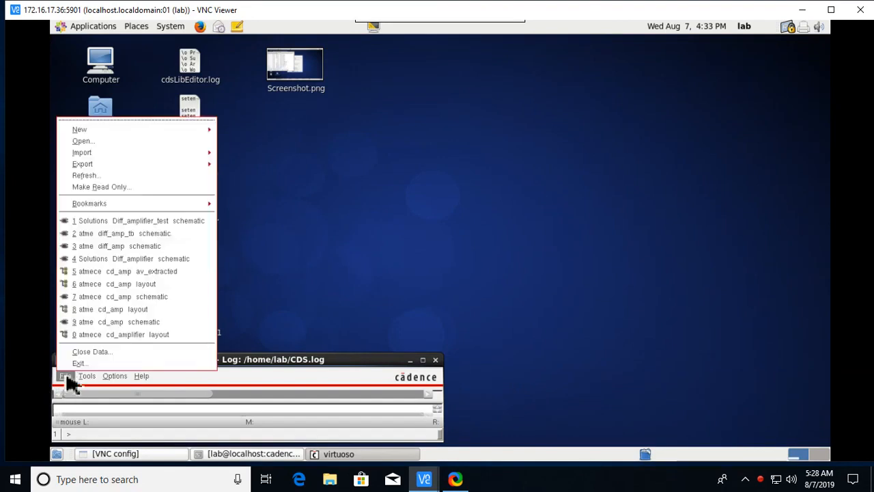
pyautogui.moveTo(117, 131)
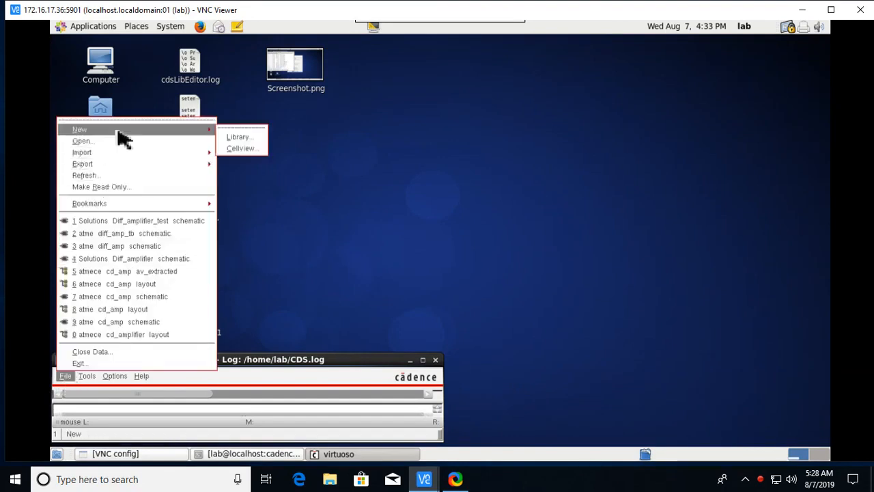
pyautogui.click(247, 148)
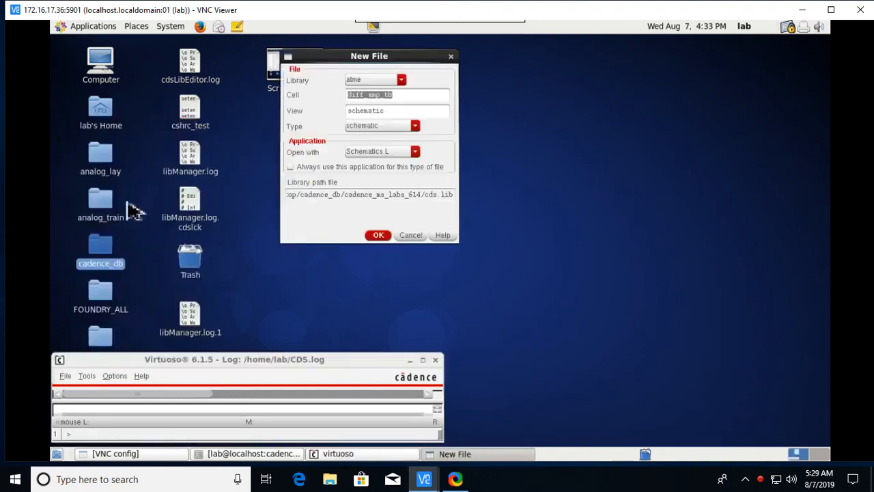
pyautogui.click(401, 80)
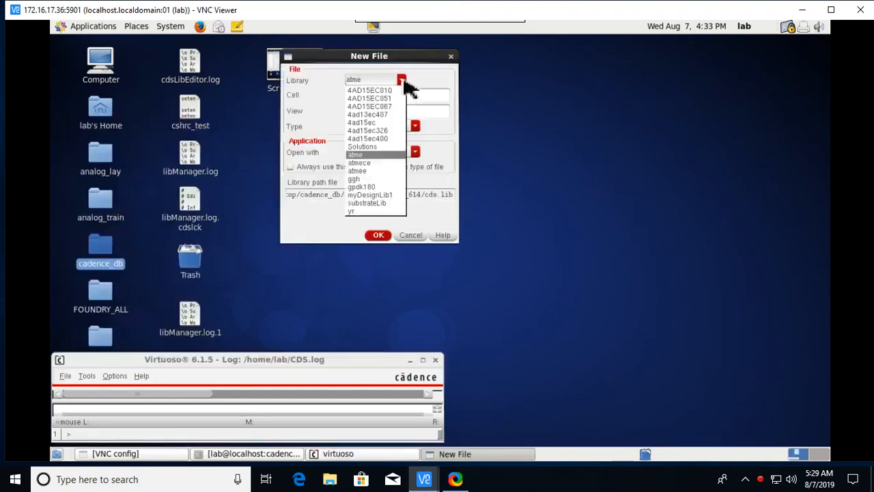
pyautogui.click(394, 164)
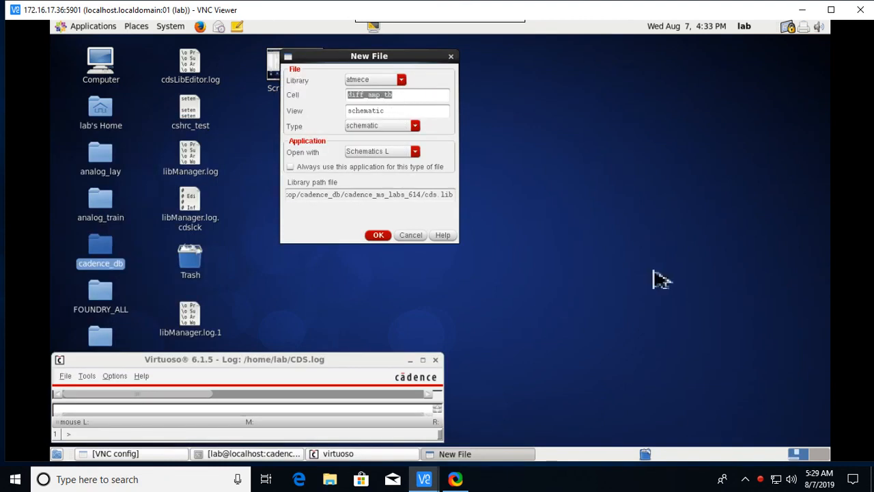
pyautogui.write('d')
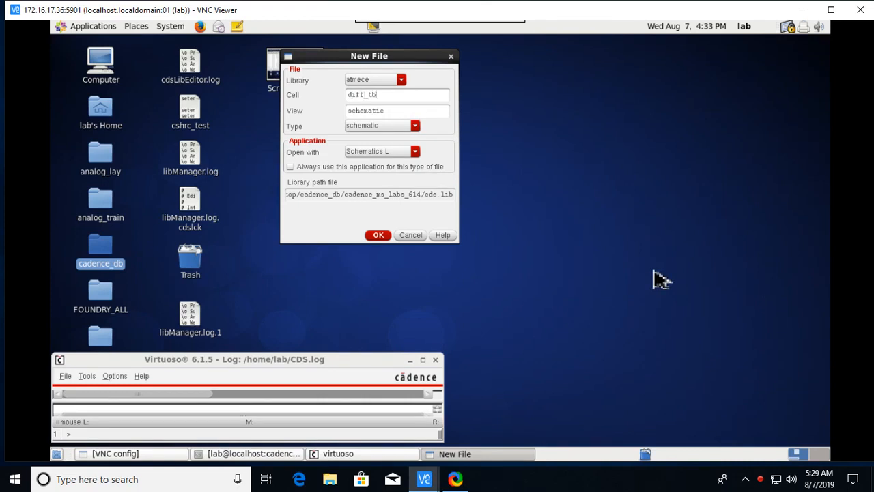
pyautogui.click(383, 235)
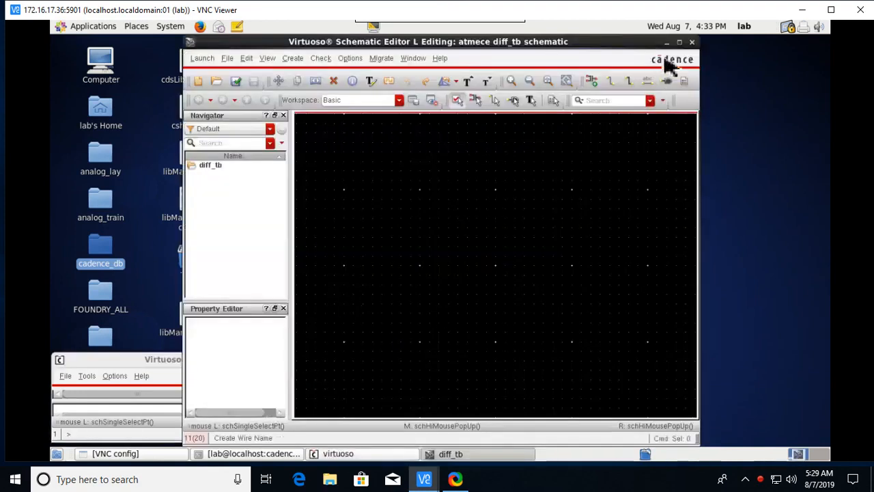
# Maximize the schematic editor and choose the gpdk180 pmos symbol as the instance to add.
pyautogui.click(679, 44)
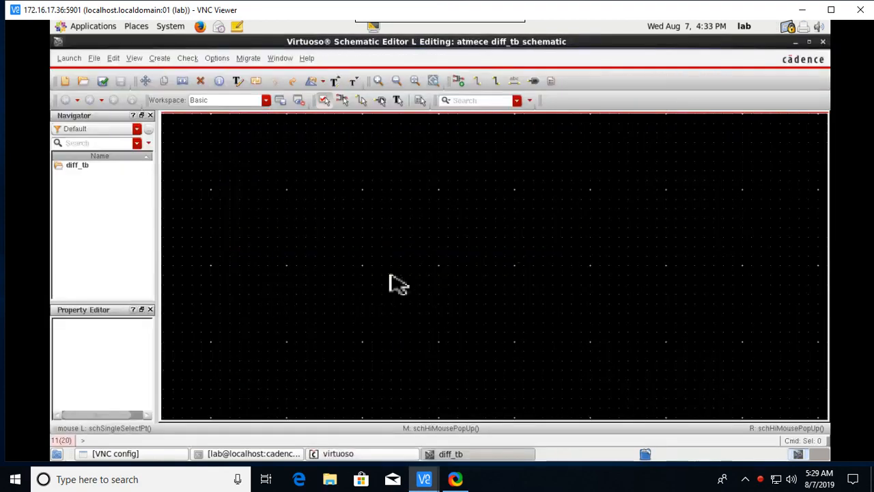
pyautogui.press('i')
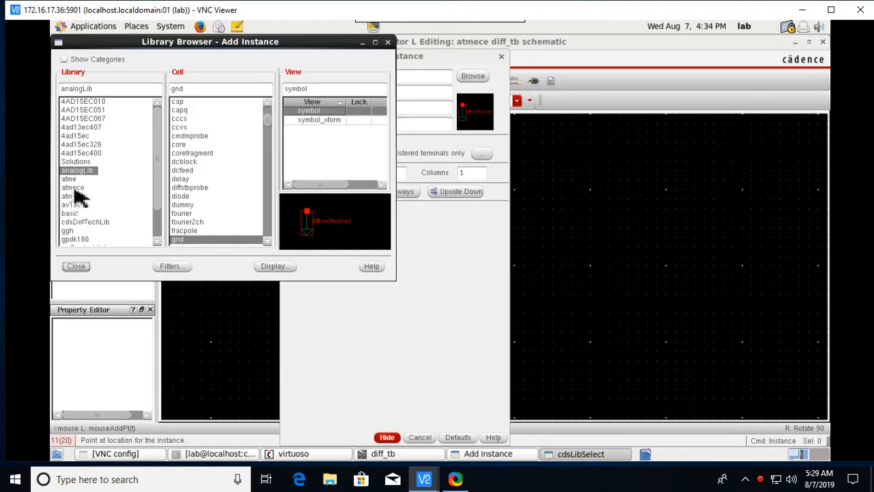
pyautogui.click(81, 239)
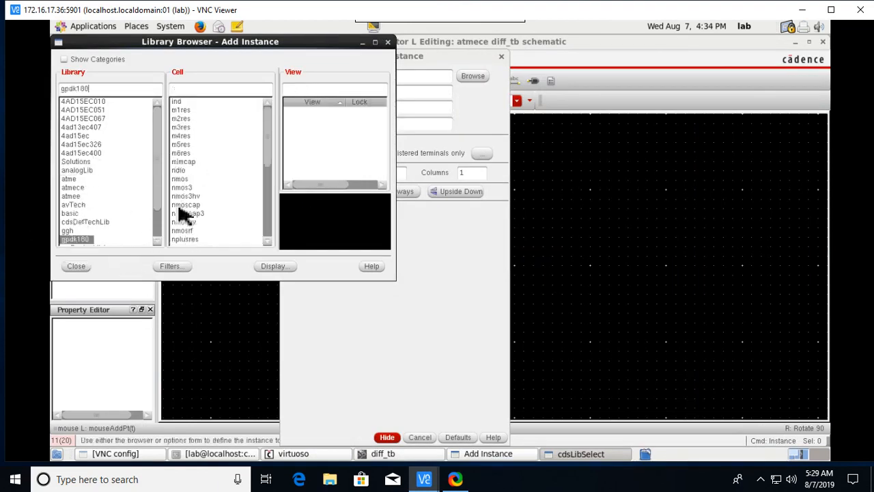
pyautogui.click(200, 90)
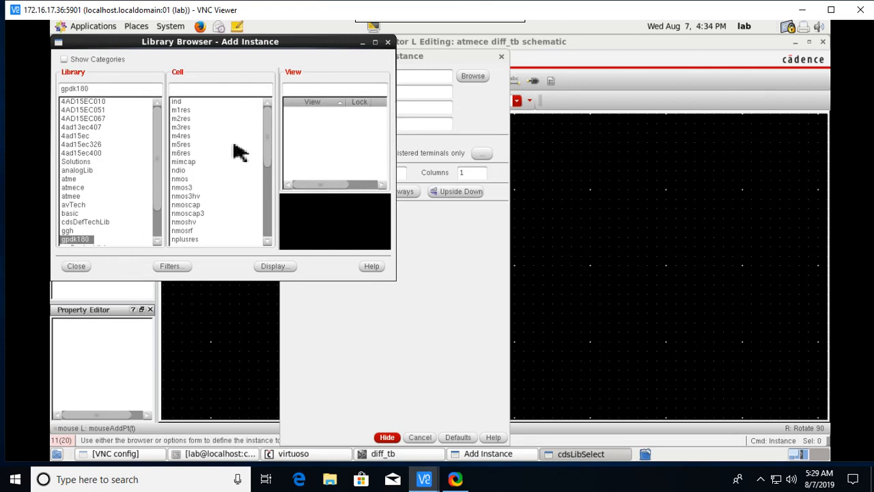
pyautogui.write('pmo')
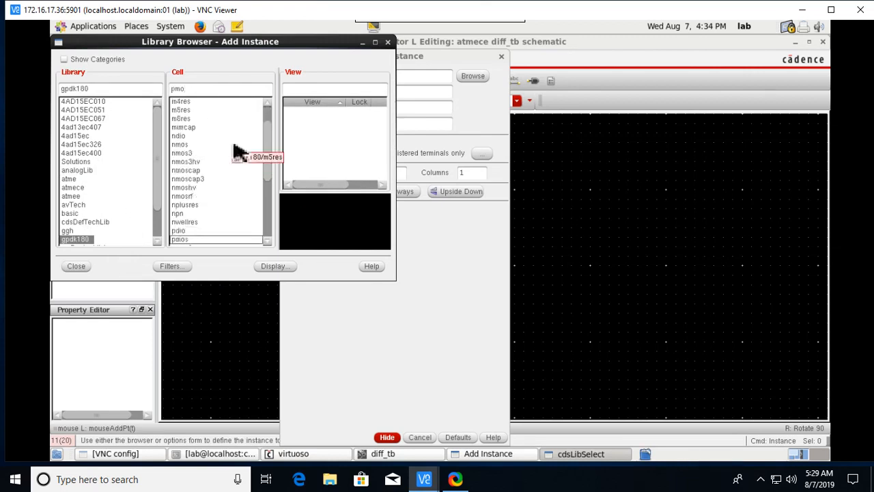
pyautogui.write('s')
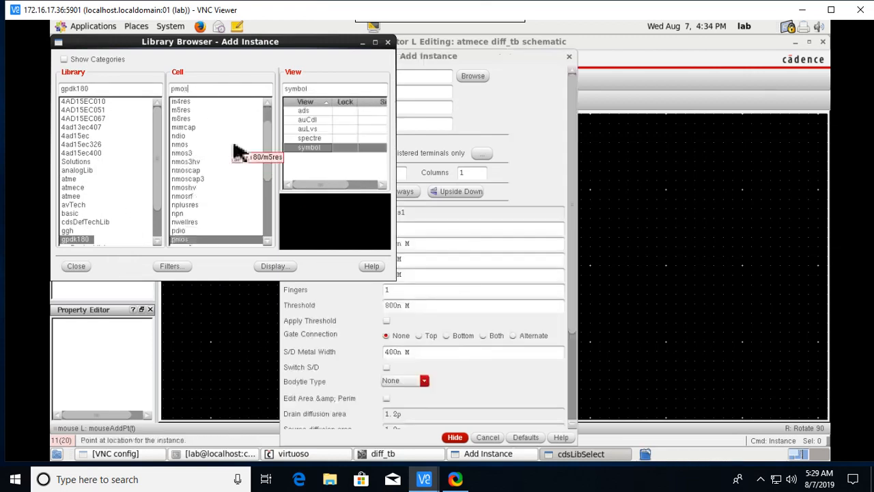
pyautogui.click(74, 267)
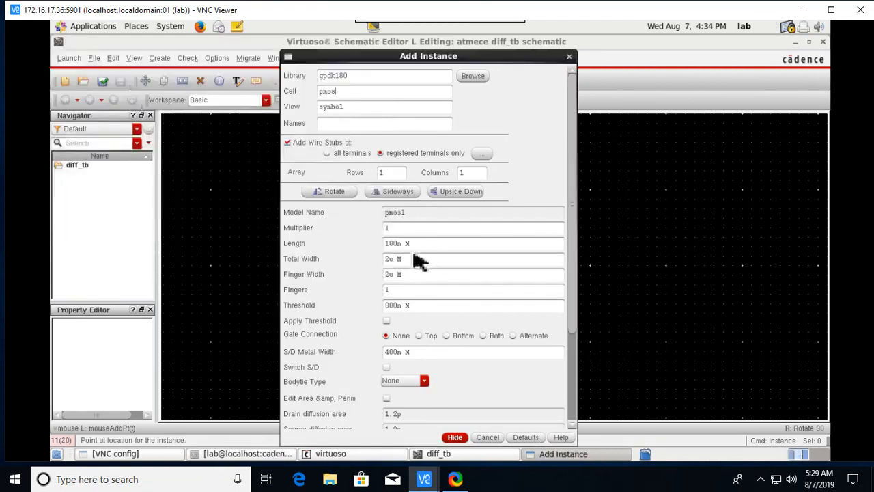
# Place pmos transistors PM0 and PM1, each 1u long and 15u wide, side by side.
pyautogui.scroll(-1, 413, 263)
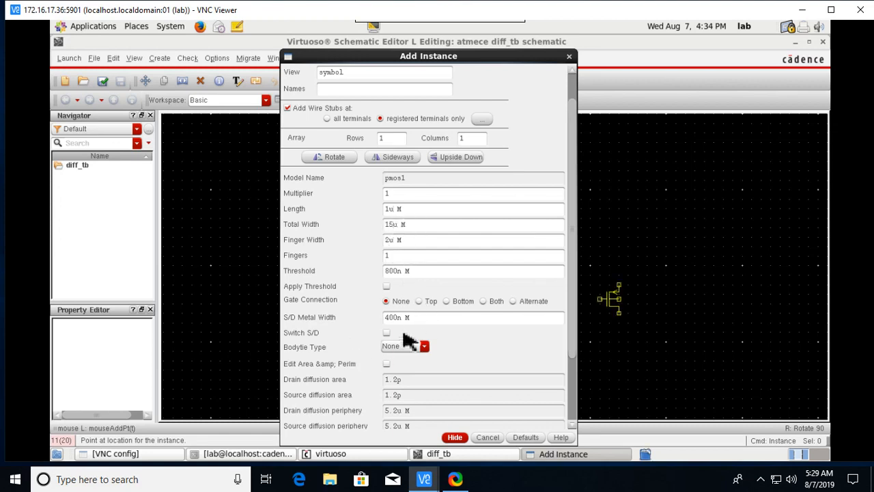
pyautogui.click(454, 437)
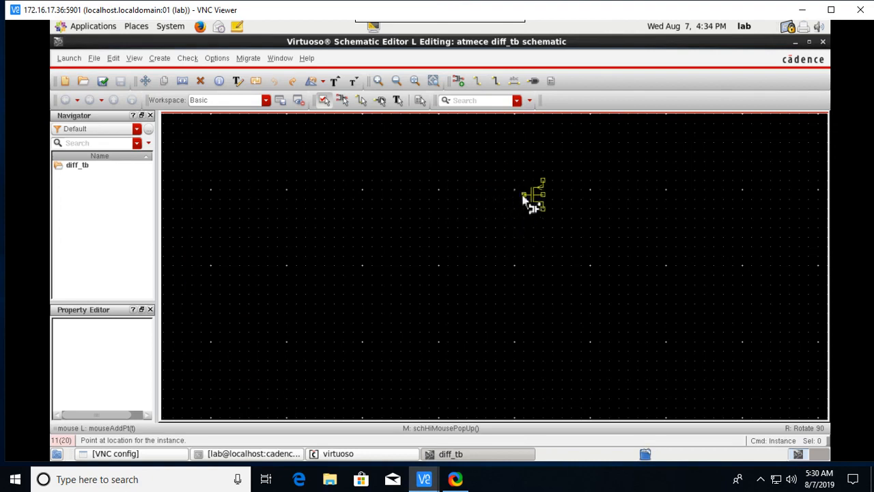
pyautogui.click(521, 197)
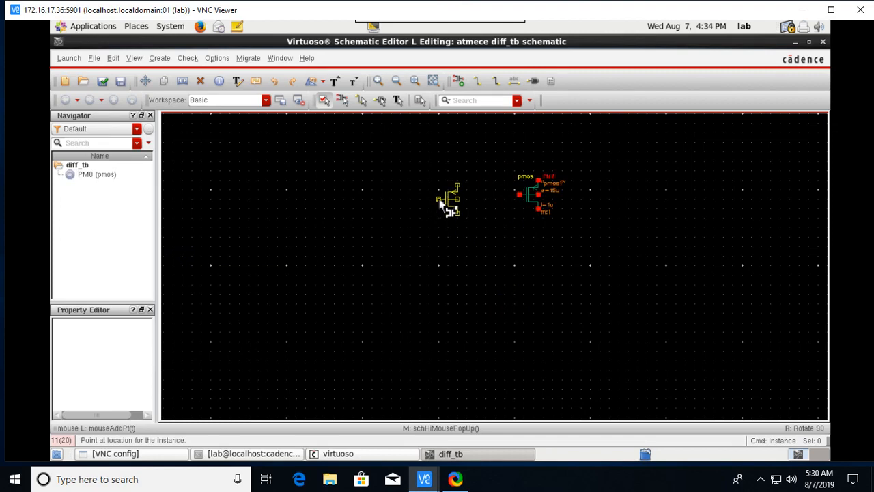
pyautogui.click(440, 203)
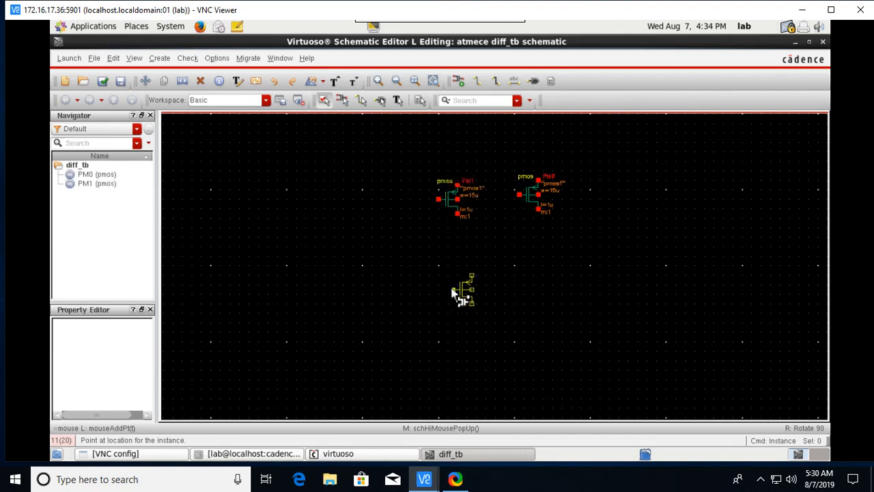
pyautogui.press('Escape')
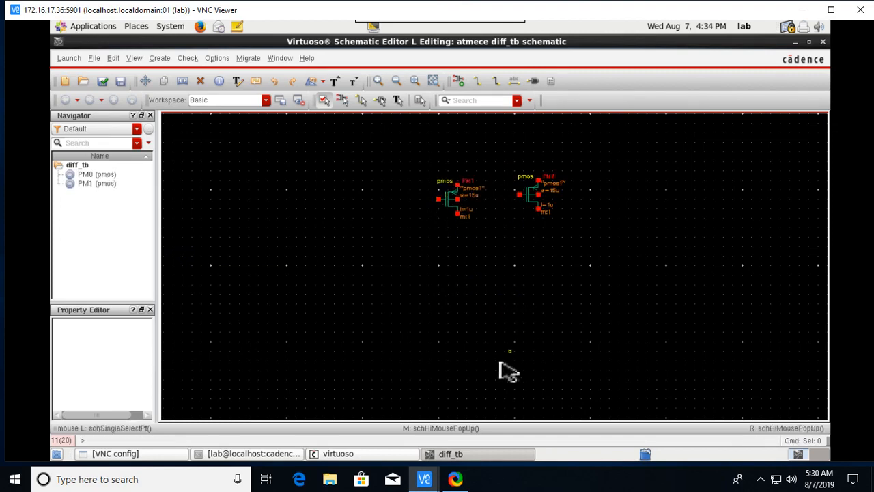
# Flip PM1 horizontally in place so its gate faces PM0.
pyautogui.click(451, 209)
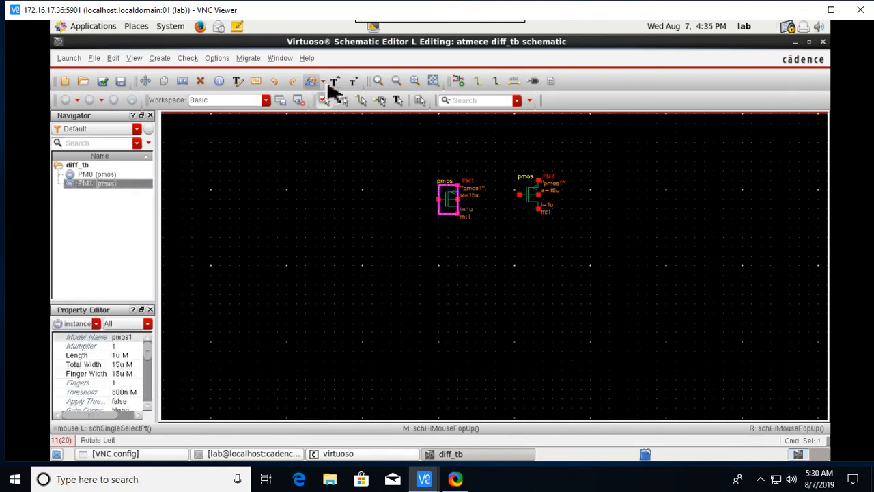
pyautogui.click(325, 83)
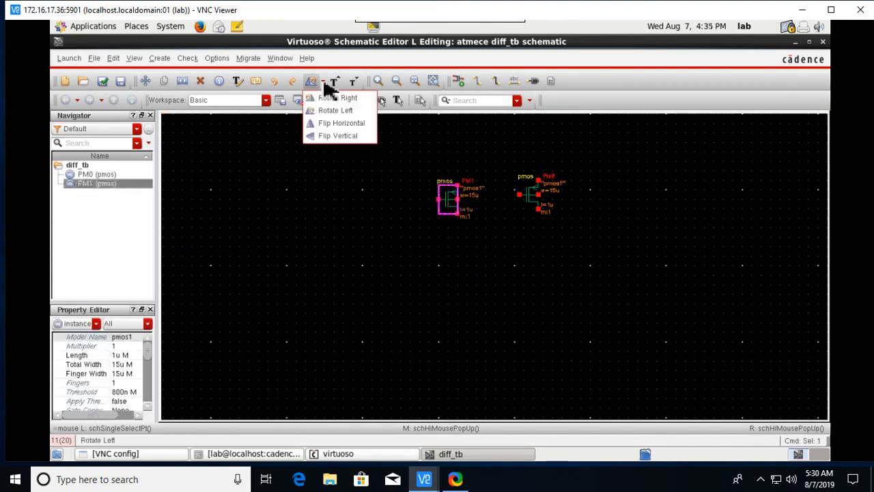
pyautogui.click(353, 125)
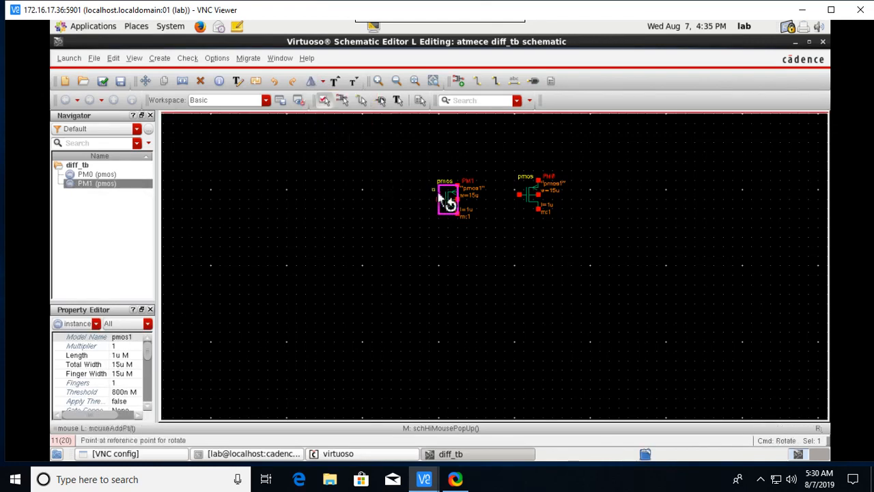
pyautogui.click(457, 203)
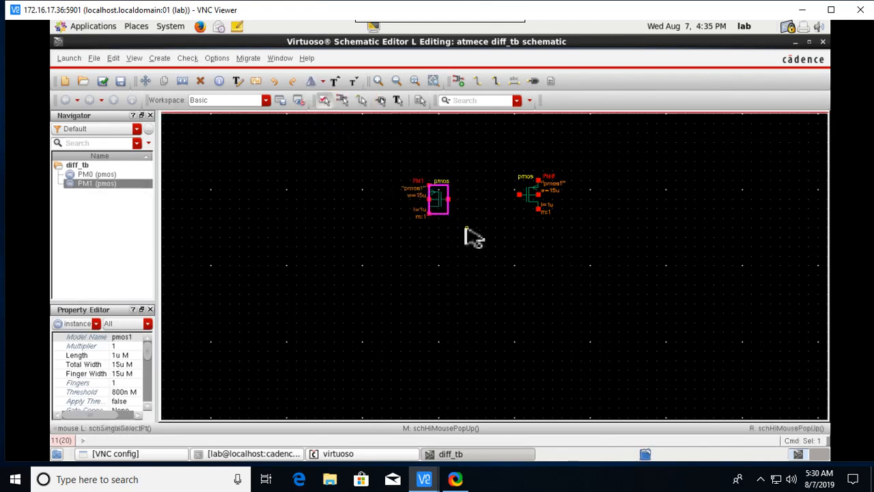
pyautogui.click(436, 258)
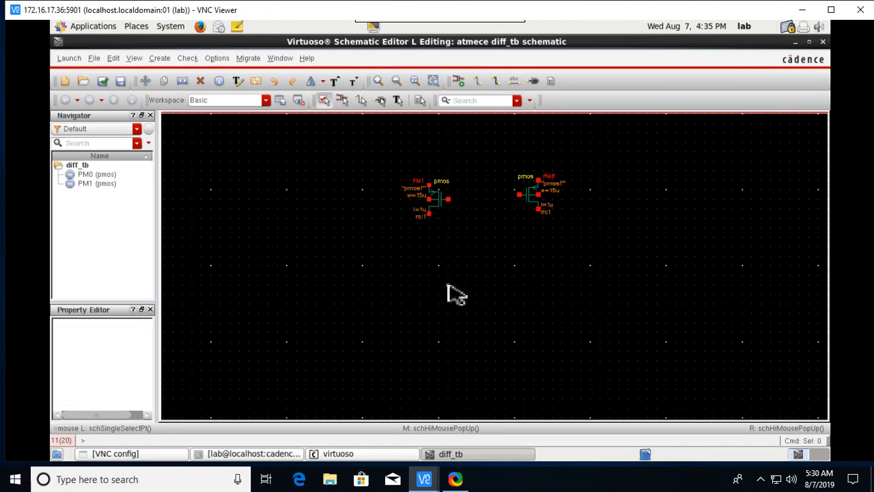
# Switch the instance to add from pmos to the gpdk180 nmos symbol.
pyautogui.press('i')
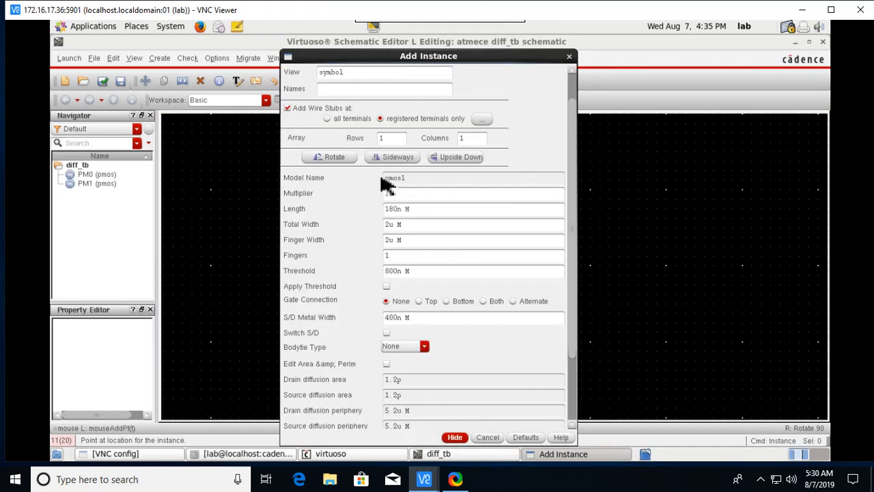
pyautogui.scroll(1, 386, 181)
pyautogui.click(465, 78)
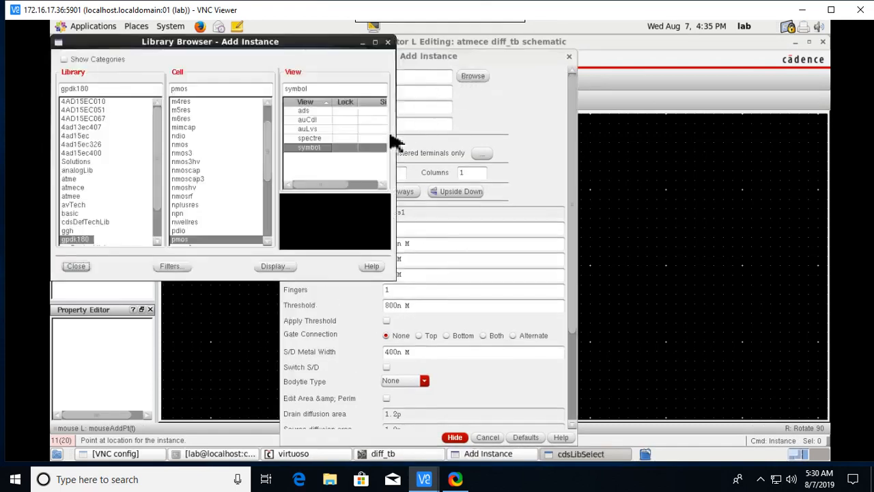
pyautogui.click(183, 145)
pyautogui.click(75, 267)
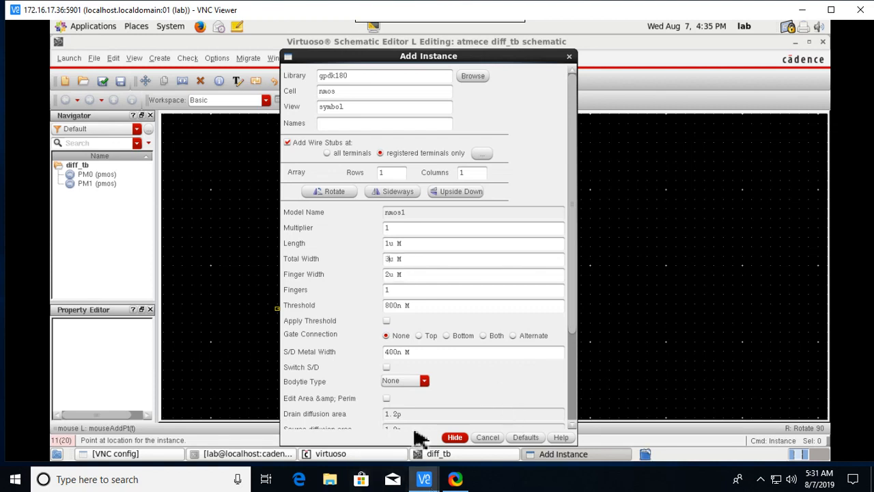
# Place nmos transistors NM0 and NM1 (1u long, 3u wide) below PM0 and PM1.
pyautogui.click(456, 437)
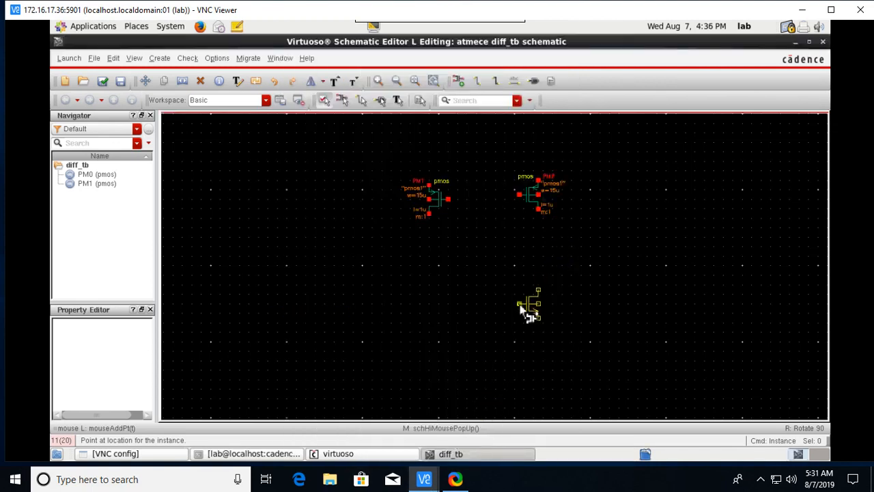
pyautogui.click(528, 303)
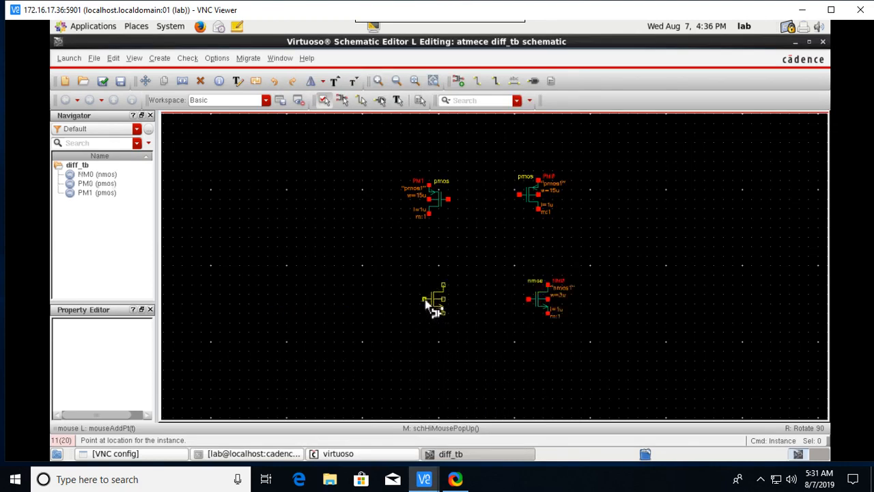
pyautogui.click(429, 305)
pyautogui.press('Escape')
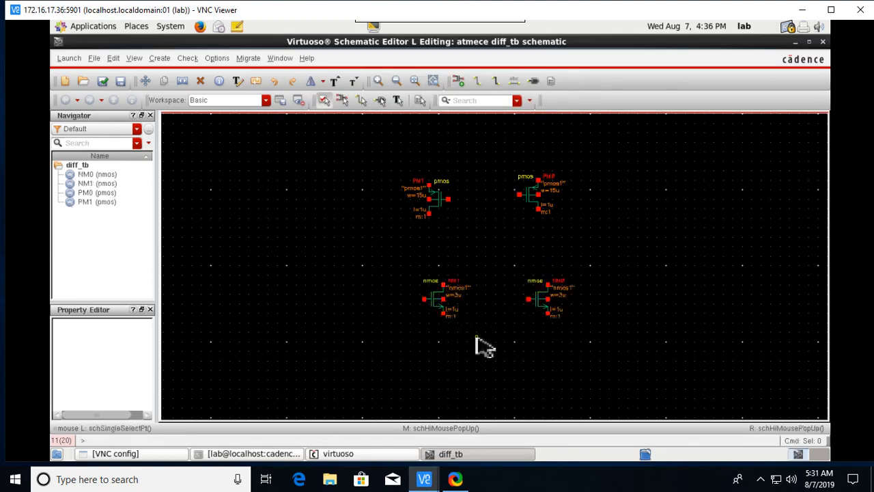
# Mirror NM1 horizontally with Flip Horizontal about its reference point.
pyautogui.click(437, 316)
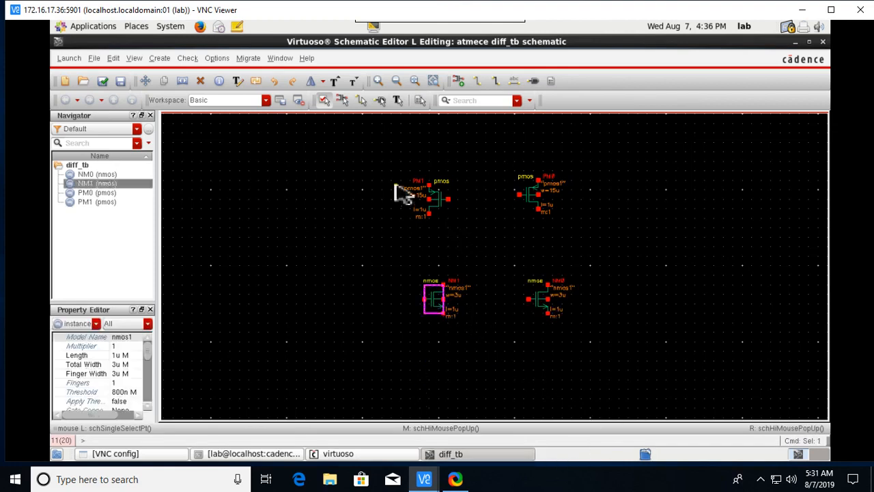
pyautogui.click(325, 82)
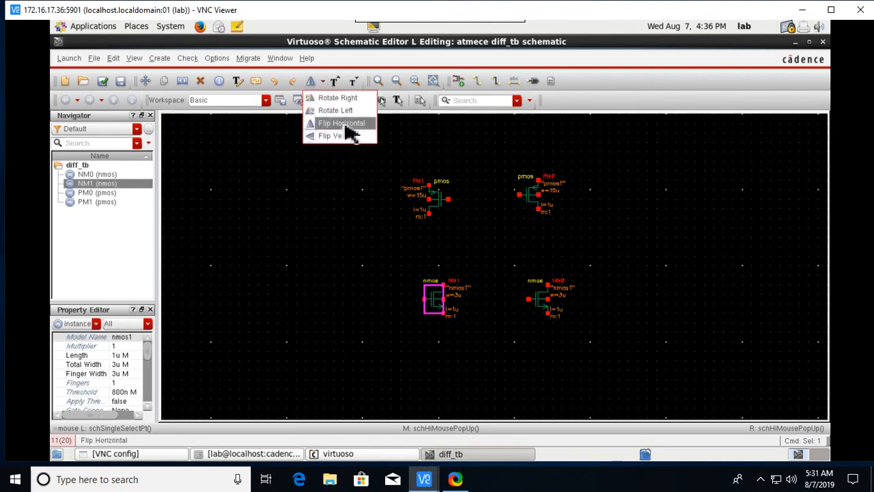
pyautogui.click(347, 124)
pyautogui.click(431, 306)
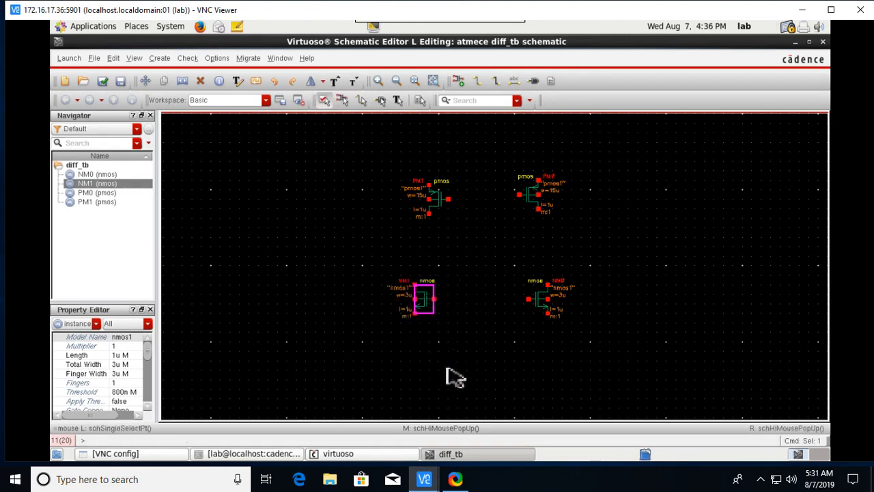
pyautogui.click(324, 82)
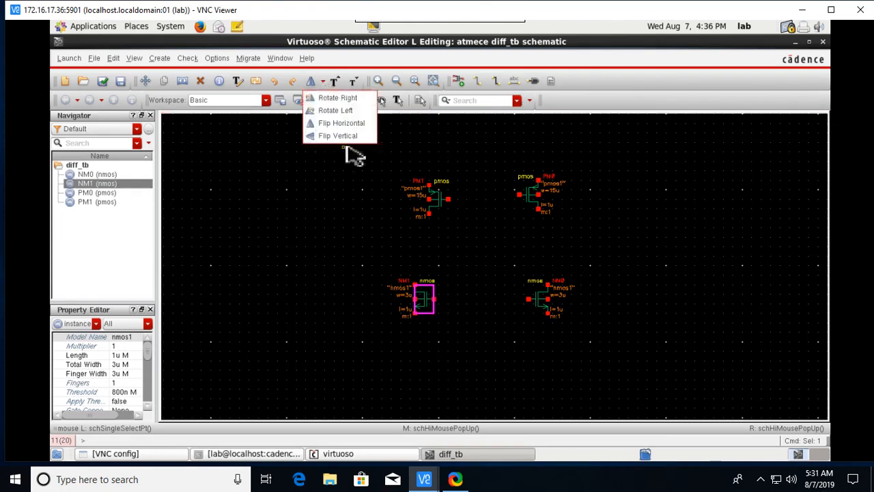
pyautogui.click(354, 125)
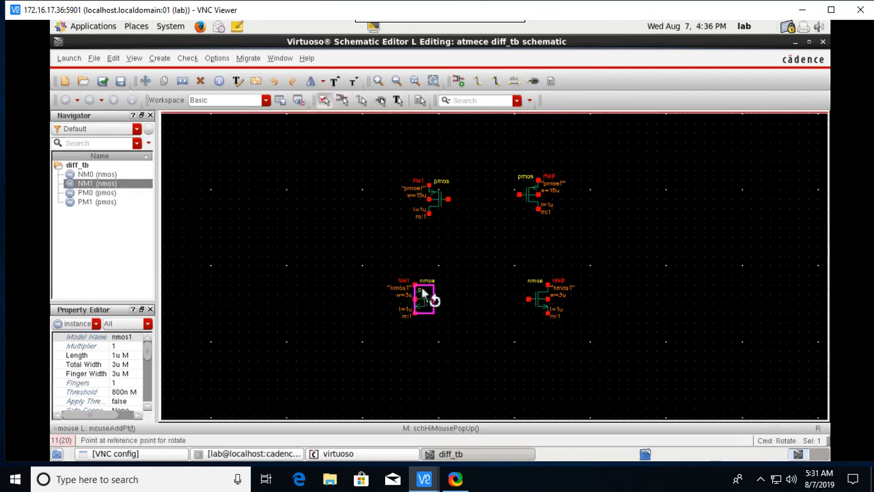
pyautogui.click(433, 298)
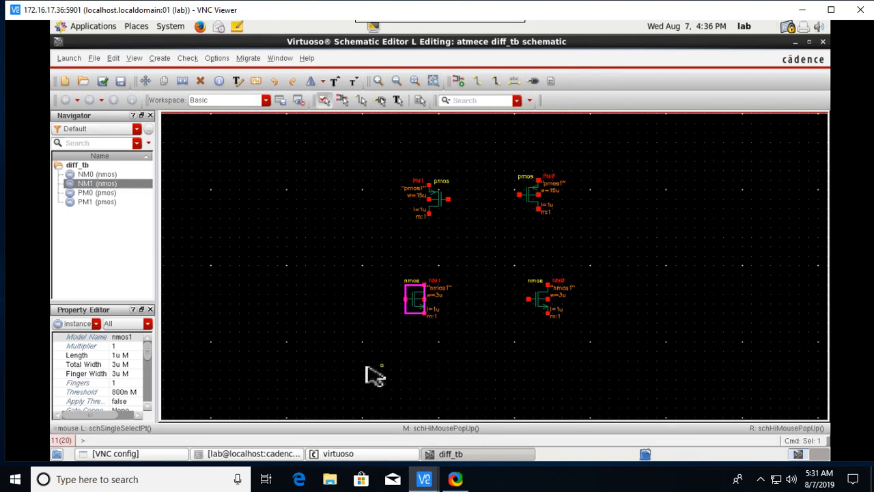
pyautogui.click(553, 310)
# Mirror NM0 horizontally so it faces NM1 as a symmetric pair.
pyautogui.click(547, 302)
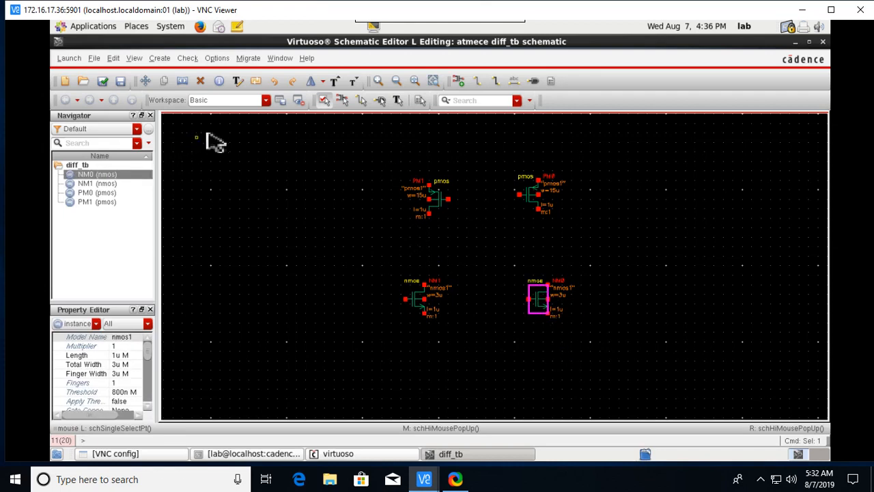
pyautogui.click(315, 86)
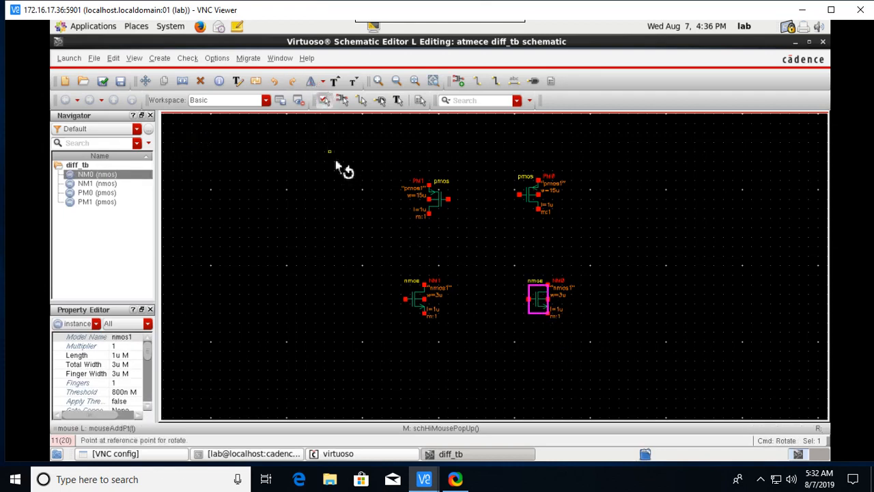
pyautogui.click(554, 315)
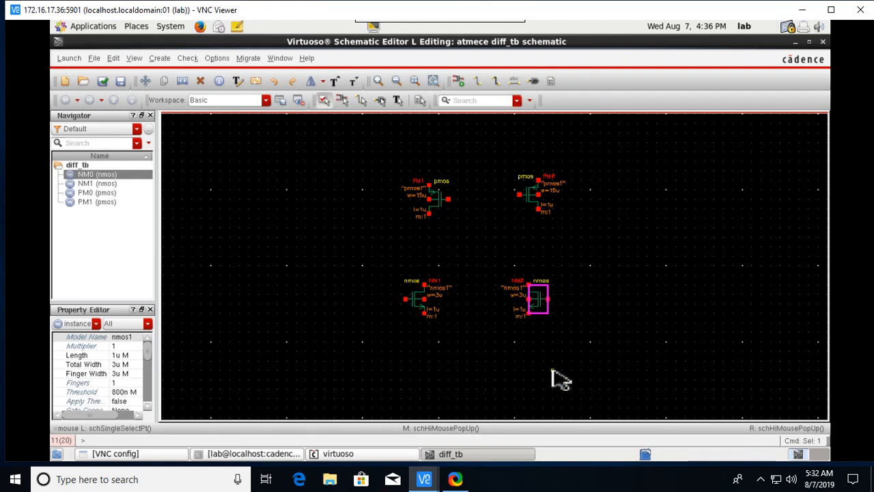
pyautogui.click(513, 394)
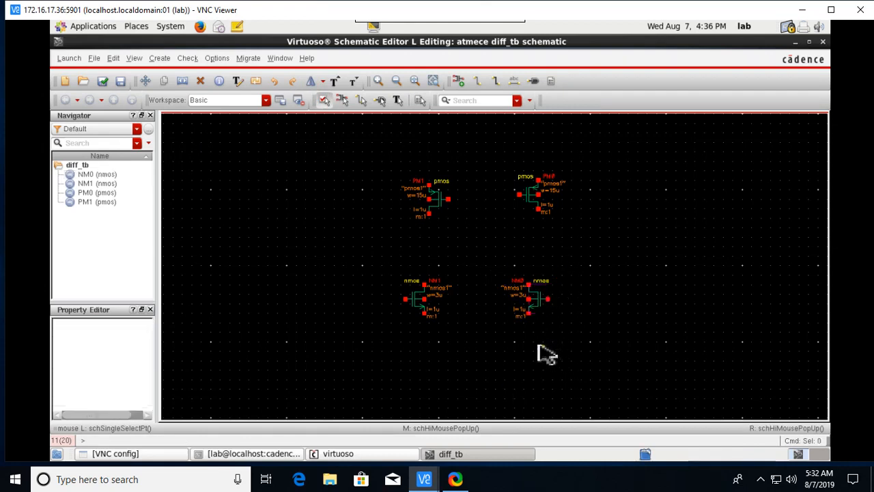
# Place nmos NM2 with length 1u and total width 4.5u below the differential pair.
pyautogui.scroll(-1, 524, 355)
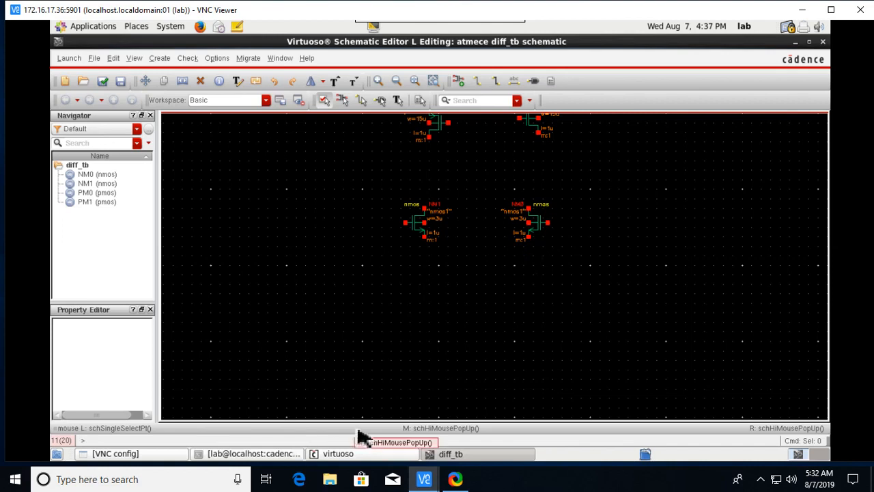
pyautogui.press('i')
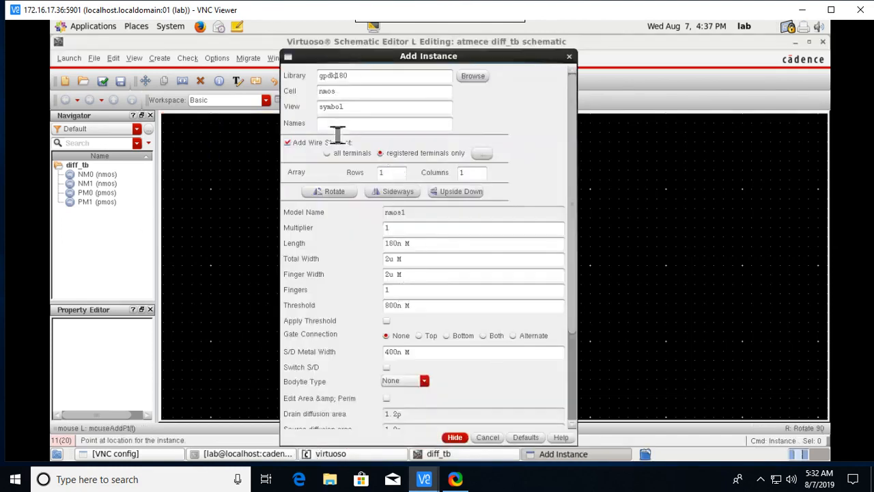
pyautogui.scroll(-1, 388, 270)
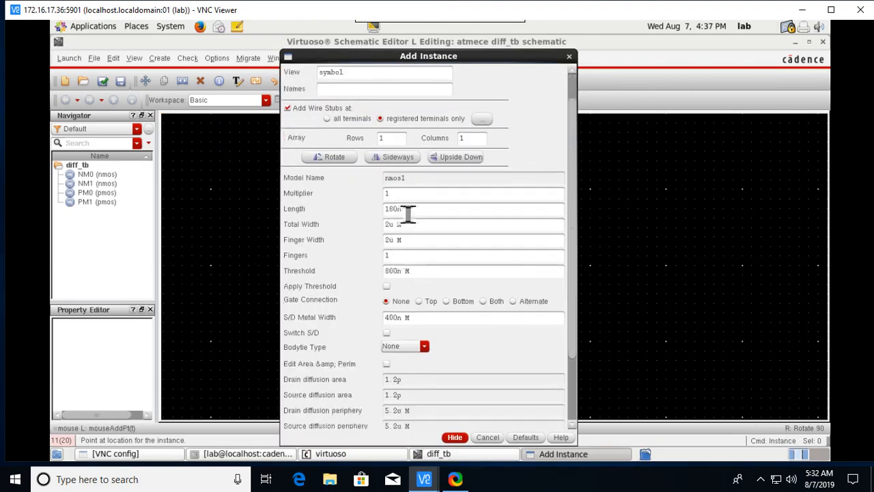
pyautogui.moveTo(398, 213); pyautogui.dragTo(401, 213)
pyautogui.write('1')
pyautogui.press('BackSpace')
pyautogui.write('u')
pyautogui.press('BackSpace')
pyautogui.write('4.5')
pyautogui.click(458, 437)
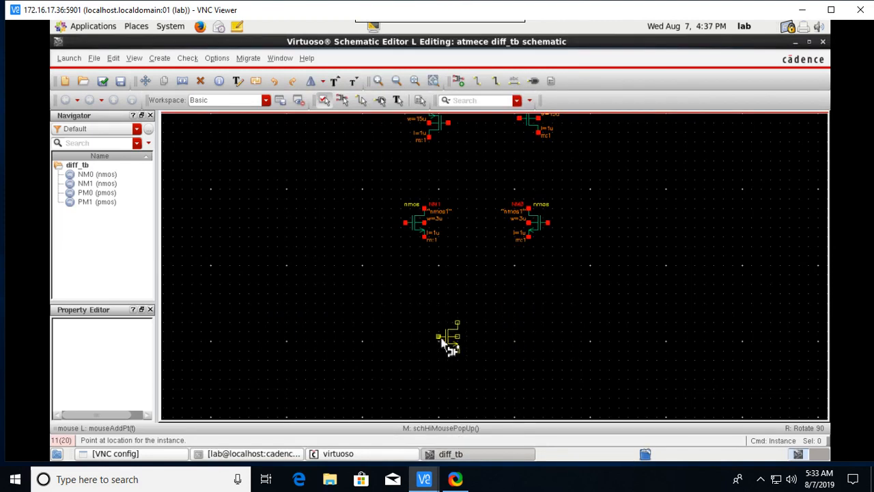
pyautogui.click(447, 338)
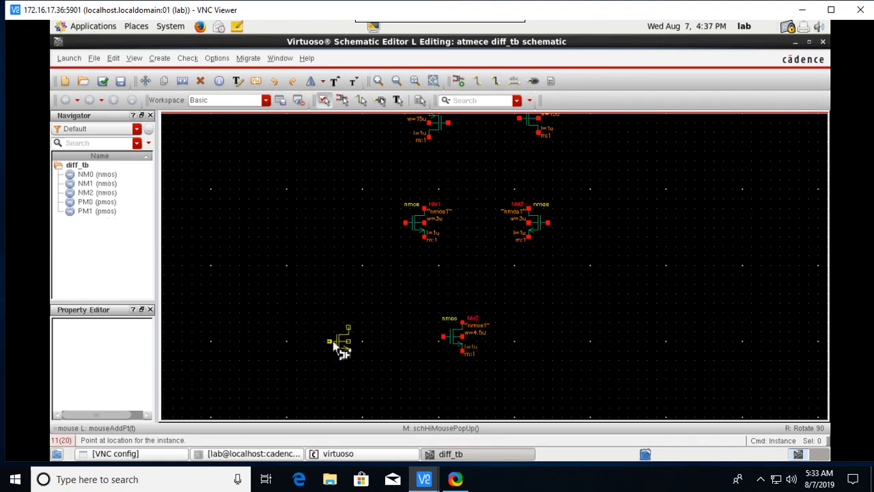
# Place NM3 to the left of NM2 and flip it to face NM2.
pyautogui.click(339, 342)
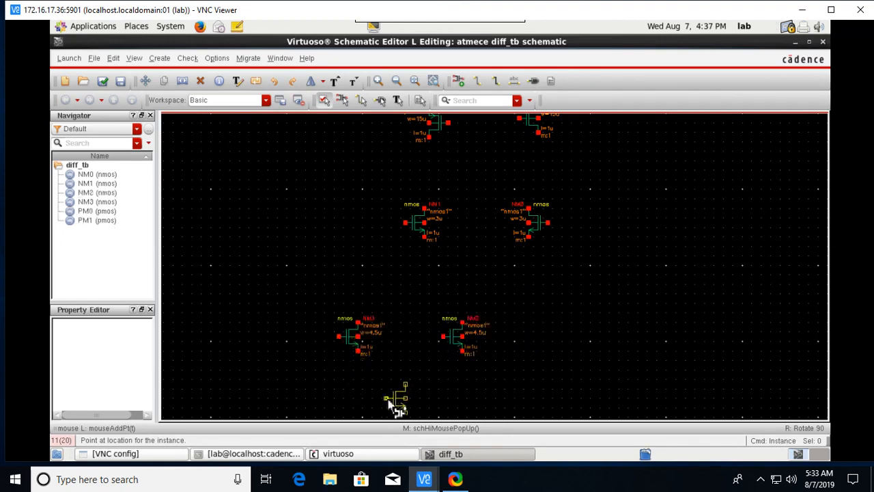
pyautogui.press('Escape')
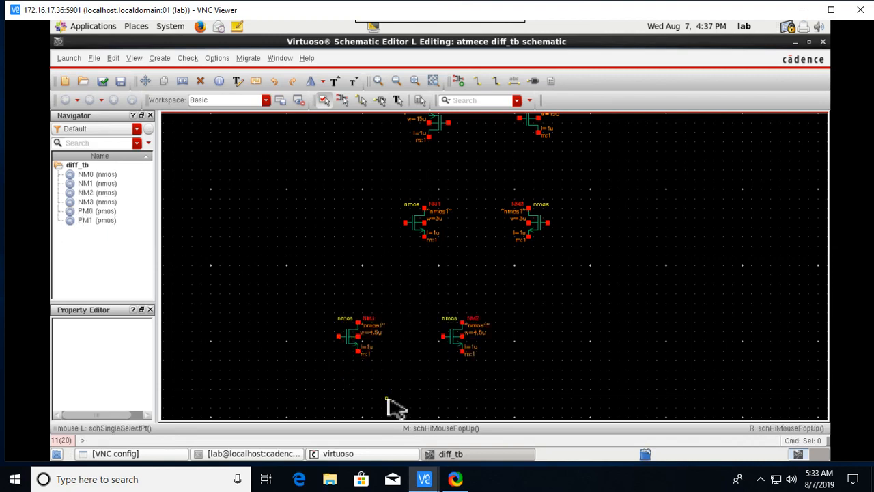
pyautogui.click(348, 347)
pyautogui.click(311, 81)
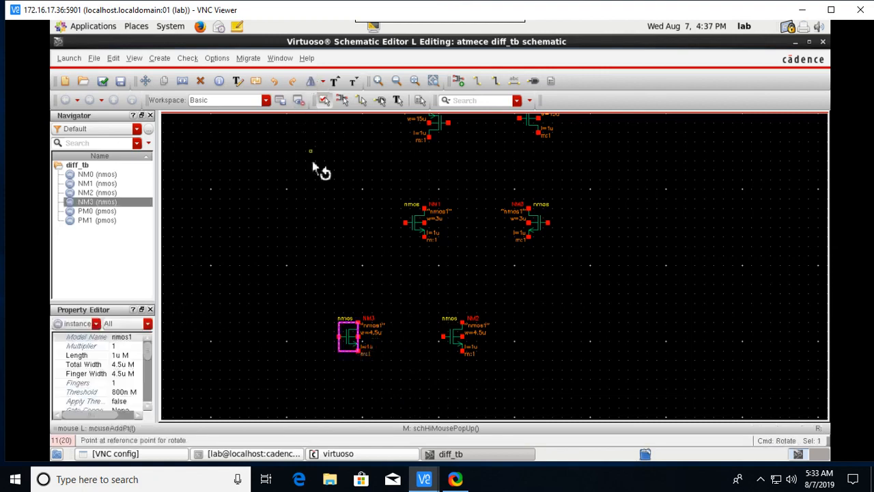
pyautogui.click(347, 346)
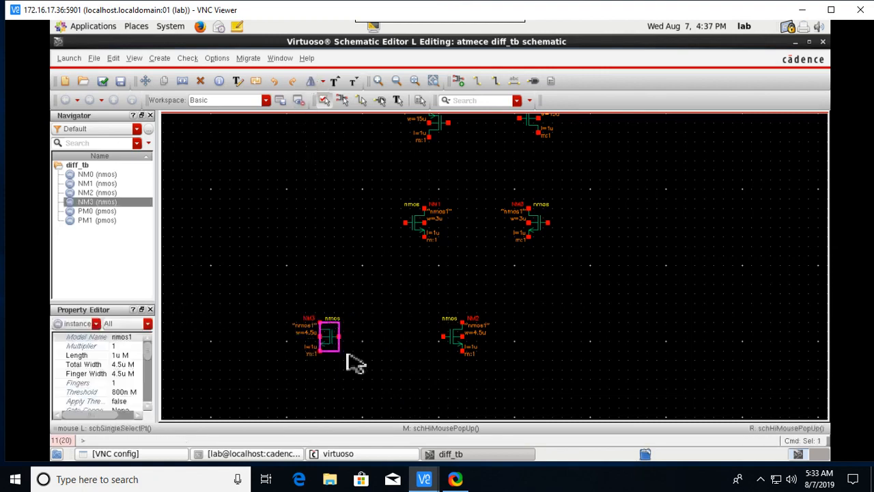
pyautogui.click(383, 364)
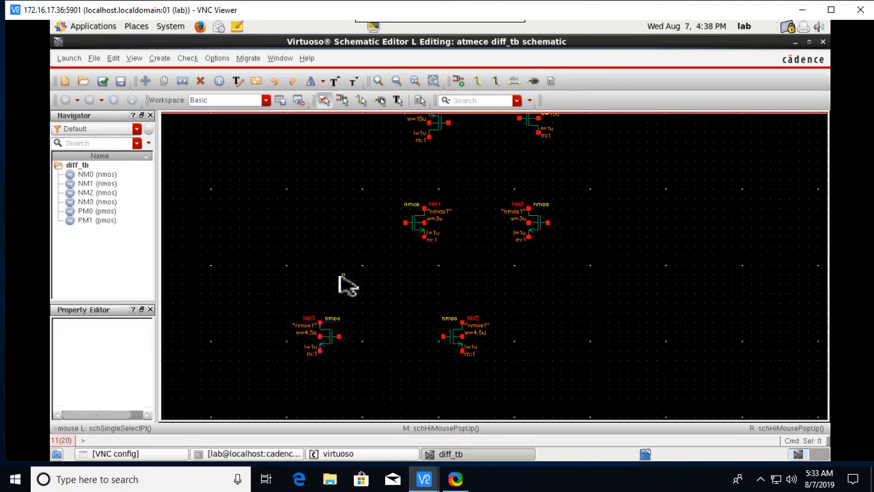
pyautogui.scroll(2, 584, 249)
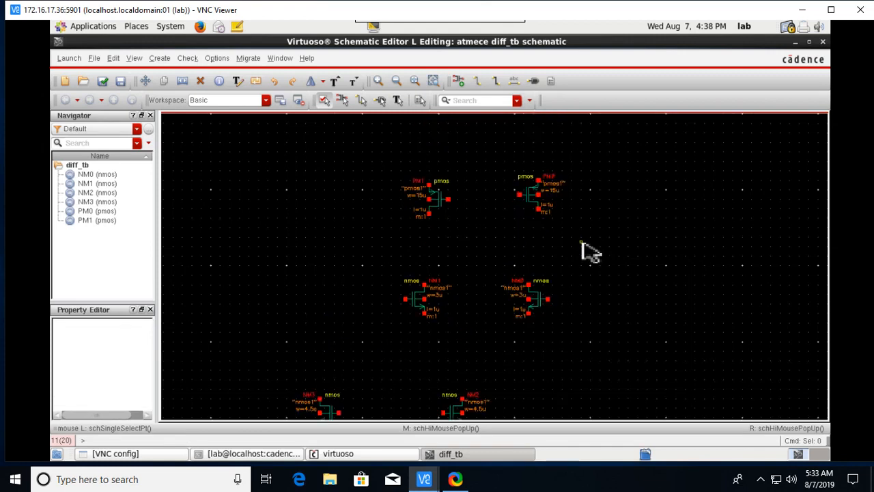
pyautogui.scroll(-2, 576, 264)
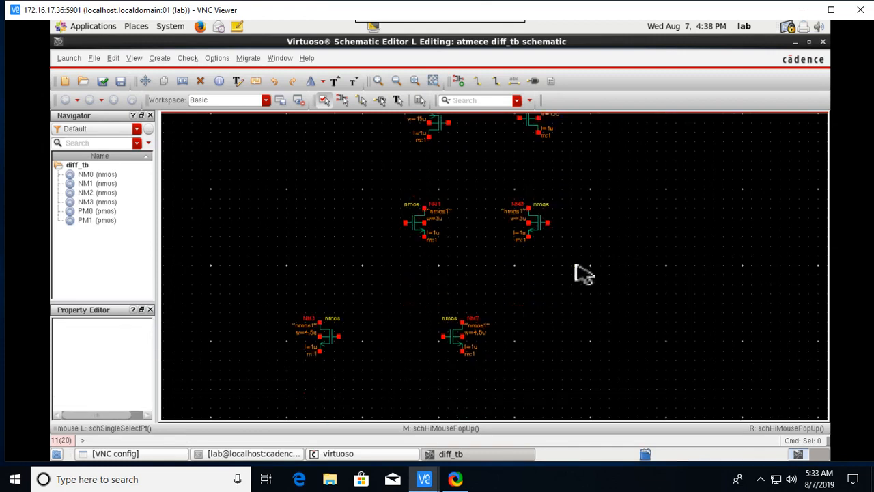
pyautogui.scroll(2, 575, 265)
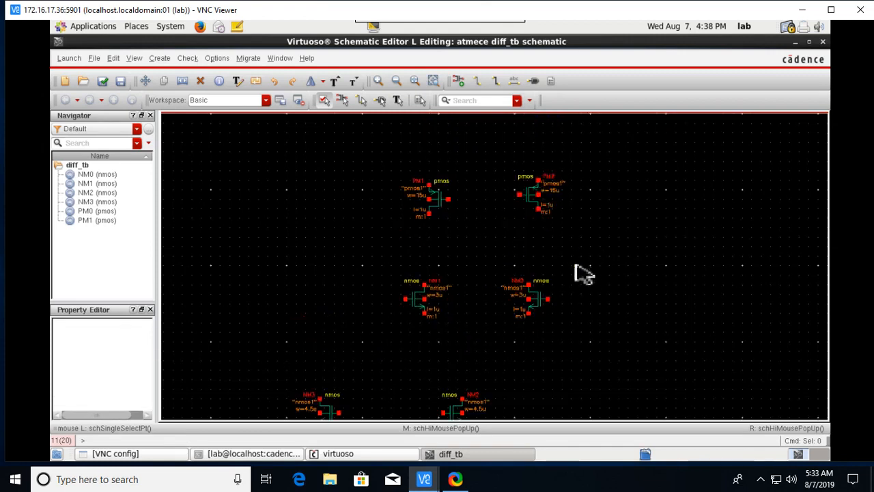
# Set up pins vdd, vss, v1, v2 and idc as input pins with power signal type.
pyautogui.press('p')
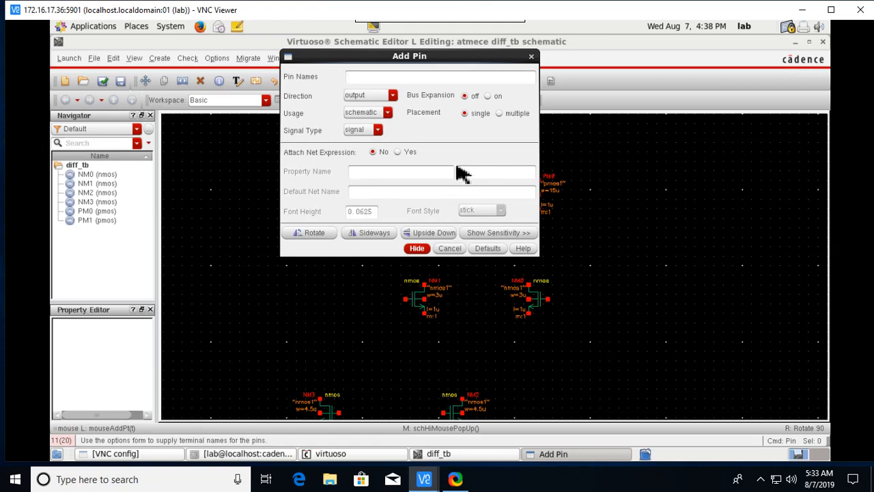
pyautogui.write('vdd vss v1 v2 idc')
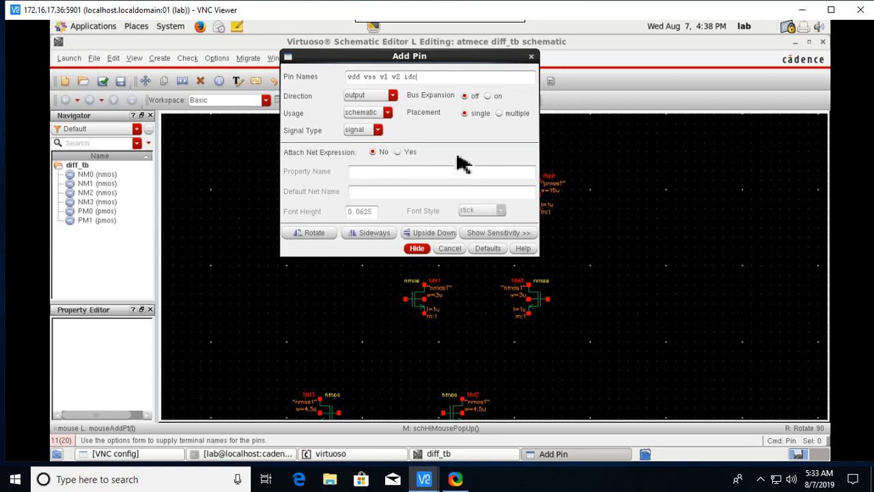
pyautogui.click(393, 96)
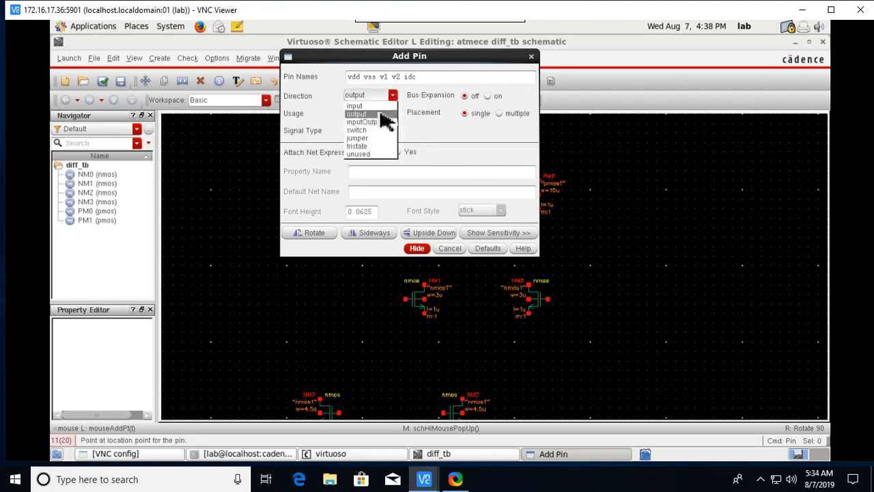
pyautogui.click(355, 106)
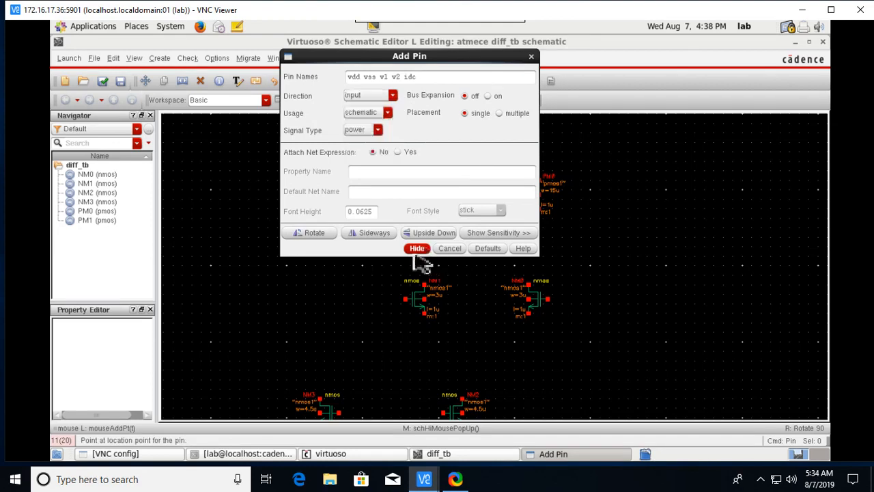
pyautogui.click(416, 247)
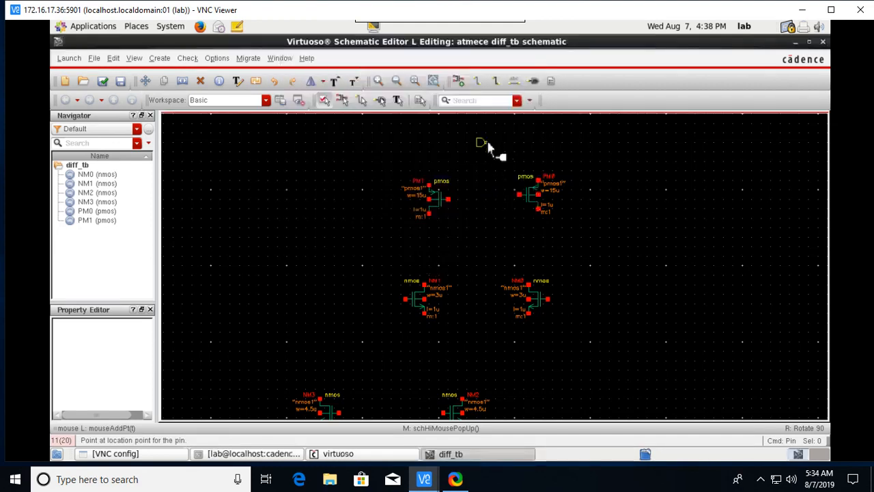
# Place the vdd pin, rotated downward, above the pmos pair and vss at the bottom.
pyautogui.press('r')
pyautogui.rightClick(490, 143)
pyautogui.click(491, 135)
pyautogui.scroll(-1, 495, 345)
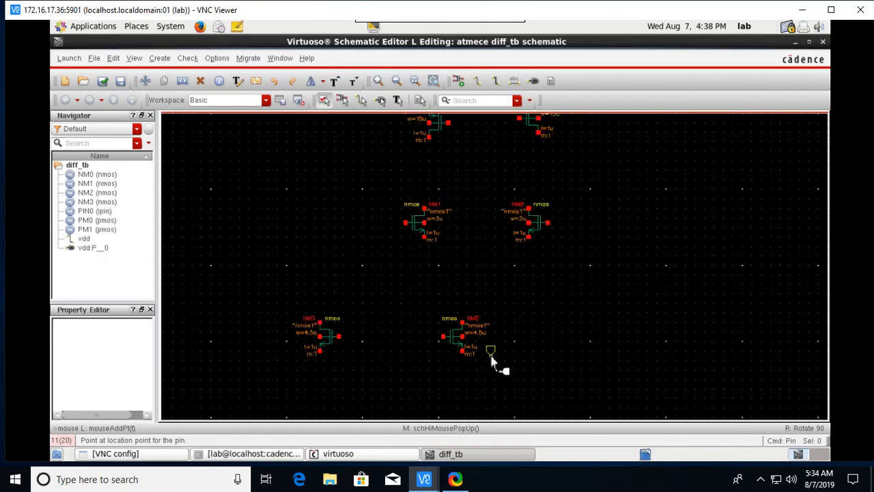
pyautogui.click(386, 395)
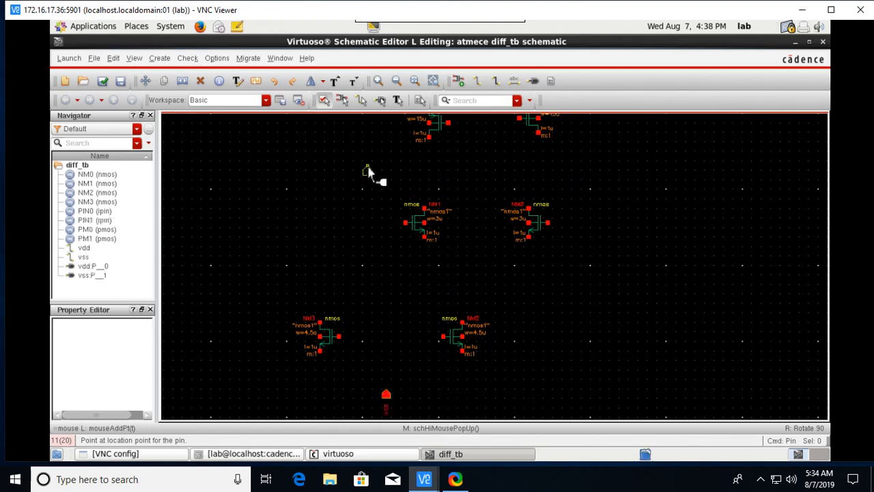
# Place v1 left of PM1, v2 right of PM0, and idc left of NM1.
pyautogui.scroll(2, 367, 172)
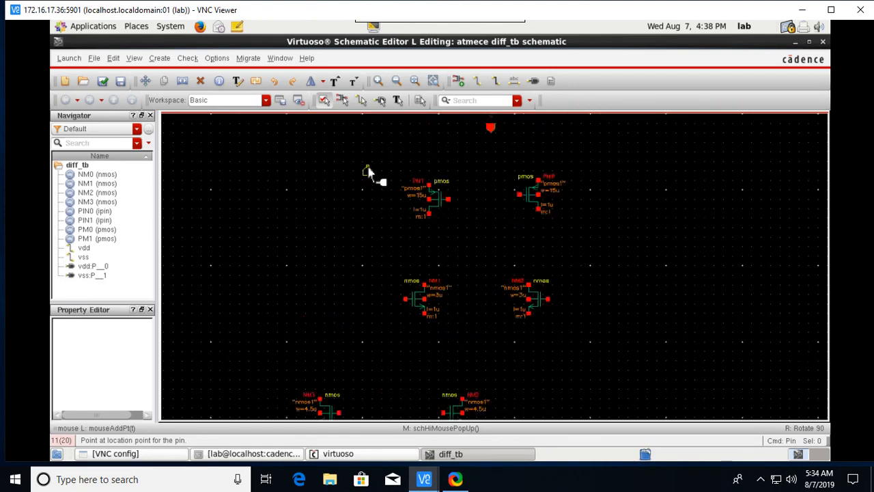
pyautogui.rightClick(340, 206)
pyautogui.click(359, 208)
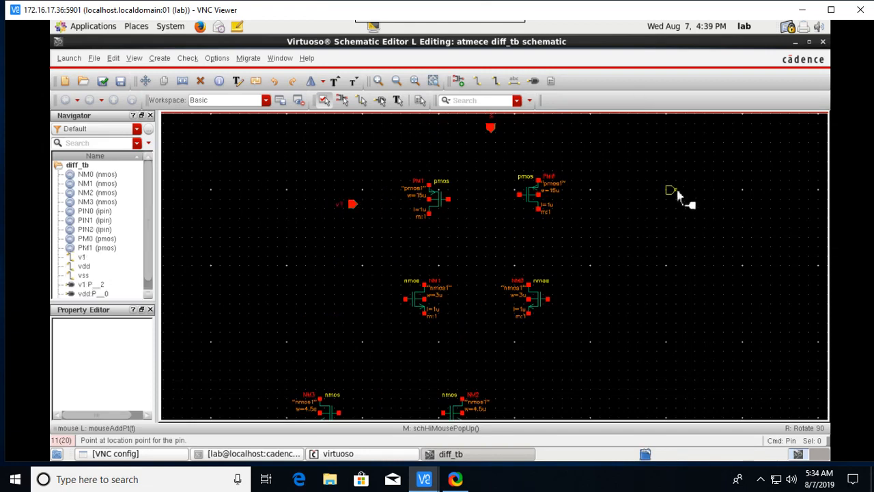
pyautogui.rightClick(610, 198)
pyautogui.rightClick(610, 202)
pyautogui.click(609, 198)
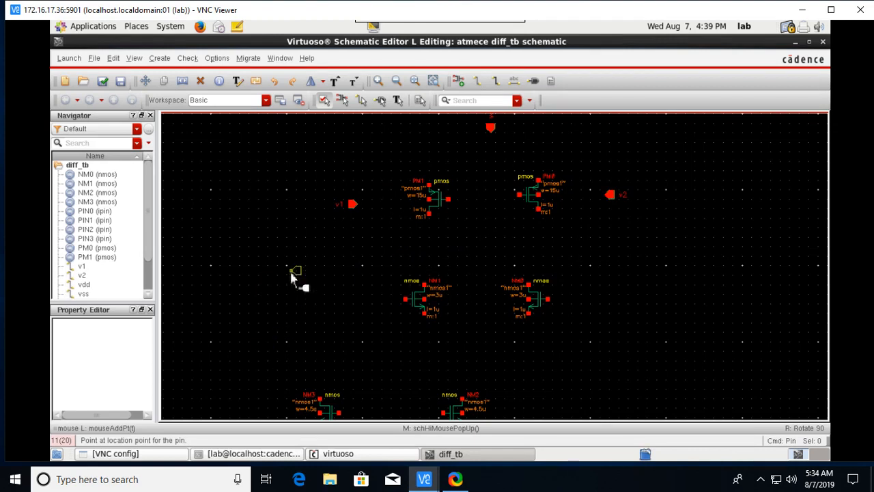
pyautogui.click(316, 326)
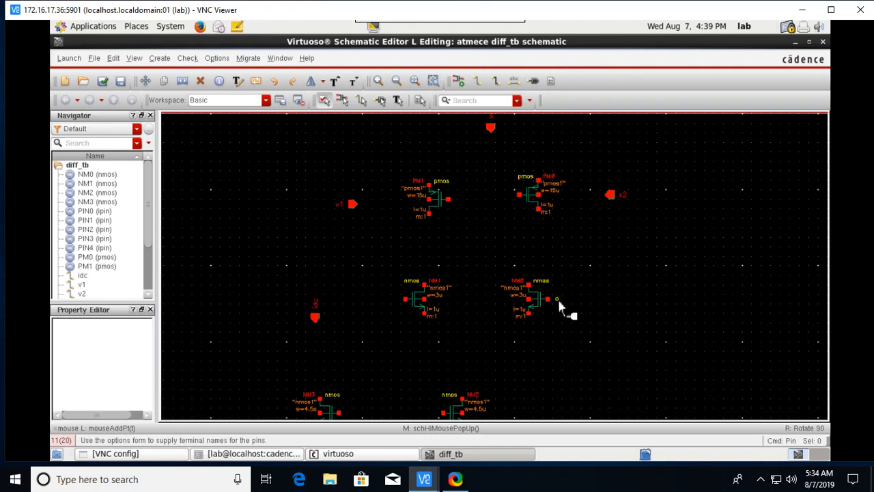
# Place an output-direction pin named vout to the right of PM0.
pyautogui.press('F3')
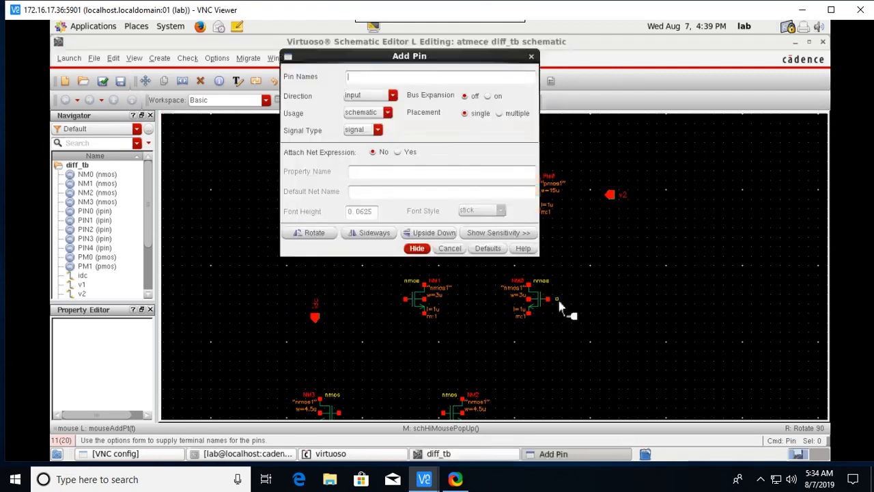
pyautogui.click(410, 78)
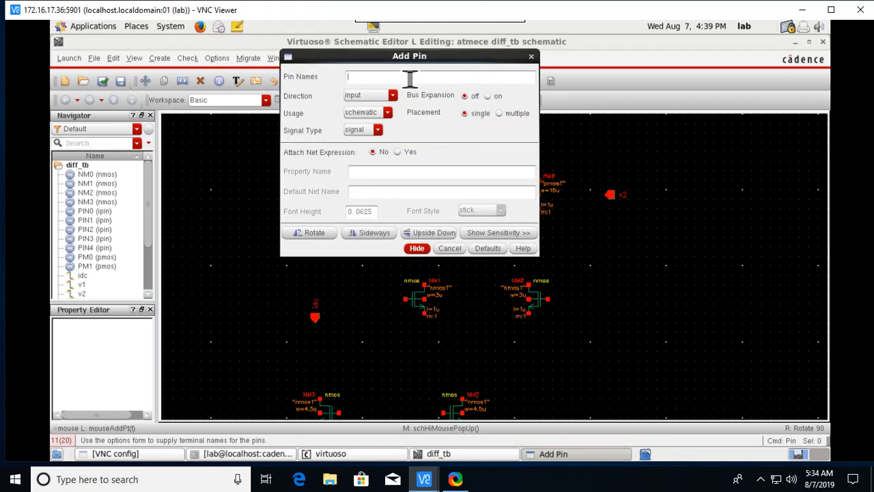
pyautogui.write('vout')
pyautogui.click(393, 96)
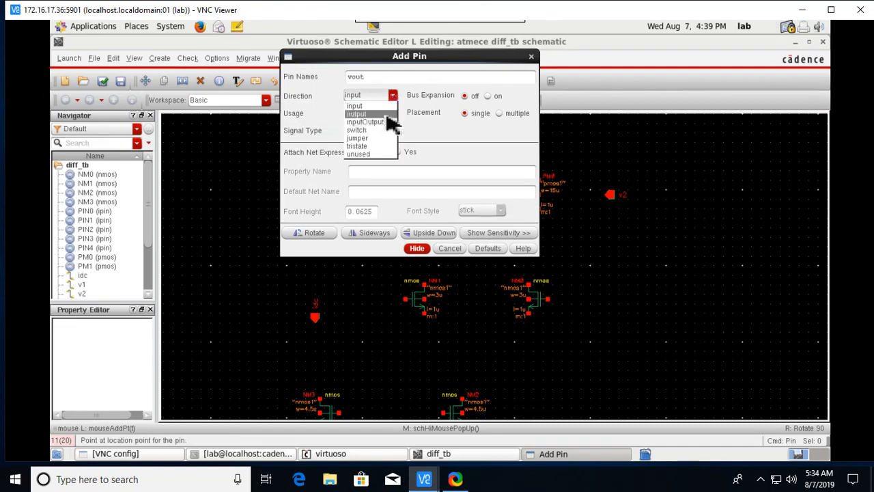
pyautogui.click(387, 115)
pyautogui.click(417, 248)
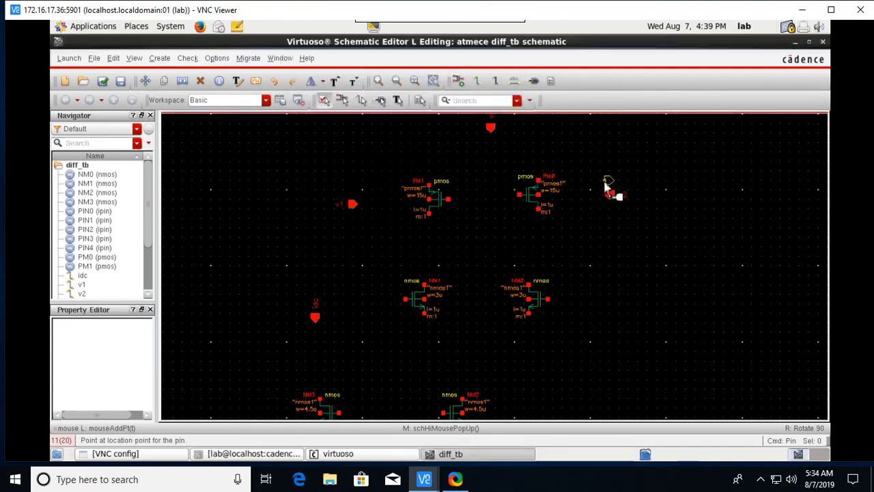
pyautogui.click(605, 184)
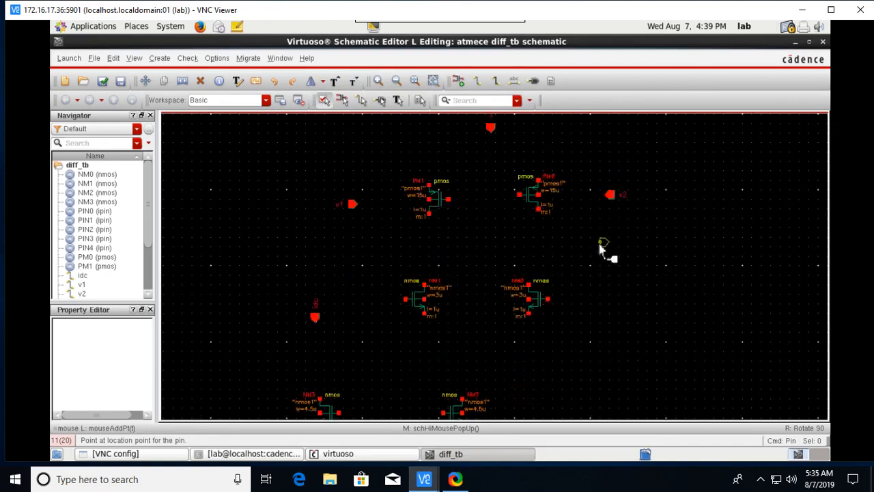
pyautogui.click(604, 250)
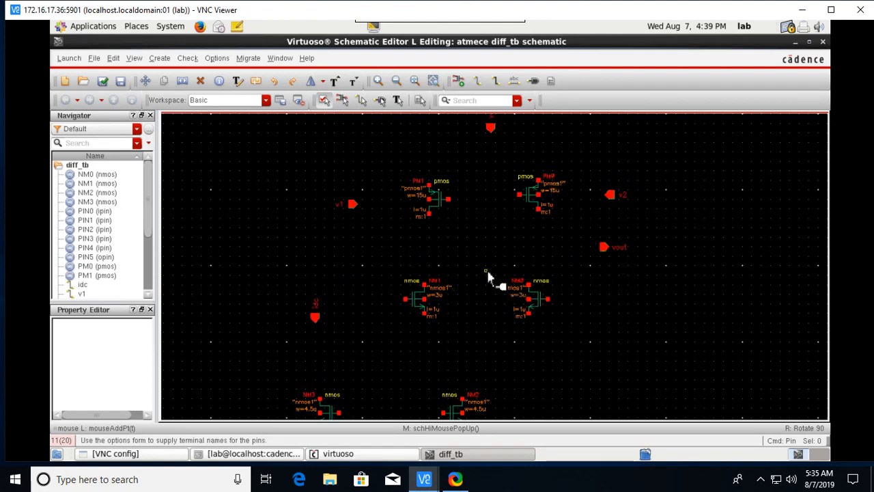
pyautogui.press('Escape')
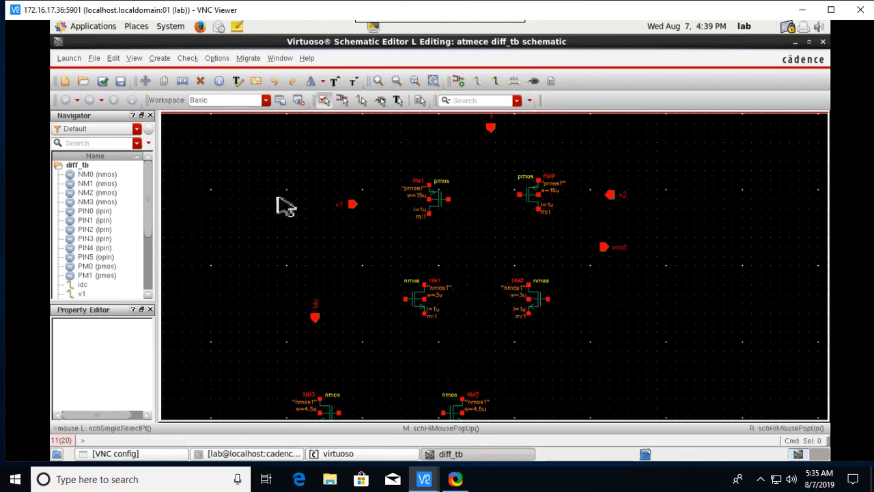
# Stretch pin v1 down beside the gate of NM1.
pyautogui.click(354, 206)
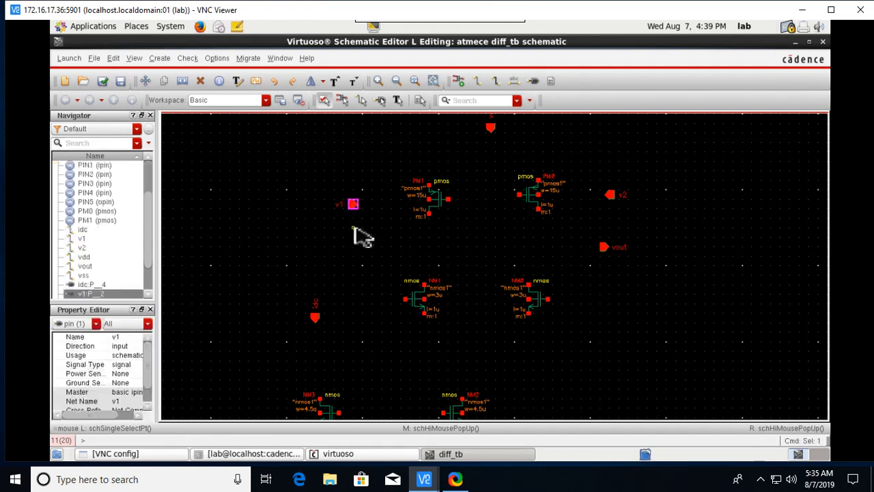
pyautogui.press('s')
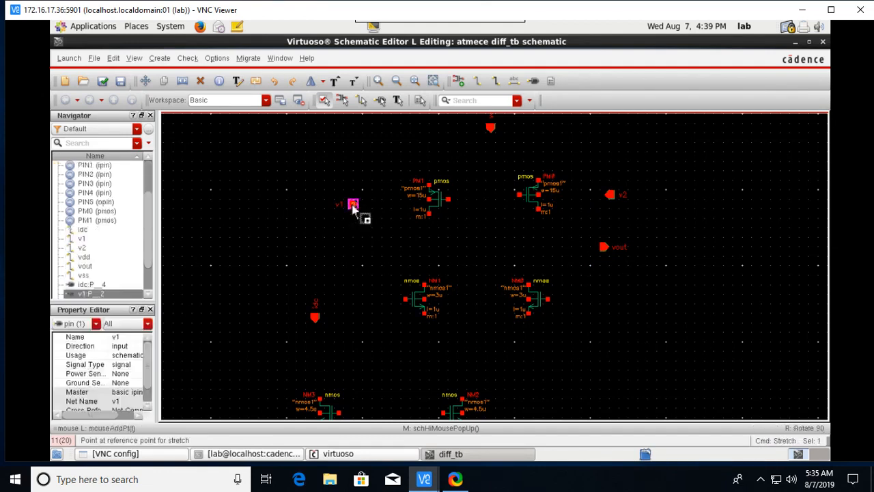
pyautogui.click(354, 205)
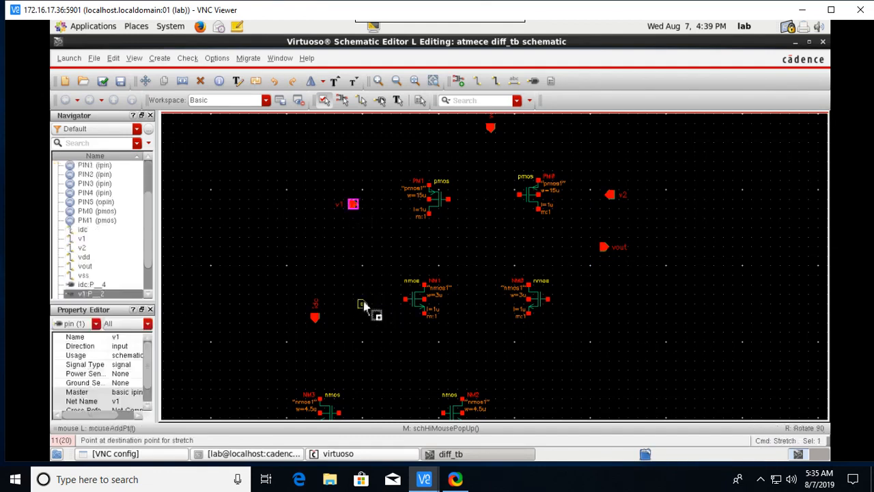
pyautogui.click(362, 304)
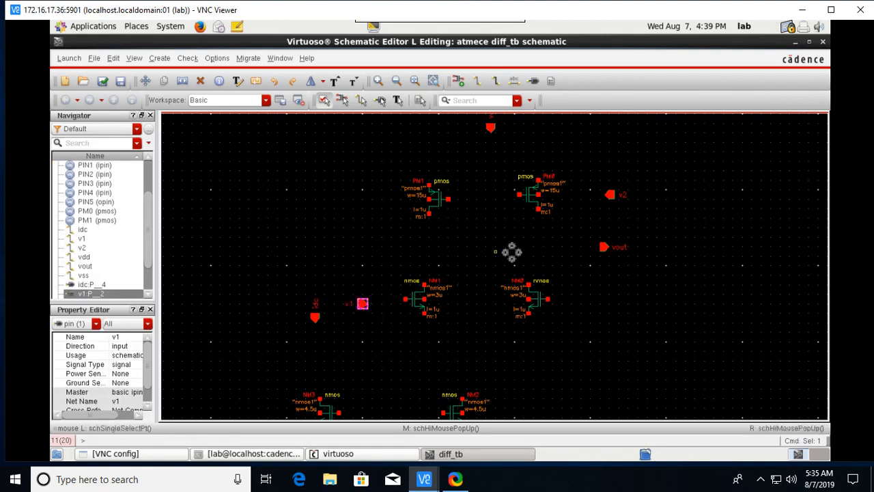
# Stretch pin v2 down beside the gate of NM0.
pyautogui.click(611, 196)
pyautogui.press('s')
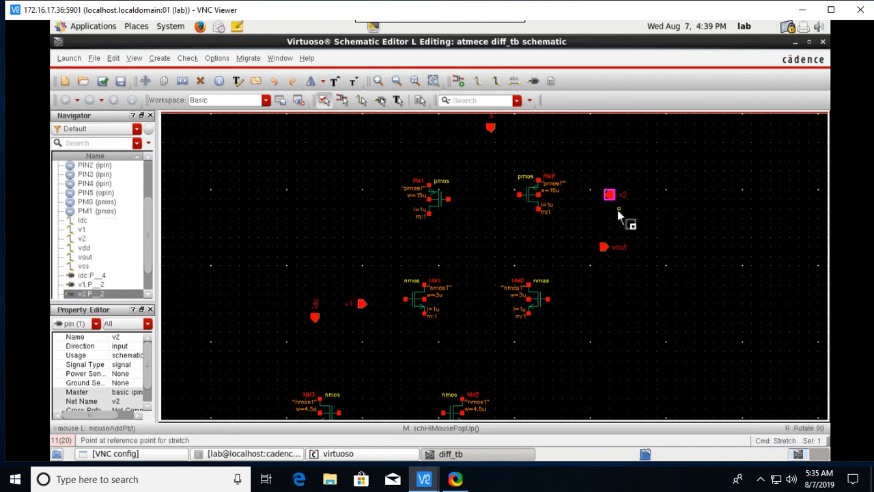
pyautogui.click(619, 212)
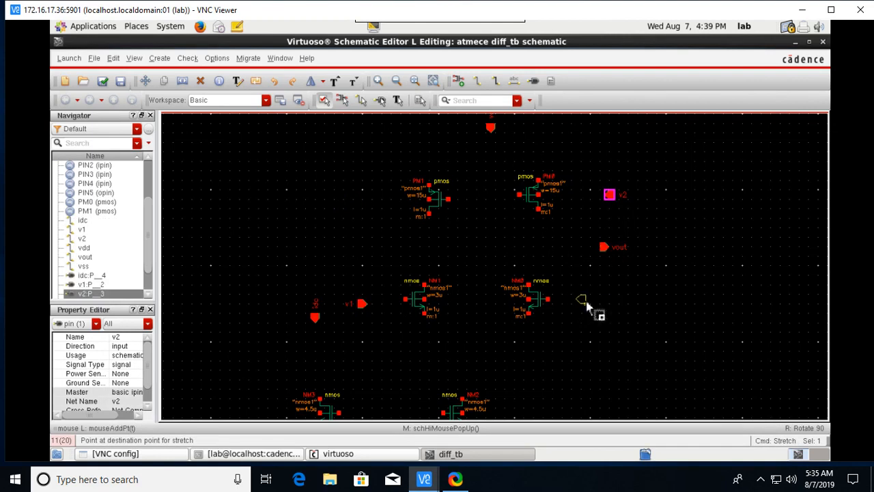
pyautogui.click(586, 305)
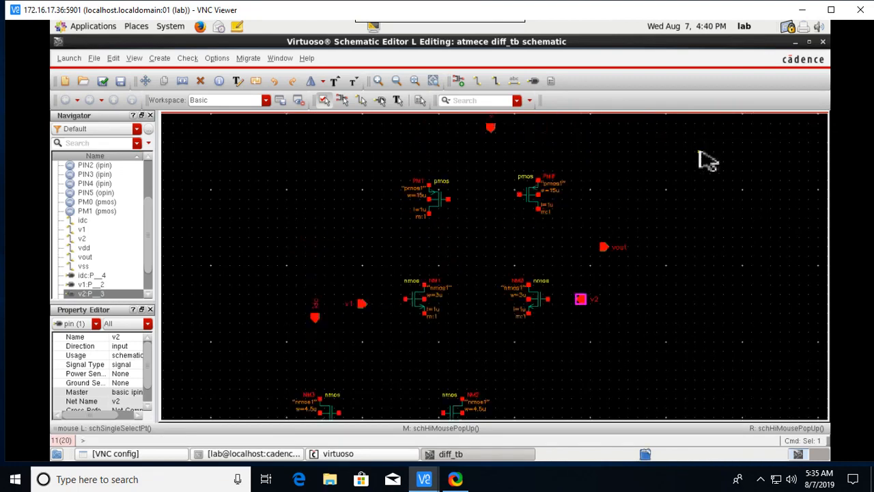
pyautogui.press('Down')
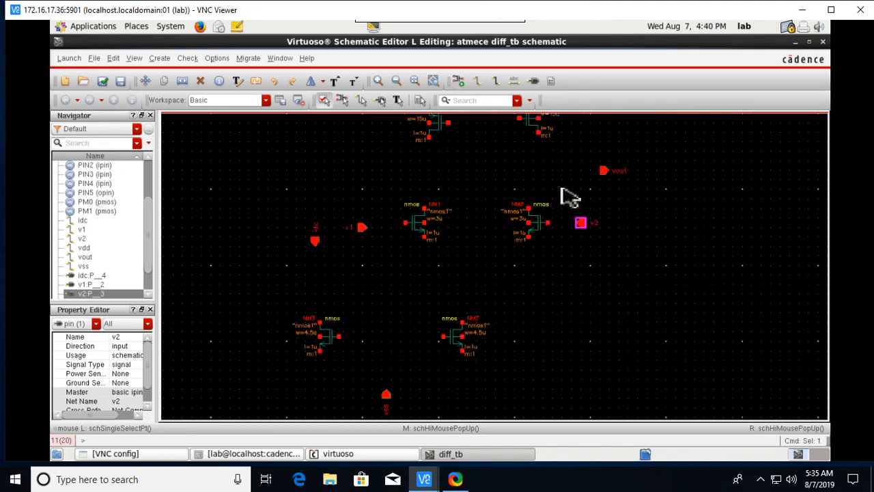
pyautogui.press('Up')
pyautogui.press('Up')
pyautogui.press('Up')
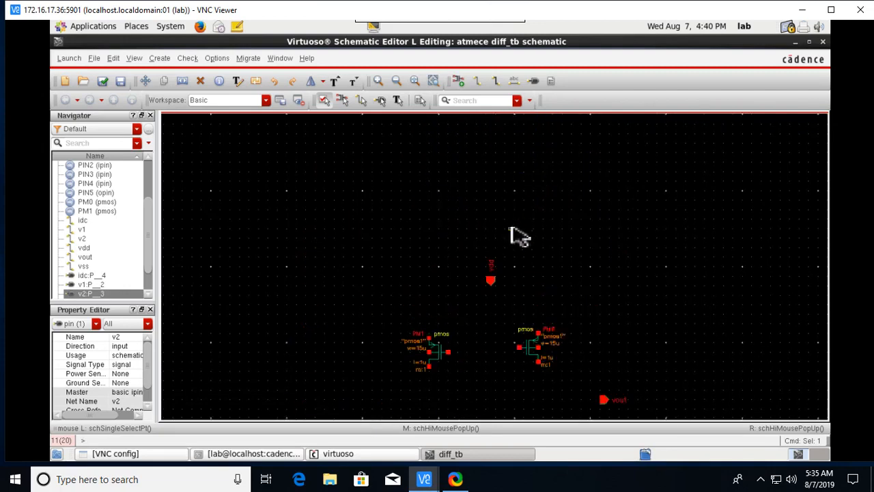
# Wire PM1's gate to PM0's gate, nudging PM0 so the wire runs straight.
pyautogui.press('Down')
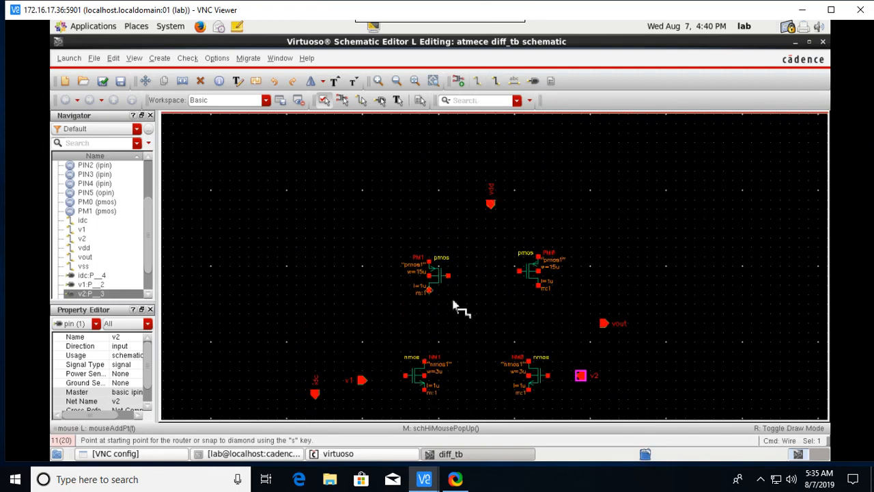
pyautogui.click(448, 276)
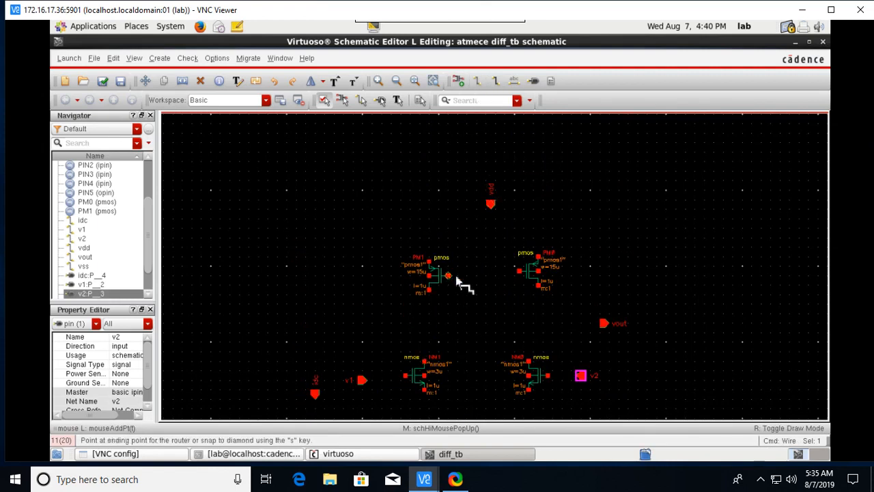
pyautogui.click(521, 277)
pyautogui.press('Escape')
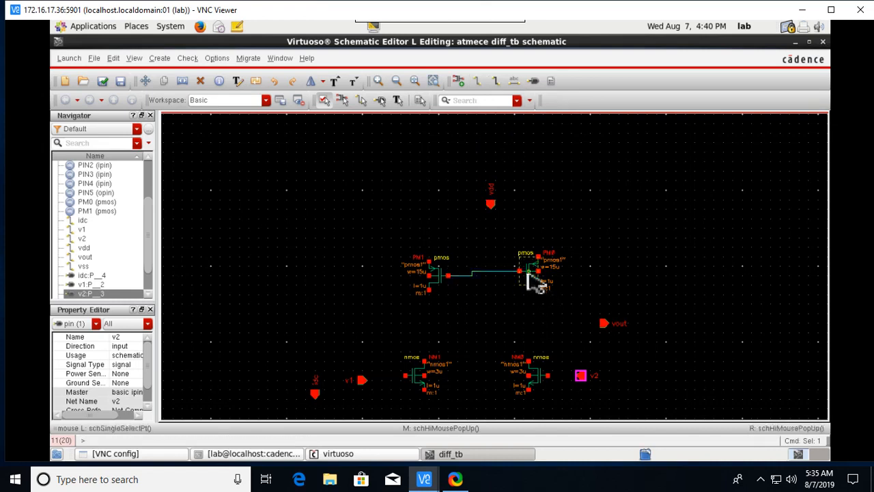
pyautogui.click(535, 282)
pyautogui.moveTo(531, 277)
pyautogui.mouseDown()
pyautogui.moveTo(537, 290)
pyautogui.moveTo(531, 282)
pyautogui.mouseUp()
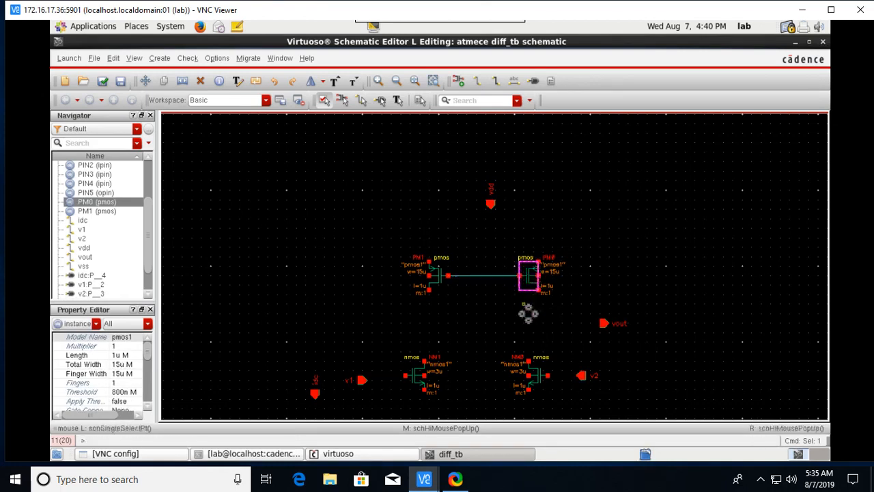
pyautogui.click(492, 324)
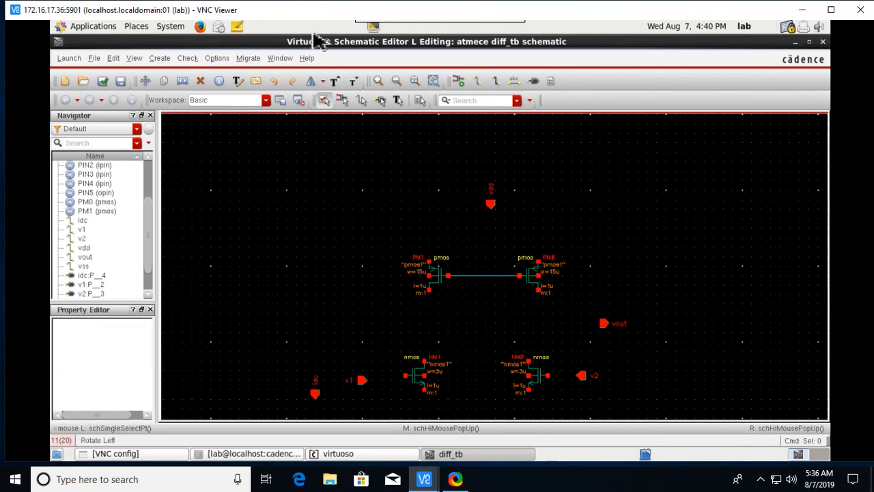
# Join the top terminals of PM1 and PM0 and tie them to the vdd pin.
pyautogui.click(478, 81)
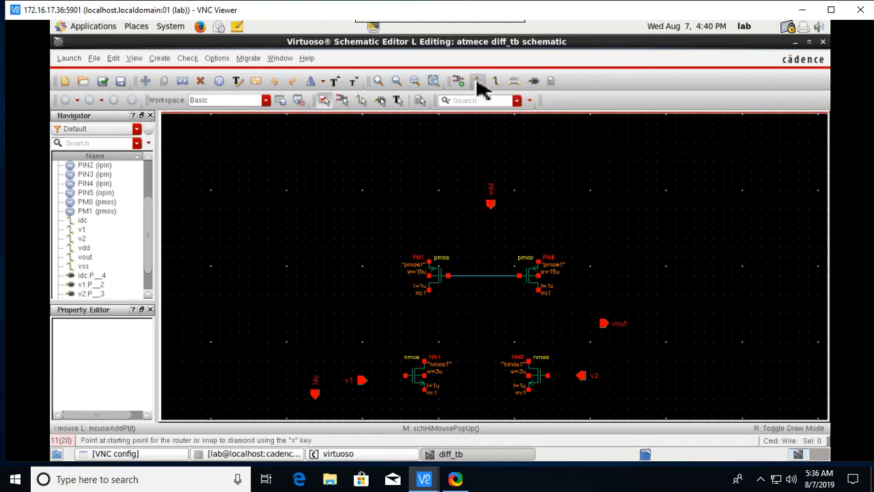
pyautogui.click(431, 264)
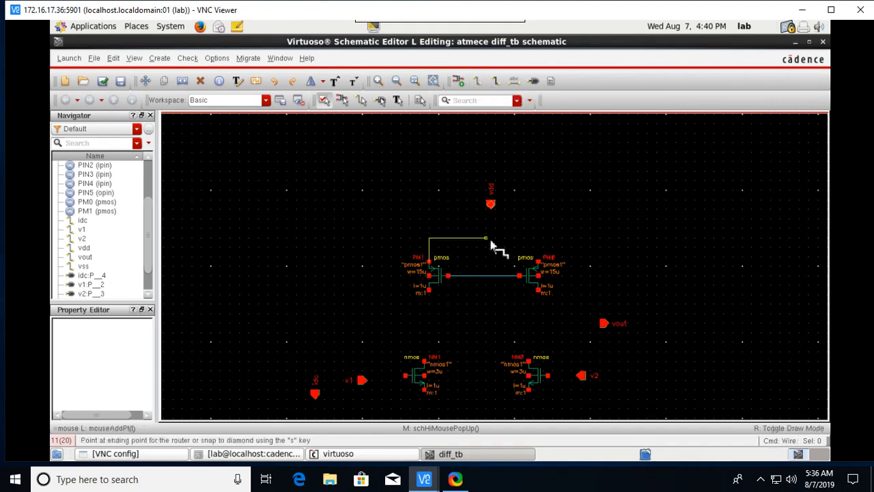
pyautogui.click(538, 262)
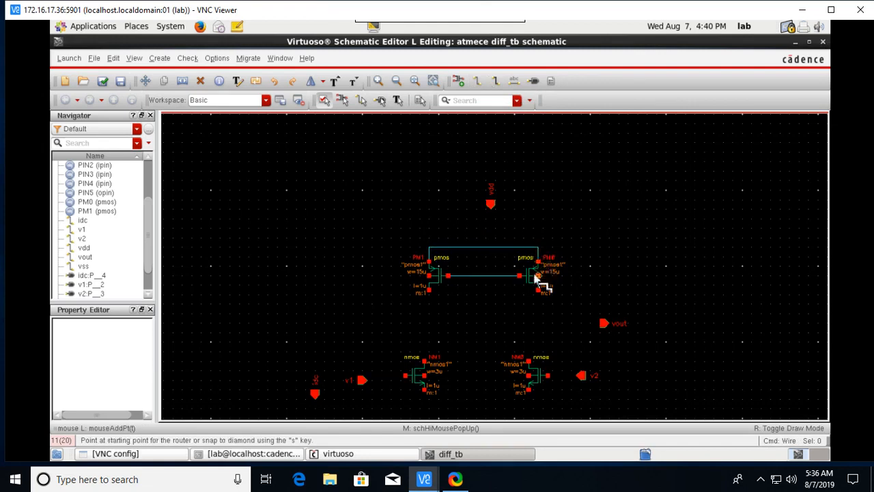
pyautogui.click(490, 205)
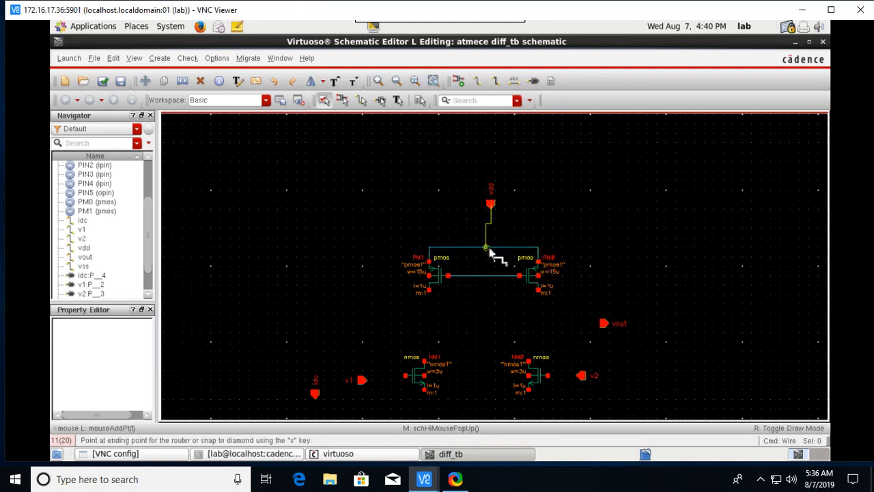
pyautogui.click(491, 250)
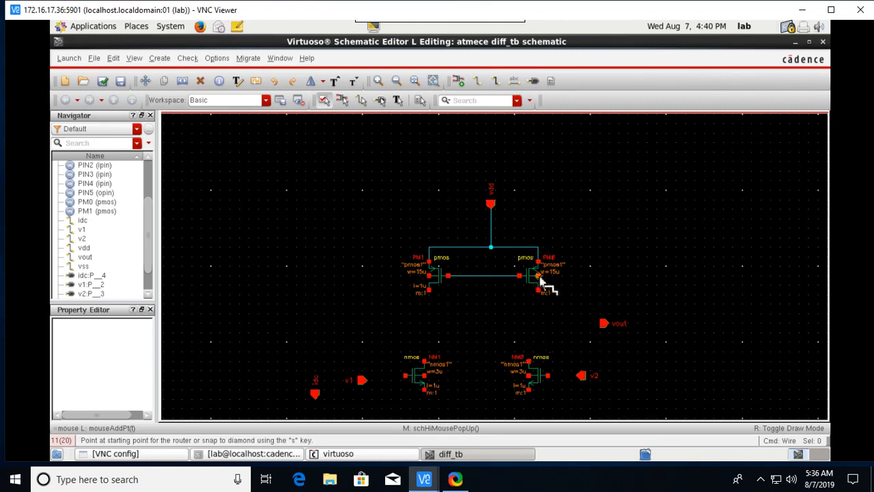
# Connect each PMOS side terminal back to its upper terminal.
pyautogui.click(540, 276)
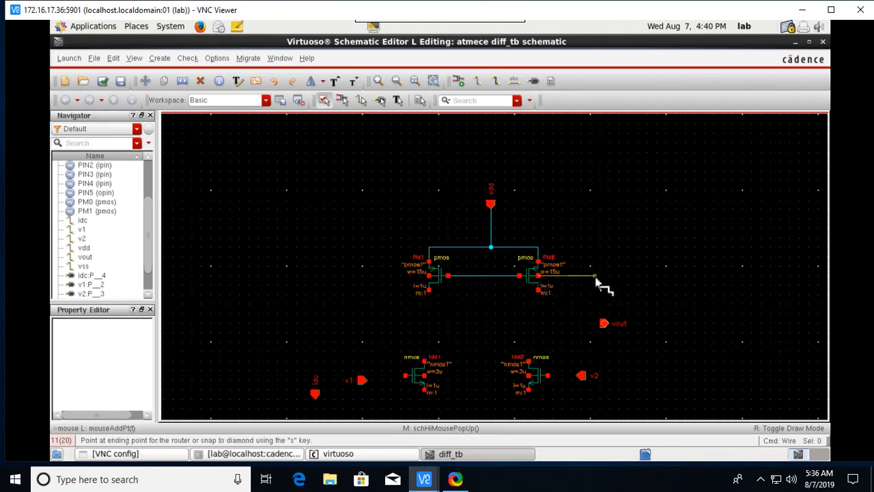
pyautogui.click(595, 277)
pyautogui.click(539, 254)
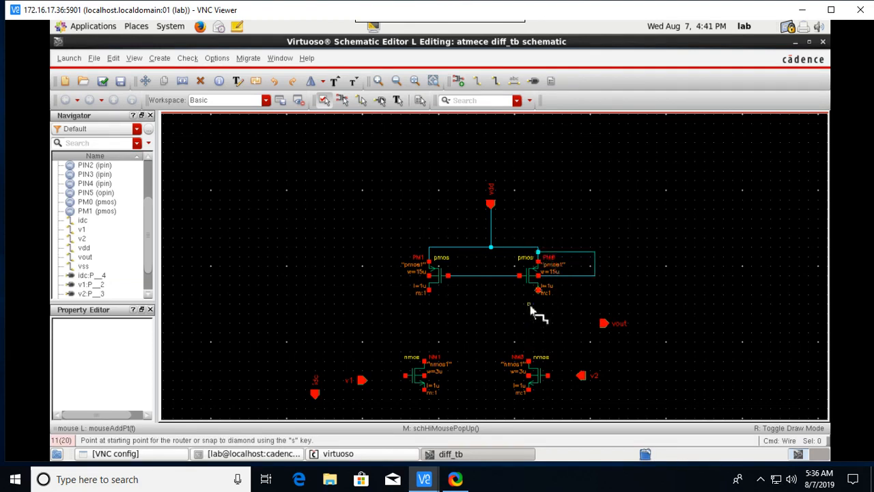
pyautogui.click(431, 278)
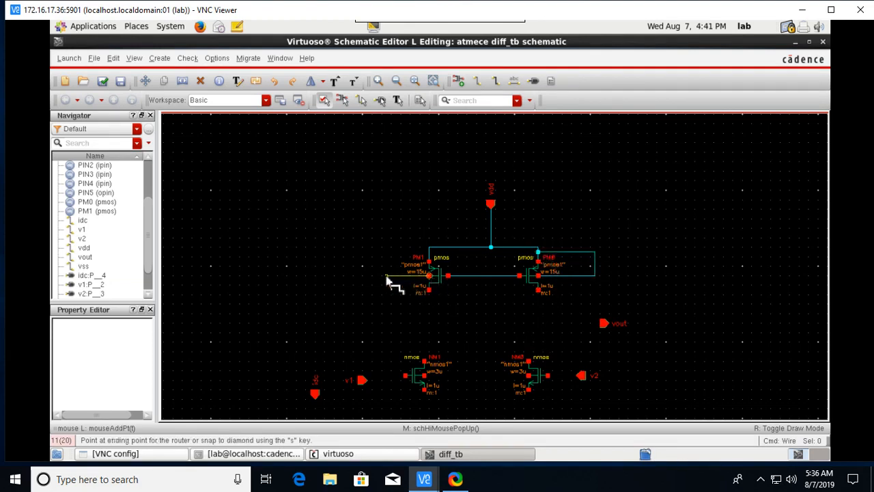
pyautogui.click(430, 257)
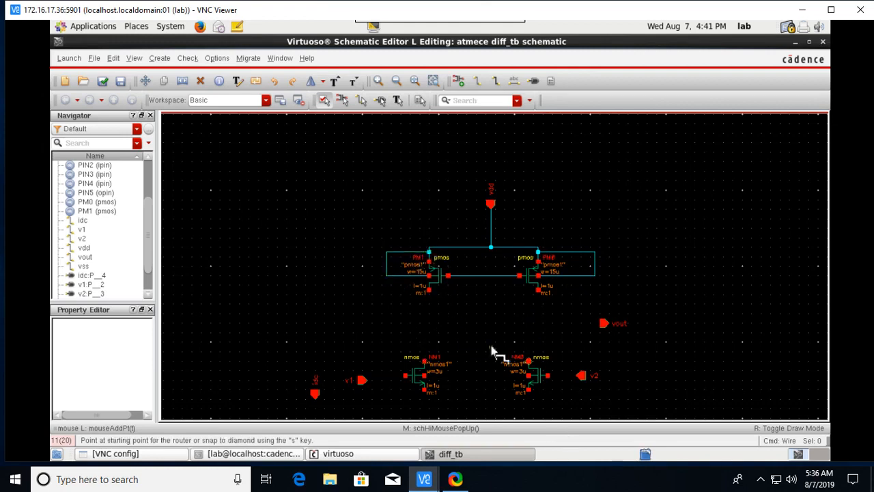
# Run wires from the left and right PMOS drains down to the NMOS drains.
pyautogui.click(428, 291)
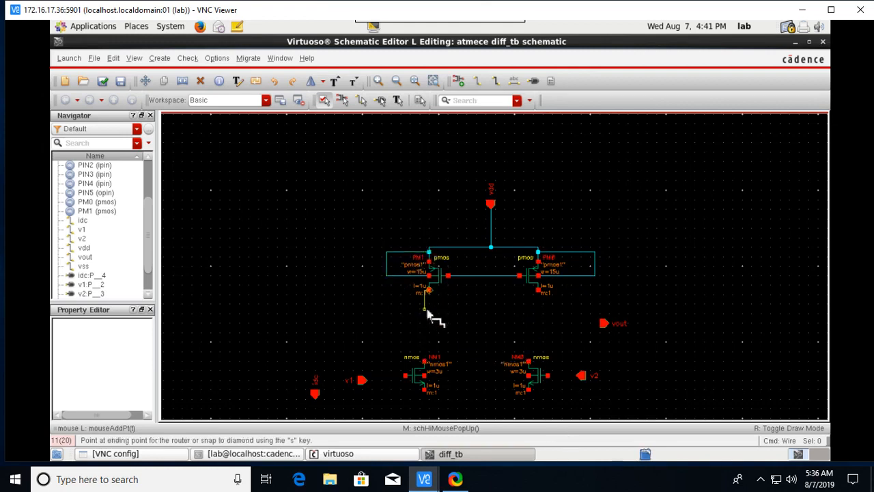
pyautogui.click(426, 362)
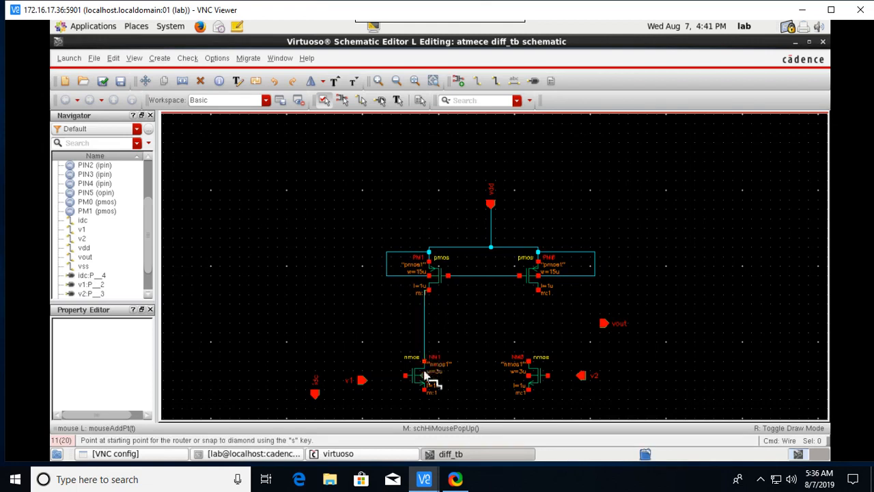
pyautogui.click(538, 292)
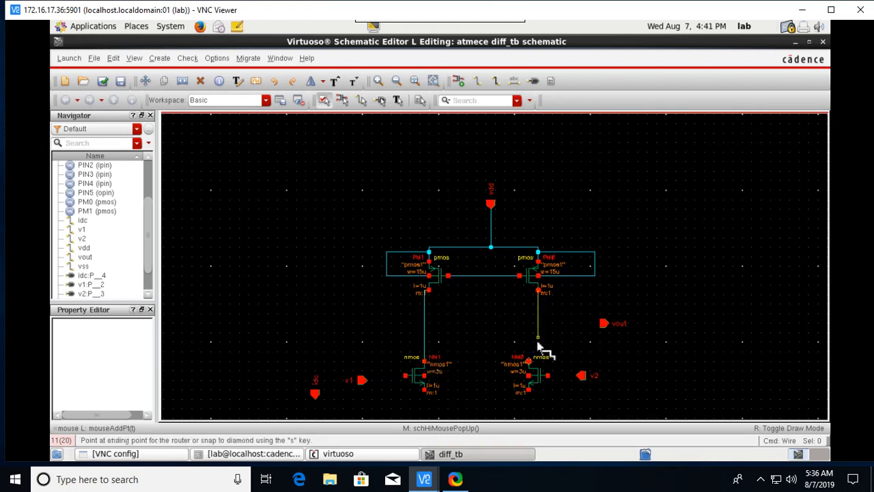
pyautogui.click(529, 361)
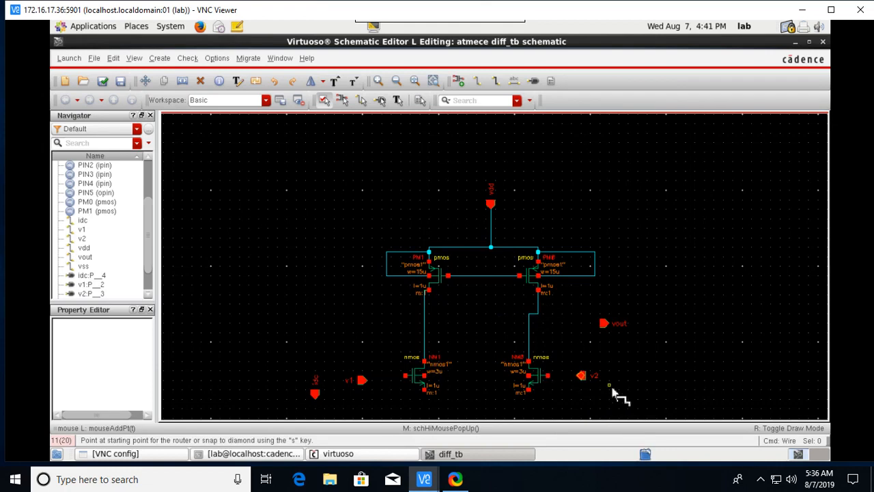
# Stretch NM0 so its drain wire drops straight down.
pyautogui.press('Escape')
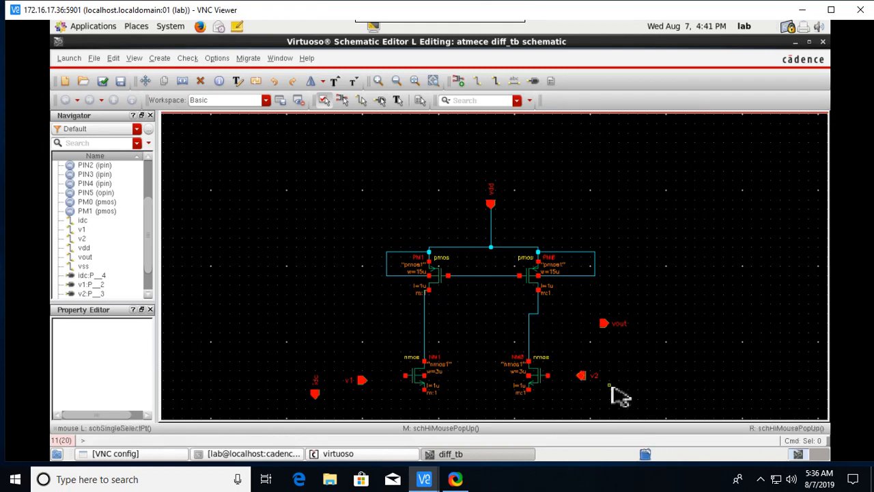
pyautogui.click(546, 389)
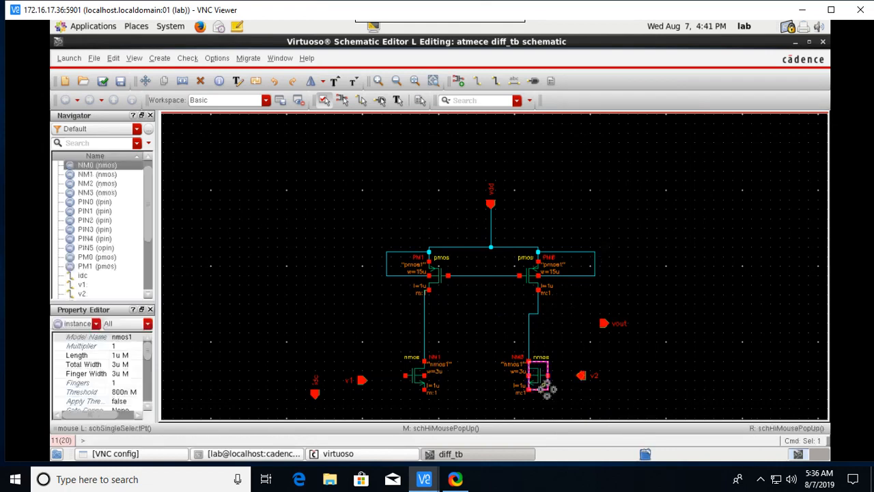
pyautogui.press('s')
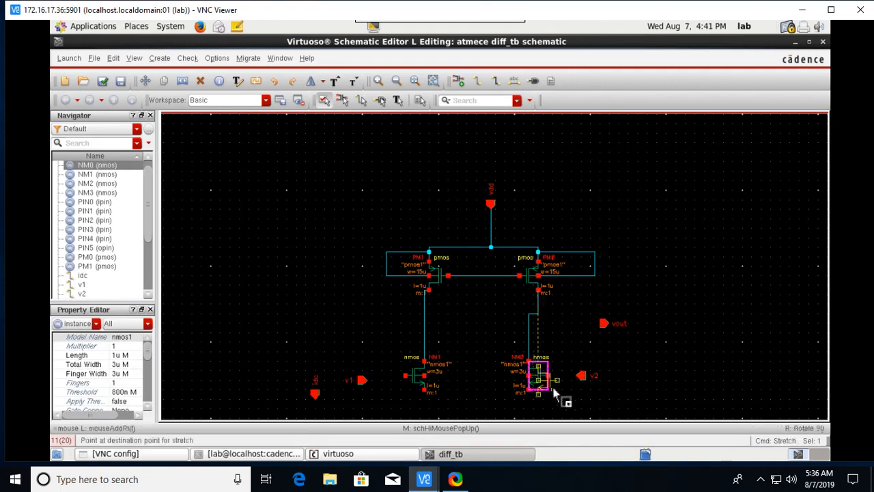
pyautogui.click(555, 395)
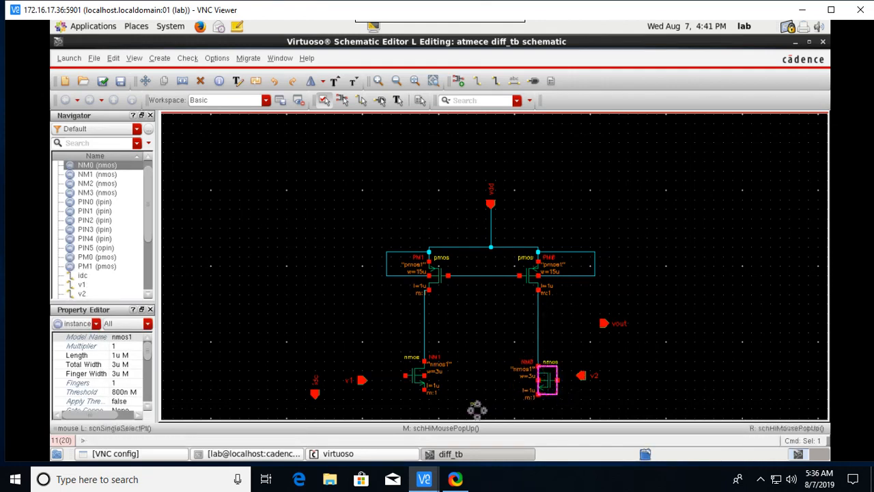
# Stretch NM1 the same way, then scroll down to show NM2 and NM3.
pyautogui.click(421, 386)
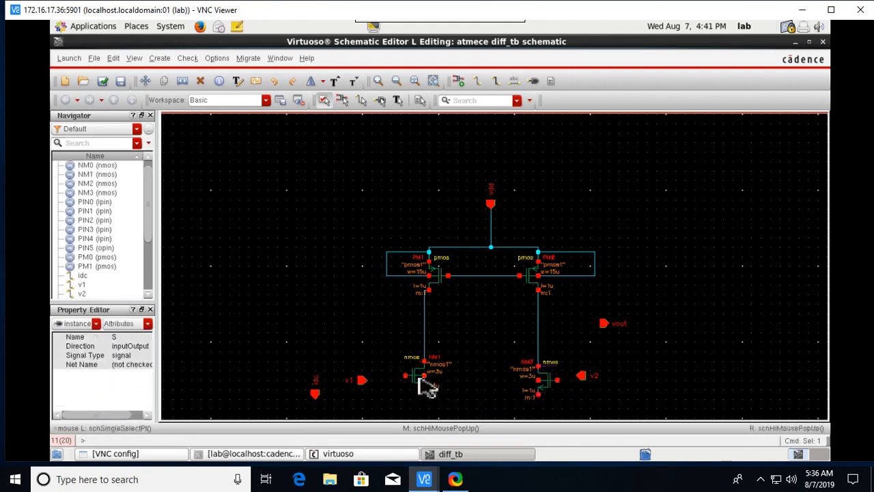
pyautogui.click(419, 383)
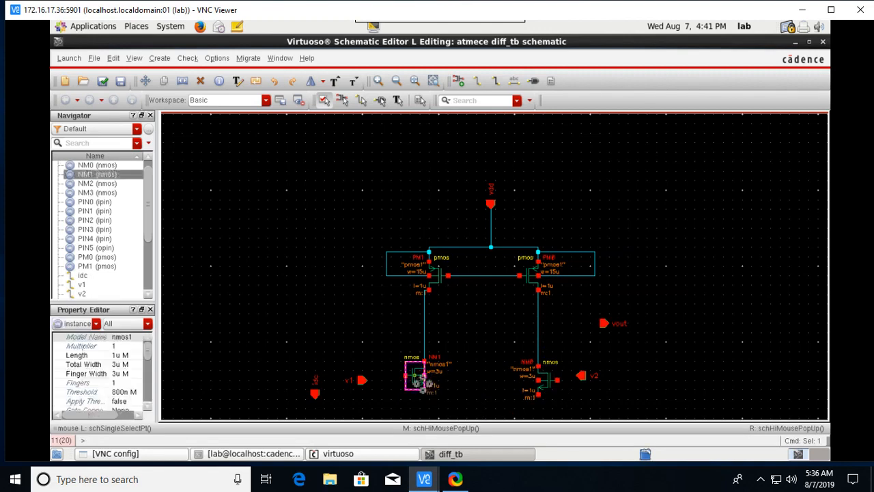
pyautogui.press('s')
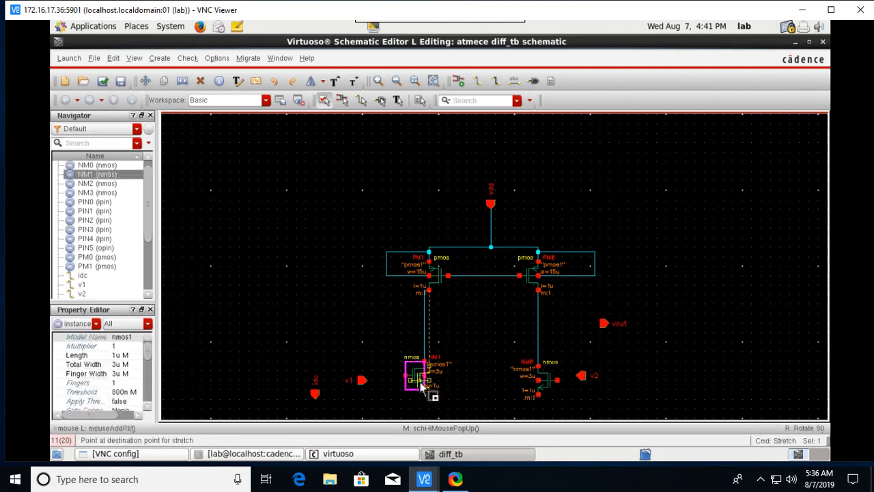
pyautogui.click(422, 387)
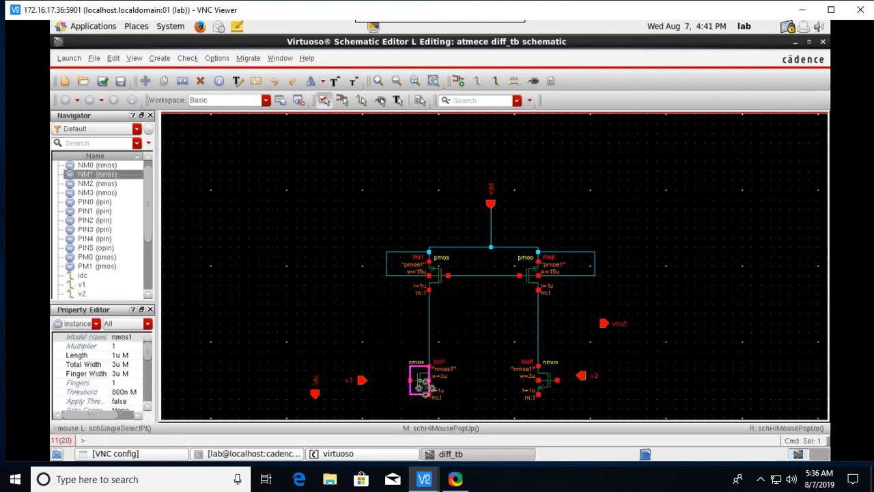
pyautogui.click(505, 393)
pyautogui.scroll(-2, 523, 396)
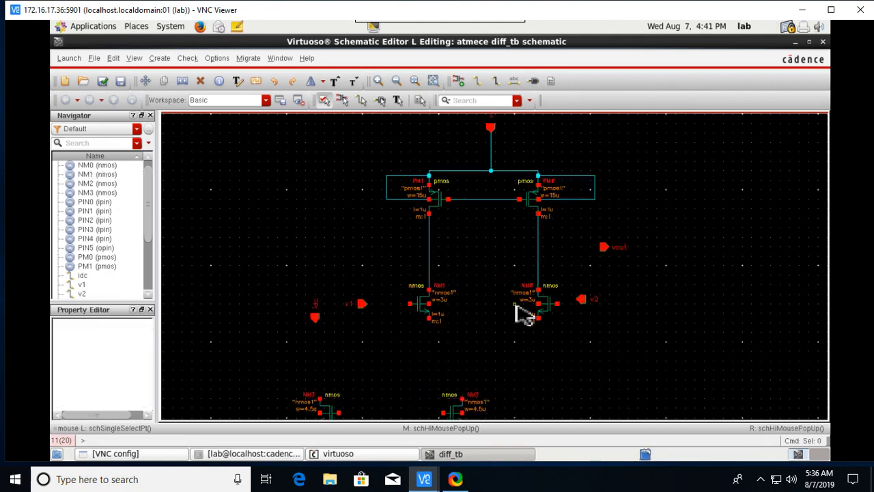
pyautogui.scroll(-2, 505, 331)
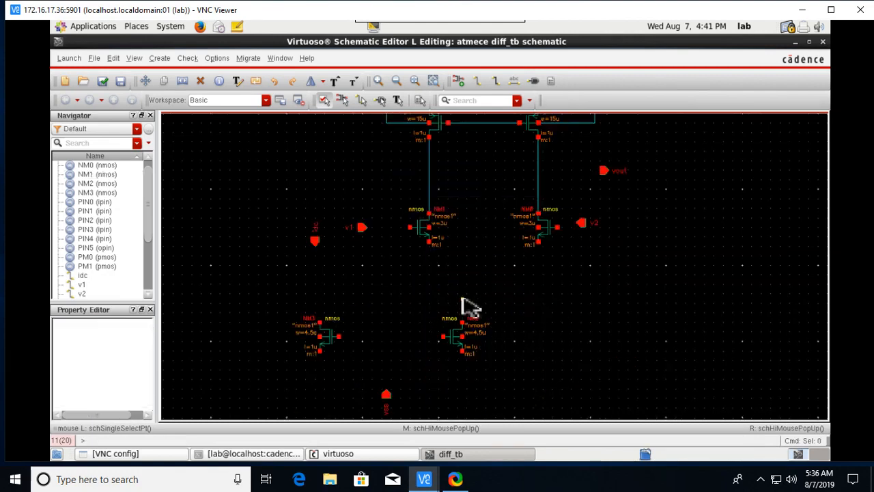
# Wire NM1's inner terminal to NM0's and tie the PMOS gate line to the left drain.
pyautogui.click(478, 81)
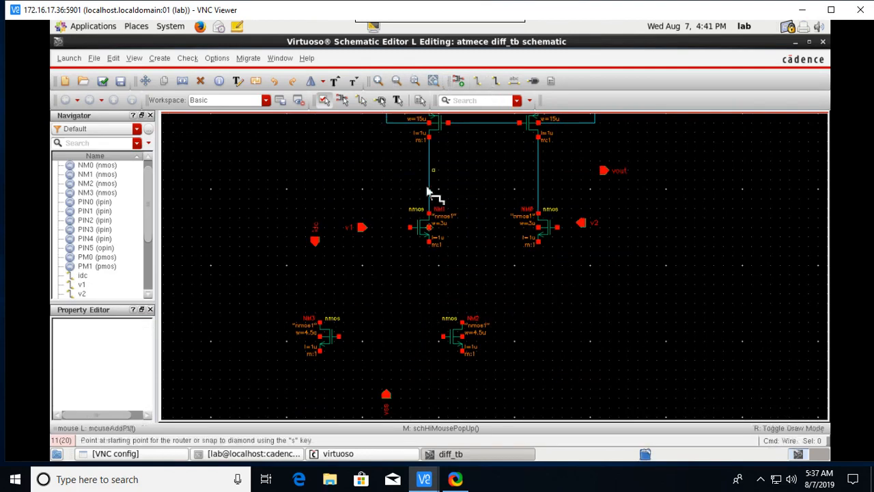
pyautogui.click(428, 228)
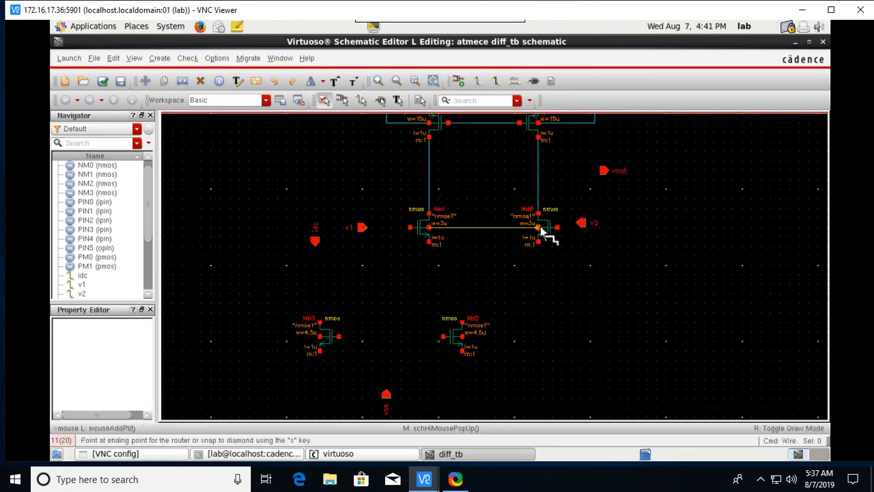
pyautogui.click(540, 230)
pyautogui.scroll(2, 552, 177)
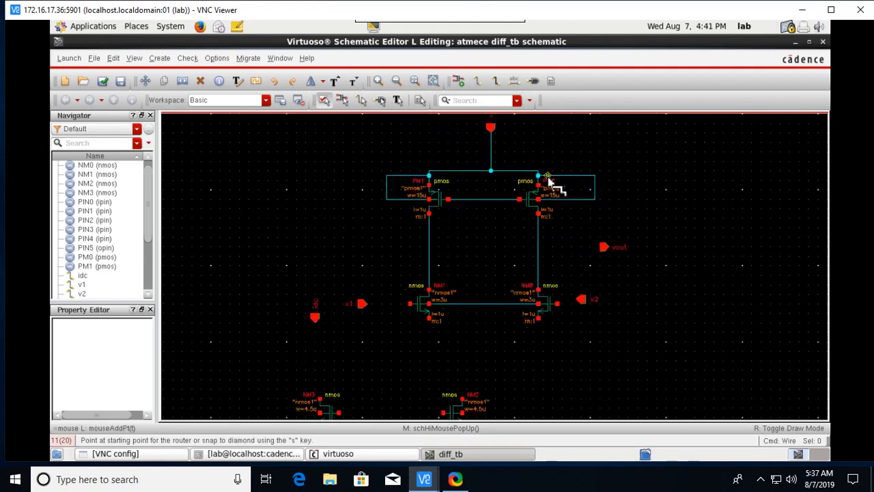
pyautogui.click(463, 200)
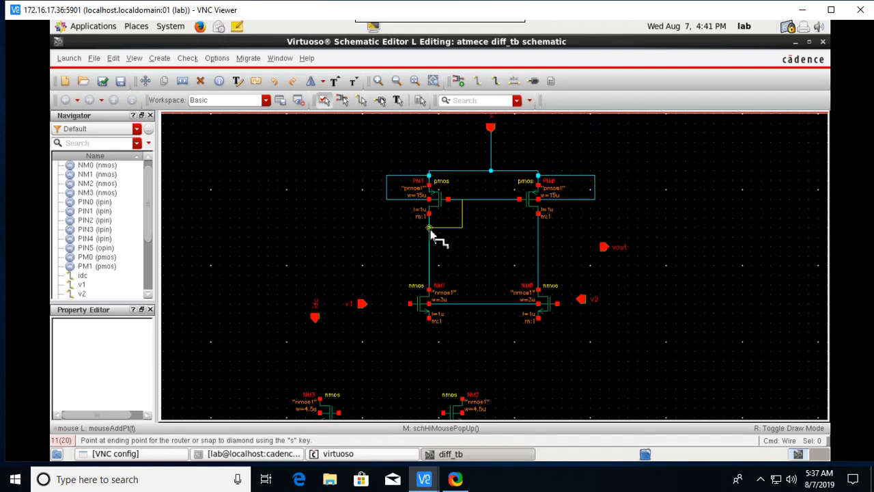
pyautogui.click(430, 229)
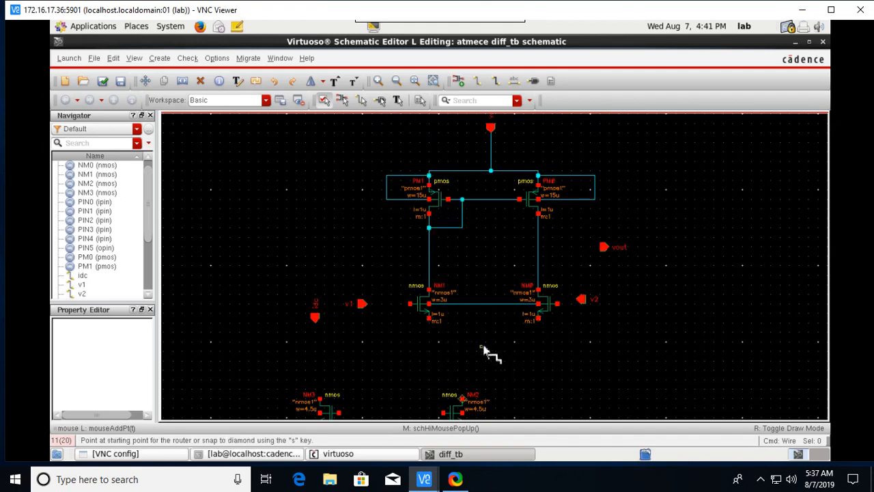
pyautogui.scroll(-2, 488, 357)
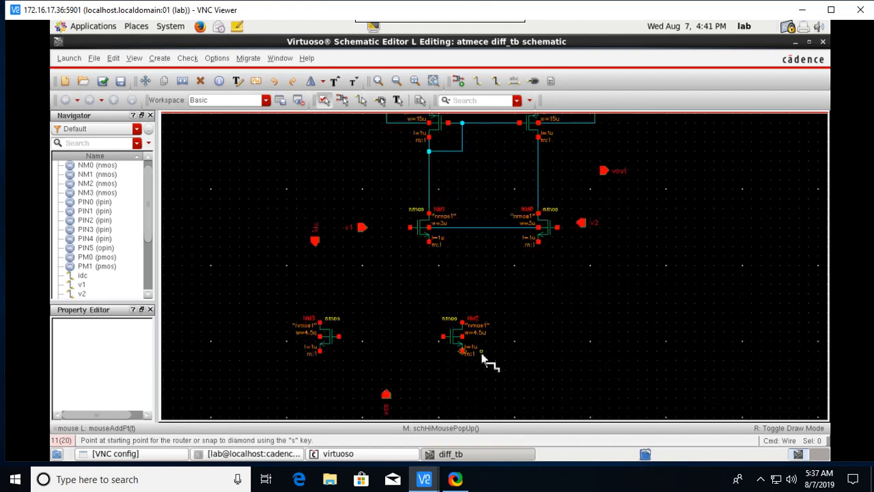
# Join the NM1 and NM0 sources and connect that node to NM2's drain.
pyautogui.click(428, 241)
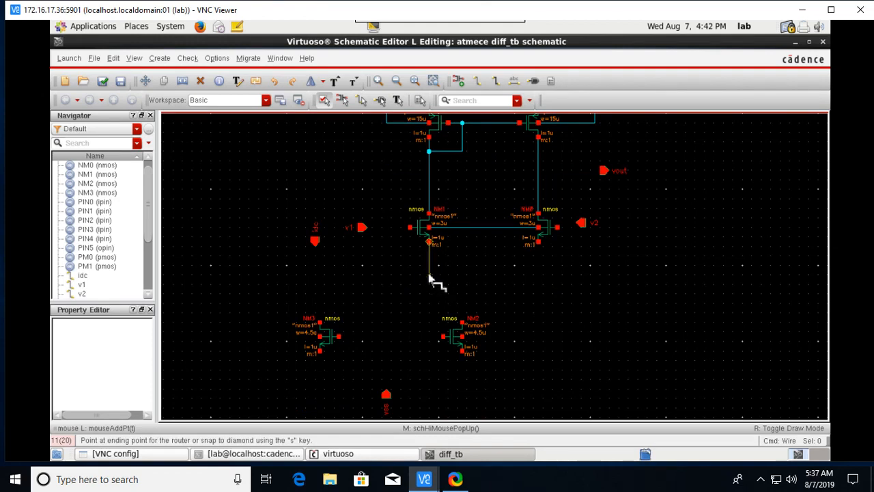
pyautogui.click(429, 278)
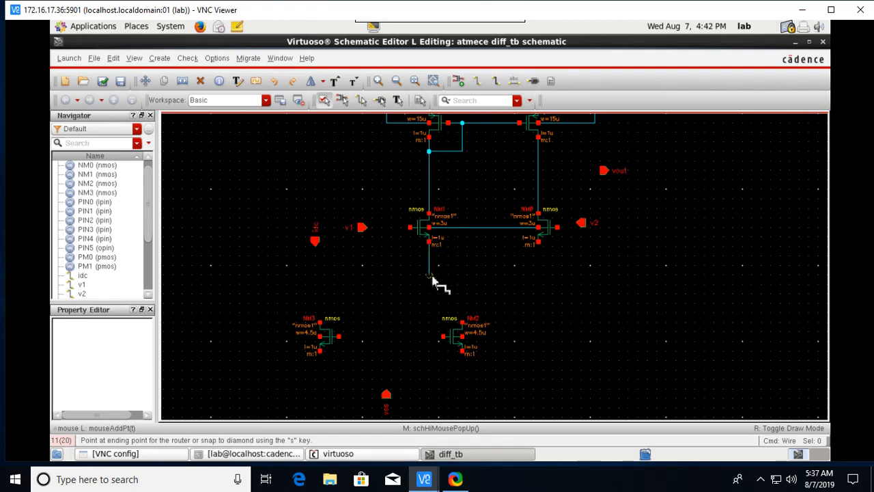
pyautogui.click(541, 246)
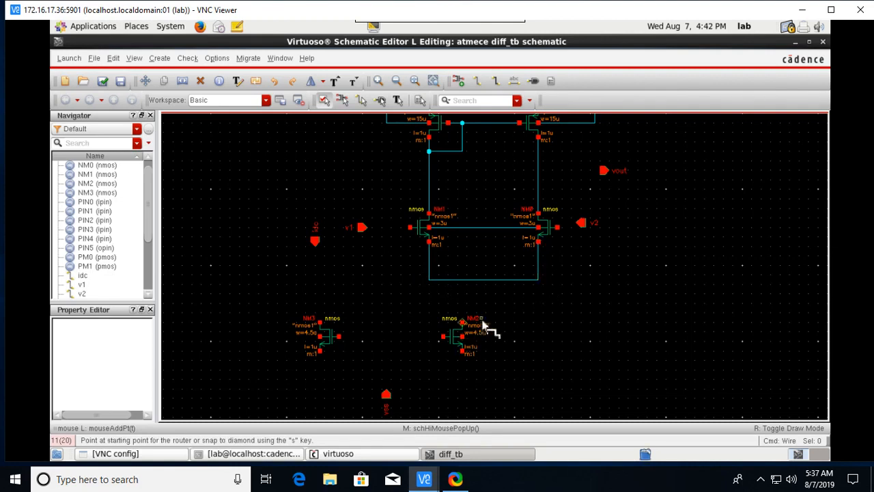
pyautogui.click(464, 327)
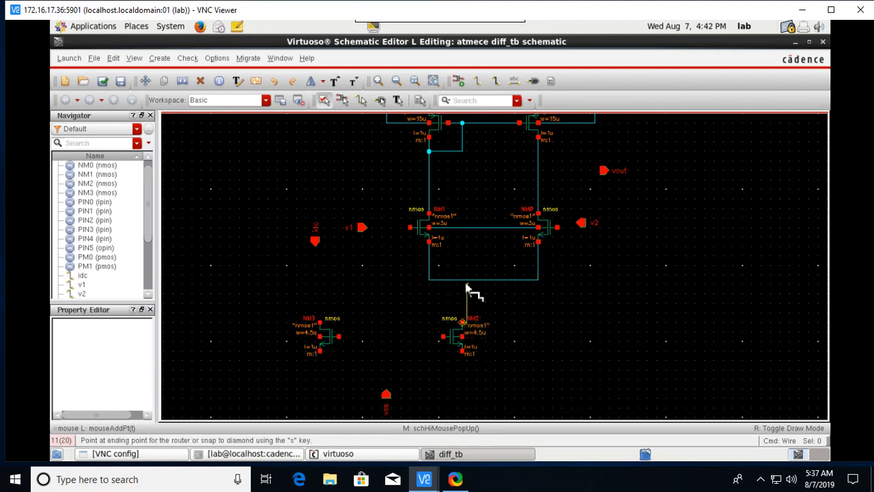
pyautogui.click(467, 280)
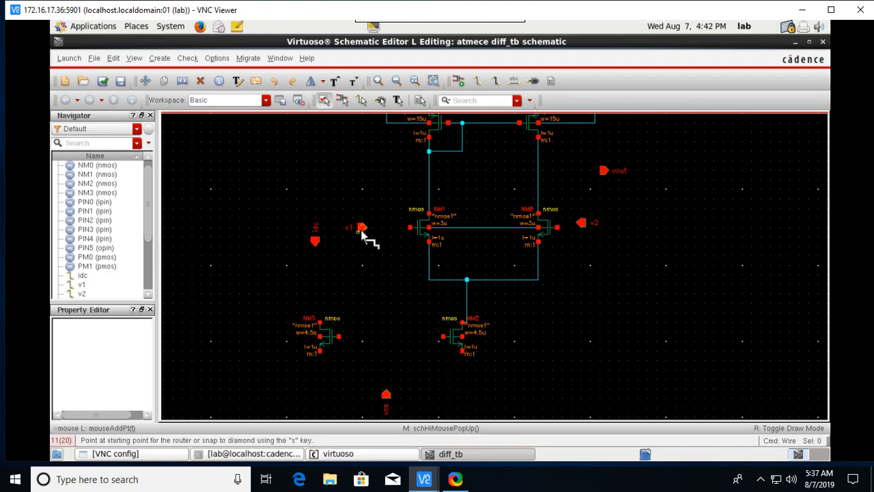
# Wire pin v1 to NM1's gate and NM0's gate to pin v2.
pyautogui.click(361, 228)
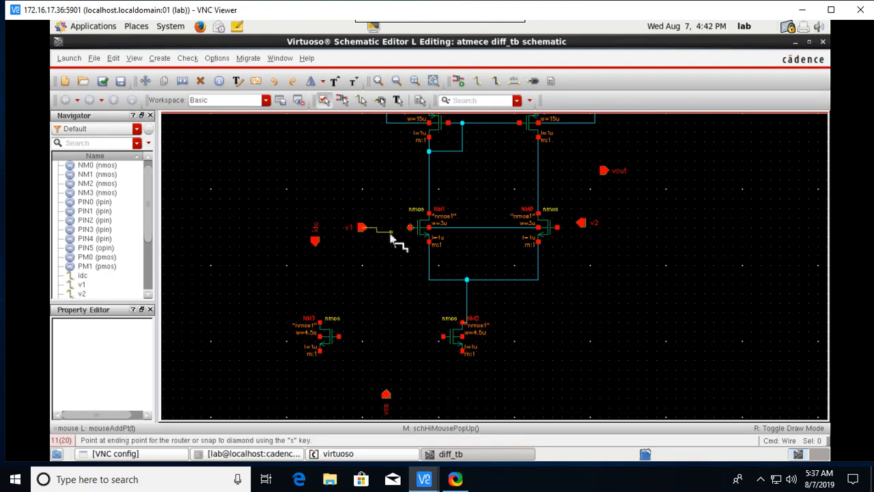
pyautogui.click(412, 228)
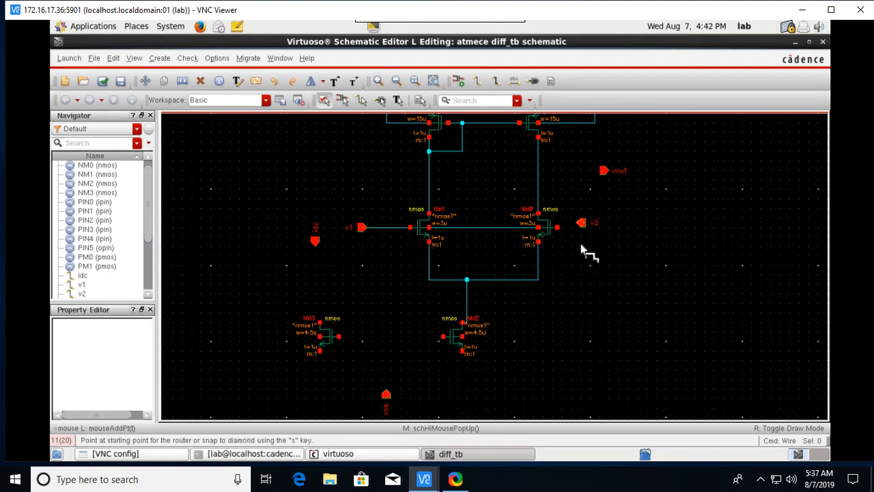
pyautogui.click(557, 229)
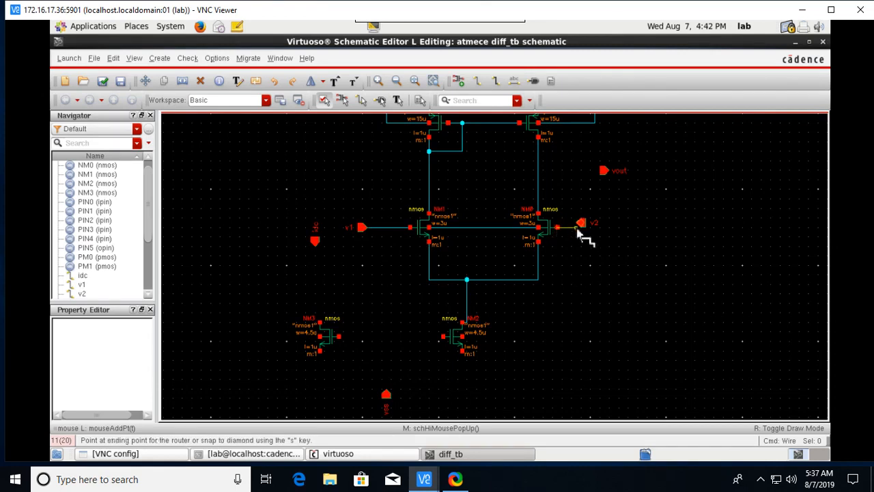
pyautogui.click(580, 225)
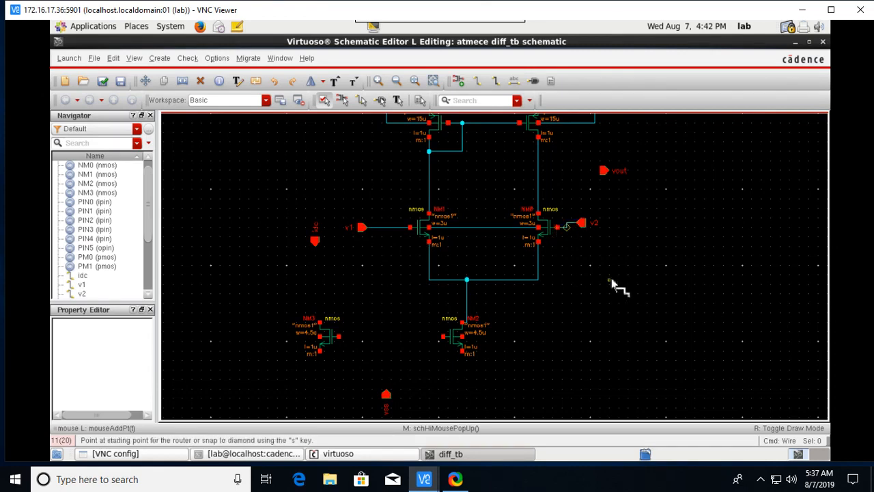
# Stretch the v2 pin slightly so it lines up beside the gate.
pyautogui.press('Escape')
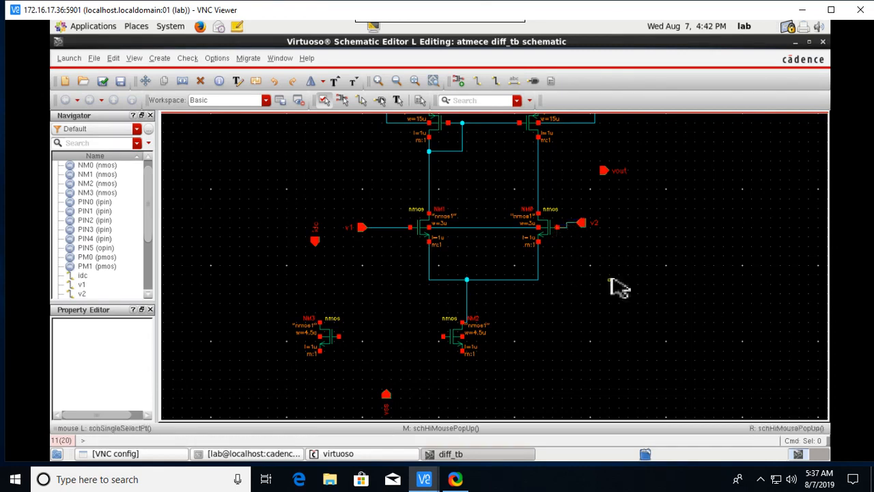
pyautogui.click(582, 225)
pyautogui.press('s')
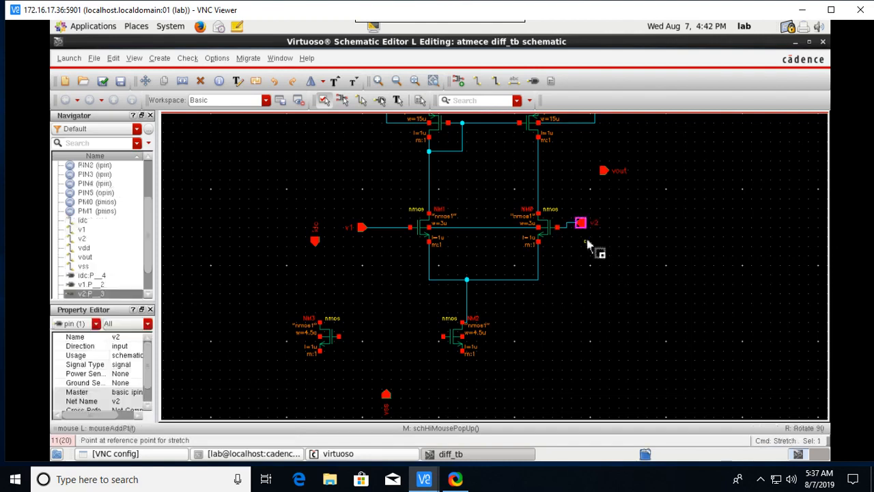
pyautogui.click(588, 235)
pyautogui.click(600, 238)
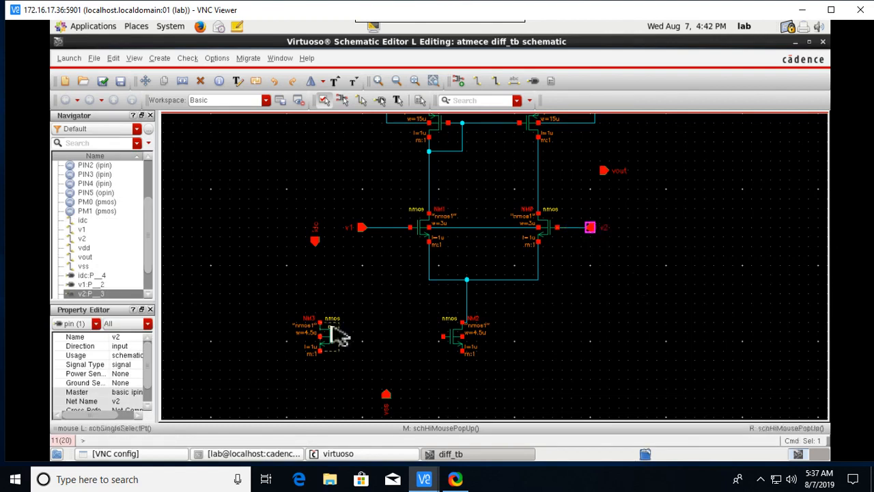
# Wire the vout pin to the right-hand PM0–NM0 drain node.
pyautogui.click(478, 82)
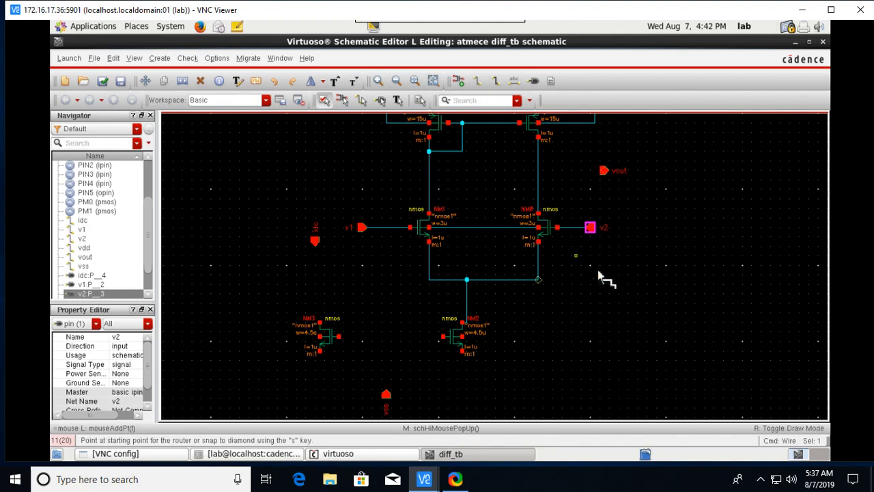
pyautogui.click(604, 171)
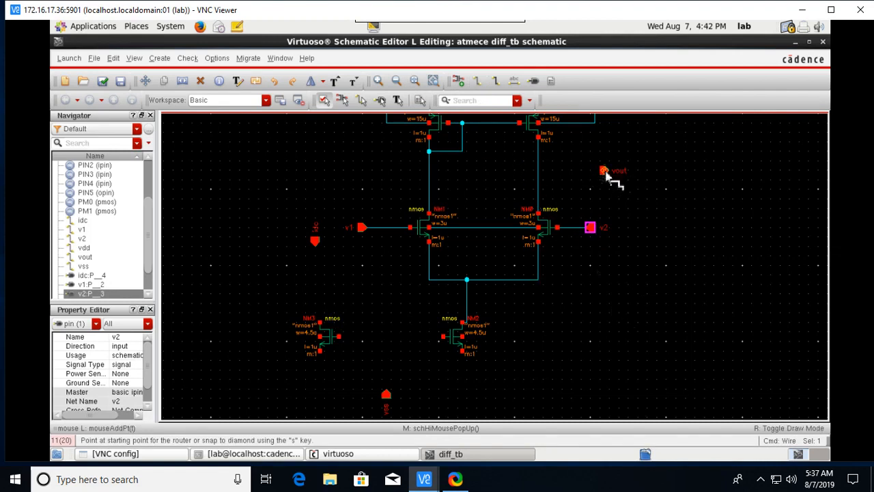
pyautogui.click(541, 175)
pyautogui.press('Escape')
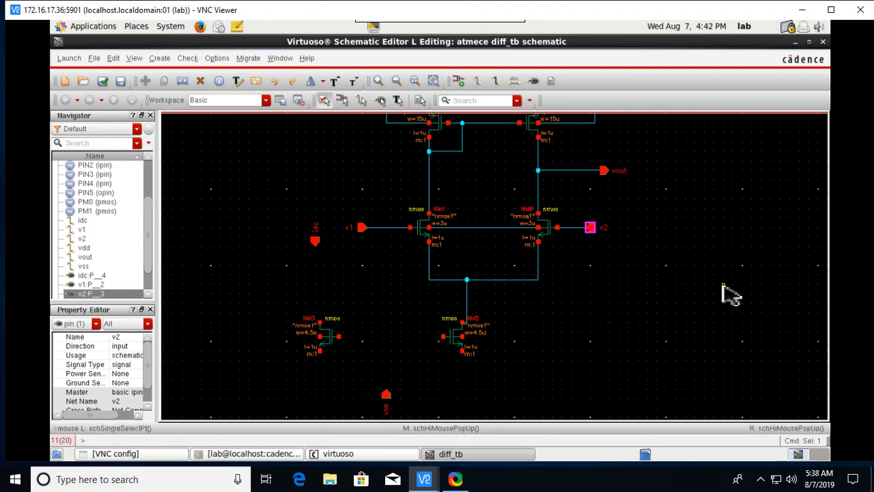
pyautogui.click(714, 318)
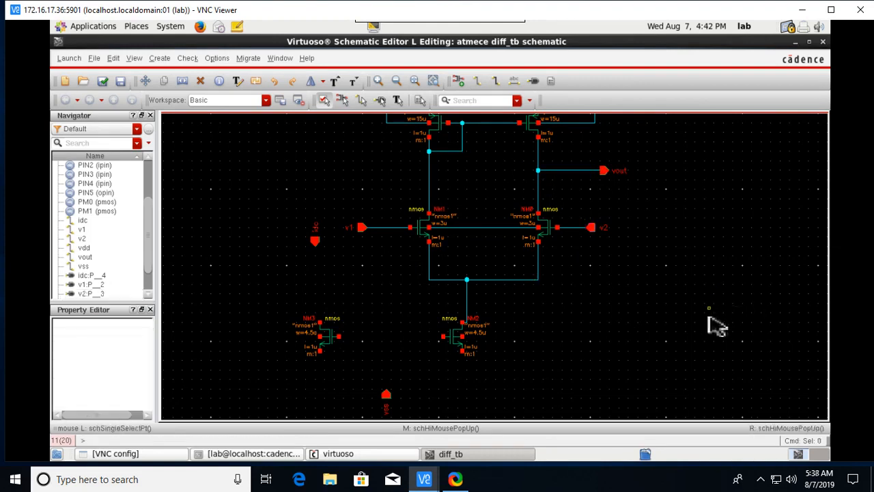
# Join NM3's gate to NM2's gate and wire idc to NM3's drain and the gates.
pyautogui.click(477, 79)
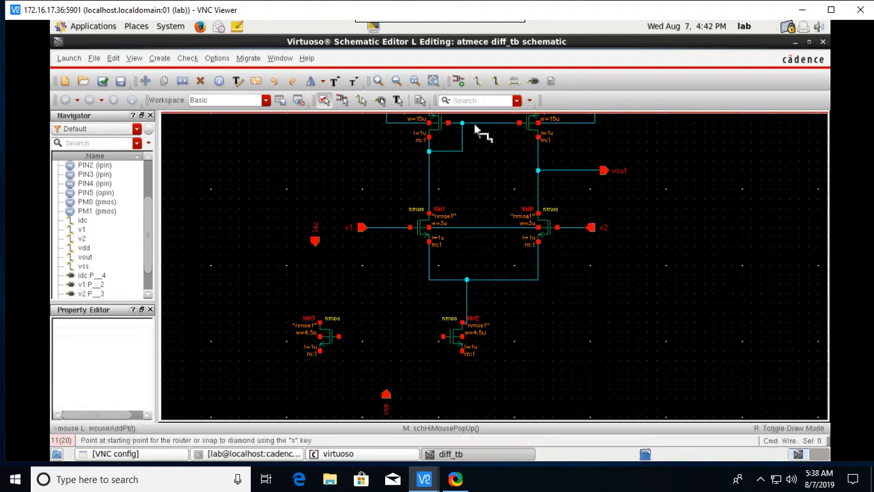
pyautogui.click(339, 336)
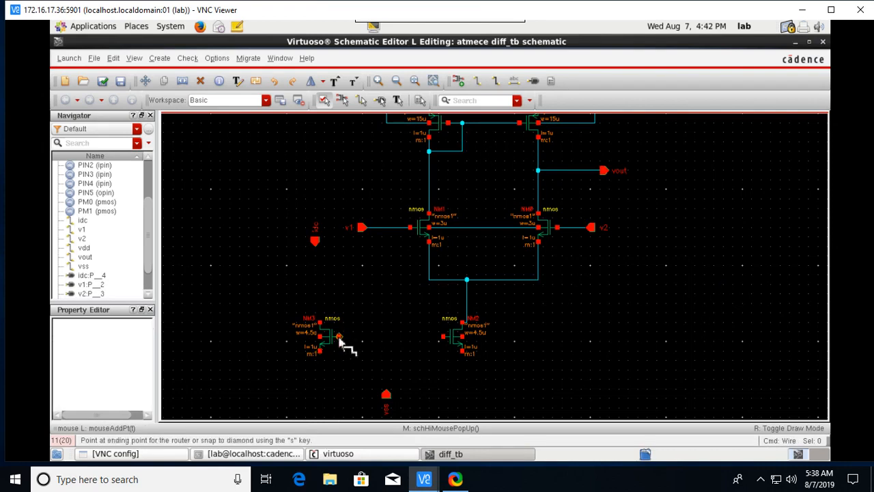
pyautogui.click(449, 341)
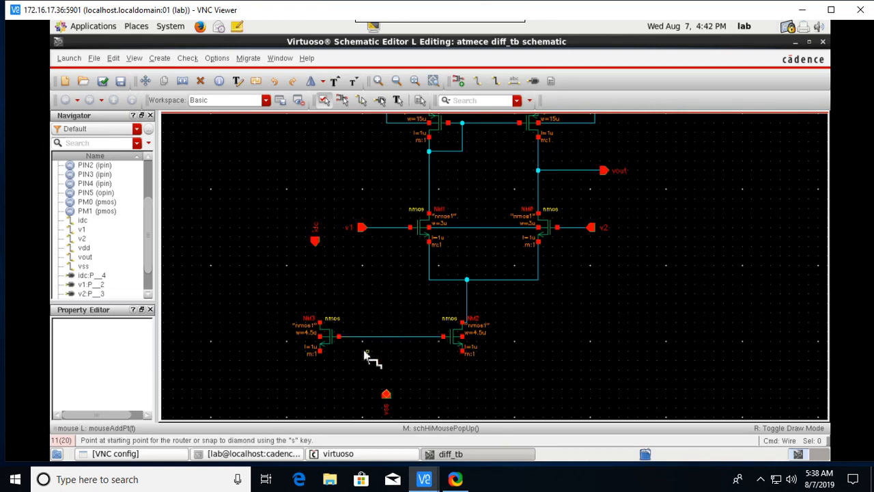
pyautogui.click(315, 241)
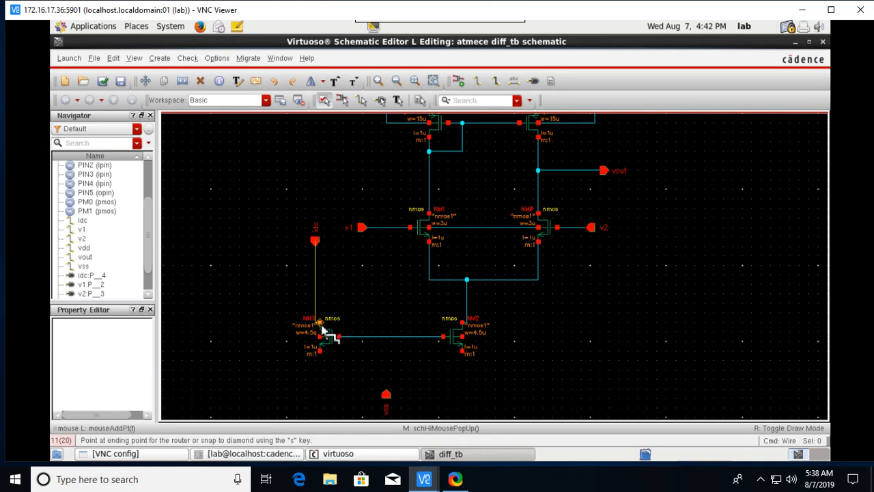
pyautogui.click(320, 324)
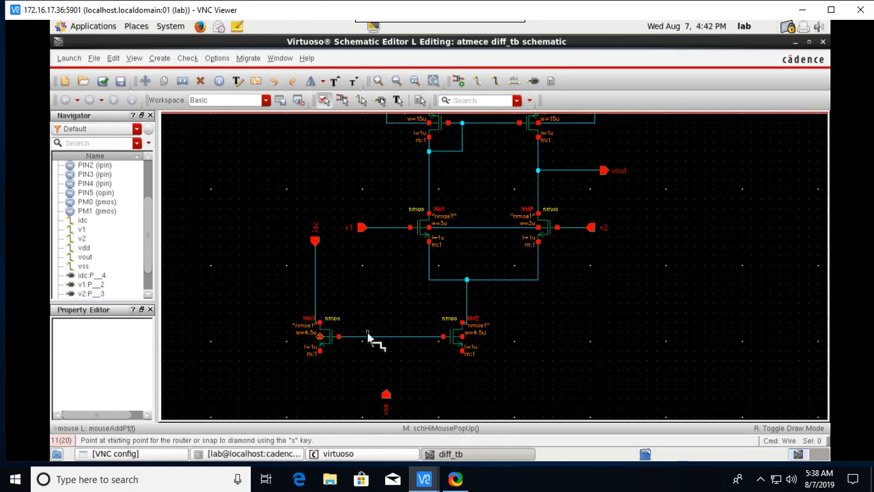
pyautogui.click(315, 276)
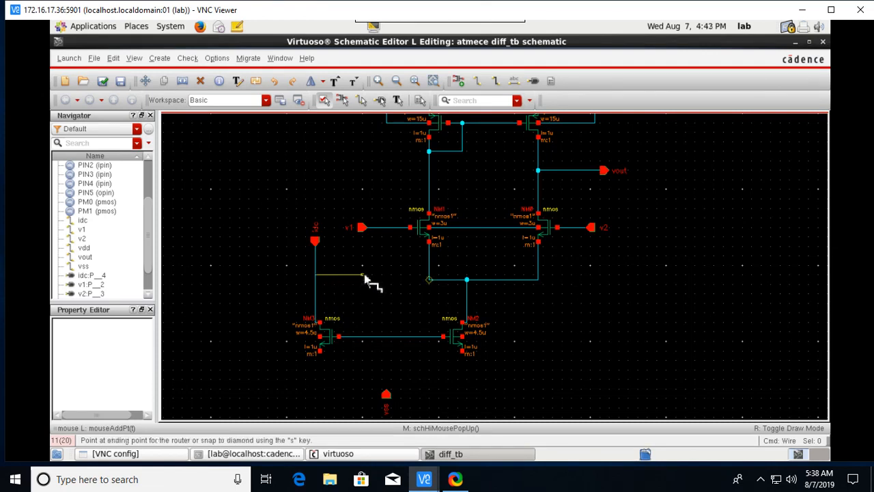
pyautogui.click(362, 337)
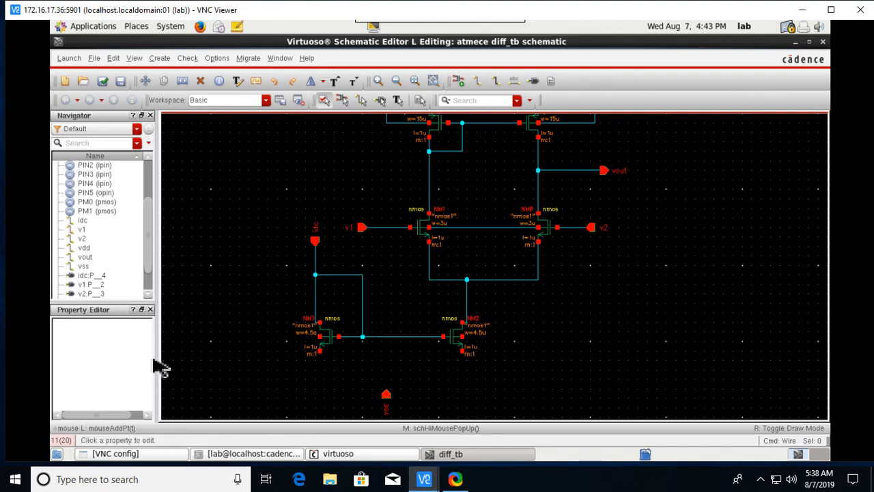
# Join NM3 and NM2 sources to vss and tie each bulk to its source.
pyautogui.scroll(-2, 396, 377)
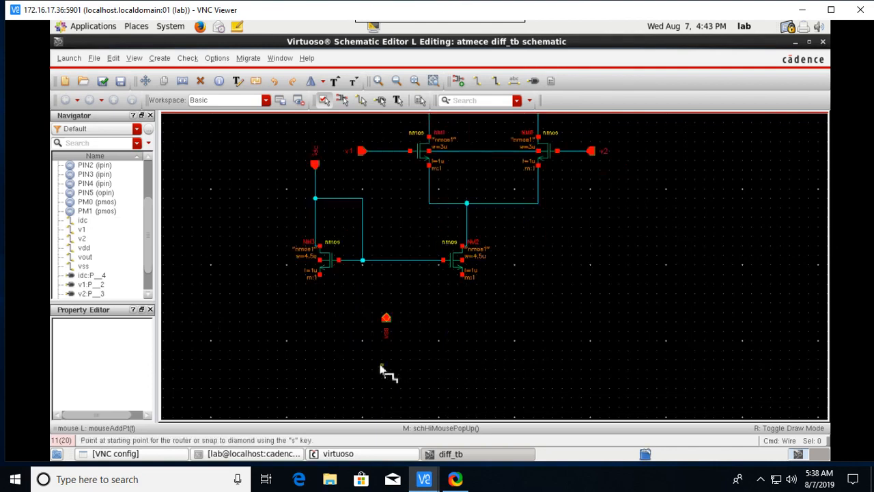
pyautogui.click(319, 275)
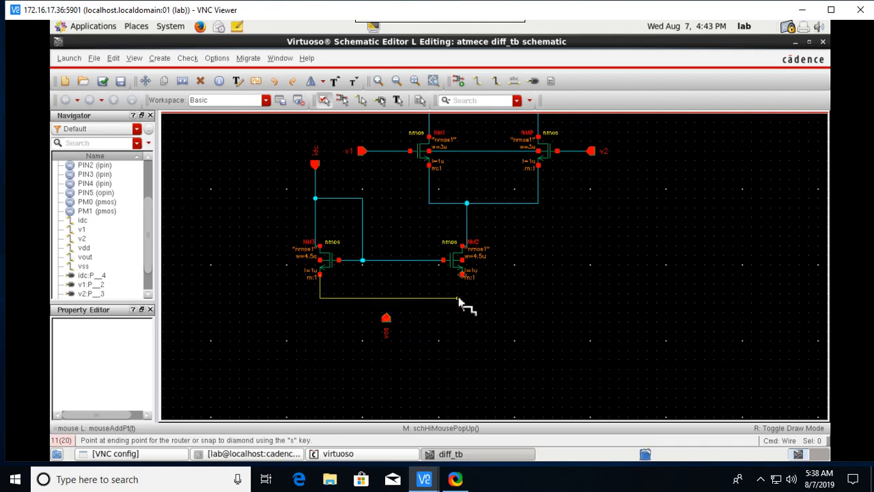
pyautogui.click(463, 275)
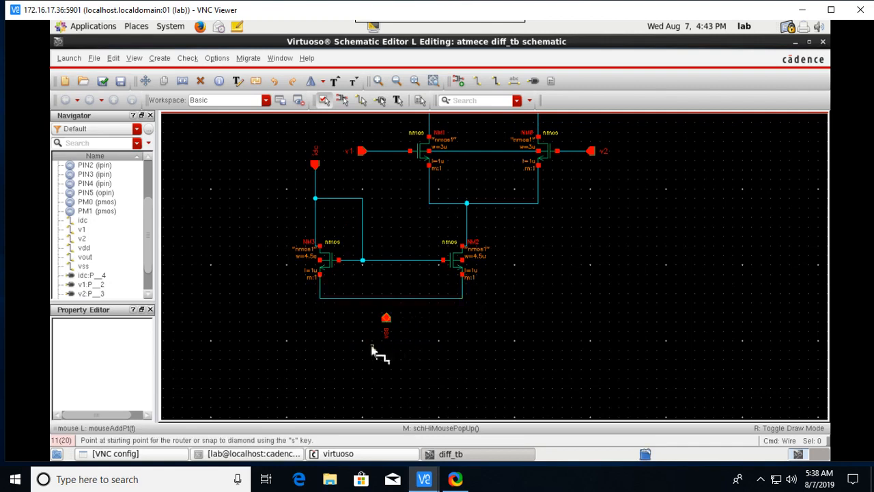
pyautogui.click(387, 319)
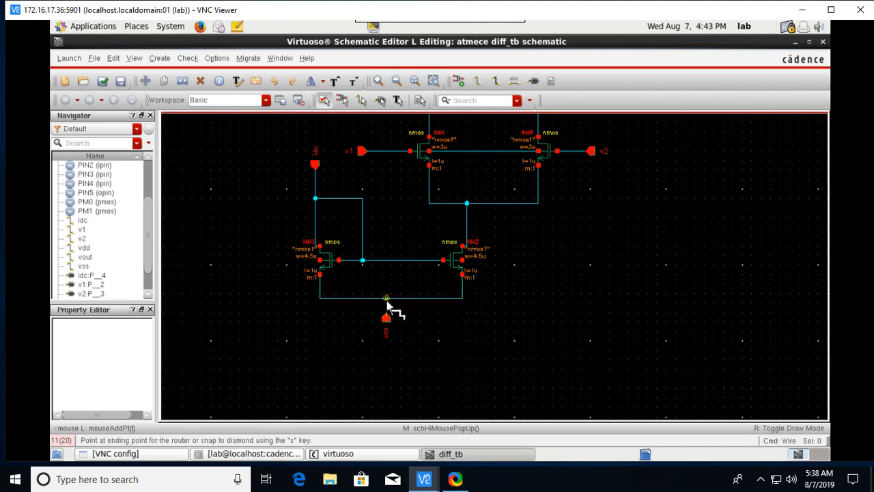
pyautogui.click(387, 300)
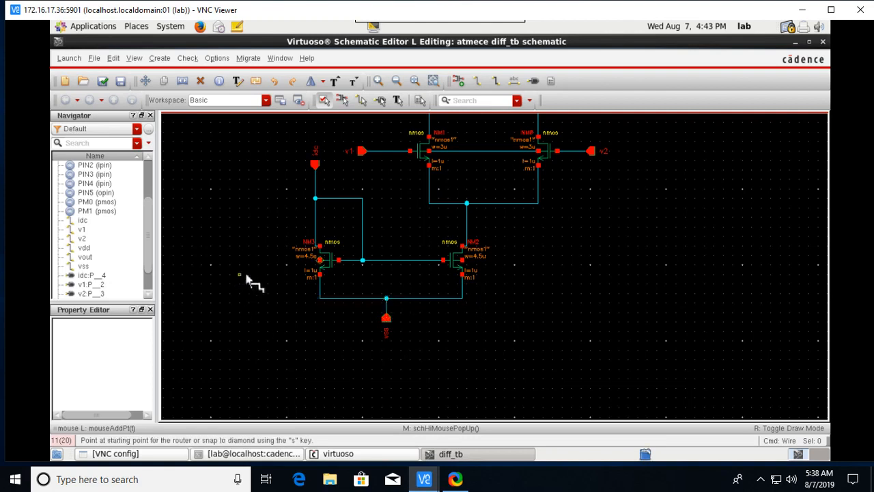
pyautogui.click(320, 263)
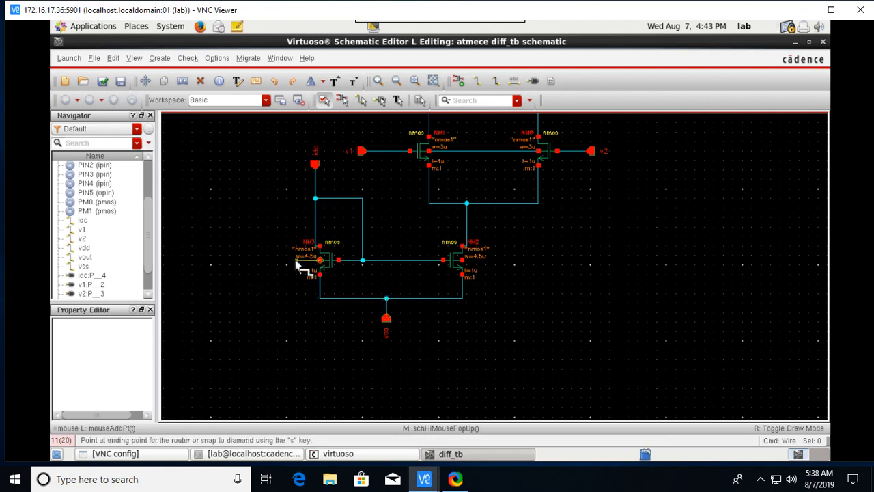
pyautogui.click(319, 289)
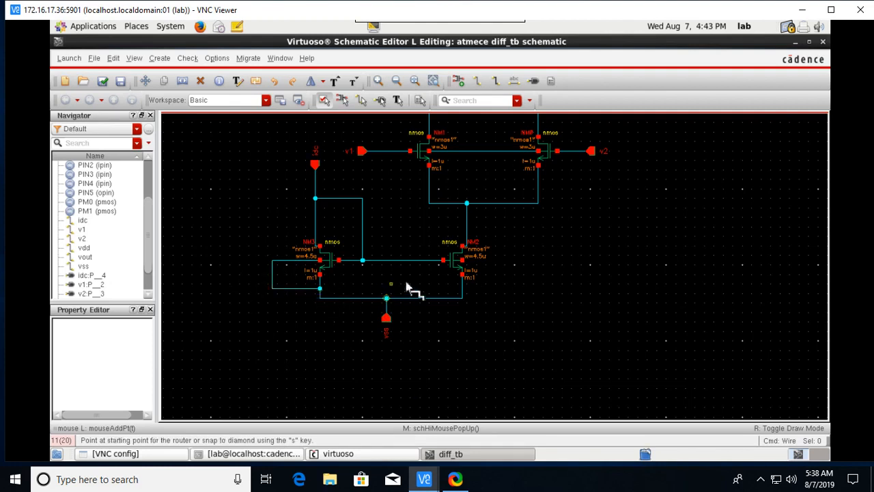
pyautogui.click(462, 264)
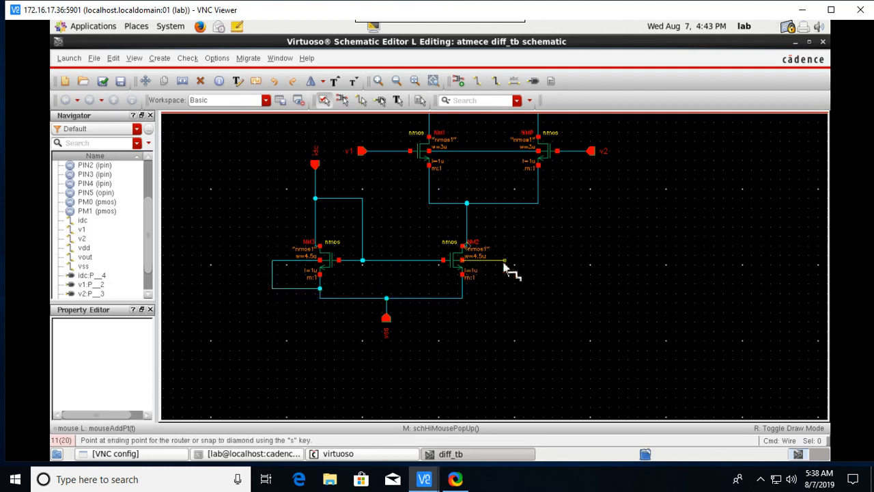
pyautogui.click(463, 295)
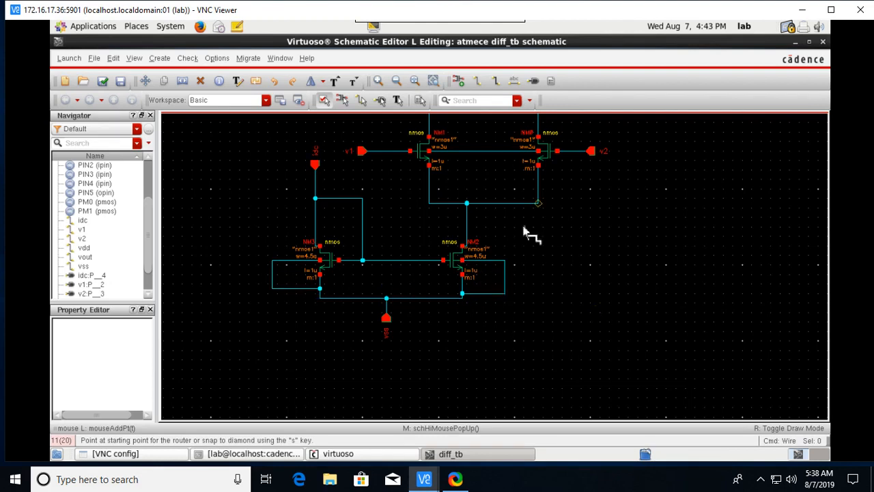
pyautogui.scroll(4, 526, 232)
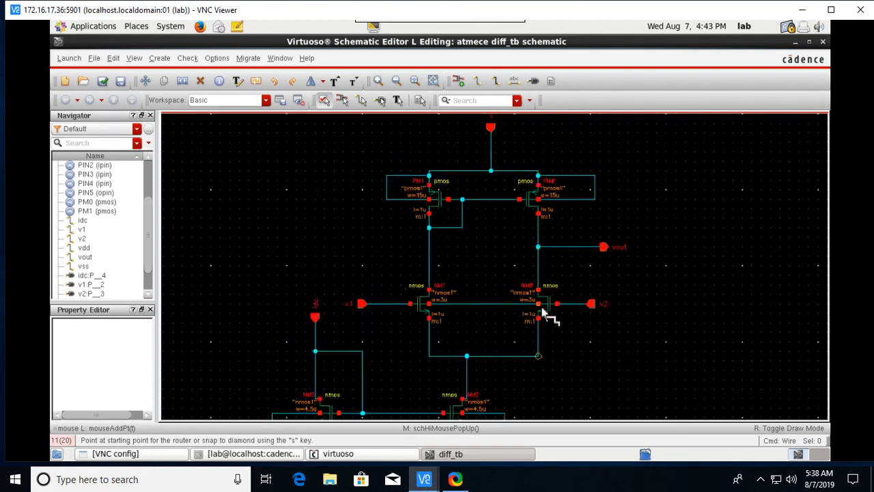
pyautogui.scroll(-2, 554, 335)
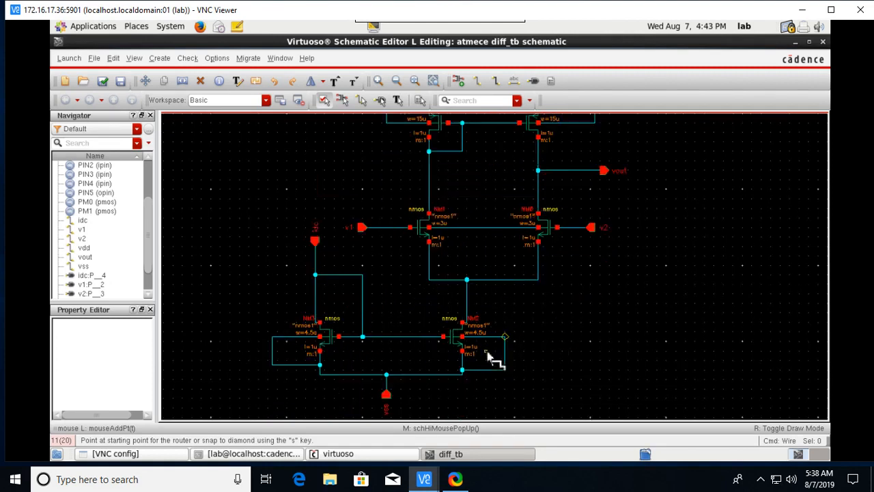
pyautogui.press('Escape')
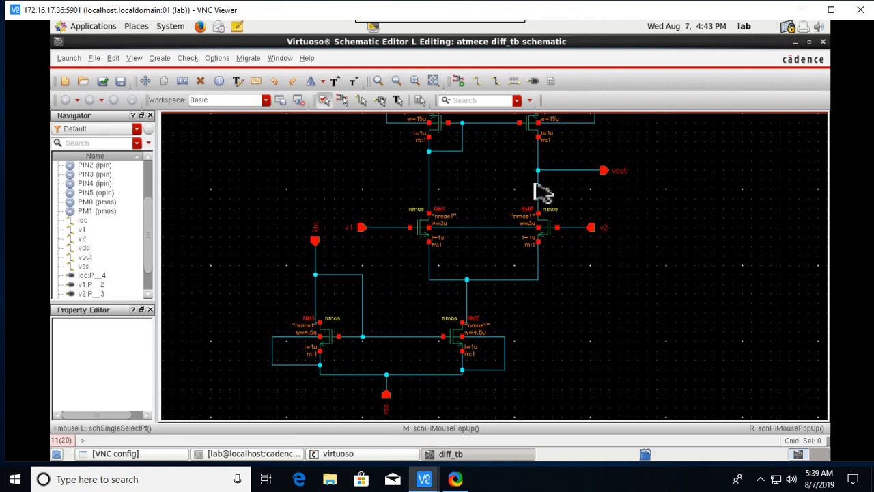
# Label the wire between the nmos transistors with the net name vss.
pyautogui.click(515, 81)
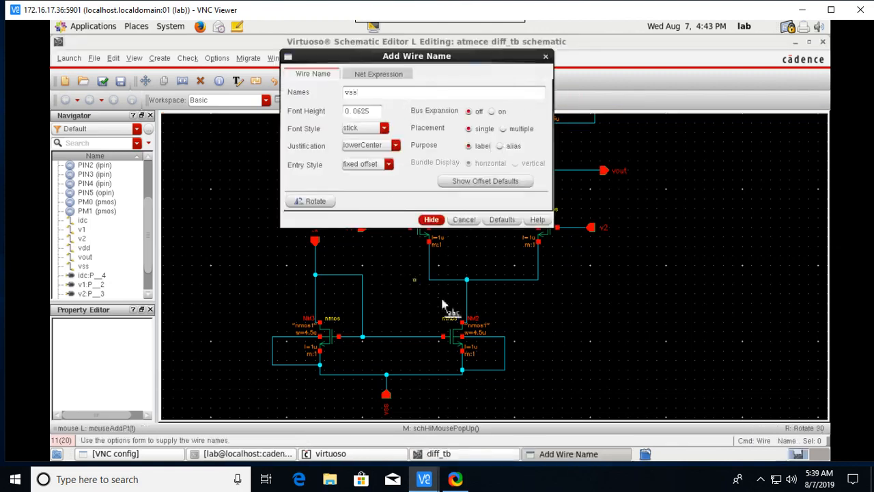
pyautogui.click(431, 219)
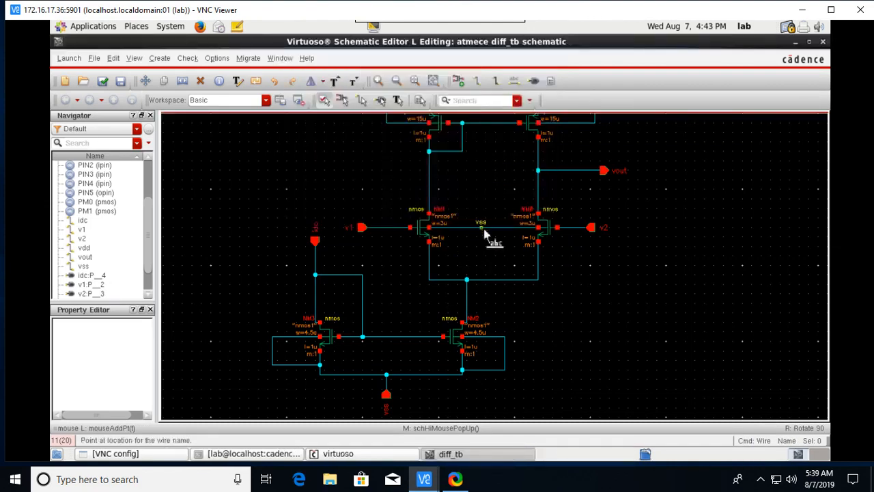
pyautogui.click(483, 237)
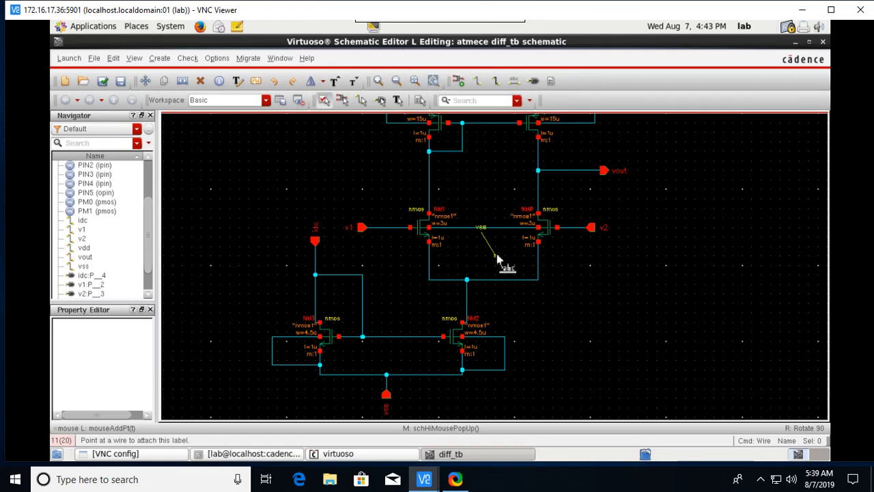
pyautogui.press('Escape')
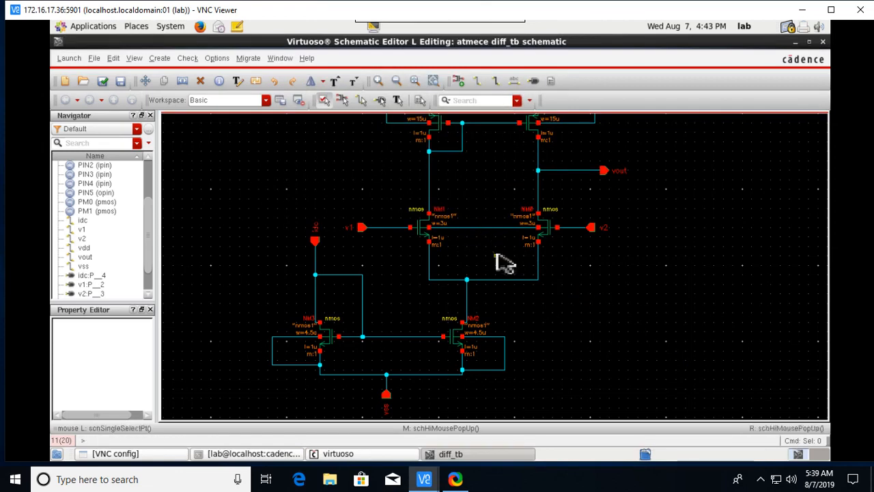
pyautogui.click(522, 78)
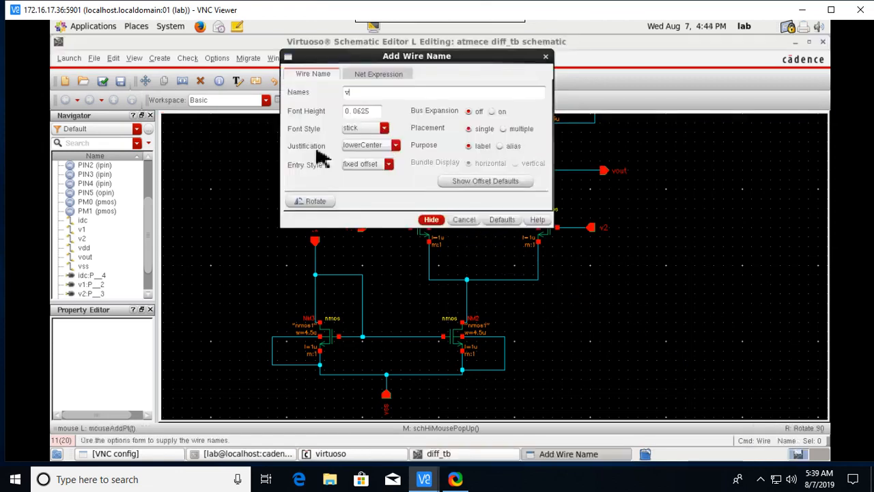
pyautogui.click(436, 220)
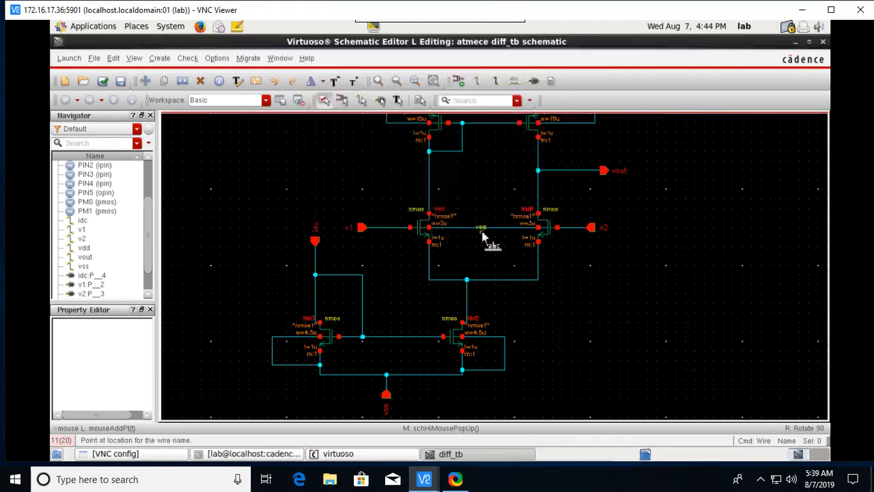
pyautogui.click(482, 236)
pyautogui.press('Escape')
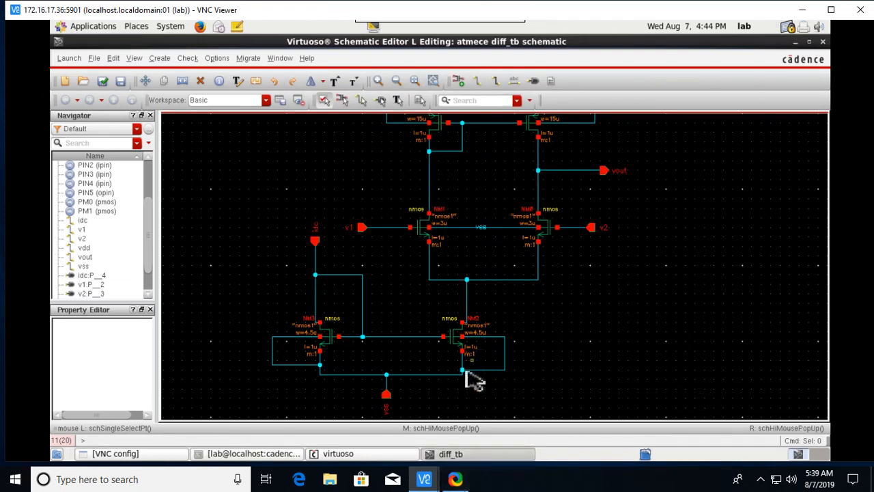
# Check and save the diff_tb schematic.
pyautogui.scroll(-1, 587, 307)
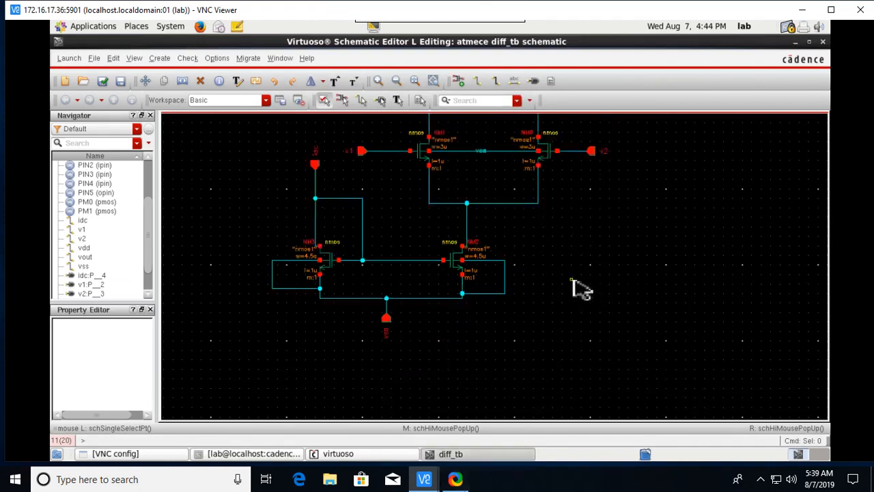
pyautogui.scroll(2, 579, 288)
pyautogui.scroll(1, 550, 253)
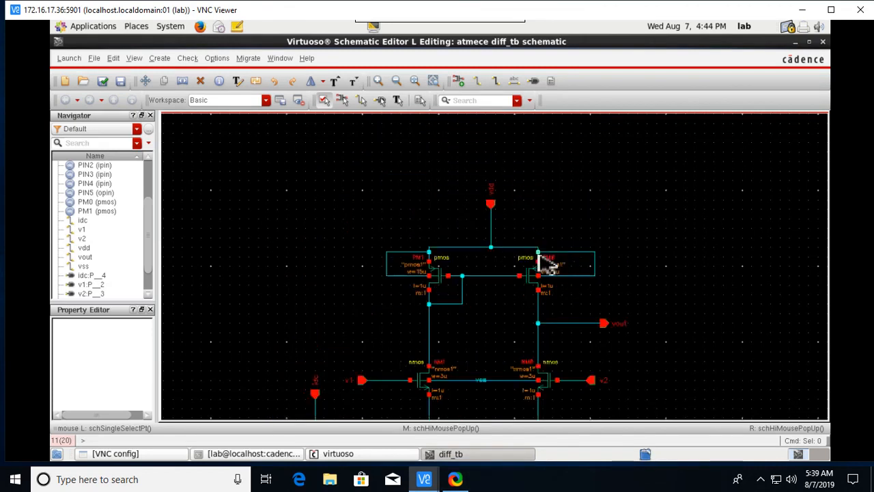
pyautogui.scroll(-1, 551, 273)
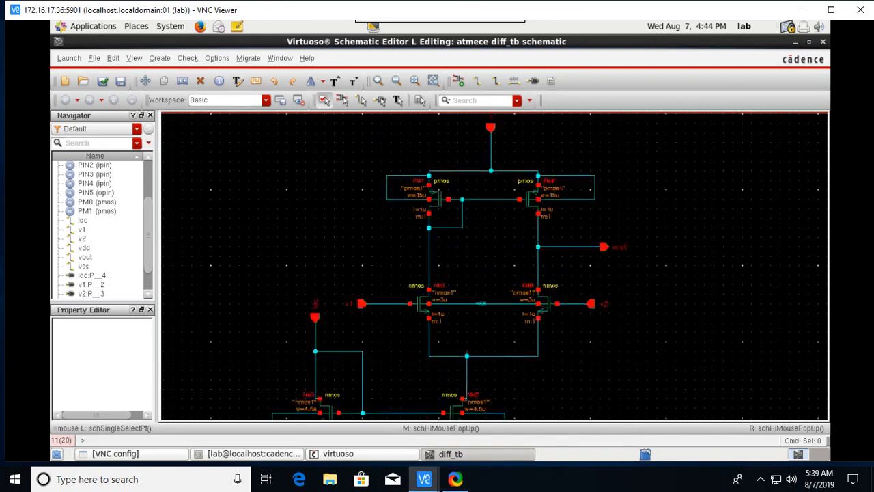
pyautogui.click(103, 81)
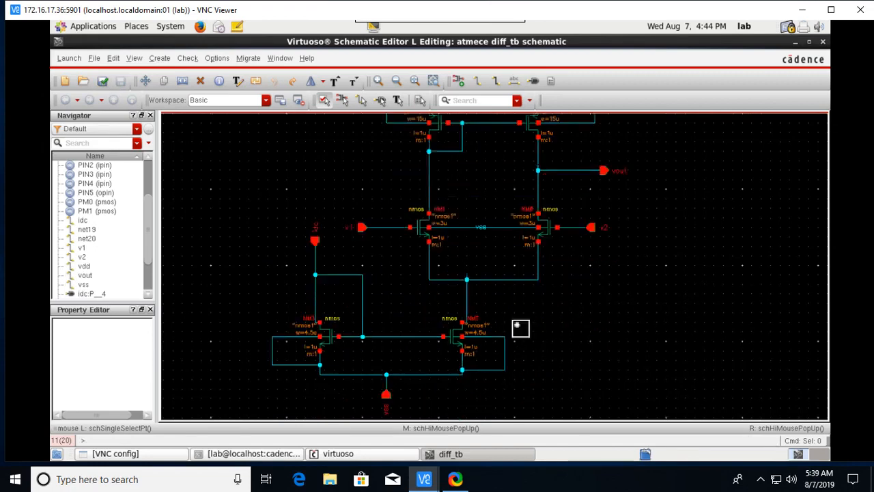
# Start generating a symbol view from the diff_tb schematic.
pyautogui.click(162, 60)
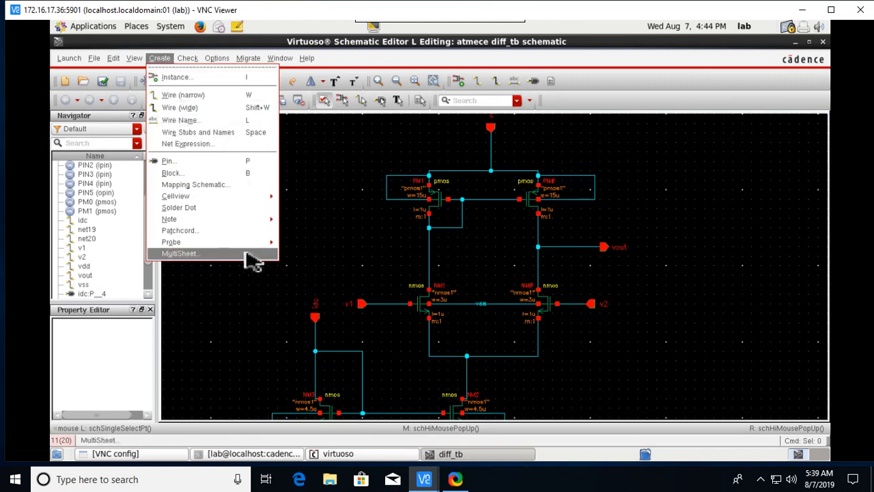
pyautogui.moveTo(276, 198)
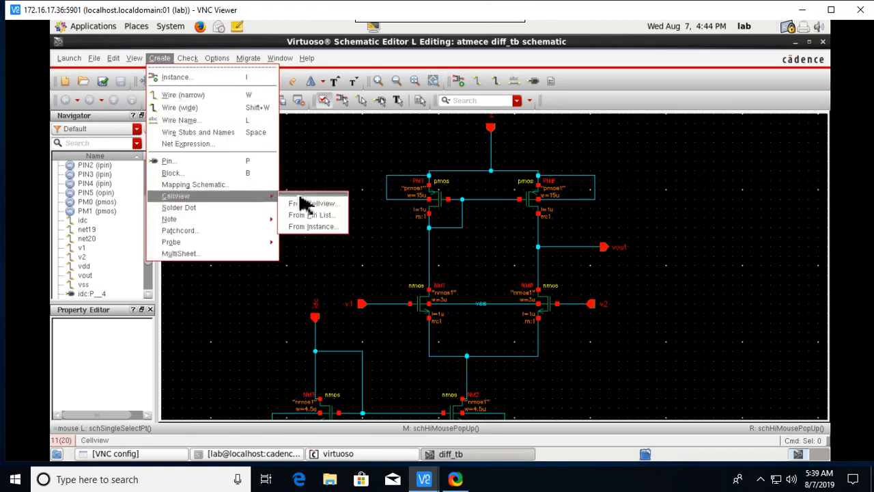
pyautogui.click(328, 209)
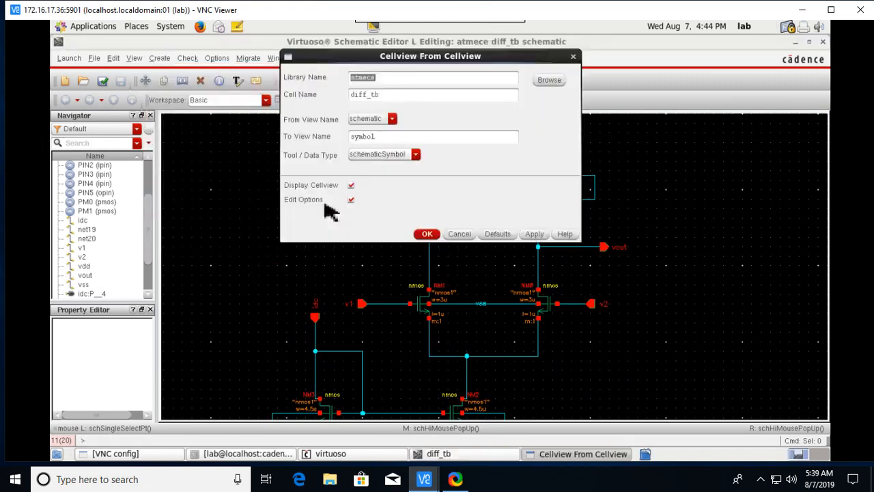
pyautogui.click(425, 235)
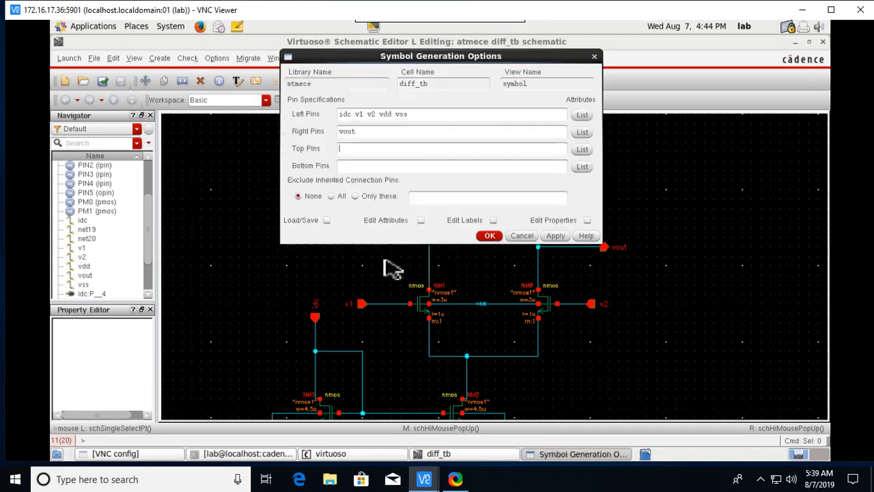
# Move vss to Bottom Pins and vdd to Top Pins, then generate the symbol.
pyautogui.doubleClick(402, 115)
pyautogui.rightClick(404, 116)
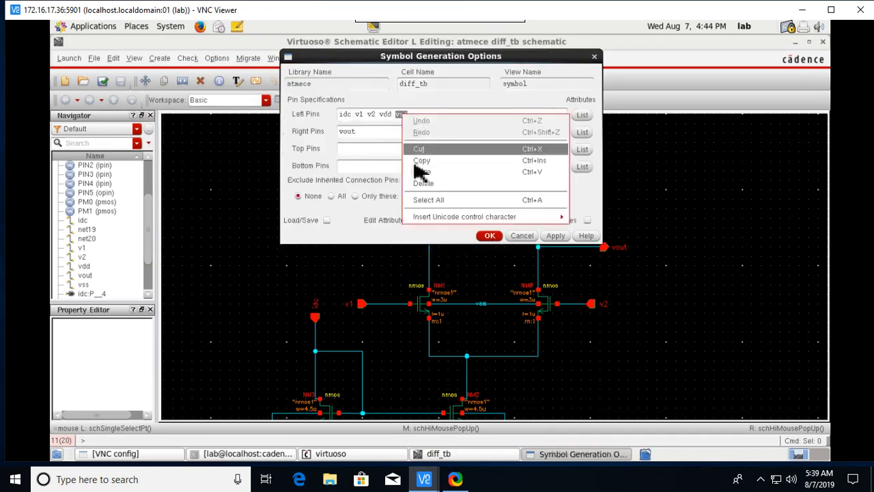
pyautogui.click(437, 149)
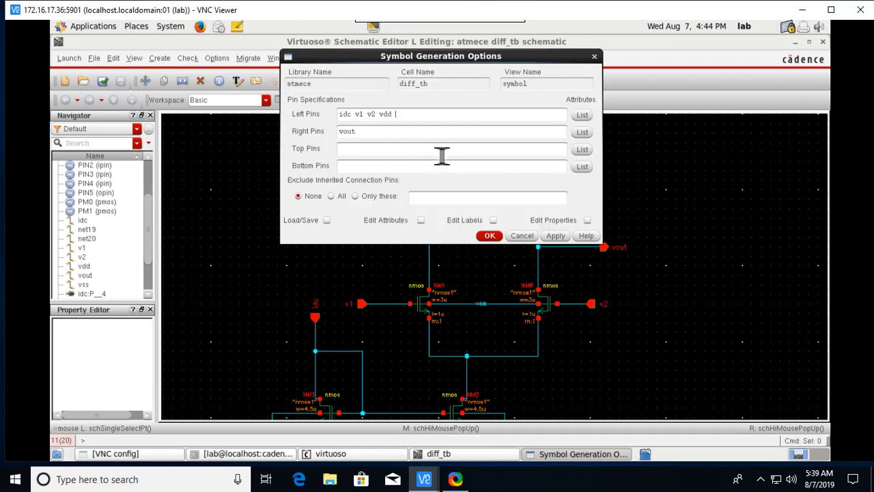
pyautogui.rightClick(368, 168)
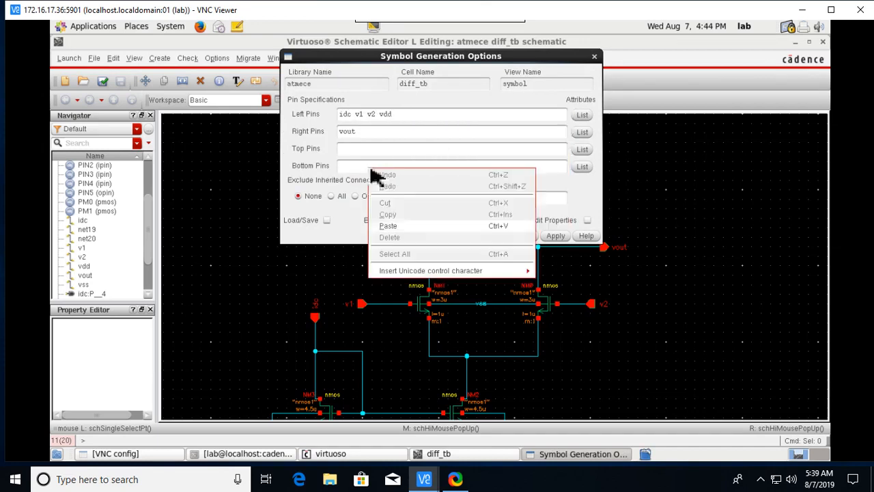
pyautogui.click(408, 231)
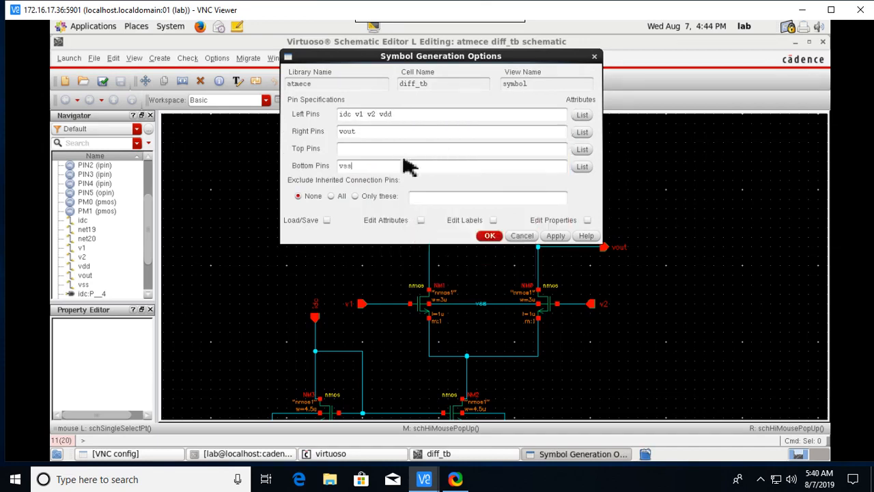
pyautogui.doubleClick(388, 116)
pyautogui.rightClick(402, 117)
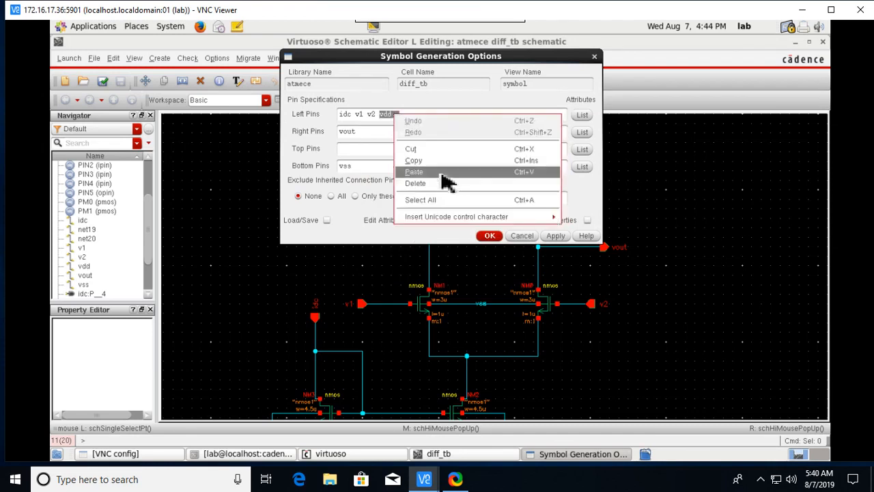
pyautogui.click(442, 147)
pyautogui.rightClick(355, 151)
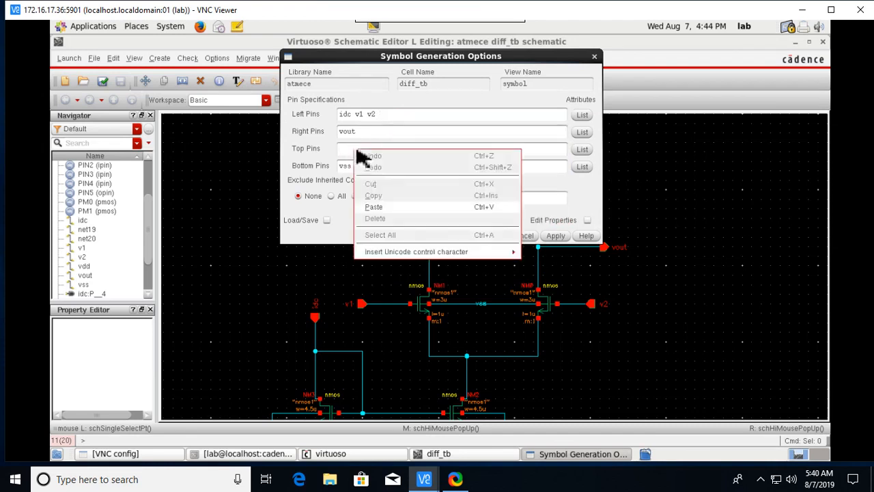
pyautogui.click(404, 213)
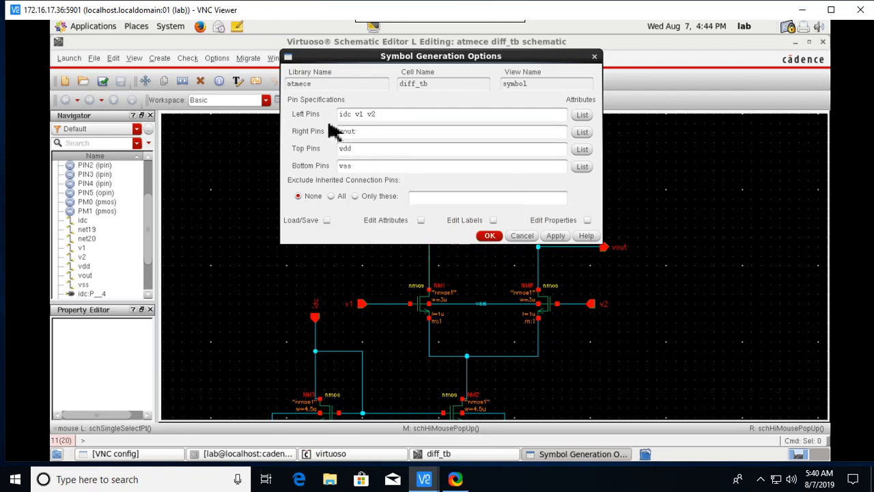
pyautogui.click(490, 235)
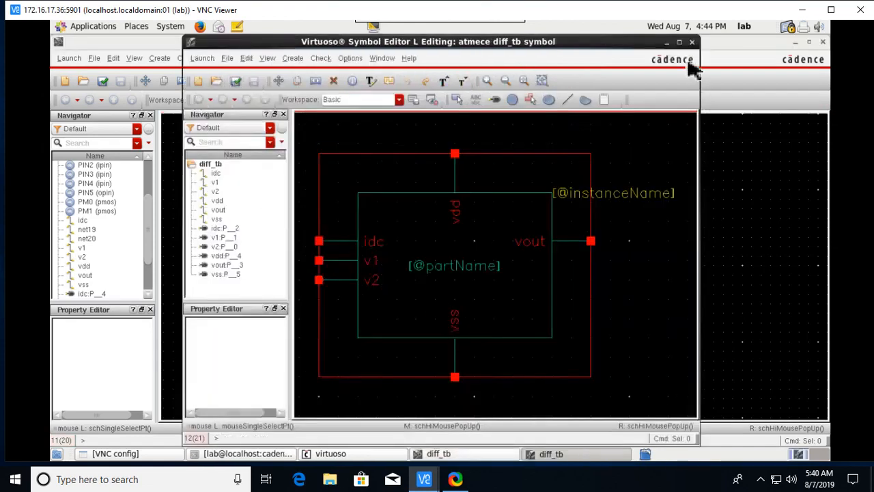
# Close the Symbol Editor and create a new diff_amp_tb schematic cellview in atmece, keeping diff_tb.
pyautogui.click(692, 43)
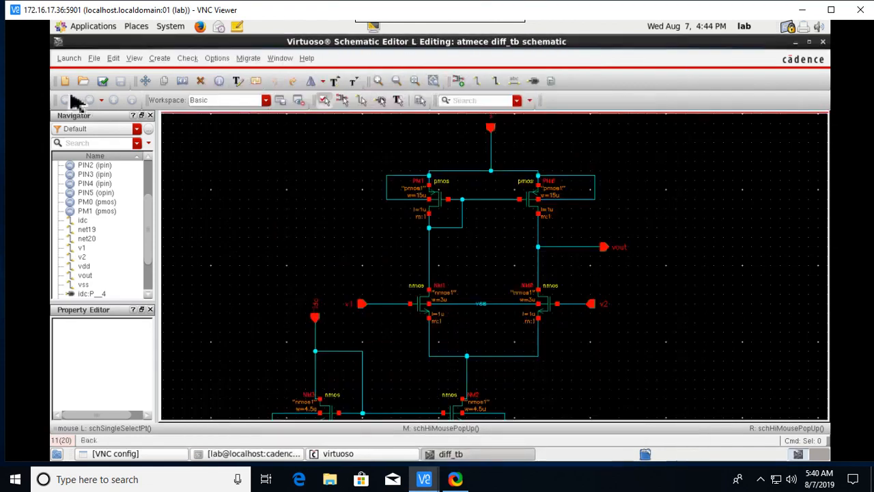
pyautogui.click(99, 60)
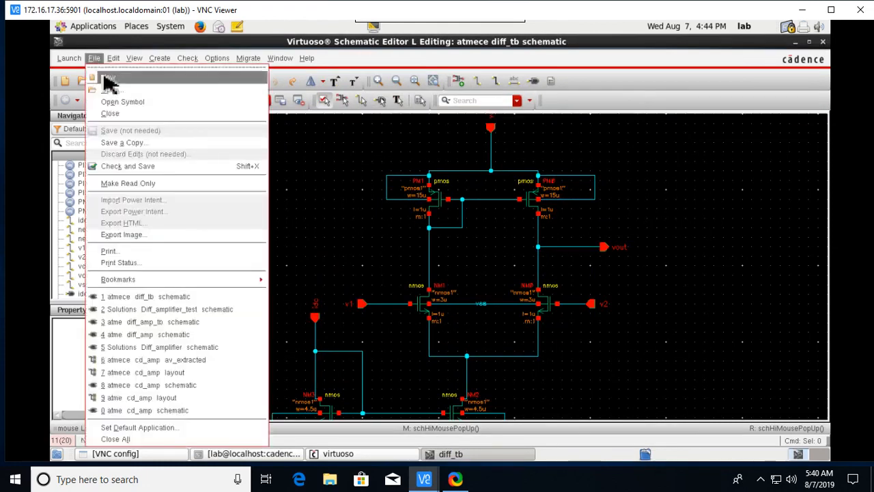
pyautogui.click(107, 78)
pyautogui.click(392, 98)
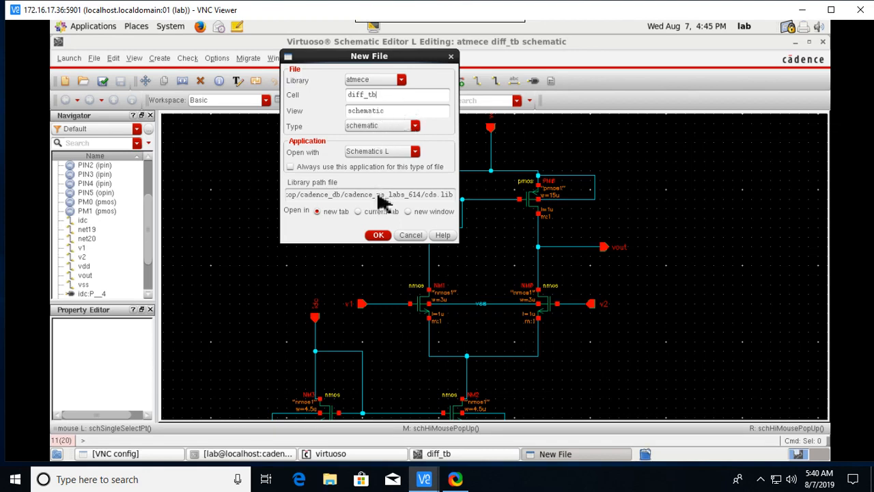
pyautogui.click(379, 236)
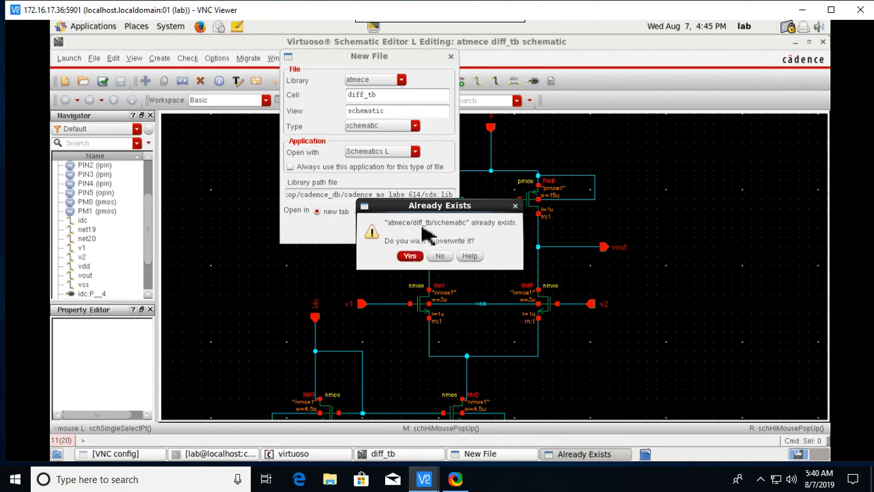
pyautogui.click(441, 257)
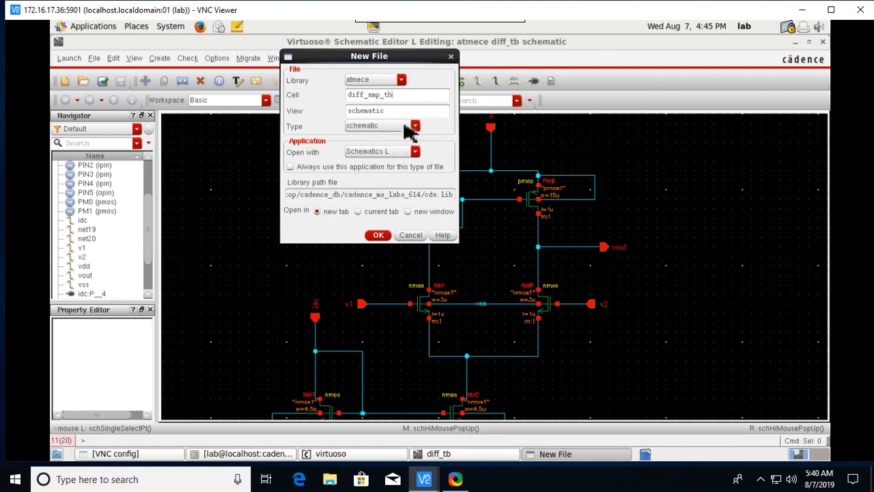
pyautogui.click(381, 235)
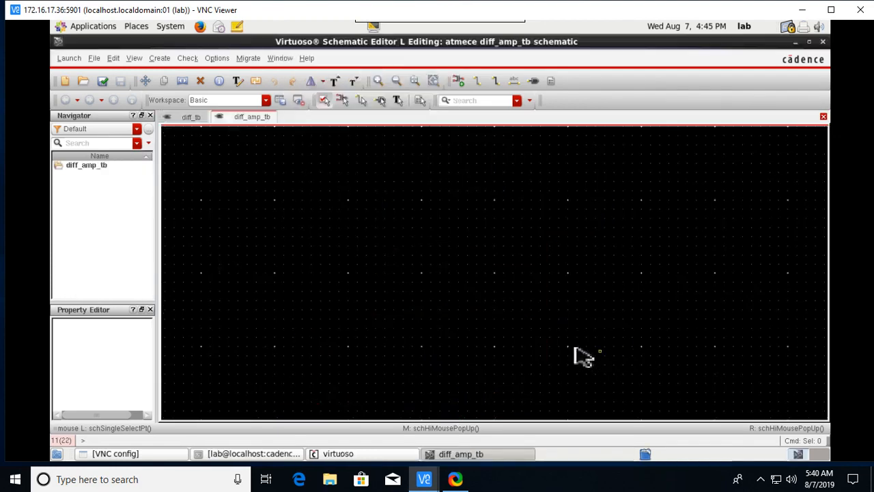
# Place the atmece diff_tb symbol once as instance I0 at the schematic centre.
pyautogui.press('i')
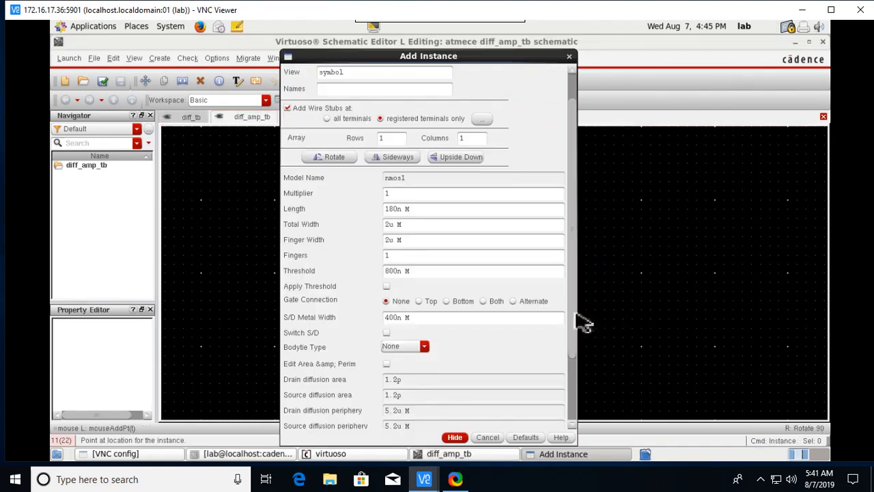
pyautogui.scroll(2, 579, 116)
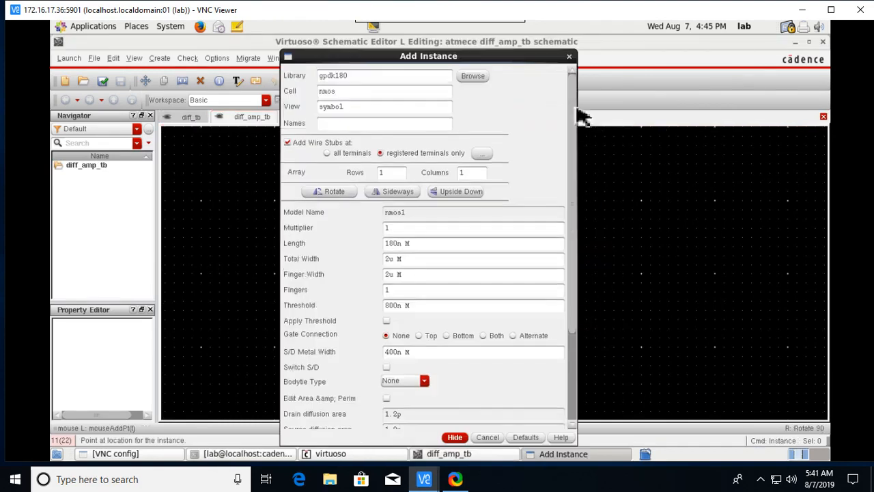
pyautogui.click(472, 76)
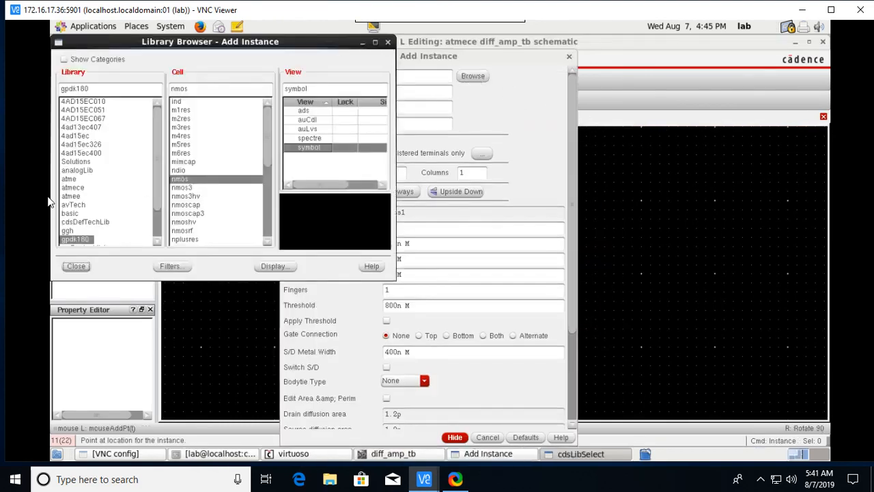
pyautogui.click(75, 188)
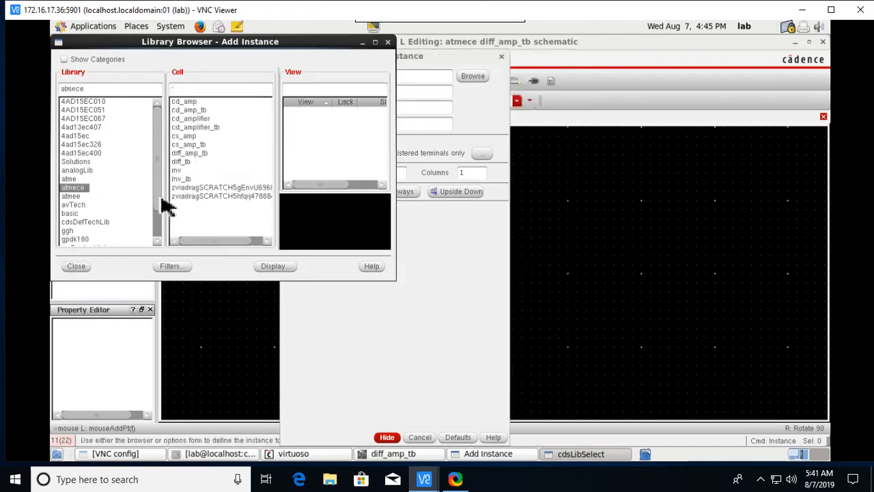
pyautogui.click(190, 162)
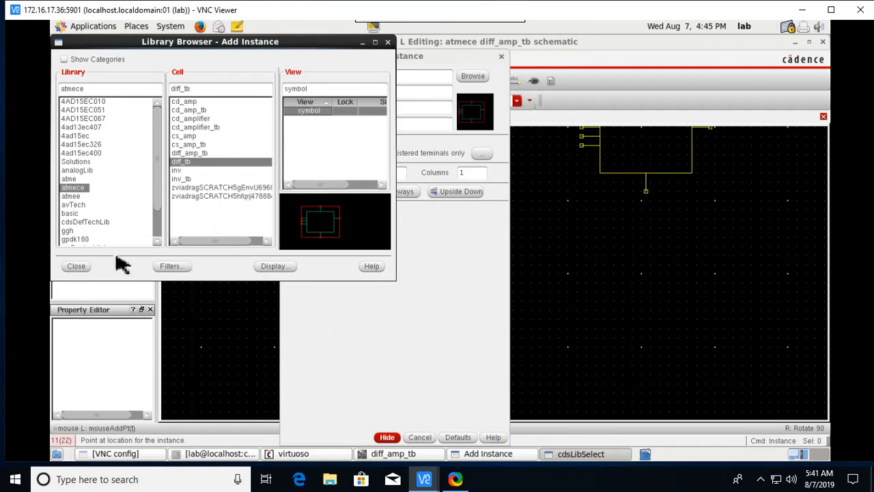
pyautogui.click(80, 267)
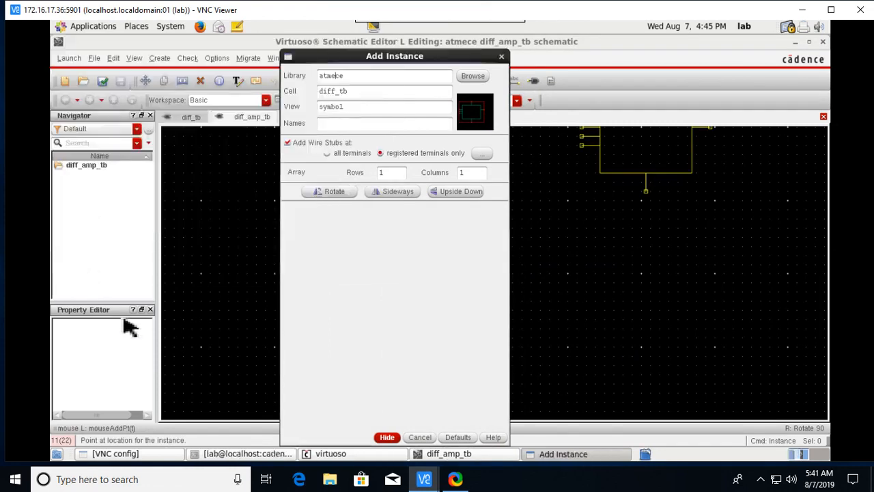
pyautogui.click(387, 440)
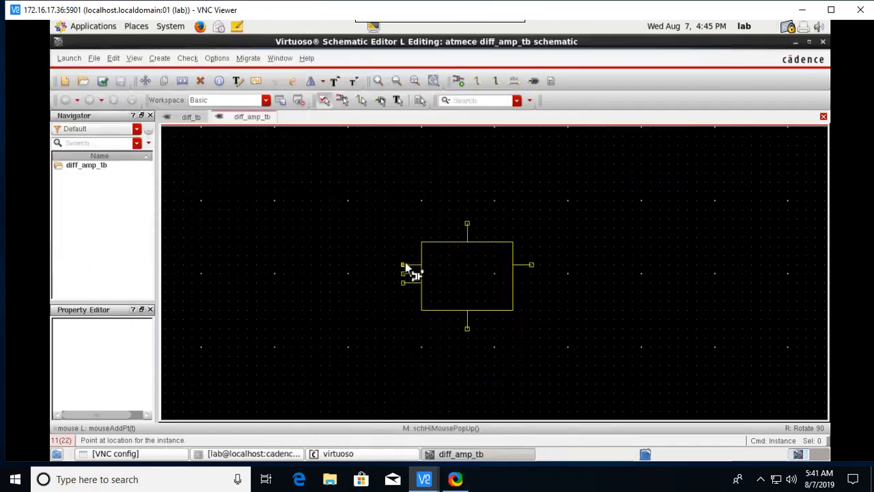
pyautogui.click(408, 269)
pyautogui.press('Escape')
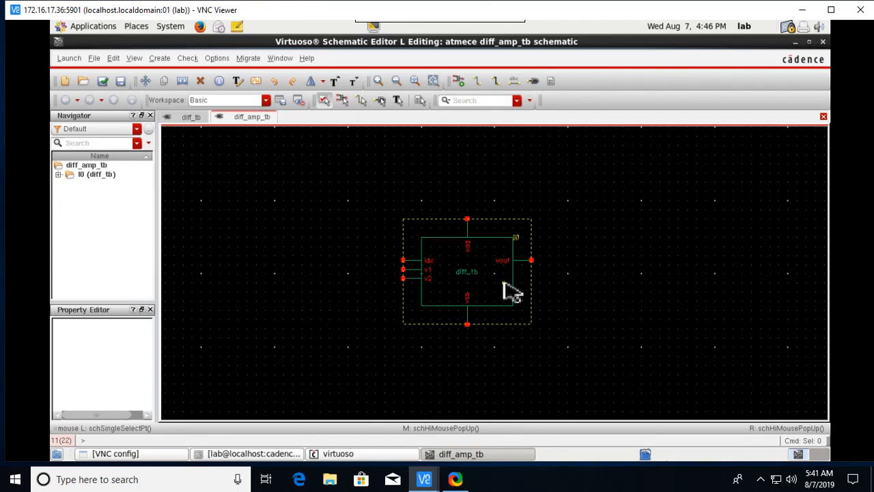
# Choose the analogLib vsin cell for a new instance.
pyautogui.press('i')
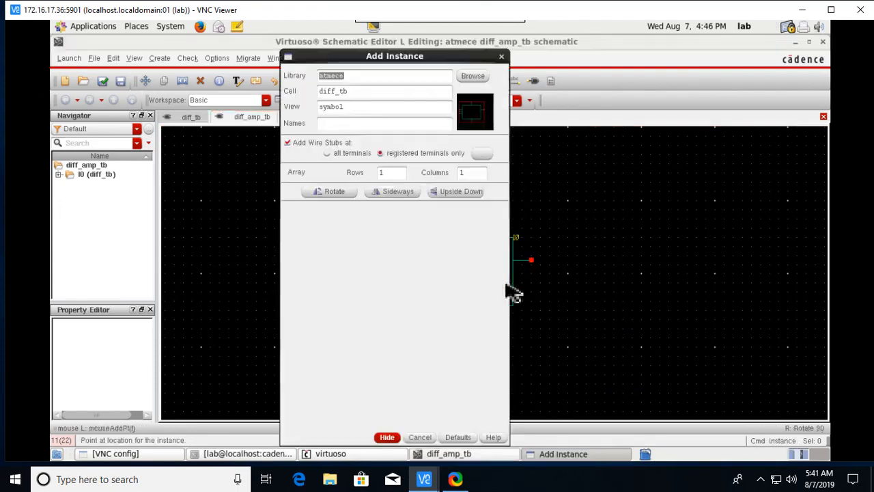
pyautogui.click(475, 76)
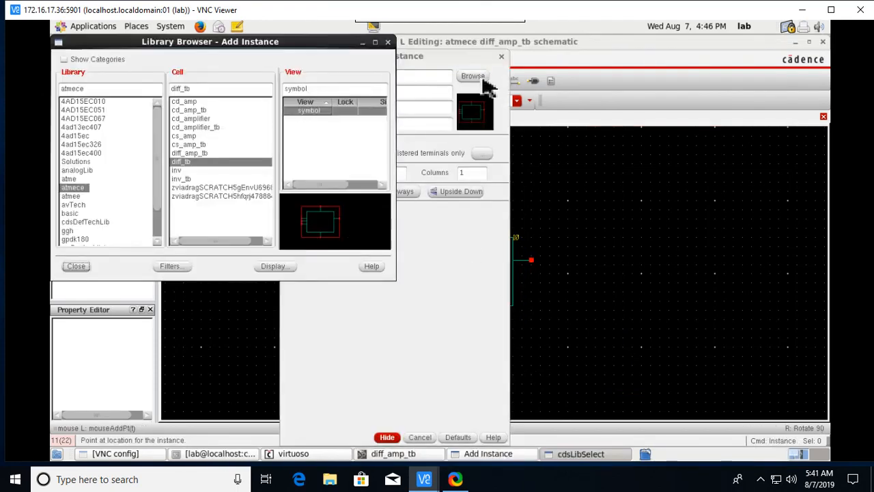
pyautogui.click(91, 170)
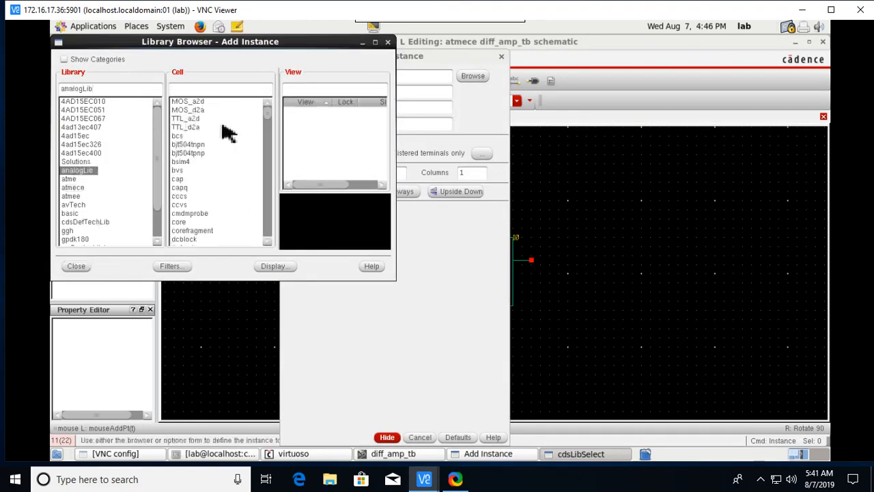
pyautogui.write('vsin')
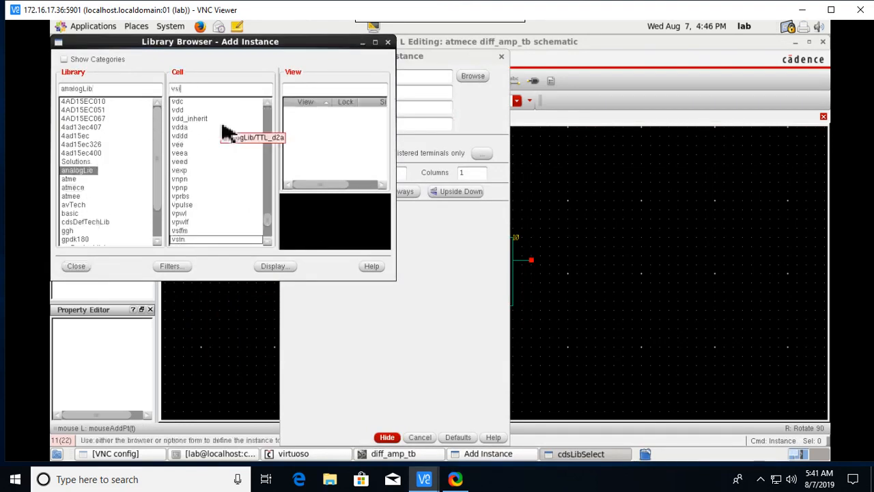
pyautogui.click(74, 268)
# Set the vsin source to AC magnitude 1, offset 0, amplitude 5m and frequency 1k.
pyautogui.scroll(-1, 420, 311)
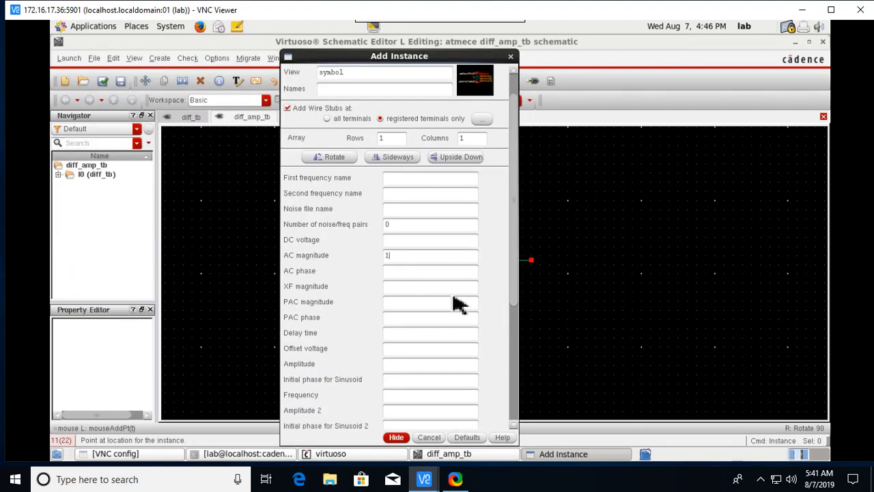
pyautogui.scroll(-1, 410, 307)
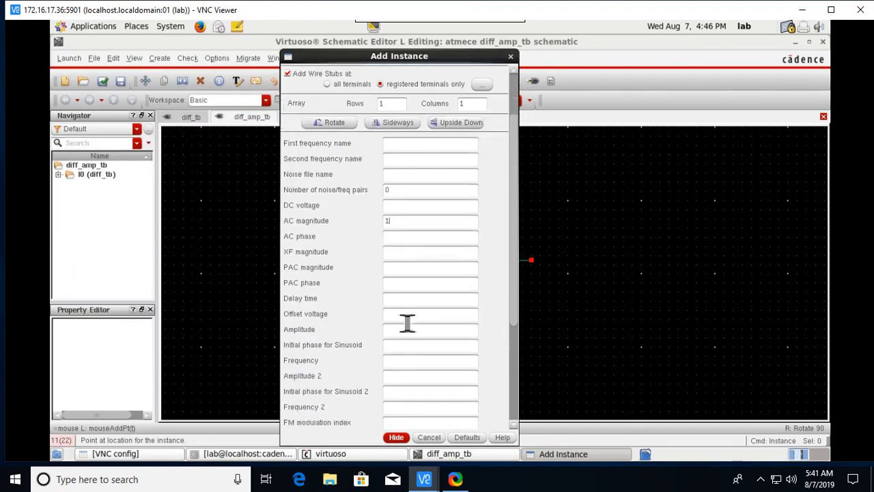
pyautogui.click(397, 316)
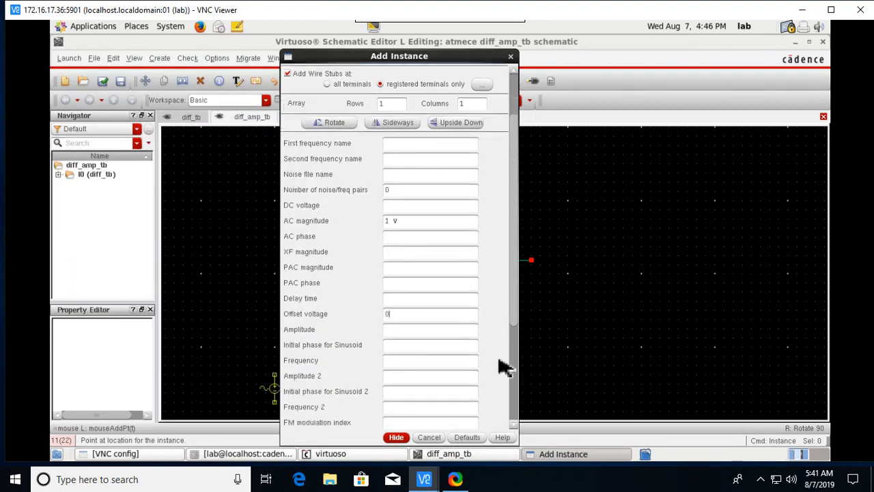
pyautogui.click(395, 330)
pyautogui.click(398, 361)
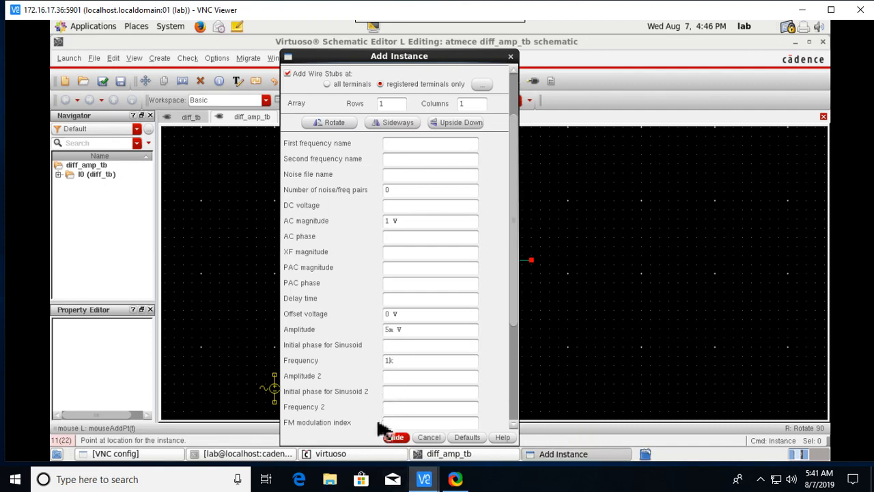
pyautogui.click(397, 438)
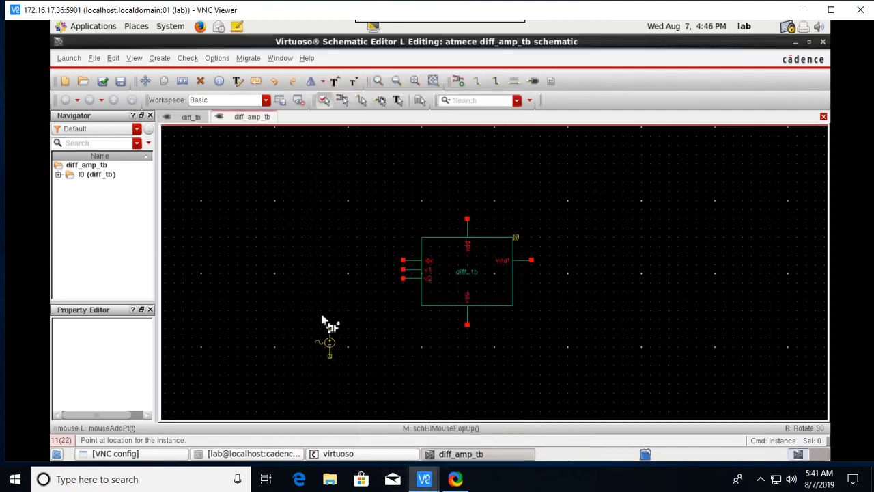
# Place sine source V0 left of diff_tb and set up a vdc source with DC 2.5 V.
pyautogui.click(340, 279)
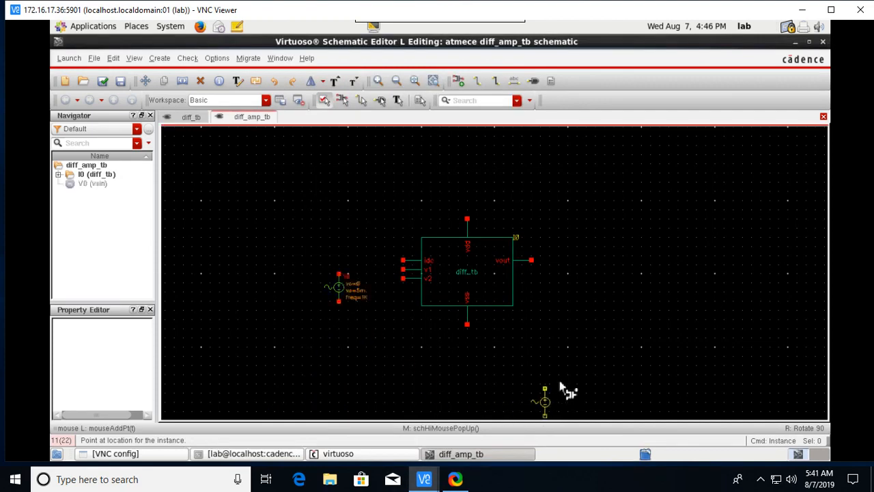
pyautogui.press('i')
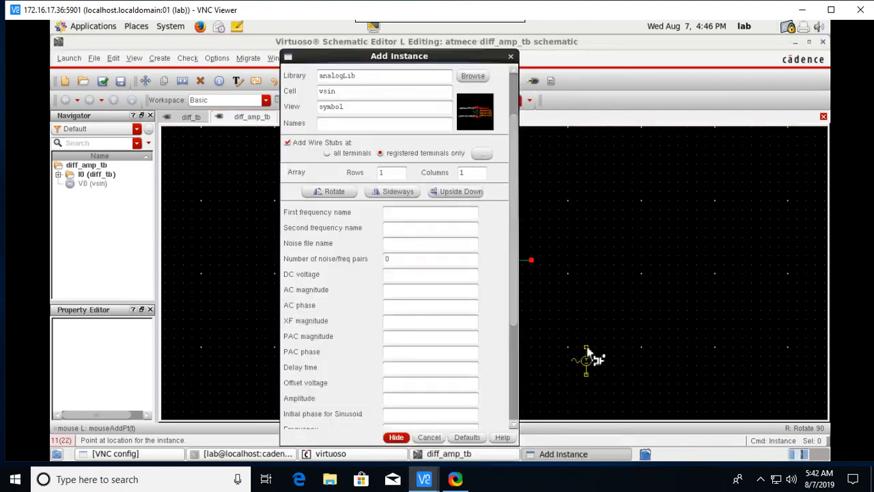
pyautogui.moveTo(388, 94); pyautogui.dragTo(265, 72)
pyautogui.write('vdc')
pyautogui.click(414, 275)
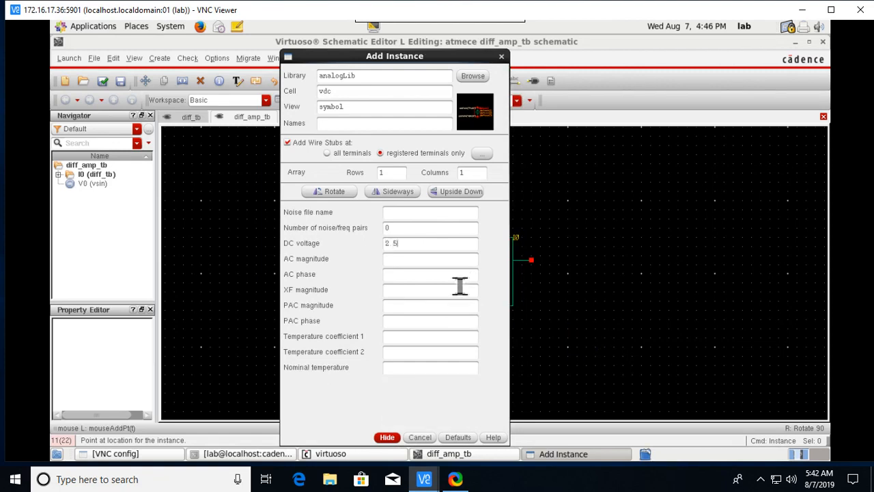
pyautogui.click(390, 438)
# Place the upright DC source below the diff_tb block.
pyautogui.rightClick(522, 176)
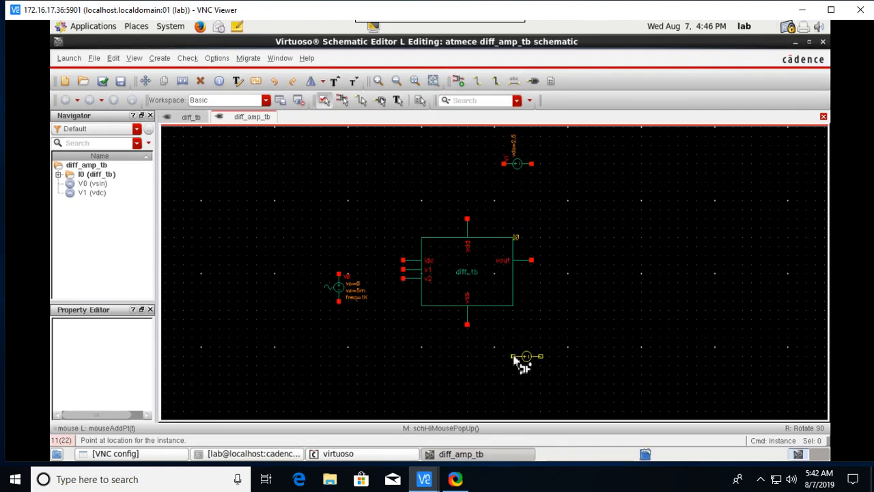
pyautogui.rightClick(499, 375)
pyautogui.rightClick(500, 376)
pyautogui.rightClick(486, 372)
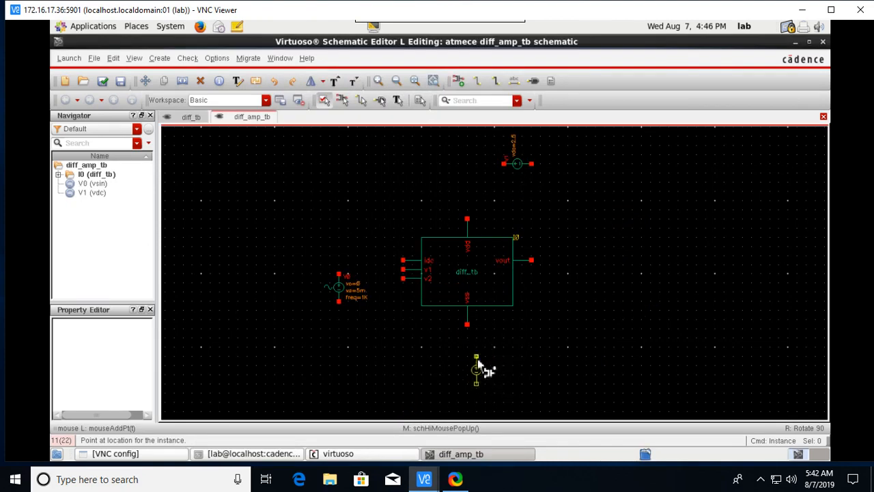
pyautogui.click(467, 357)
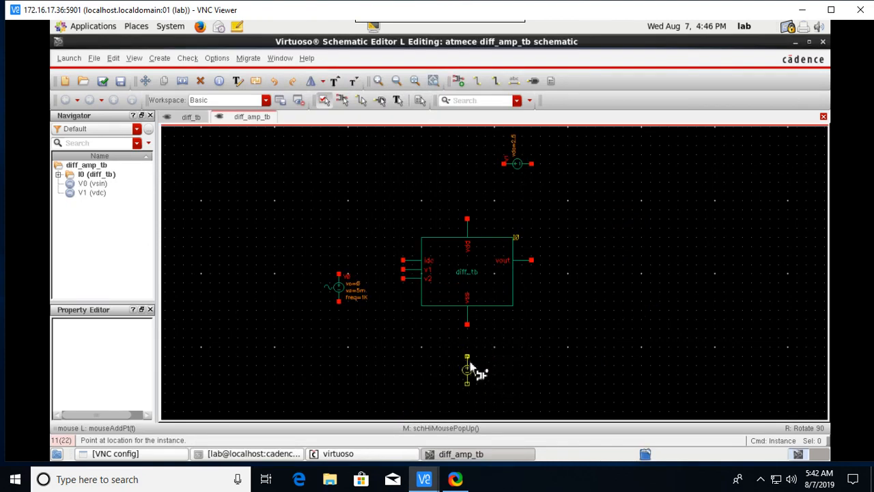
pyautogui.press('Escape')
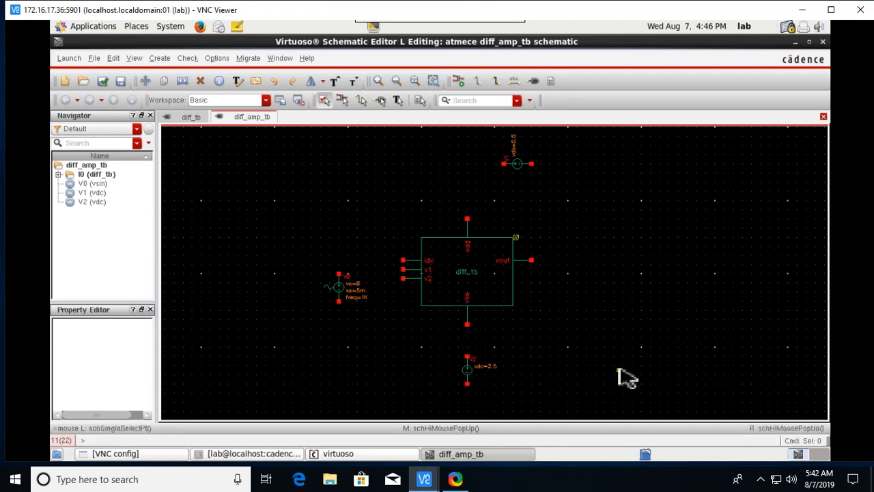
# Change DC source V2's DC voltage to -2.5 V.
pyautogui.click(467, 372)
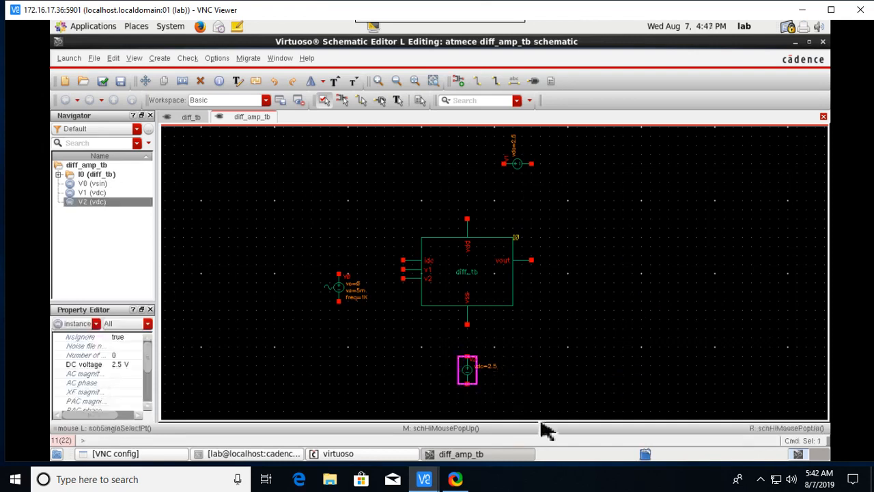
pyautogui.press('q')
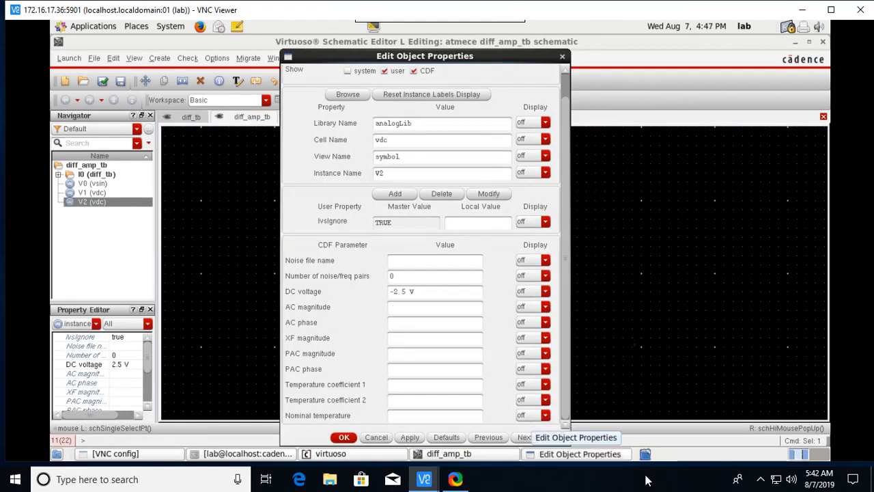
pyautogui.click(409, 437)
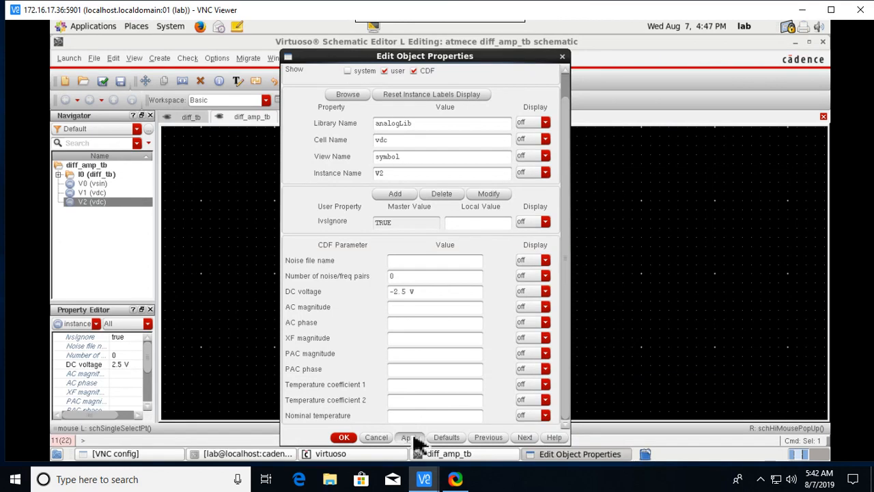
pyautogui.click(352, 439)
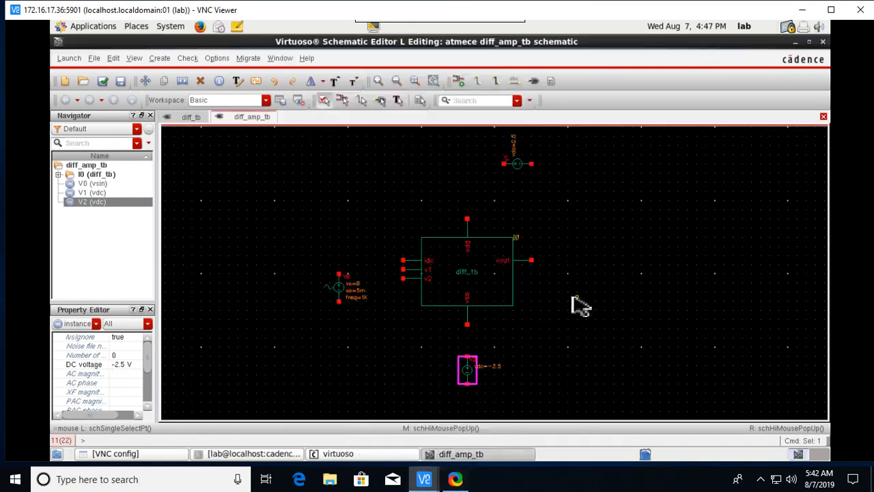
pyautogui.click(598, 324)
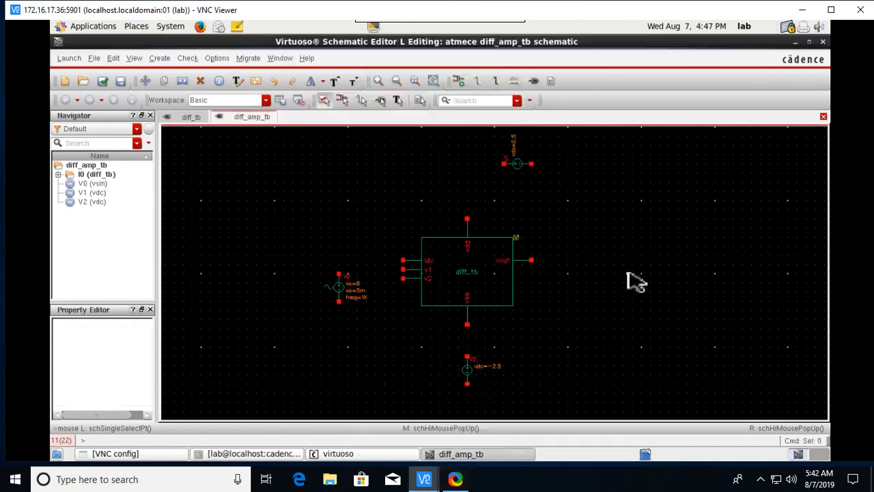
pyautogui.press('p')
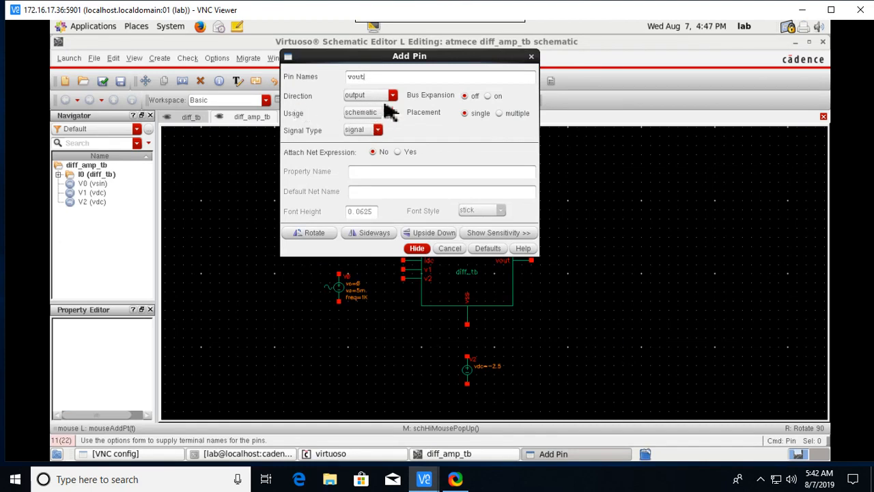
# Place the vout output pin to the right of the diff_tb block.
pyautogui.click(418, 249)
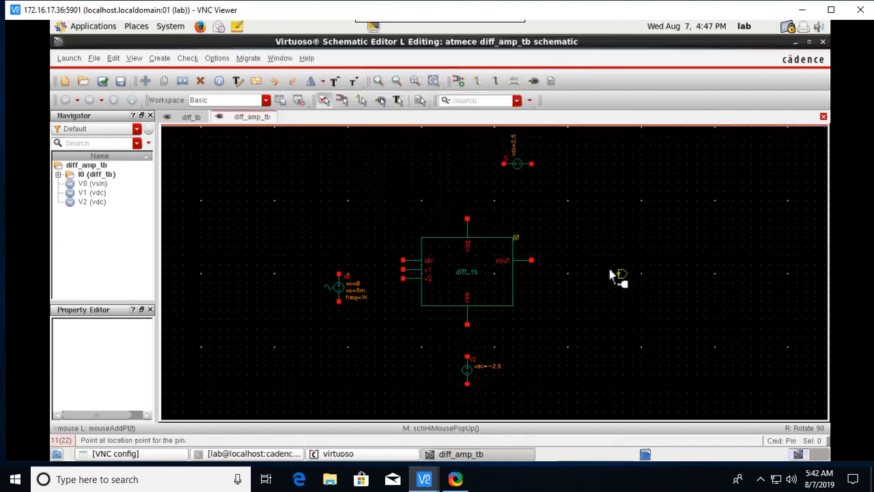
pyautogui.click(579, 270)
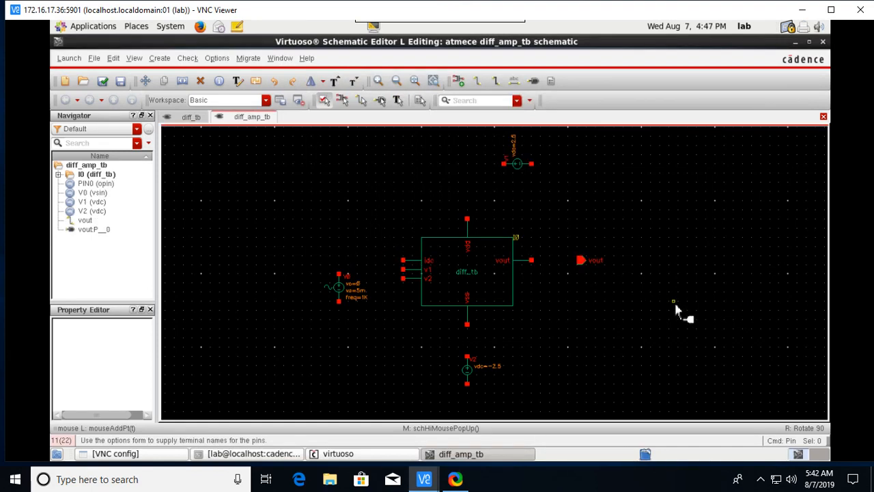
pyautogui.press('Escape')
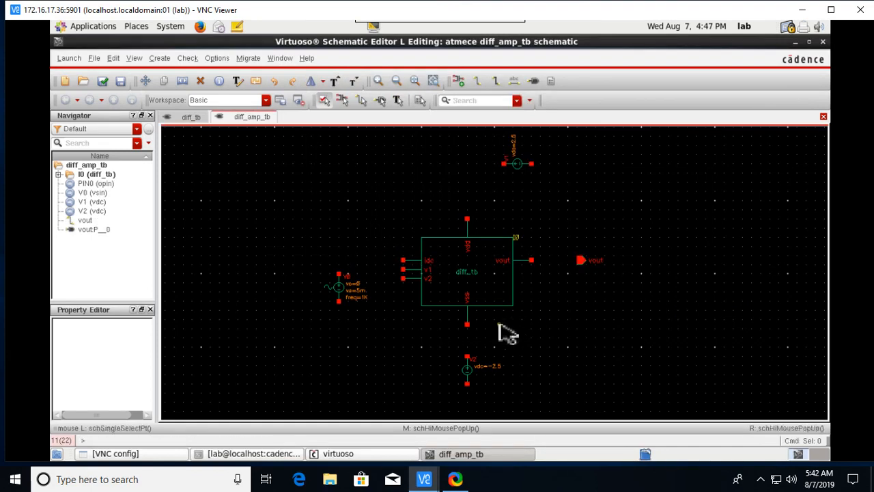
# Place four gnd symbols: upper right, lower left, below the block, and beneath the -2.5 V supply.
pyautogui.press('i')
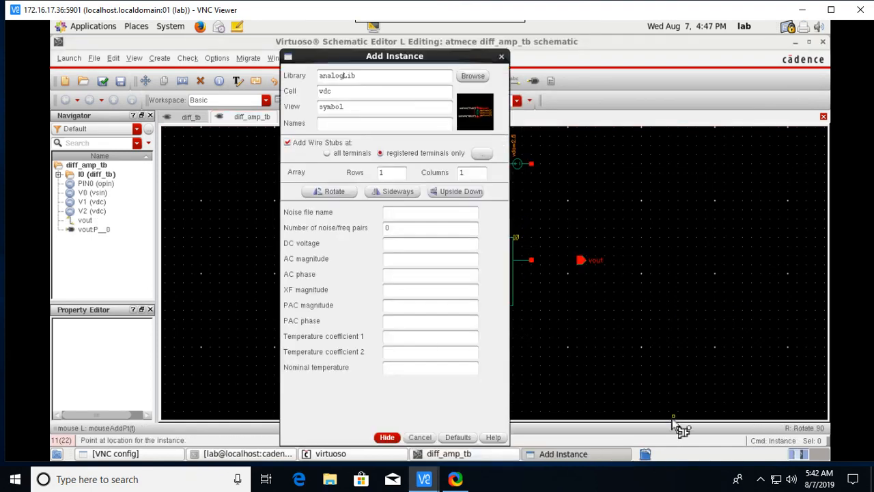
pyautogui.moveTo(355, 95); pyautogui.dragTo(321, 89)
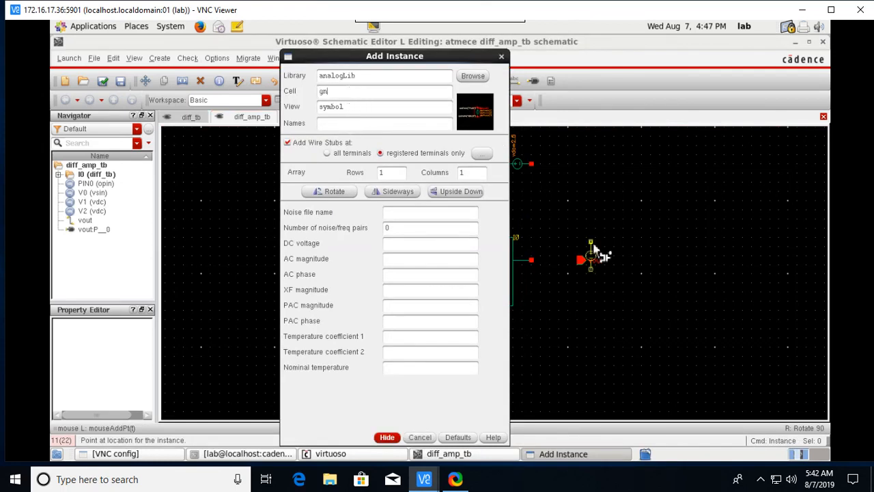
pyautogui.write('gnd')
pyautogui.click(387, 438)
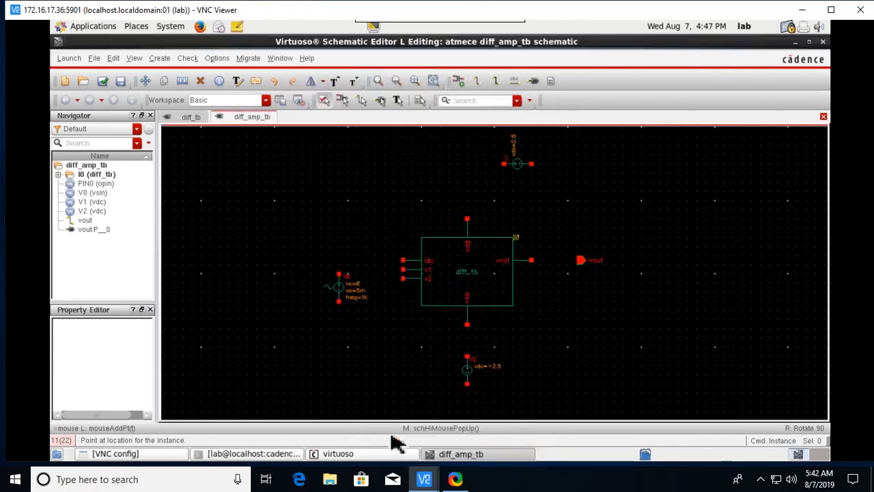
pyautogui.click(578, 180)
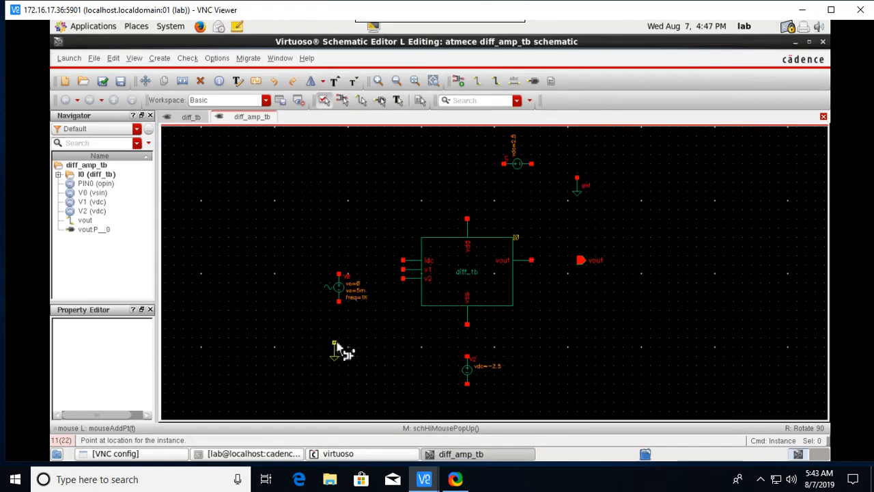
pyautogui.click(335, 344)
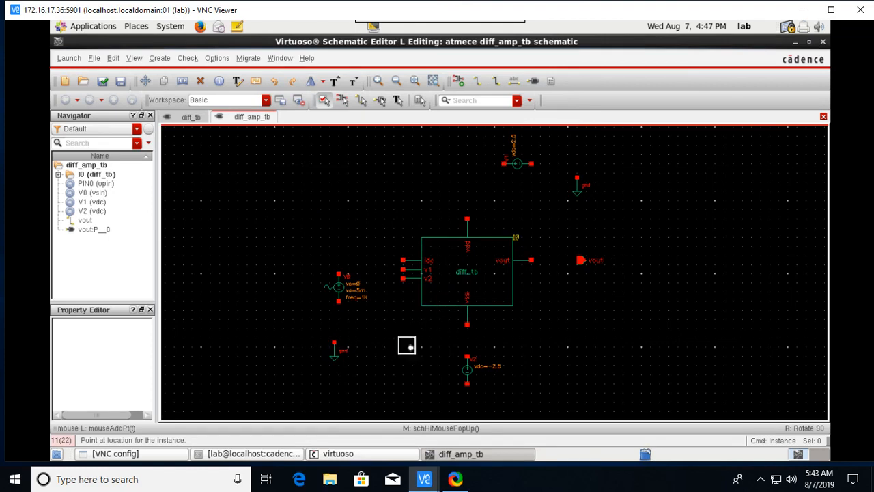
pyautogui.click(406, 341)
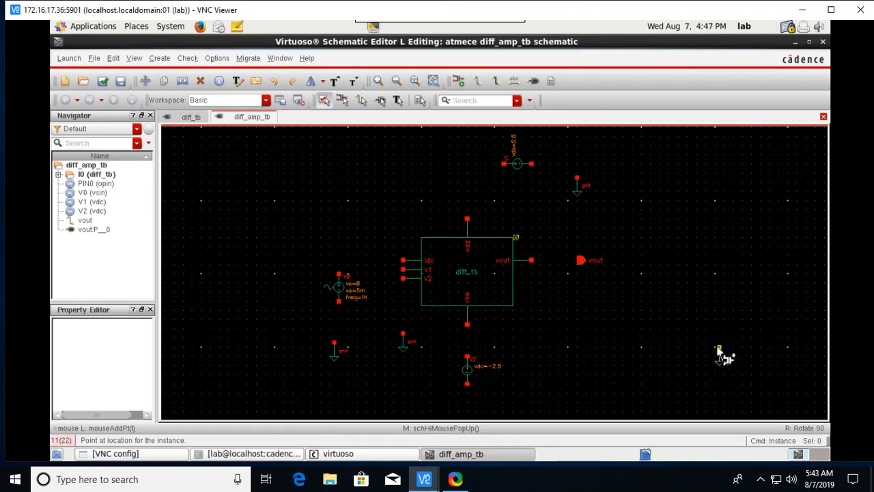
pyautogui.click(471, 405)
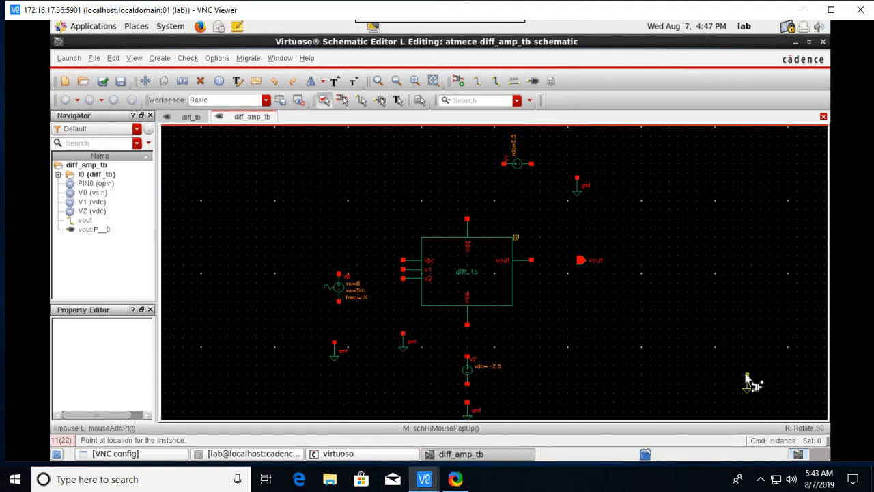
pyautogui.press('Escape')
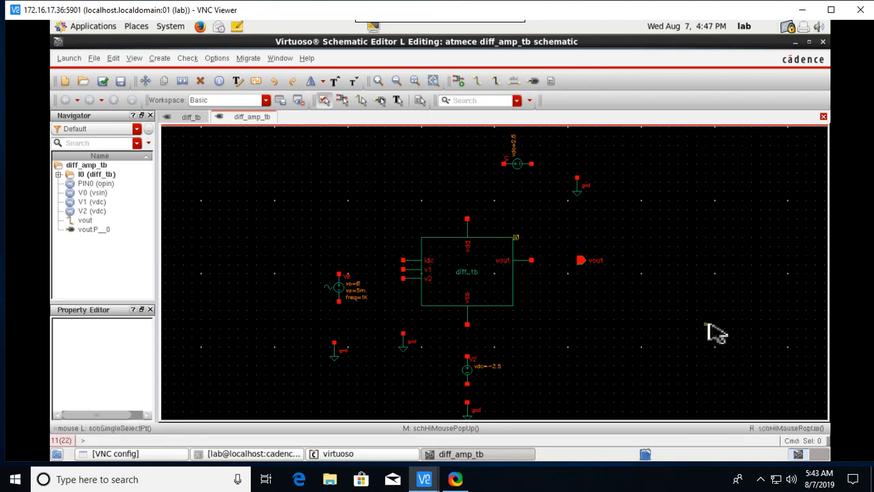
# Add an idc current source I5 with 30u DC current above the diff_tb block.
pyautogui.press('i')
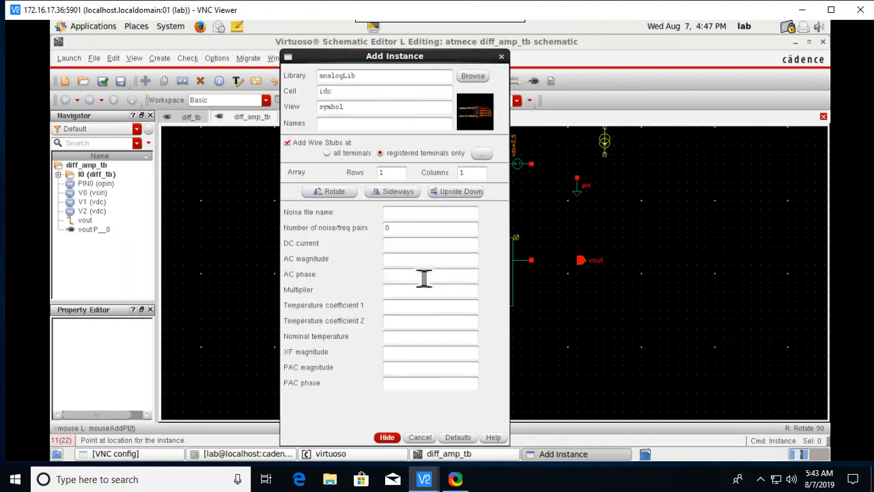
pyautogui.click(410, 245)
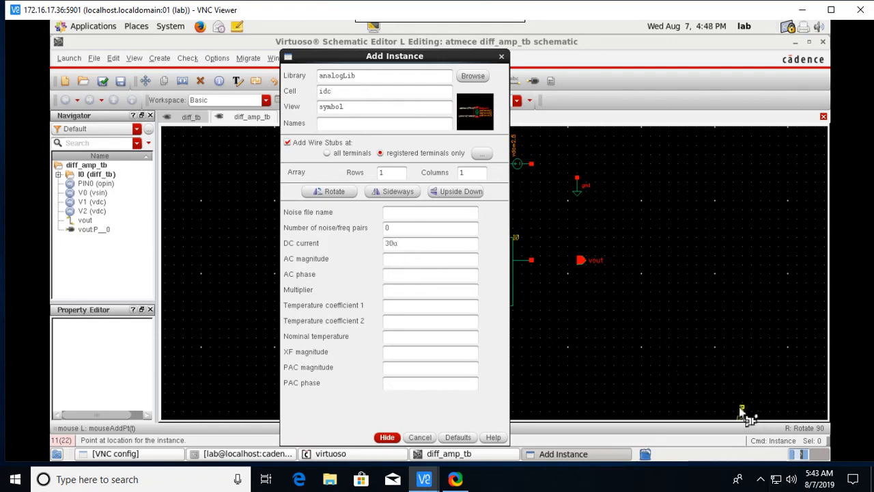
pyautogui.click(387, 435)
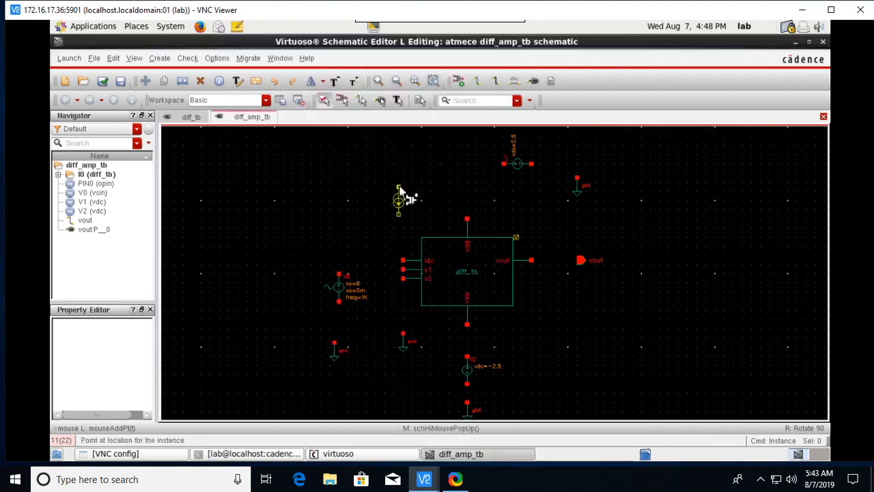
pyautogui.click(404, 190)
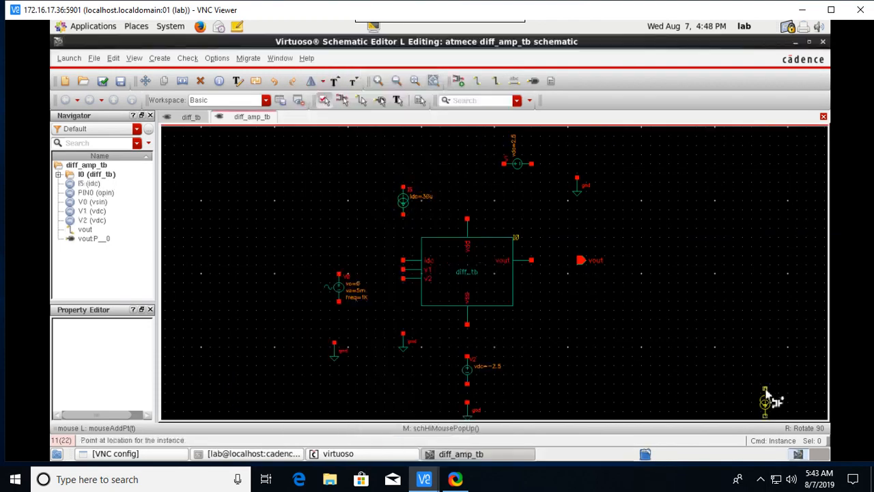
pyautogui.press('Escape')
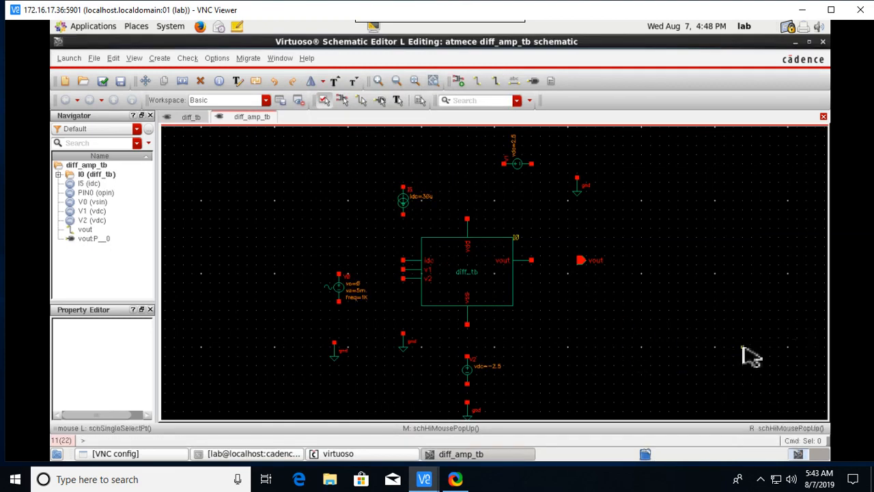
# Wire V0 to v1 and ground, v2 to ground, I5 to idc and +2.5 V, and the supply to ground.
pyautogui.click(478, 82)
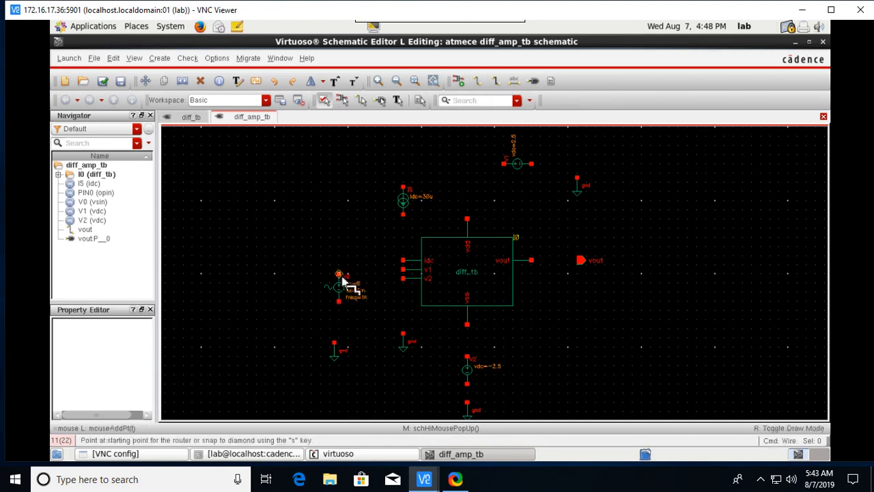
pyautogui.click(341, 276)
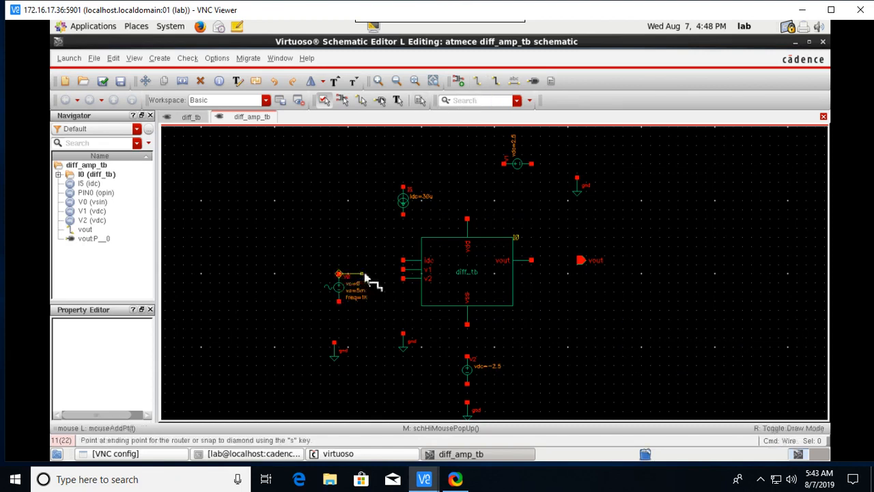
pyautogui.click(404, 270)
pyautogui.click(339, 303)
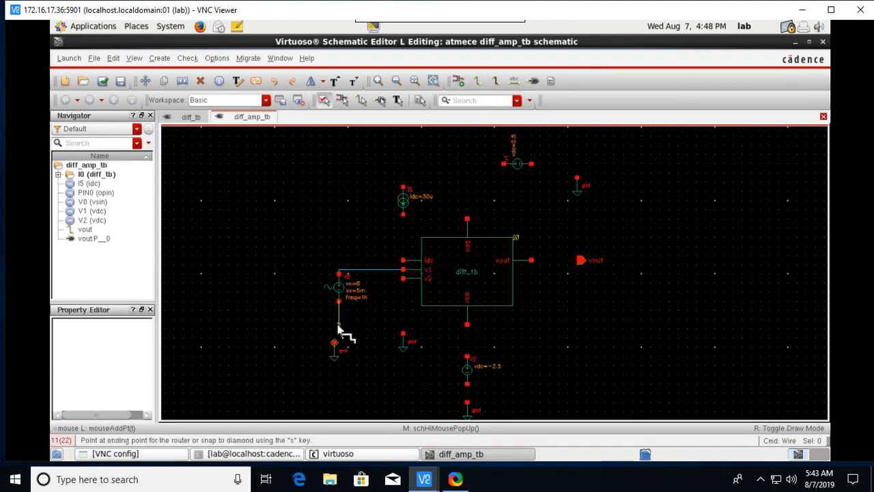
pyautogui.click(334, 342)
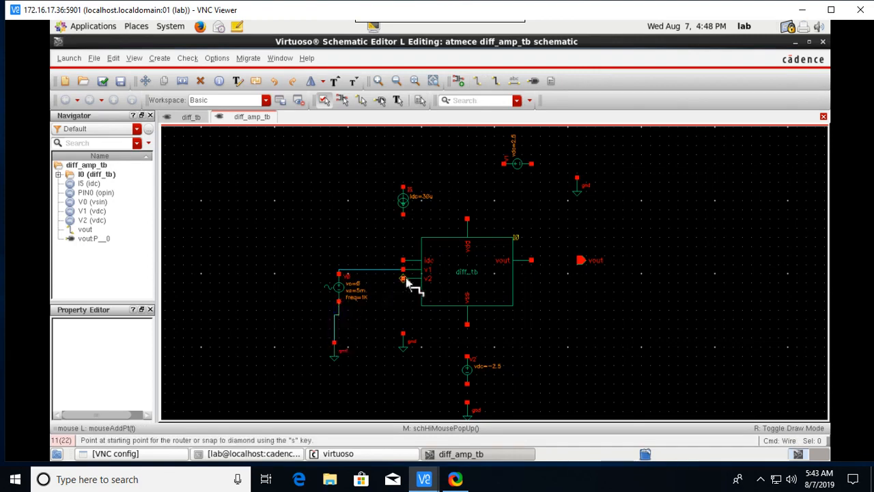
pyautogui.click(403, 278)
pyautogui.click(403, 334)
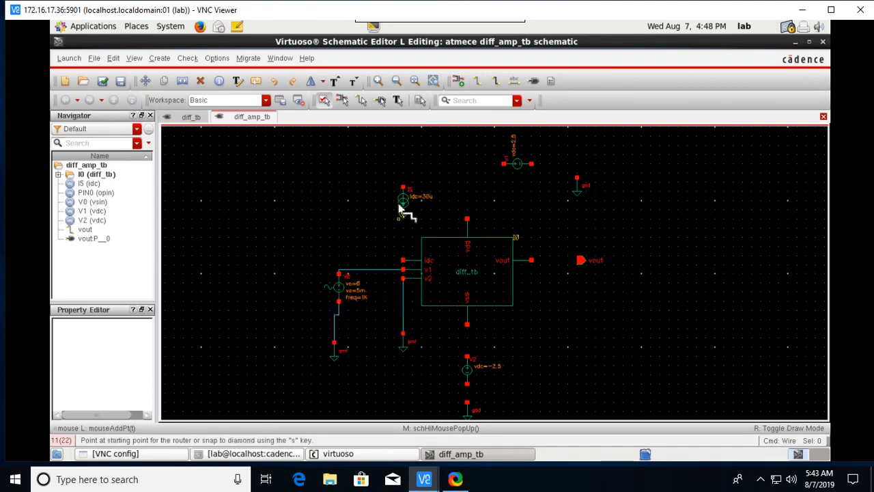
pyautogui.click(403, 215)
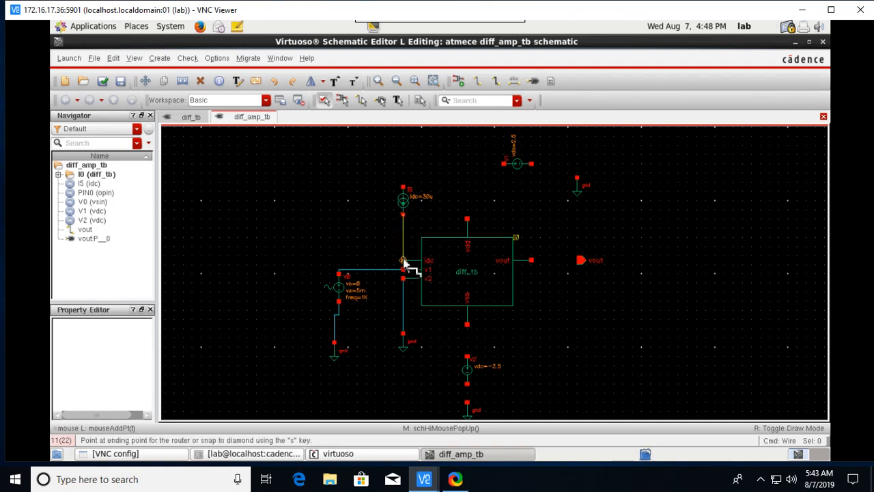
pyautogui.click(403, 260)
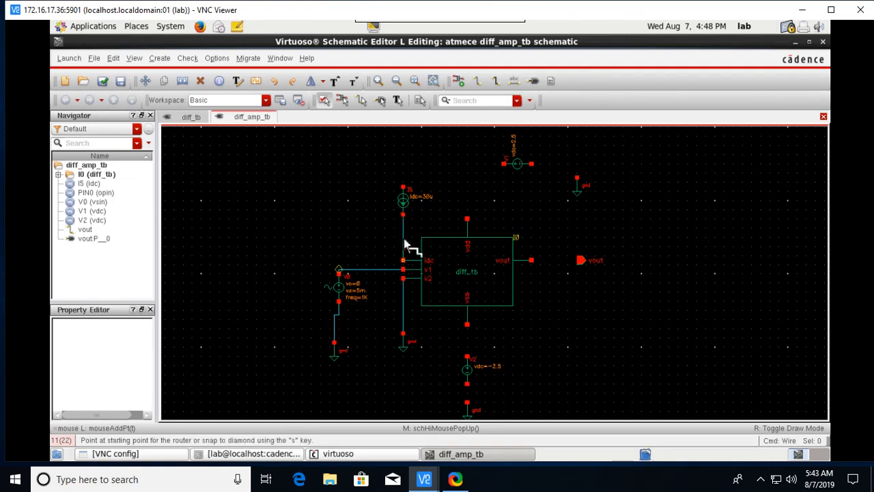
pyautogui.click(402, 187)
pyautogui.click(504, 164)
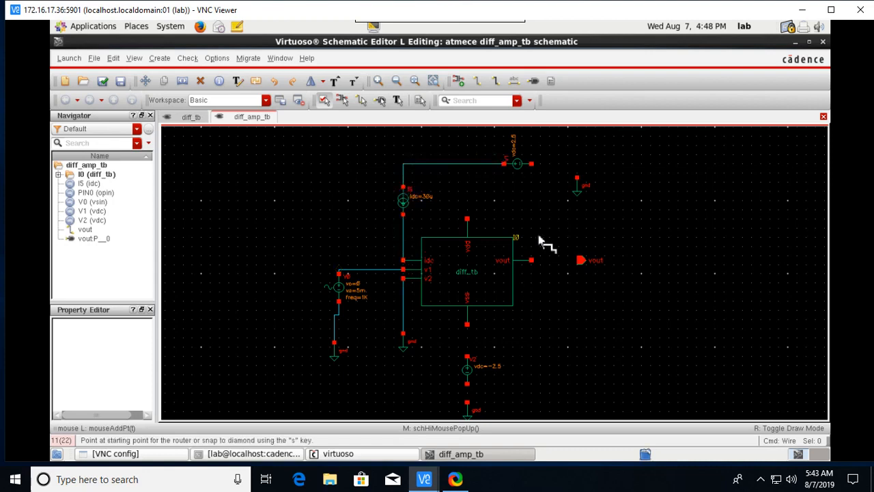
pyautogui.click(531, 164)
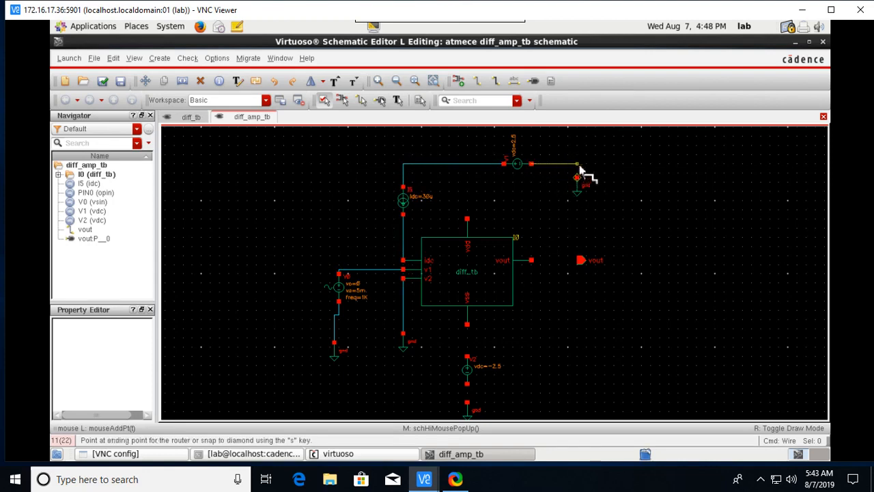
pyautogui.click(578, 174)
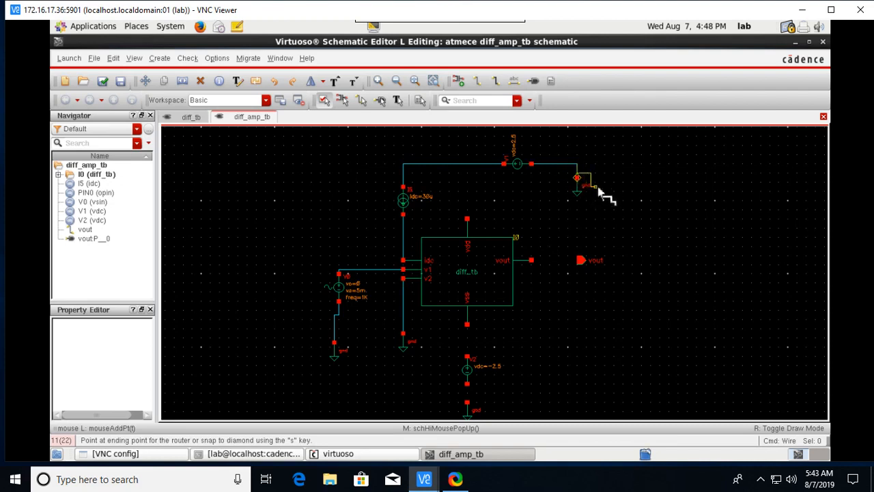
# Redraw the +2.5 V supply's ground wire and connect the block's vout terminal to the vout pin.
pyautogui.press('Escape')
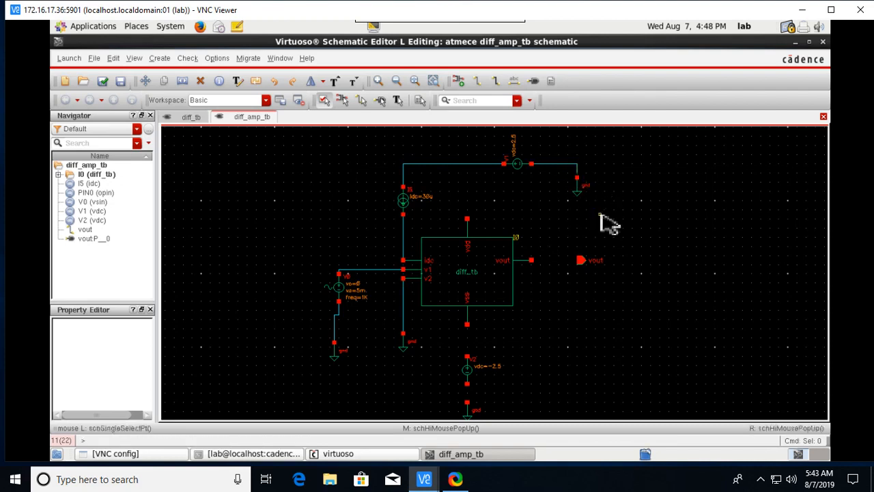
pyautogui.click(568, 165)
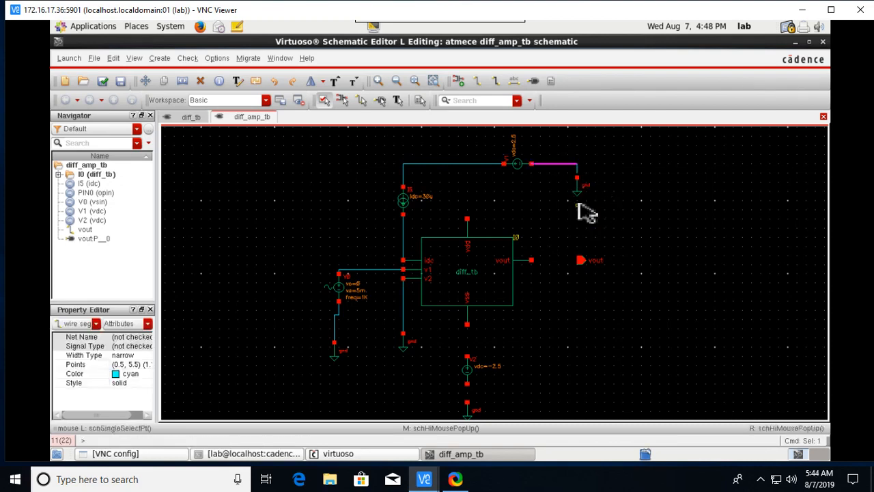
pyautogui.press('Delete')
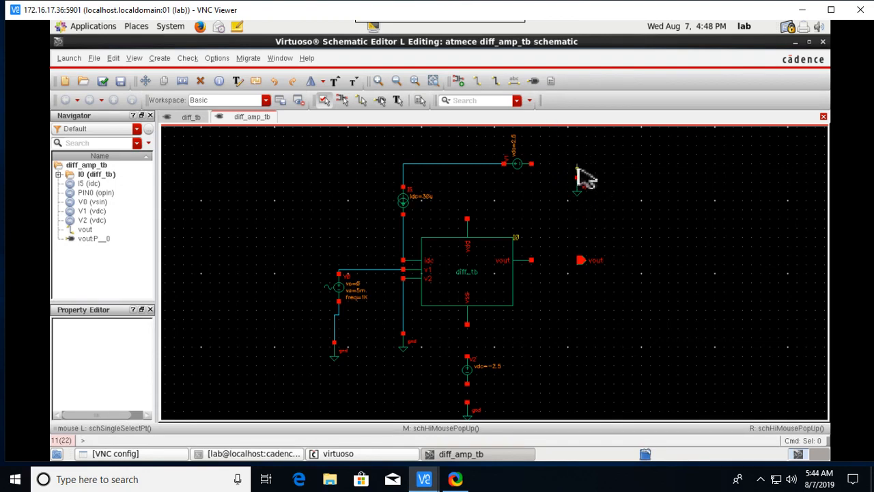
pyautogui.click(584, 174)
pyautogui.press('Delete')
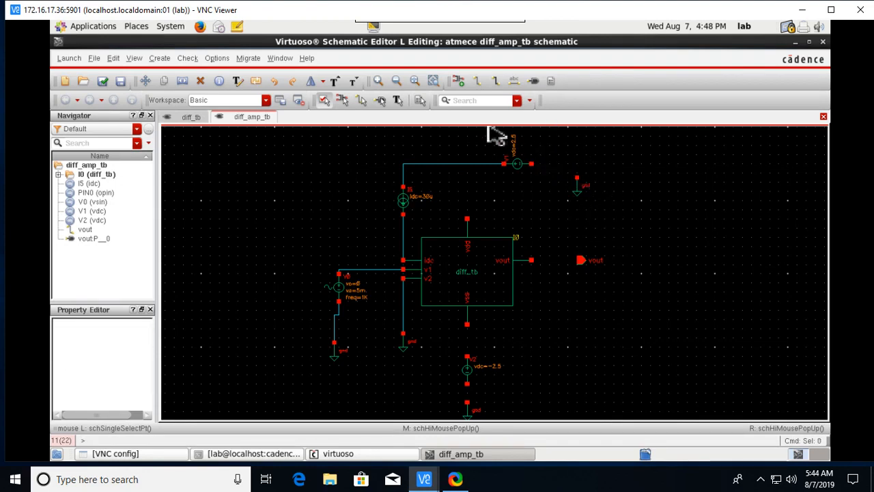
pyautogui.click(478, 80)
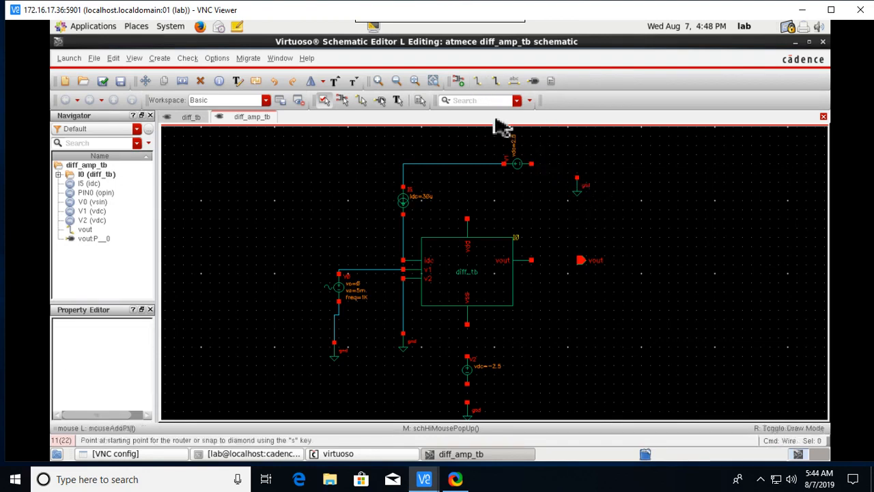
pyautogui.click(531, 164)
pyautogui.click(578, 181)
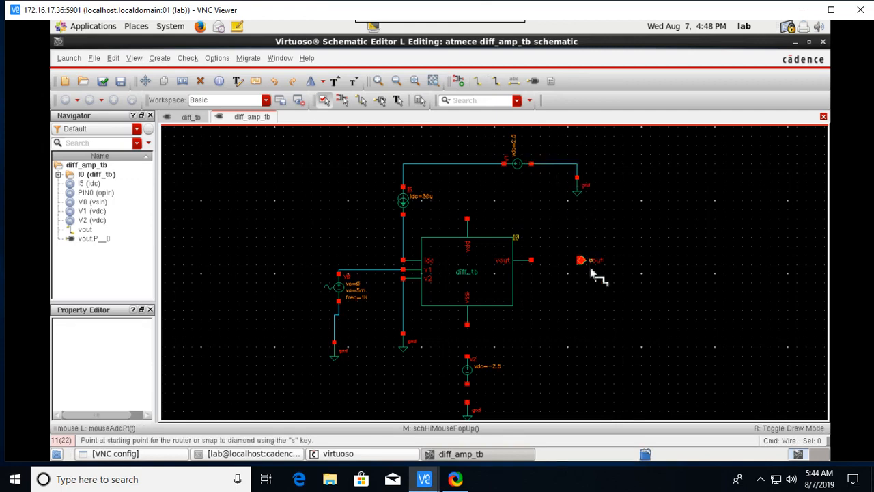
pyautogui.click(532, 261)
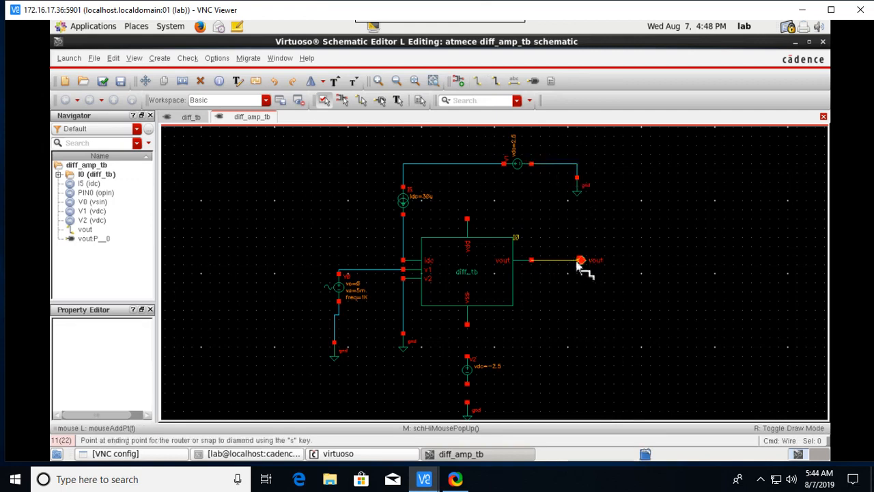
pyautogui.click(581, 261)
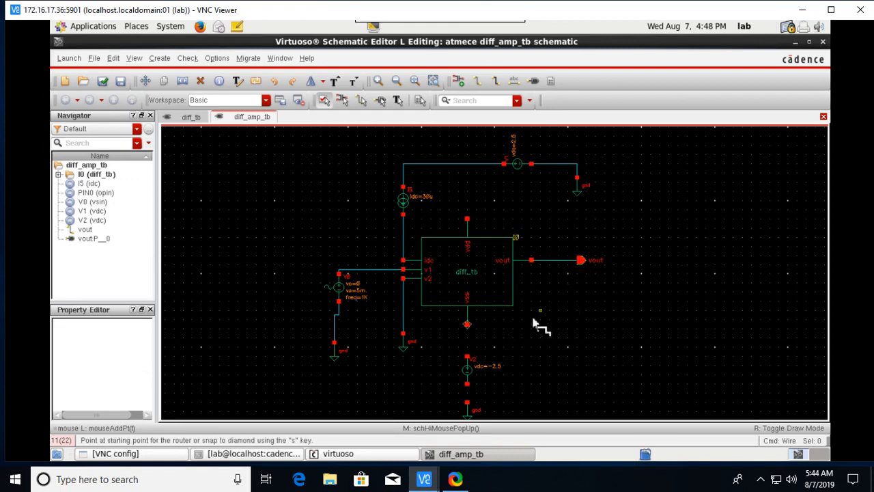
# Wire the -2.5 V source to the vss terminal and down to ground.
pyautogui.click(467, 355)
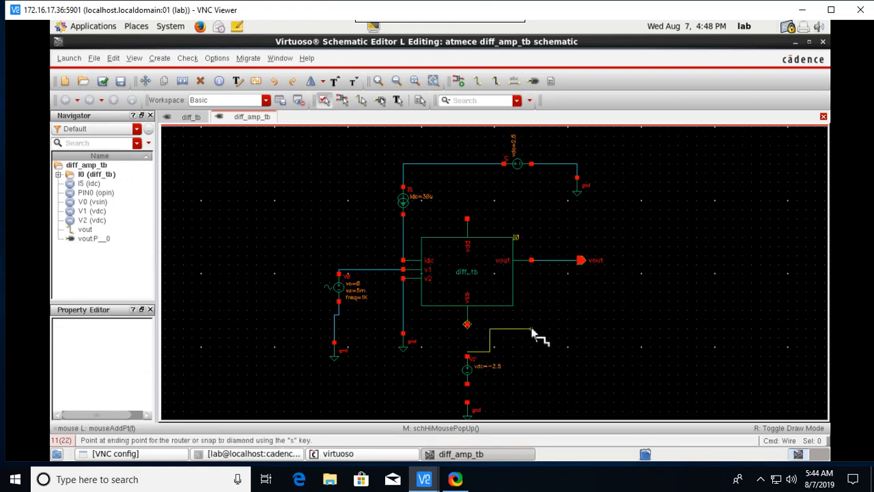
pyautogui.press('Escape')
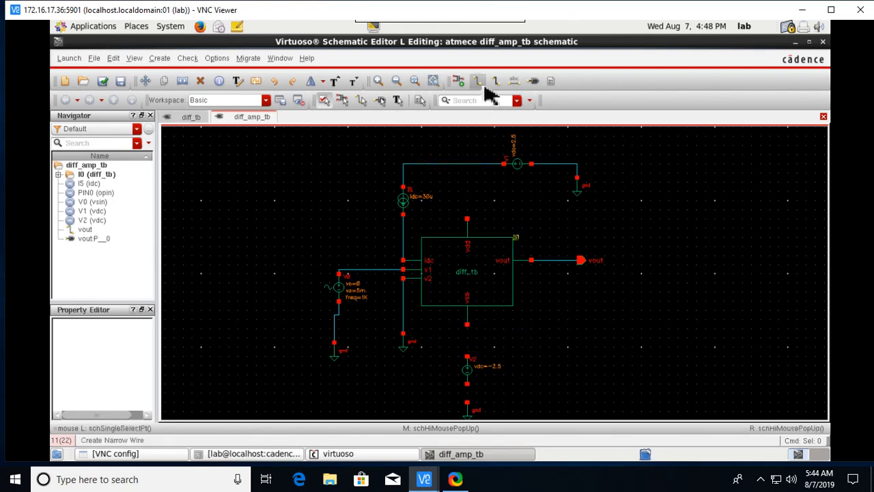
pyautogui.click(468, 358)
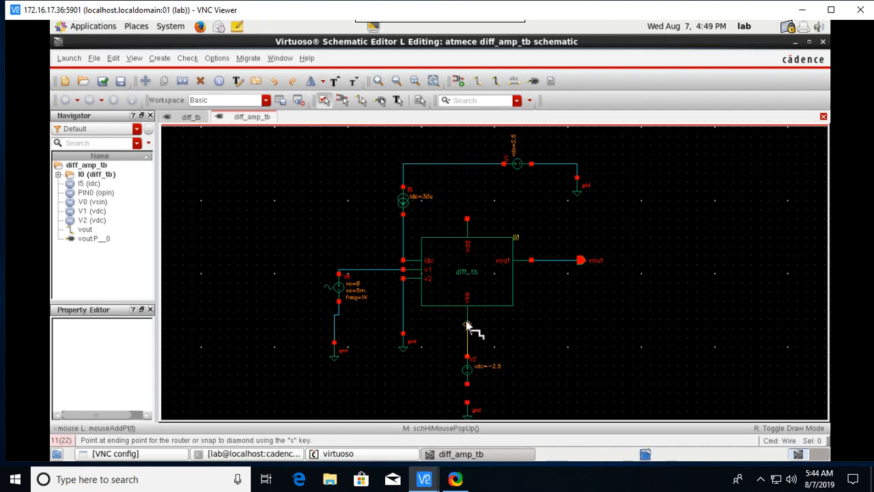
pyautogui.click(467, 325)
pyautogui.scroll(-2, 511, 395)
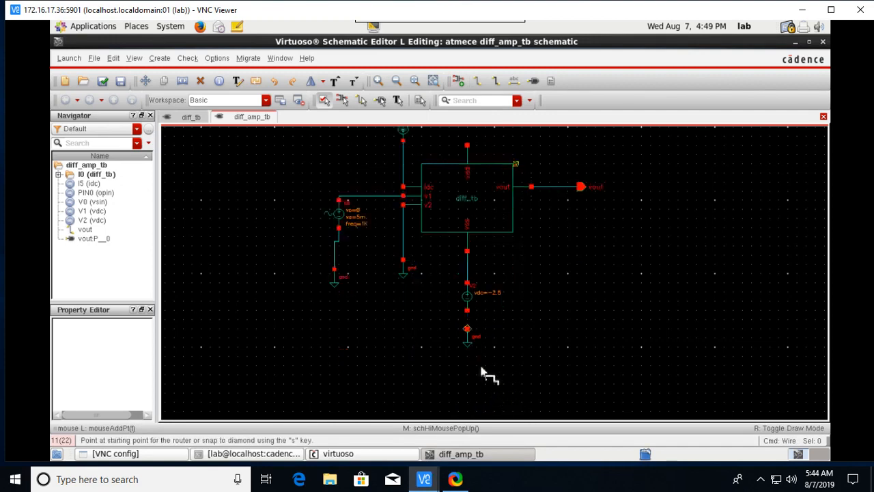
pyautogui.click(467, 329)
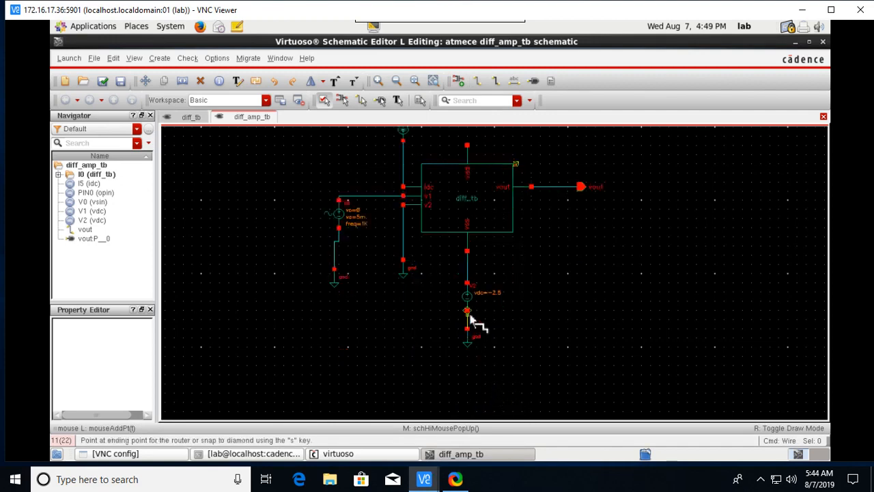
pyautogui.click(467, 311)
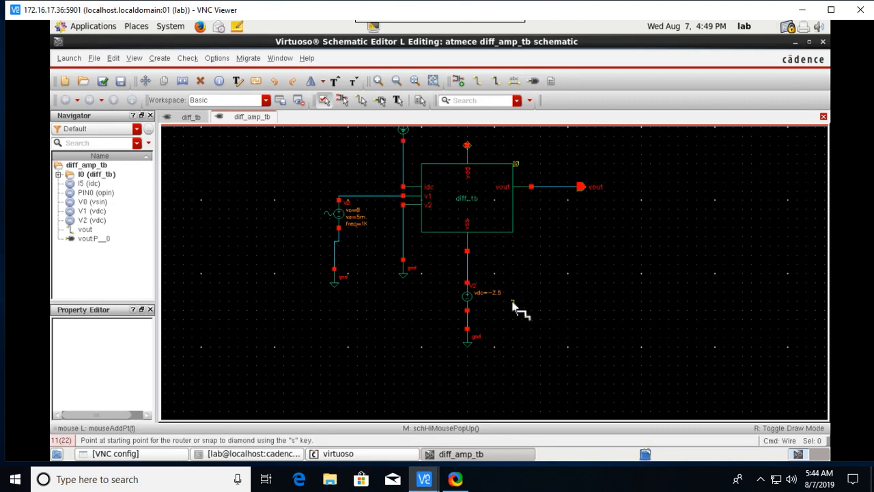
# Wire the diff_tb supply pin up to the +2.5 V top net with a junction.
pyautogui.scroll(-1, 560, 270)
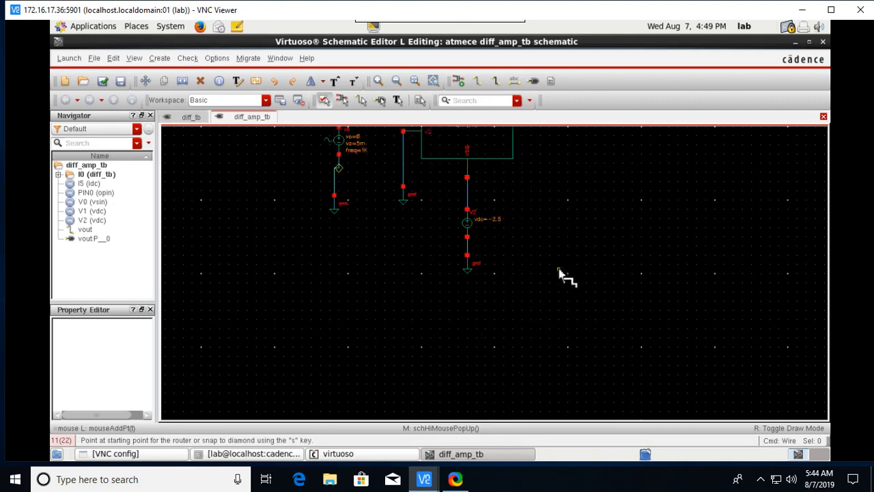
pyautogui.scroll(2, 560, 275)
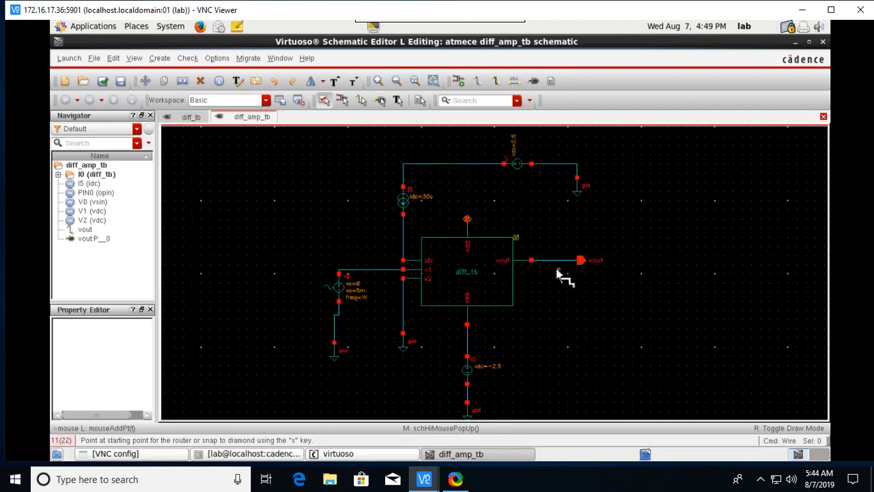
pyautogui.click(467, 219)
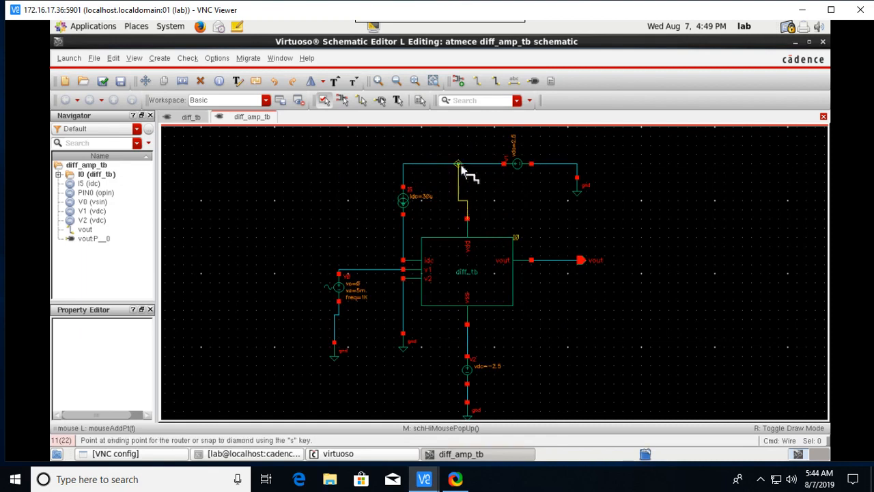
pyautogui.click(463, 166)
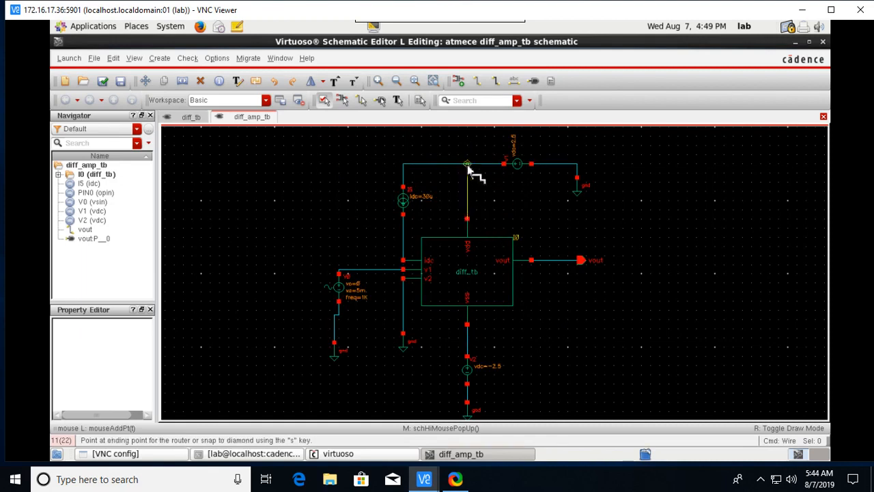
pyautogui.click(468, 167)
pyautogui.press('Escape')
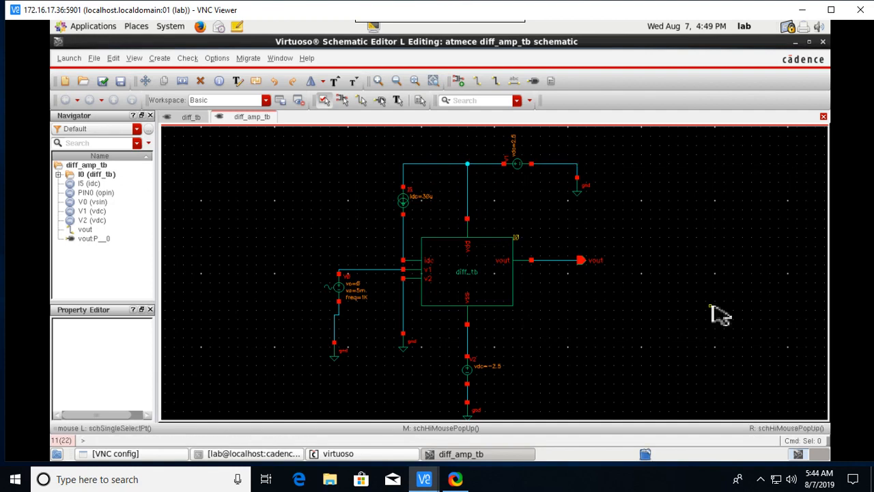
# Check and save diff_amp_tb, then launch ADE L.
pyautogui.click(103, 81)
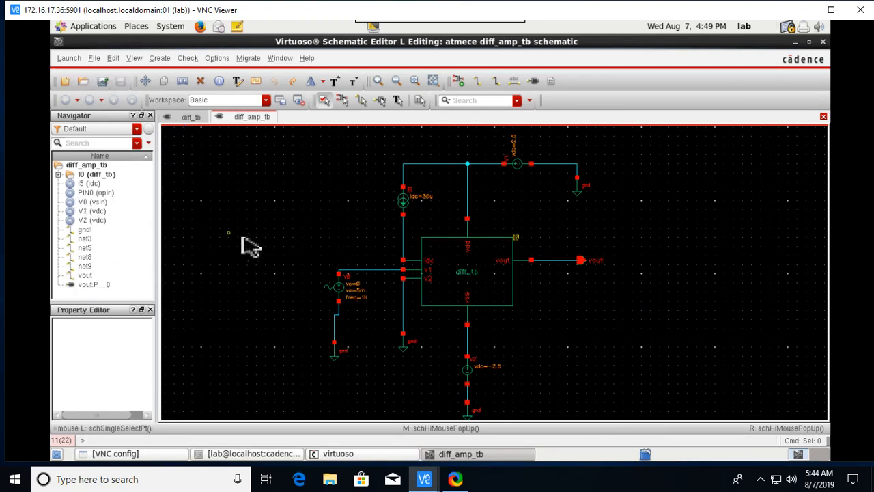
pyautogui.click(75, 59)
pyautogui.click(87, 78)
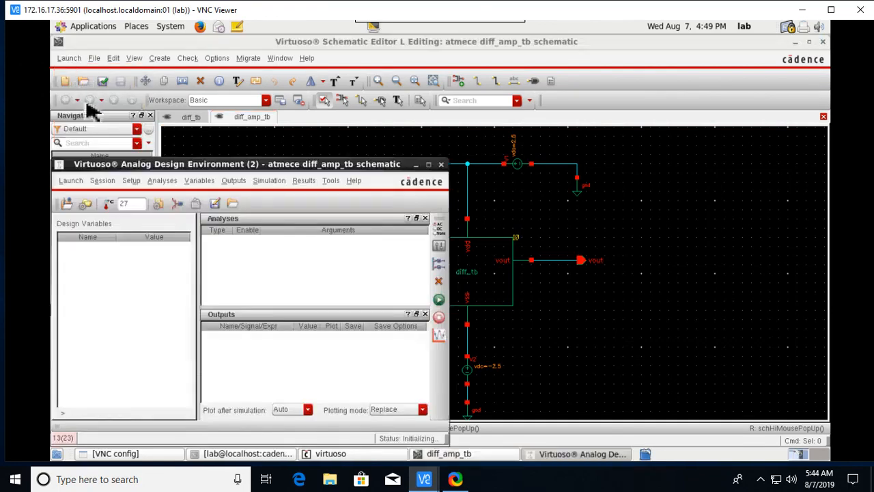
# Add a tran analysis stopping at 5m, then set DC to sweep component V0's dc from -5 to 5.
pyautogui.click(439, 230)
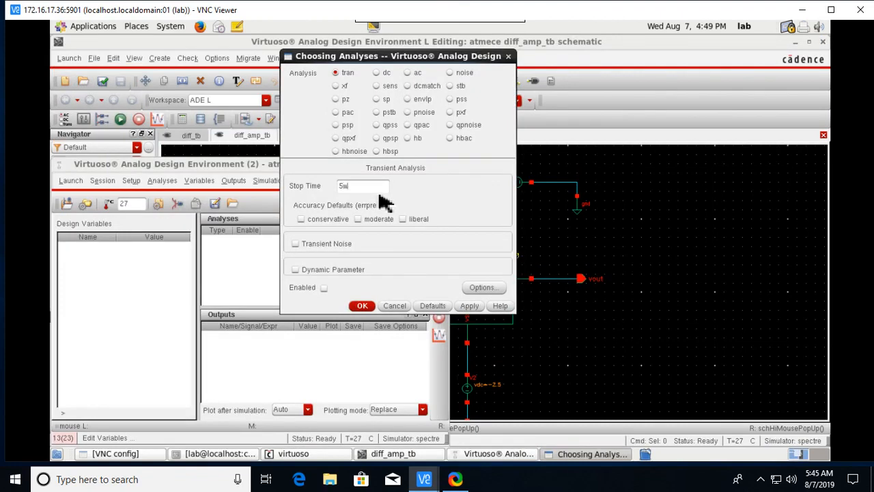
pyautogui.click(471, 306)
pyautogui.click(376, 72)
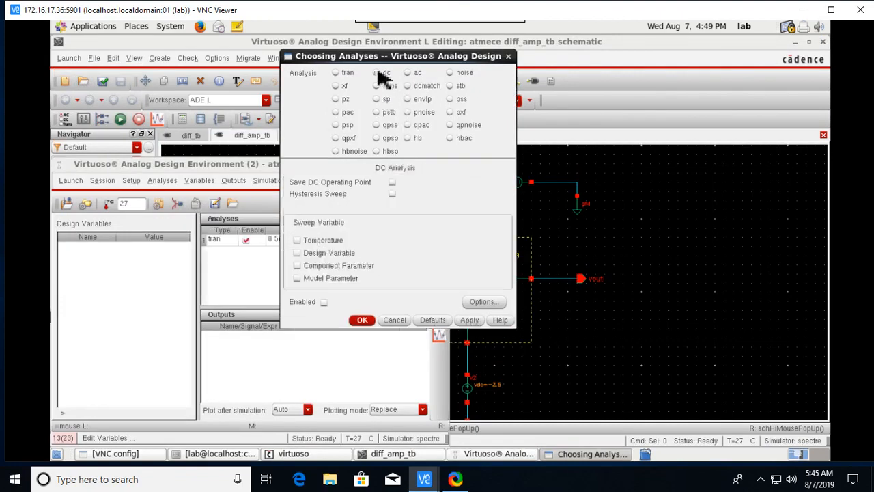
pyautogui.click(316, 267)
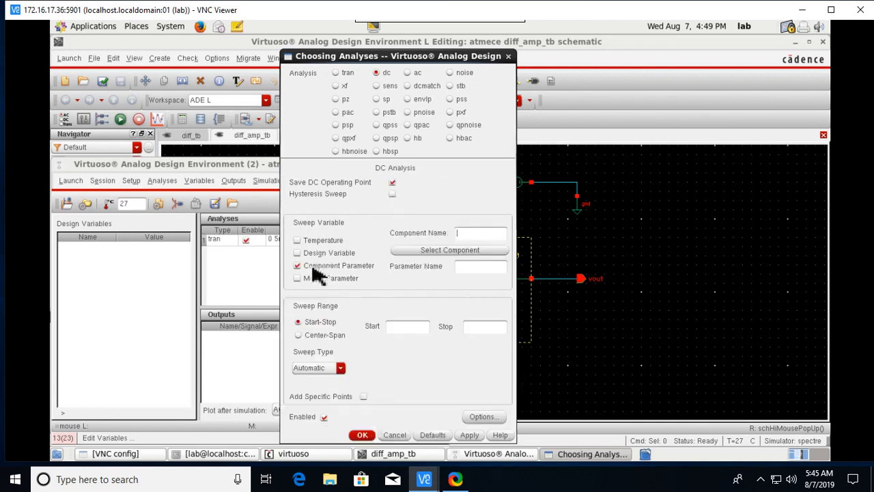
pyautogui.click(451, 251)
pyautogui.click(350, 318)
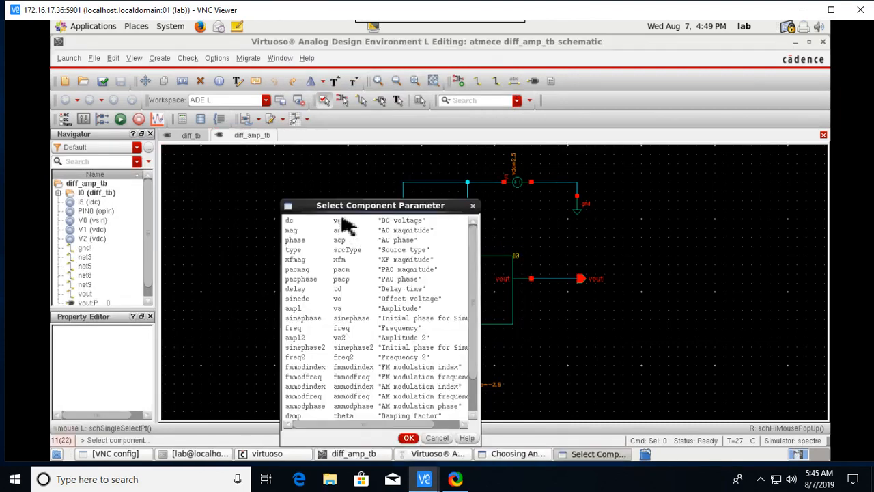
pyautogui.doubleClick(344, 224)
pyautogui.click(591, 456)
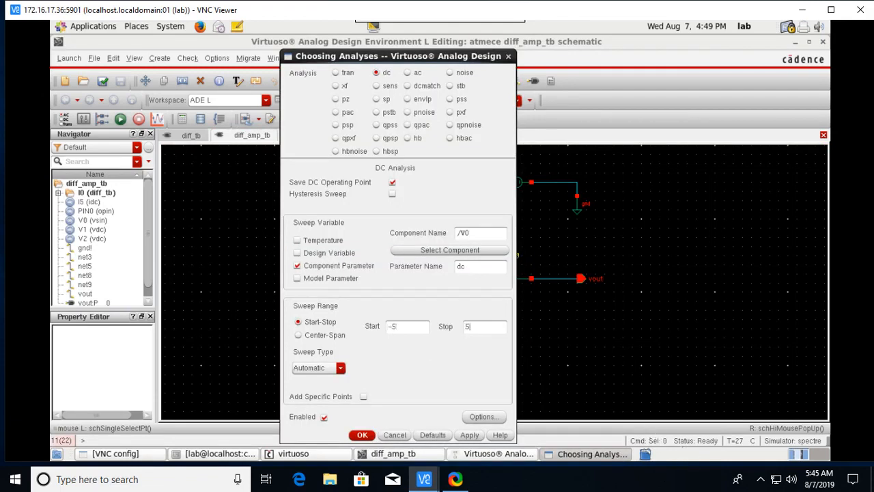
# Add an AC analysis with a frequency sweep from 150 to 100M and confirm the analyses.
pyautogui.click(412, 73)
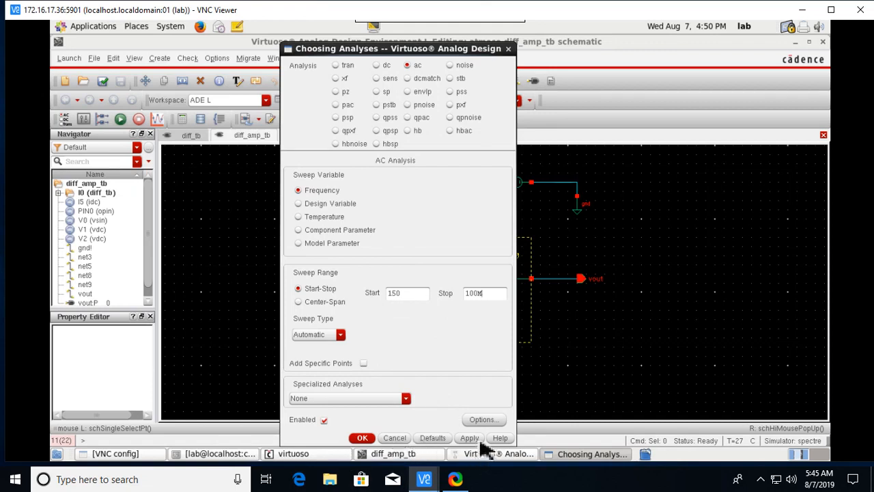
pyautogui.click(362, 437)
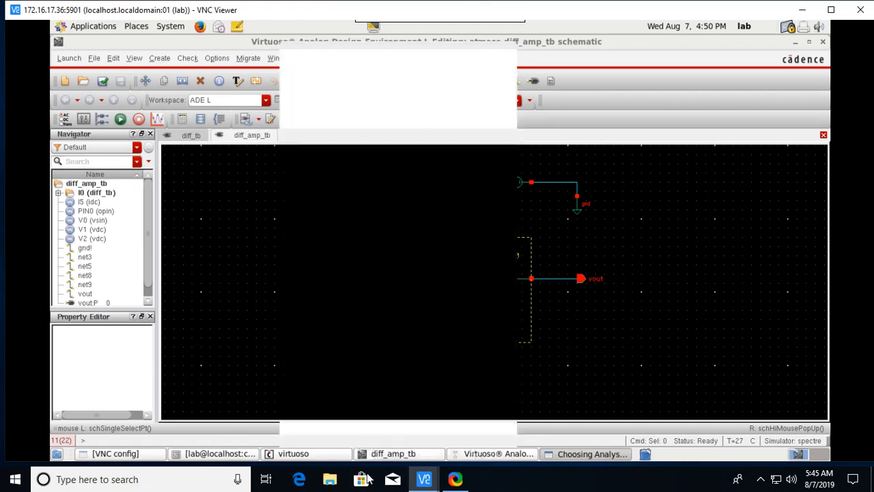
# Select the net5 and vout wires on the schematic as plotted outputs, then run the simulation.
pyautogui.click(582, 454)
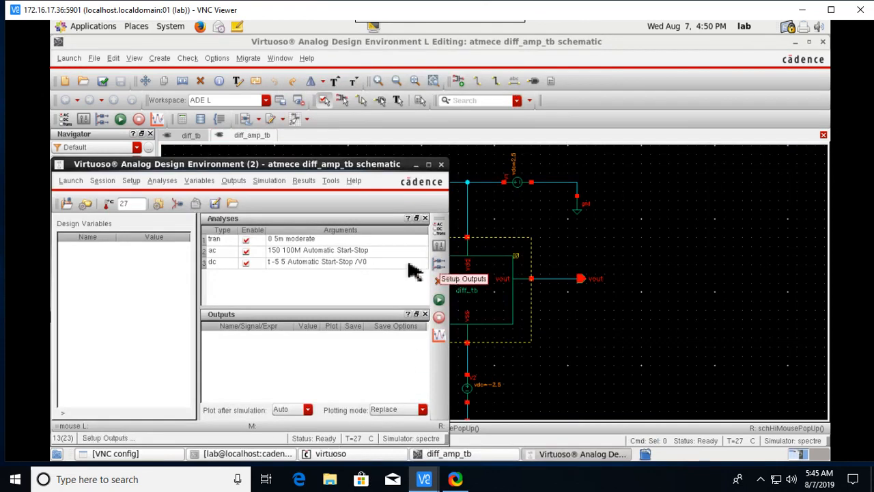
pyautogui.click(231, 181)
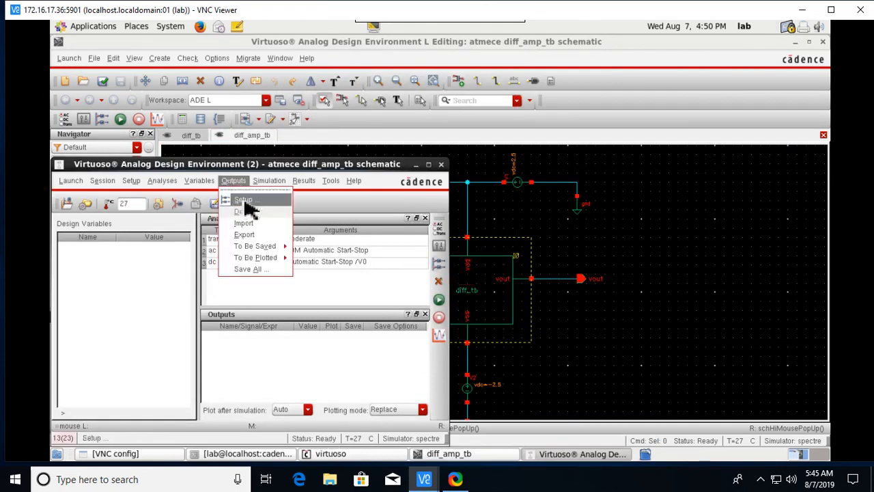
pyautogui.click(246, 202)
pyautogui.click(497, 110)
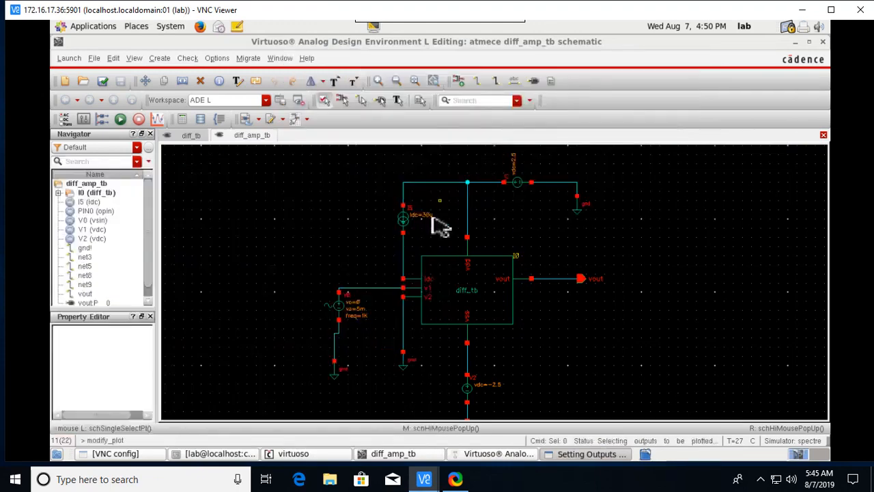
pyautogui.click(374, 295)
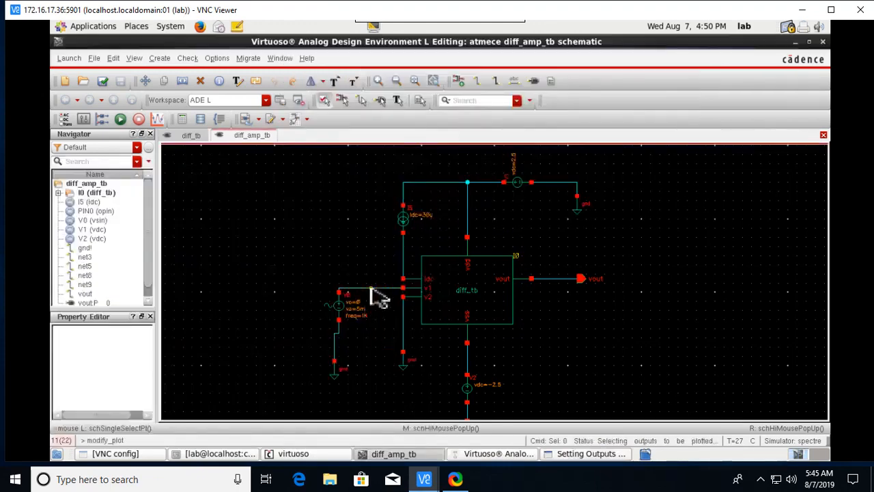
pyautogui.click(552, 280)
pyautogui.click(119, 119)
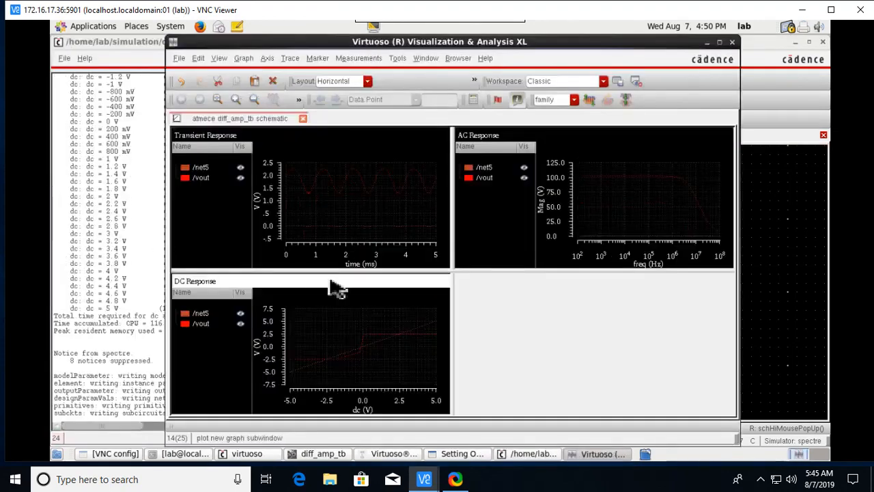
# Split net5 and vout into separate strips in the Transient, AC and DC graphs, then apply Horizontal layout.
pyautogui.click(598, 102)
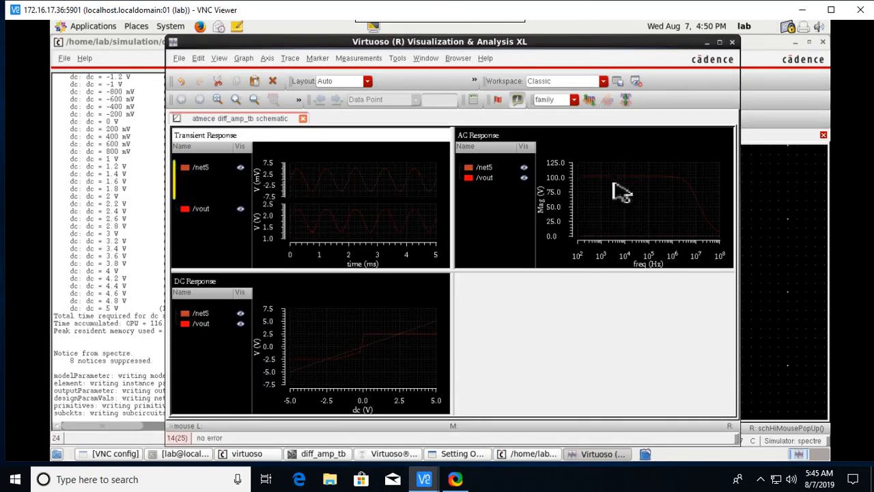
pyautogui.click(622, 195)
pyautogui.click(597, 106)
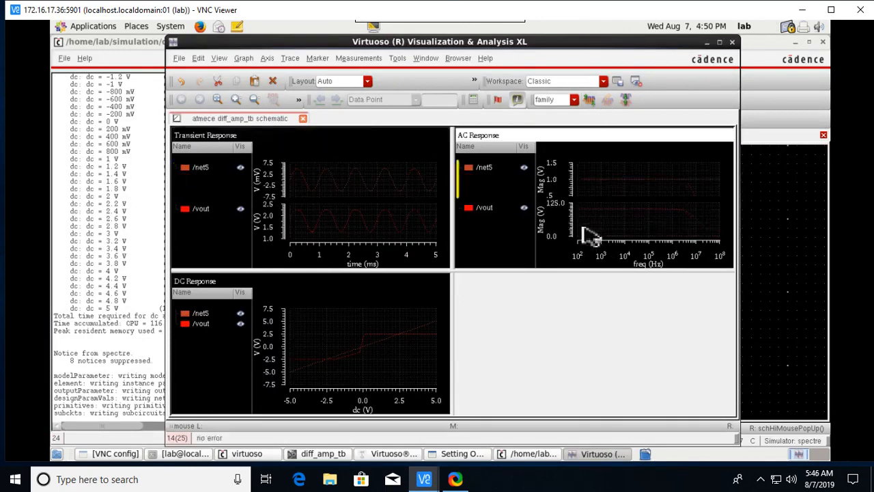
pyautogui.click(393, 334)
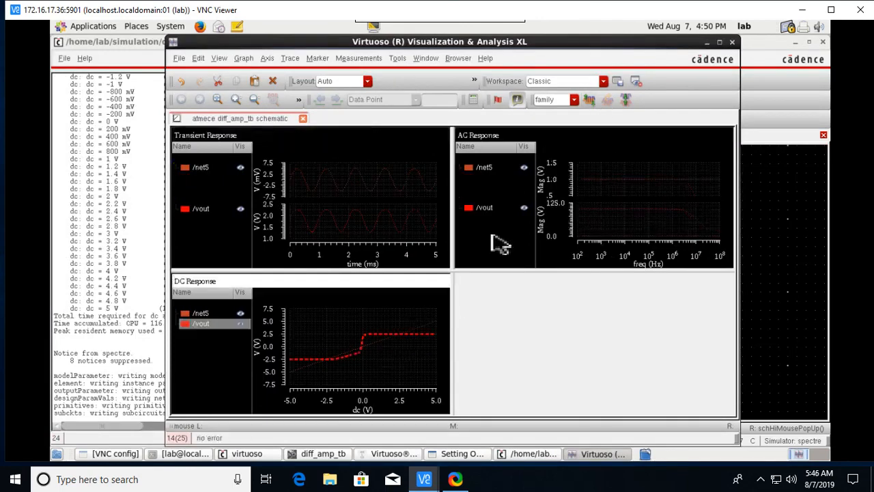
pyautogui.click(595, 104)
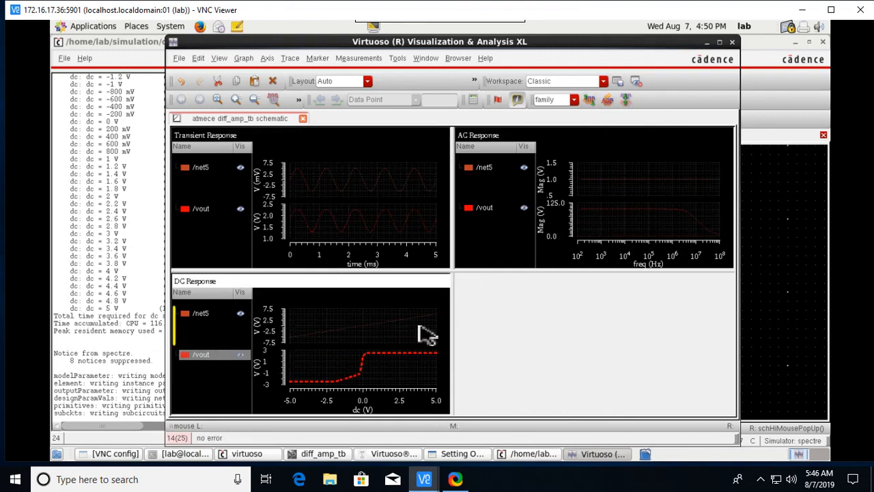
pyautogui.click(369, 81)
pyautogui.click(355, 113)
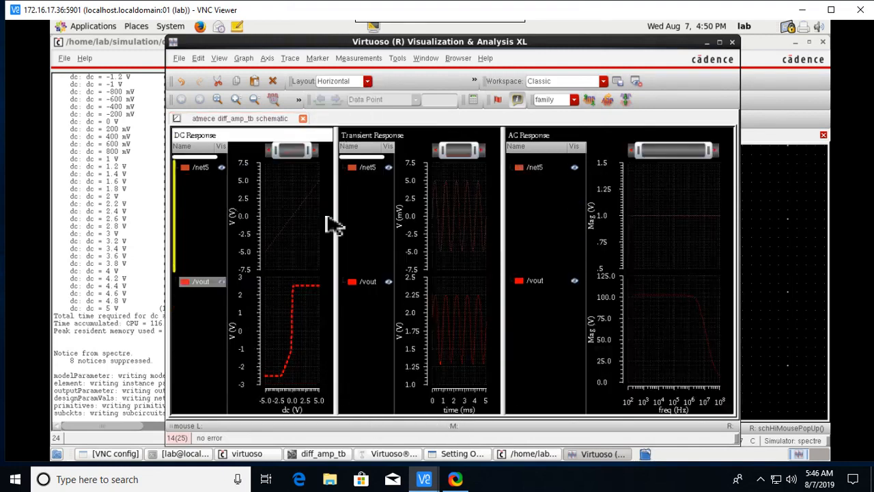
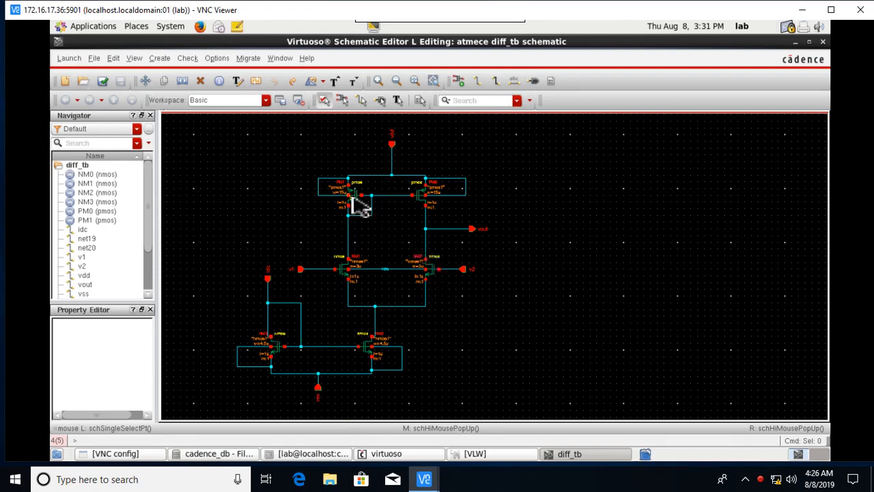
# Set the Bodytie Type of PM0 and PM1 to Integrated; PM1 keeps 15u width and 1u length.
pyautogui.click(421, 203)
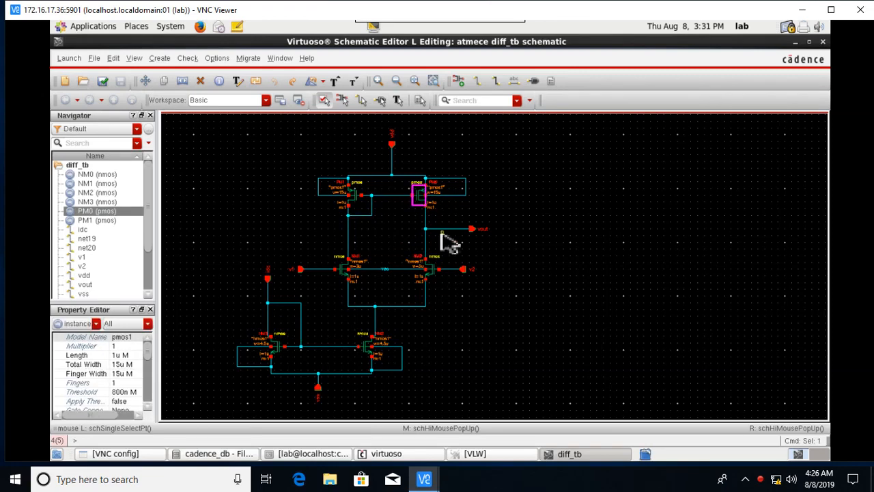
pyautogui.press('q')
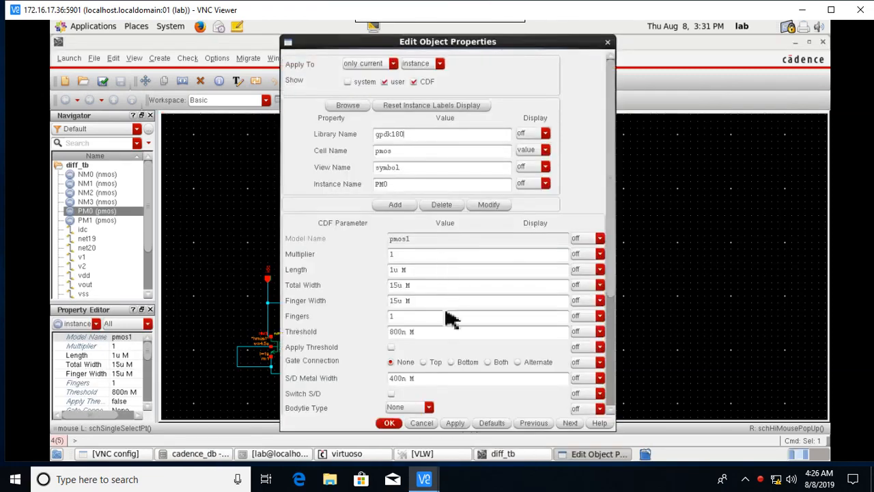
pyautogui.scroll(-3, 448, 318)
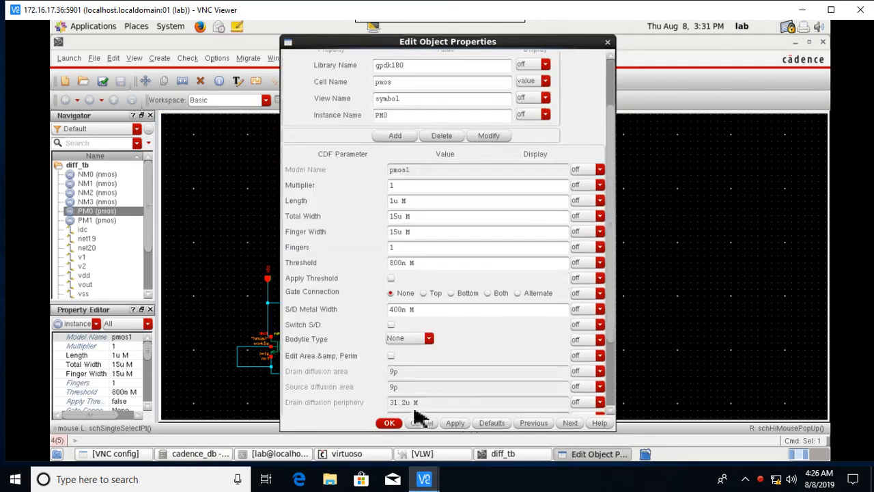
pyautogui.click(429, 339)
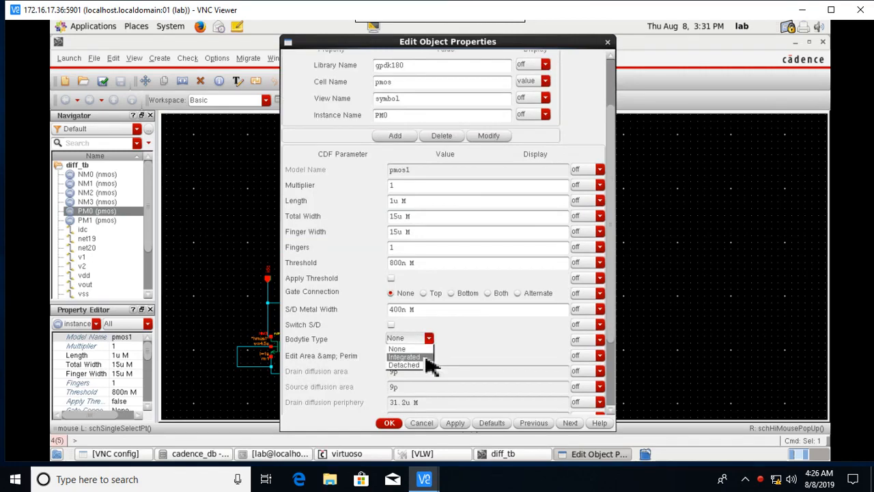
pyautogui.click(425, 356)
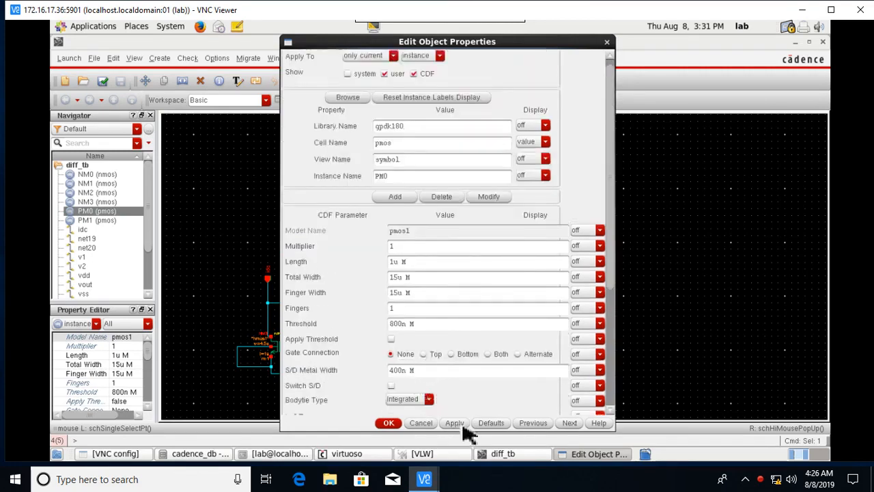
pyautogui.click(388, 422)
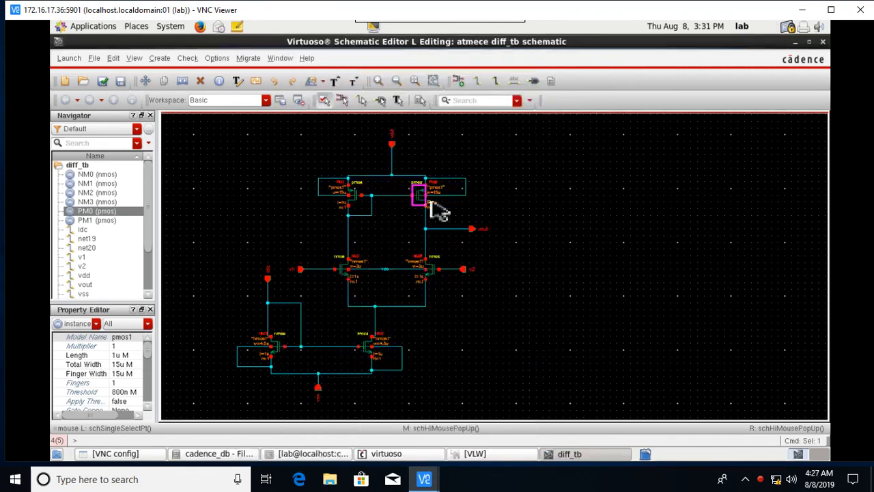
pyautogui.click(356, 198)
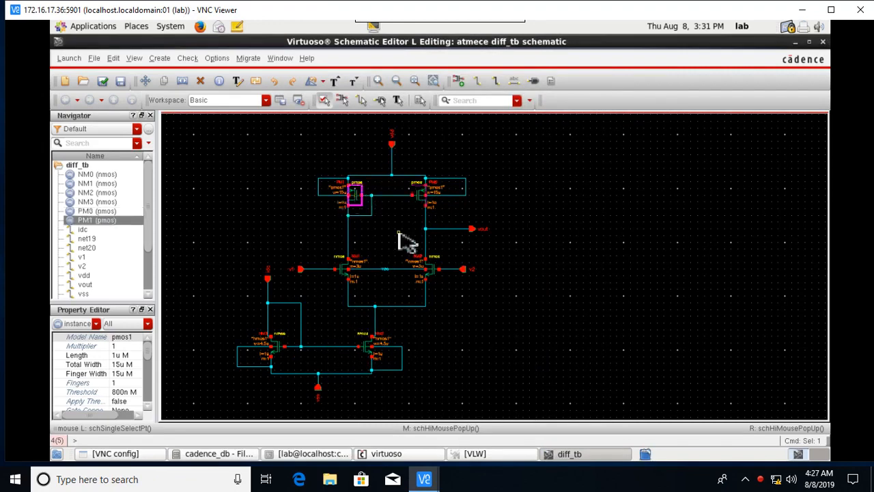
pyautogui.press('q')
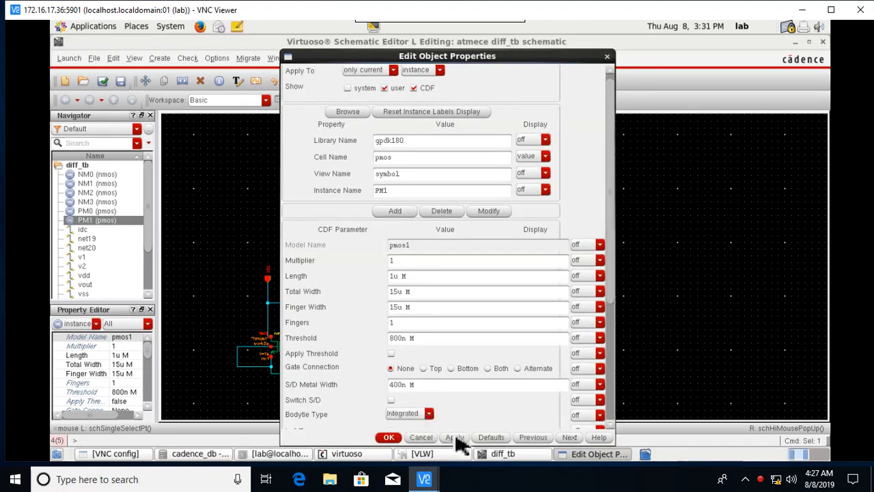
pyautogui.click(389, 437)
pyautogui.click(550, 293)
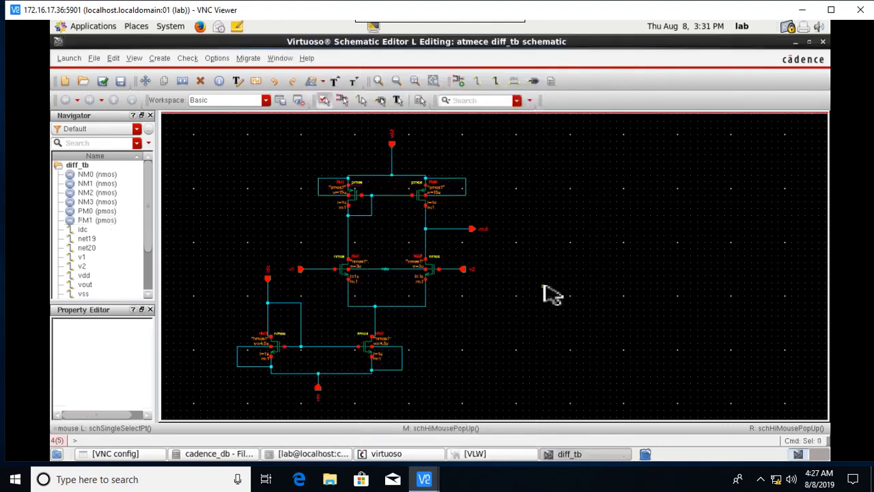
# Set the Bodytie Type of input transistors NM0 and NM1 to Detached.
pyautogui.click(432, 276)
pyautogui.press('q')
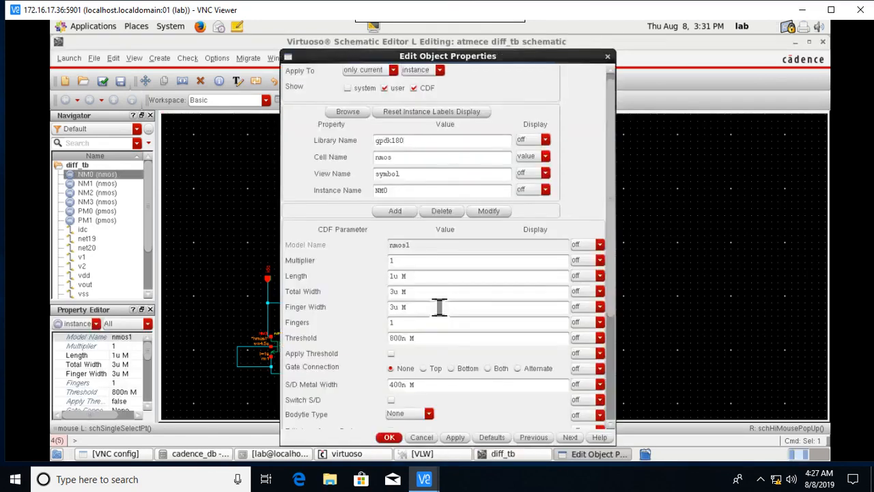
pyautogui.scroll(-3, 410, 289)
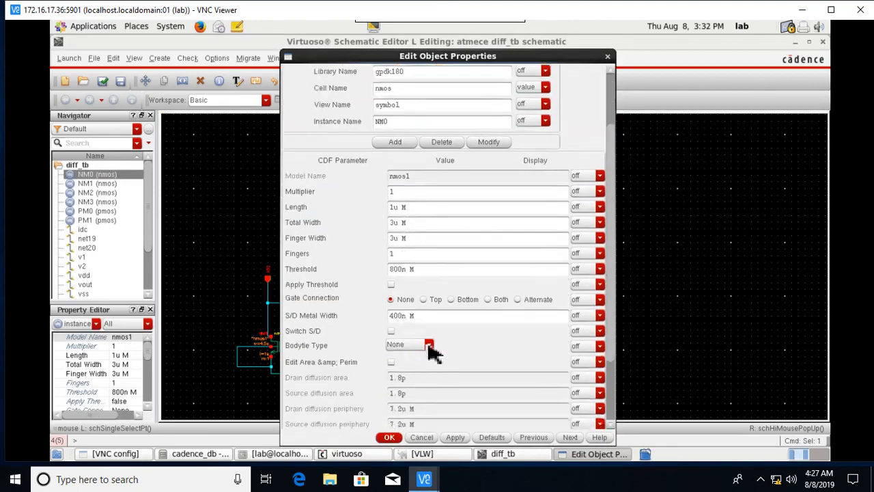
pyautogui.click(429, 344)
pyautogui.click(420, 372)
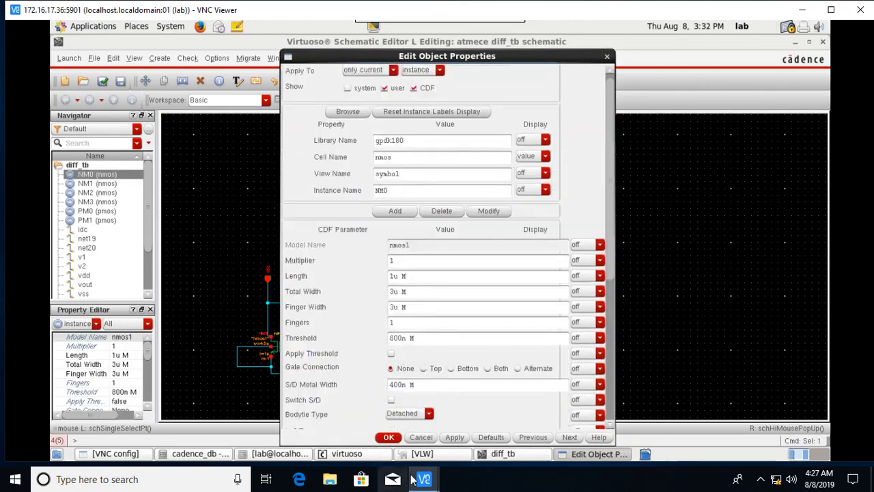
pyautogui.click(448, 441)
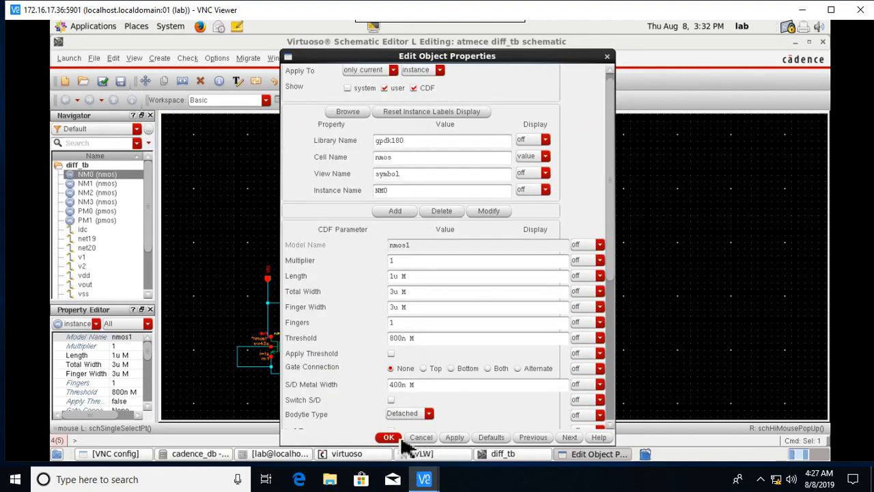
pyautogui.click(390, 438)
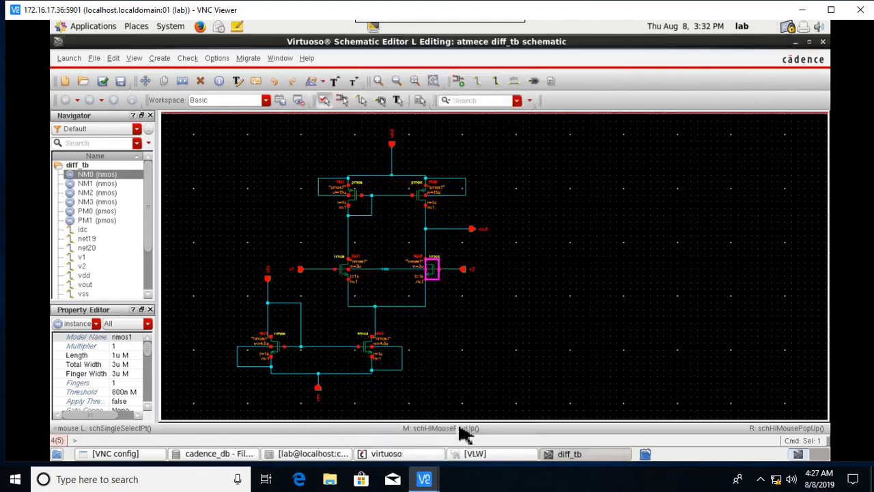
pyautogui.click(347, 273)
pyautogui.press('q')
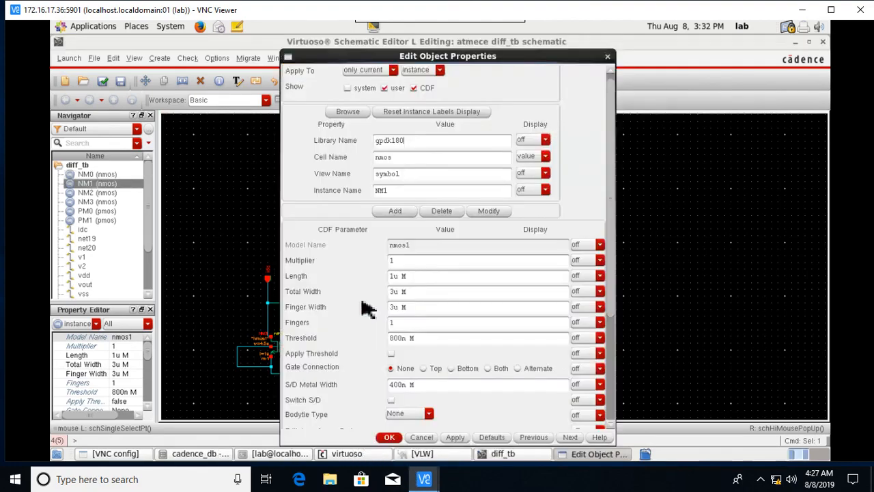
pyautogui.click(429, 413)
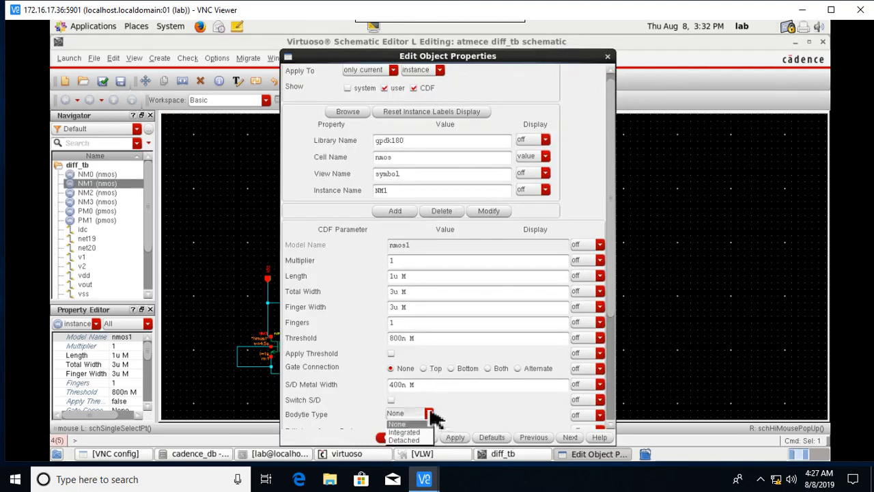
pyautogui.click(420, 440)
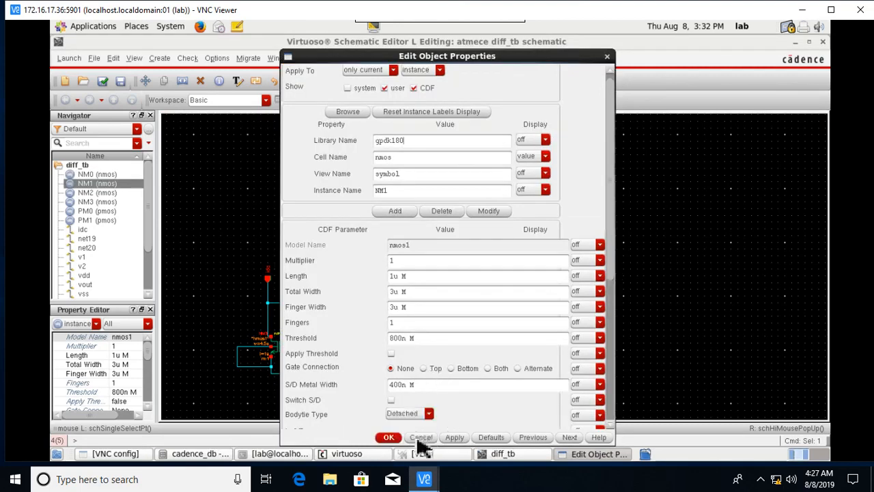
pyautogui.click(389, 437)
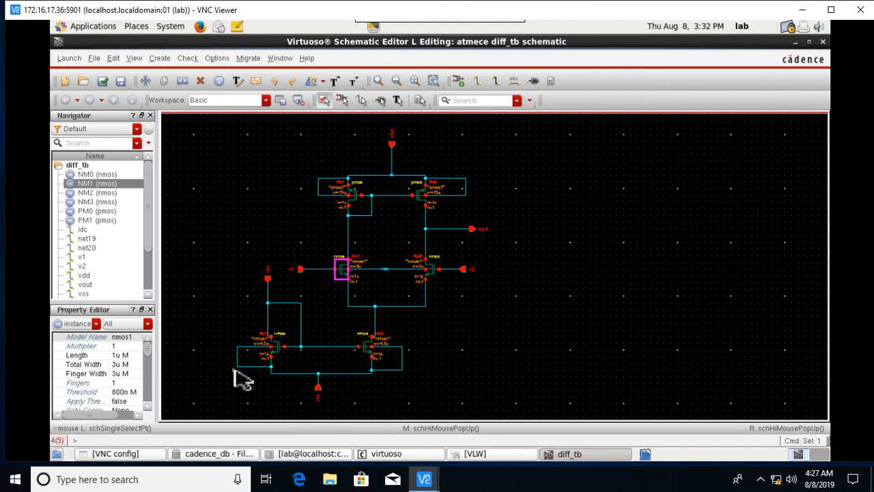
# Set tail transistors NM2 and NM3 to an Integrated body tie, keeping 4.5u width and 1u length.
pyautogui.click(375, 365)
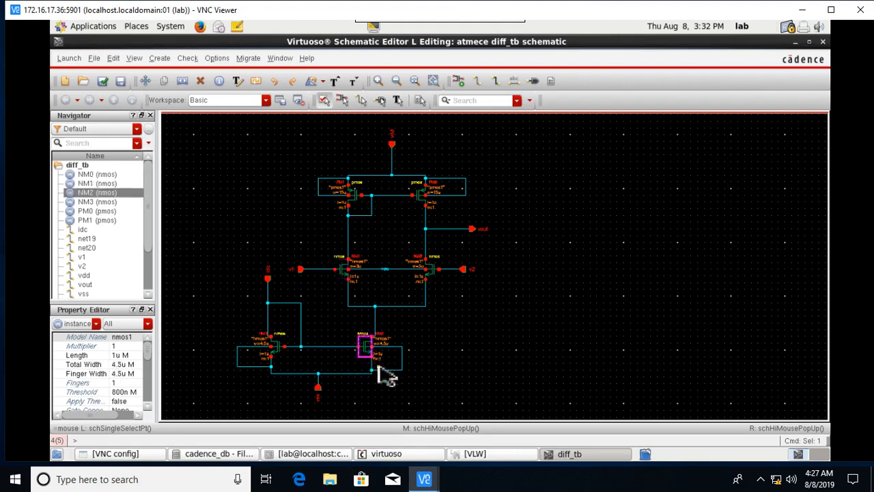
pyautogui.press('q')
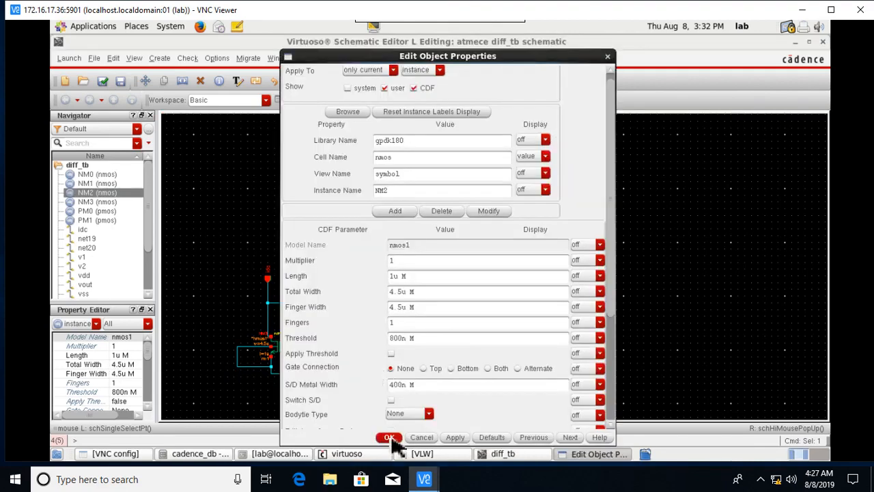
pyautogui.click(429, 413)
pyautogui.click(430, 432)
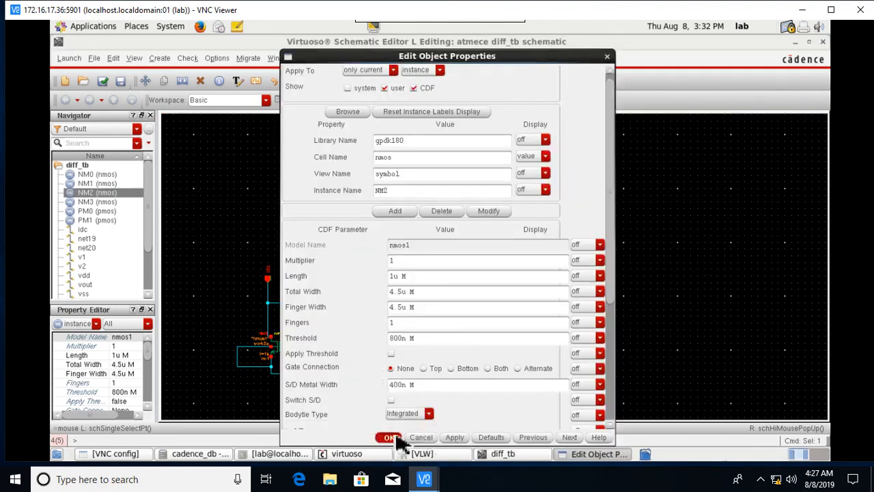
pyautogui.click(395, 438)
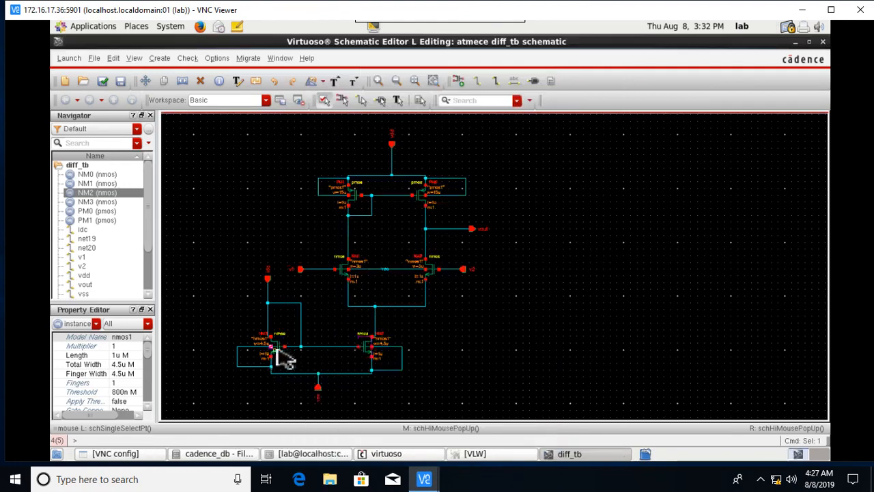
pyautogui.click(283, 355)
pyautogui.click(282, 354)
pyautogui.press('q')
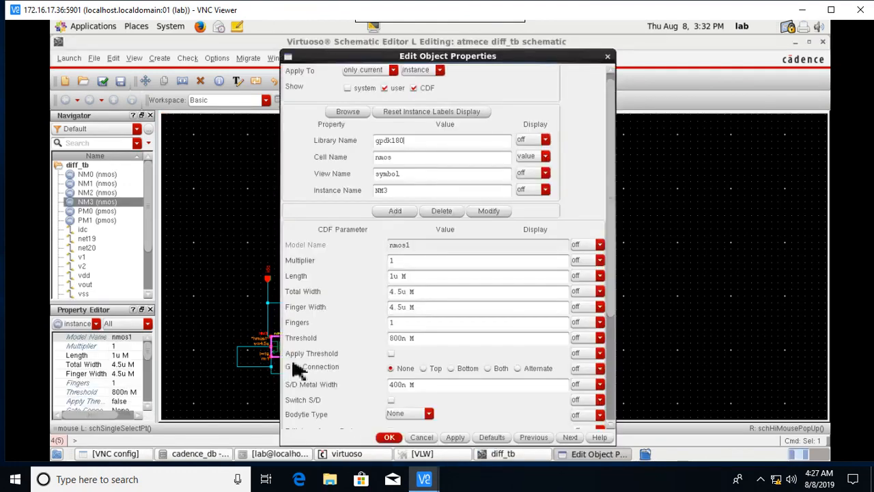
pyautogui.click(430, 413)
pyautogui.click(430, 434)
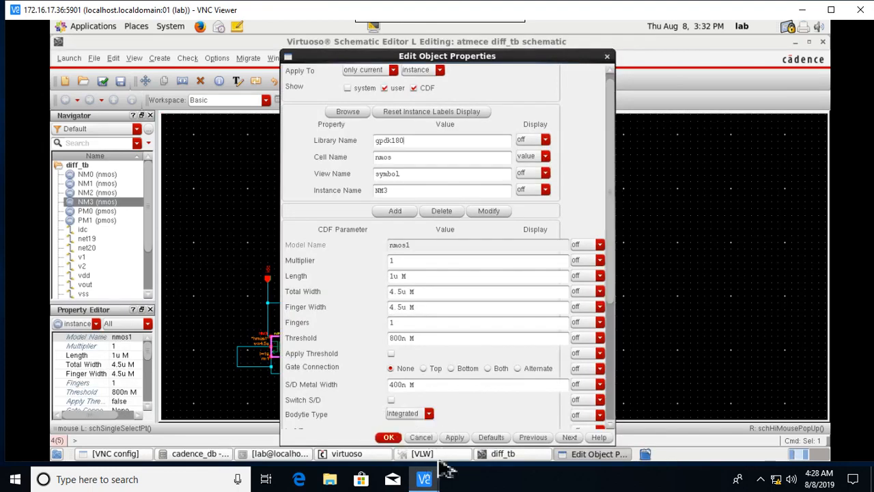
pyautogui.click(390, 438)
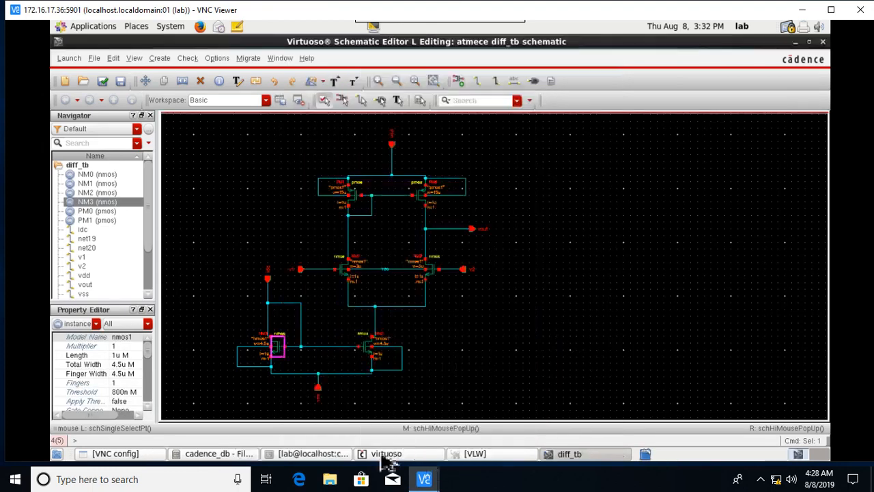
pyautogui.click(526, 341)
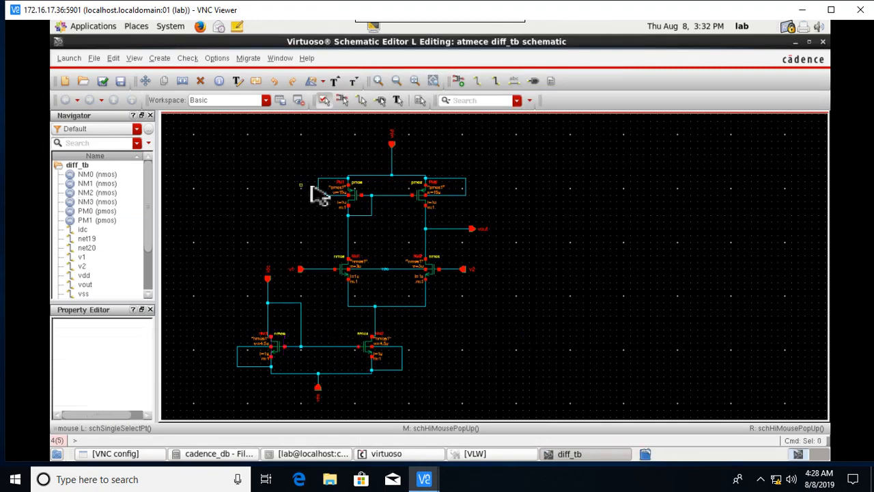
pyautogui.click(354, 201)
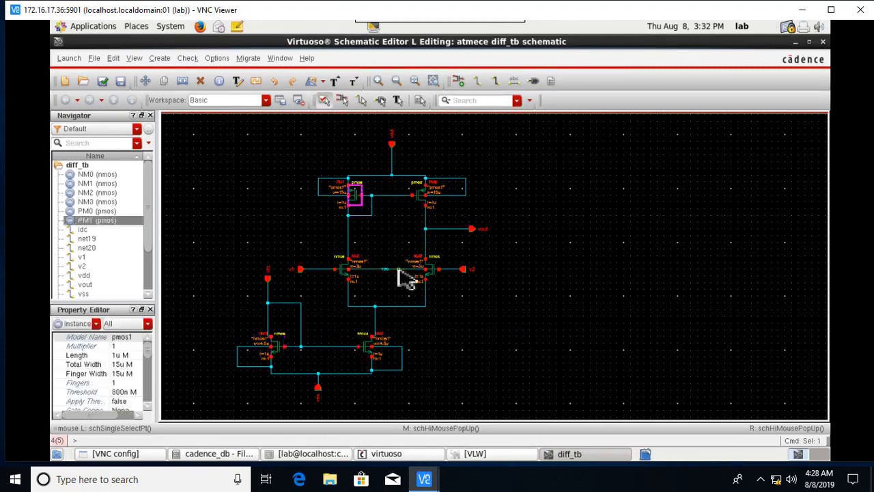
pyautogui.press('q')
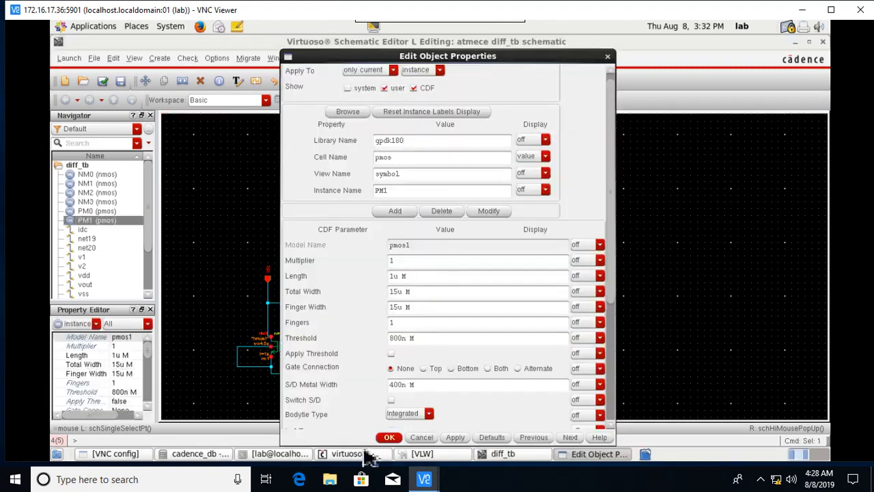
pyautogui.click(389, 437)
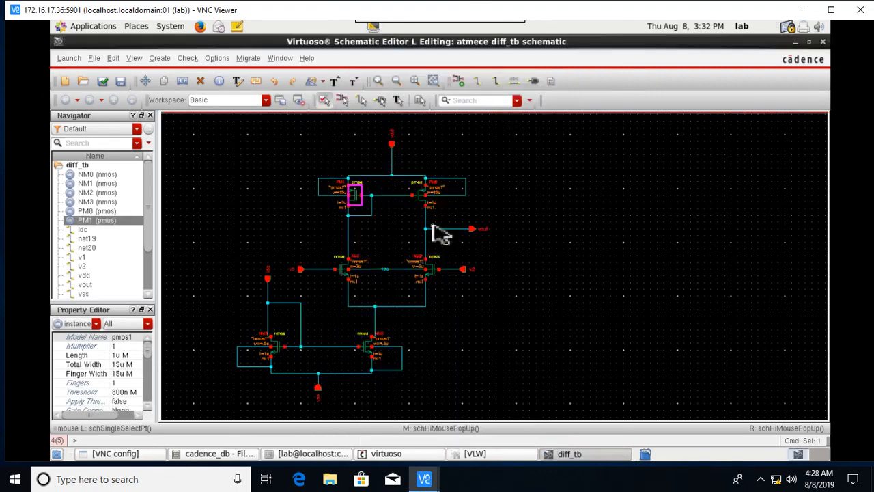
pyautogui.click(424, 204)
pyautogui.click(424, 207)
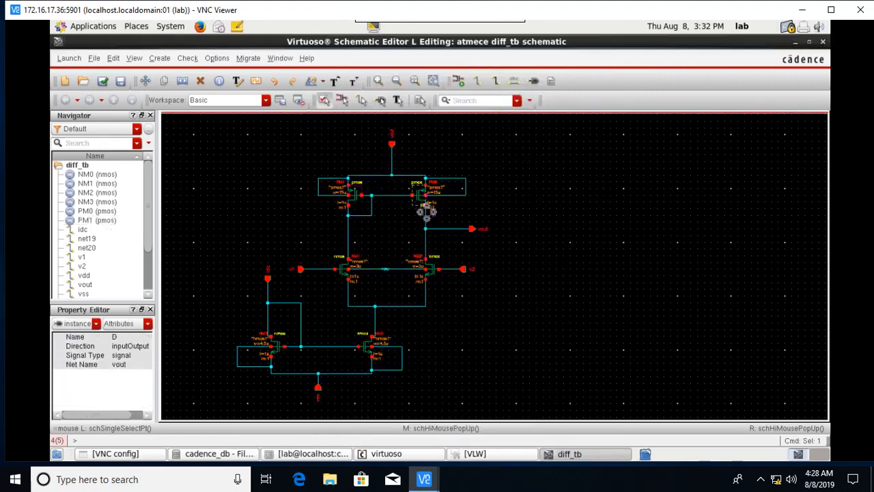
pyautogui.click(420, 201)
pyautogui.press('q')
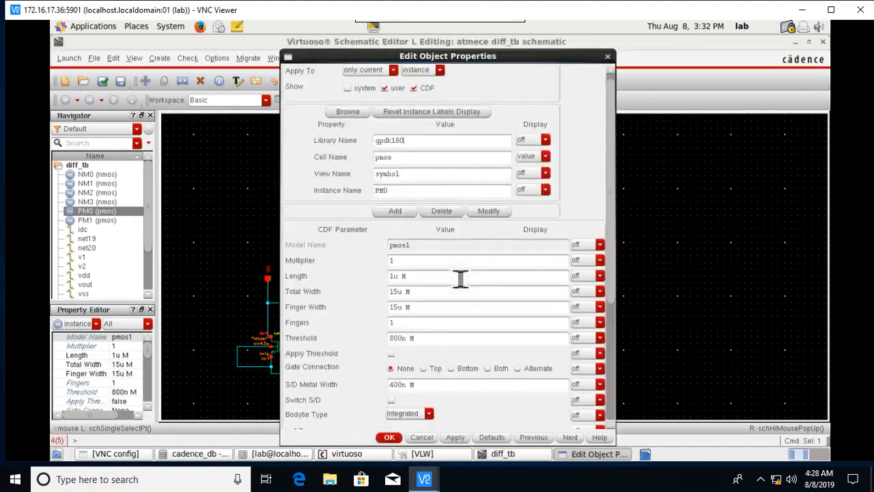
pyautogui.click(389, 437)
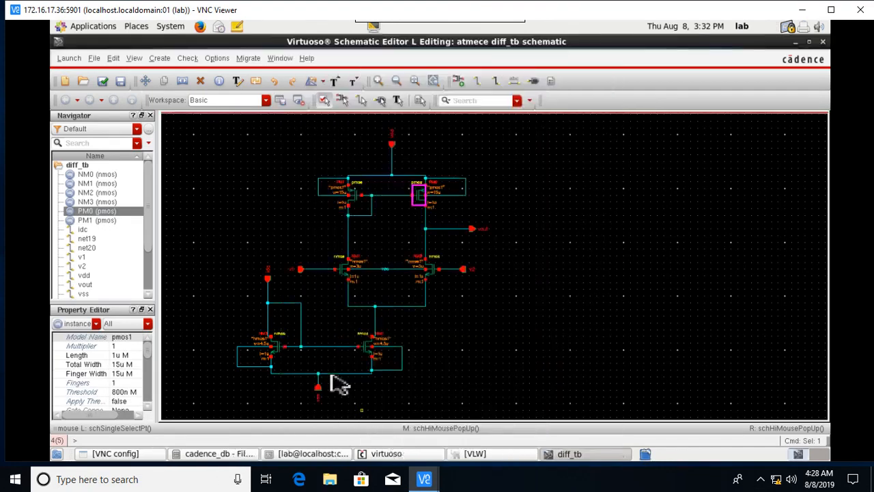
pyautogui.click(344, 272)
pyautogui.press('q')
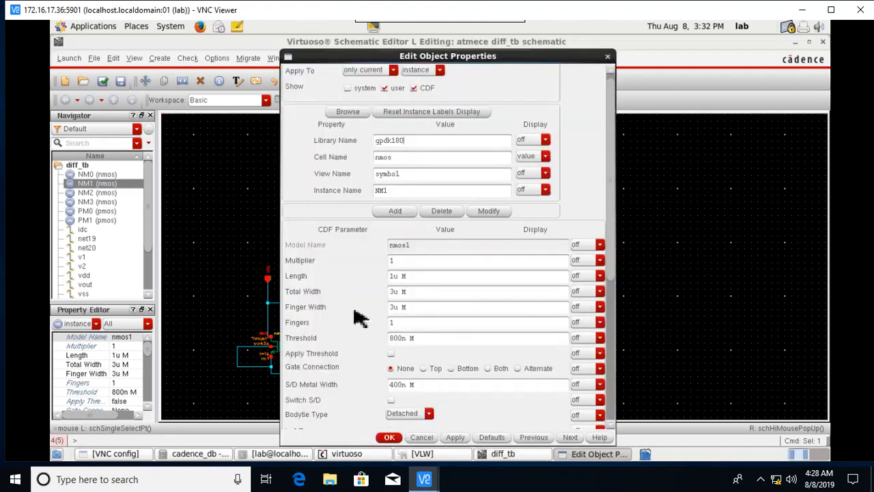
pyautogui.click(389, 438)
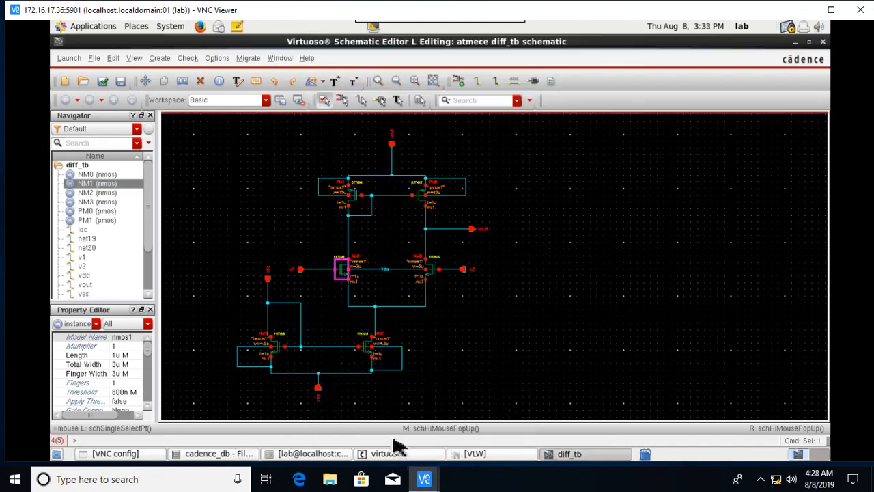
pyautogui.click(431, 270)
pyautogui.press('q')
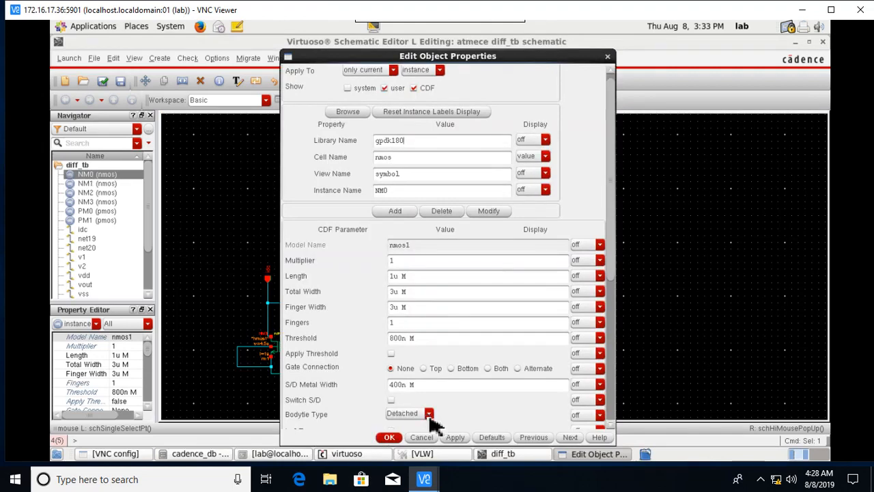
pyautogui.click(396, 438)
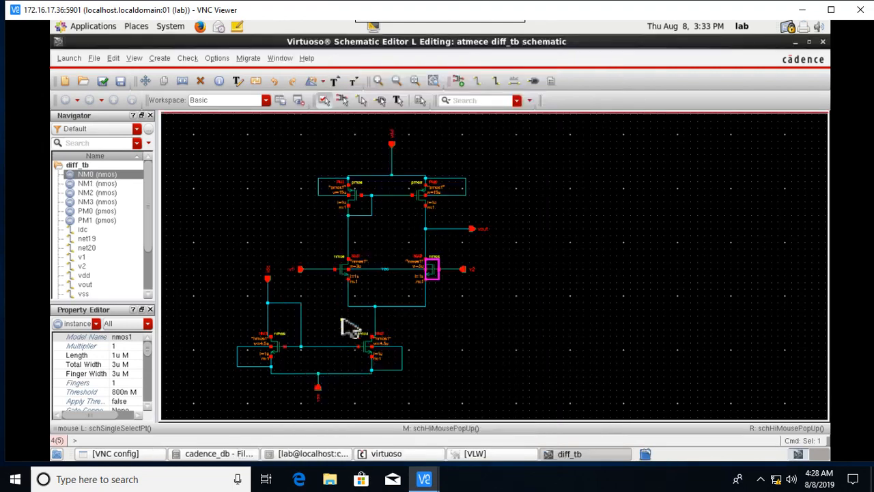
pyautogui.click(345, 280)
pyautogui.press('q')
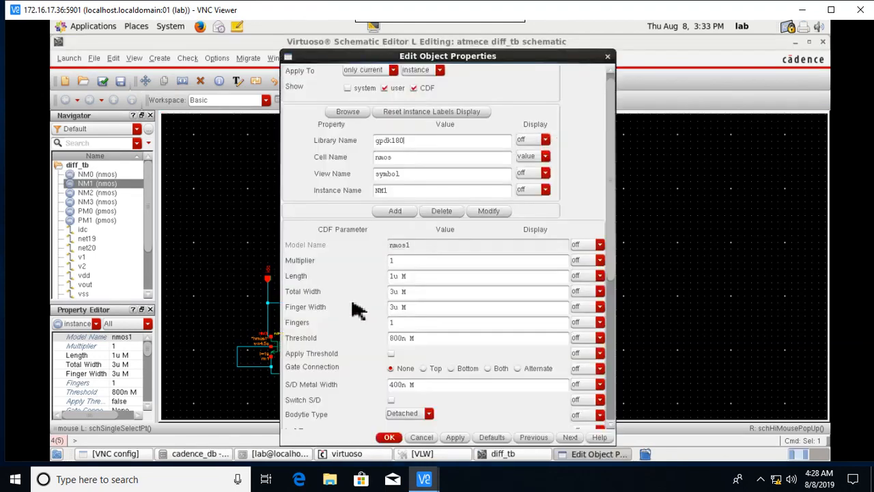
pyautogui.click(389, 438)
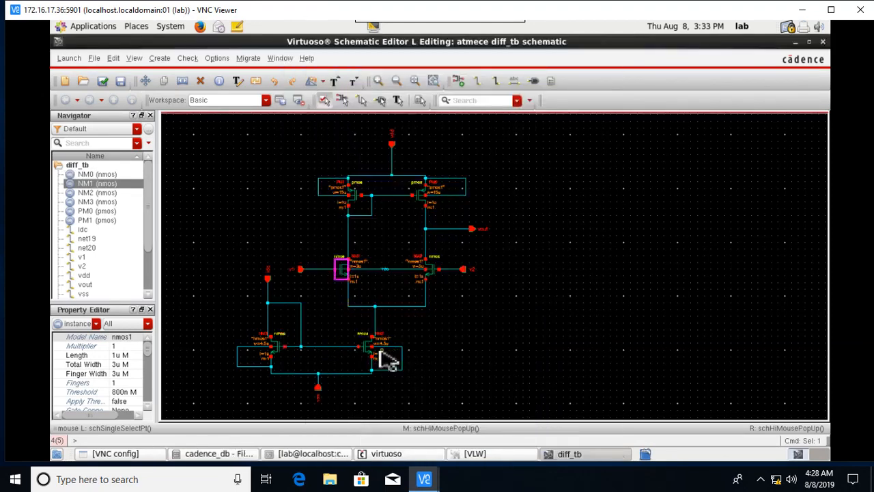
pyautogui.click(371, 356)
pyautogui.press('q')
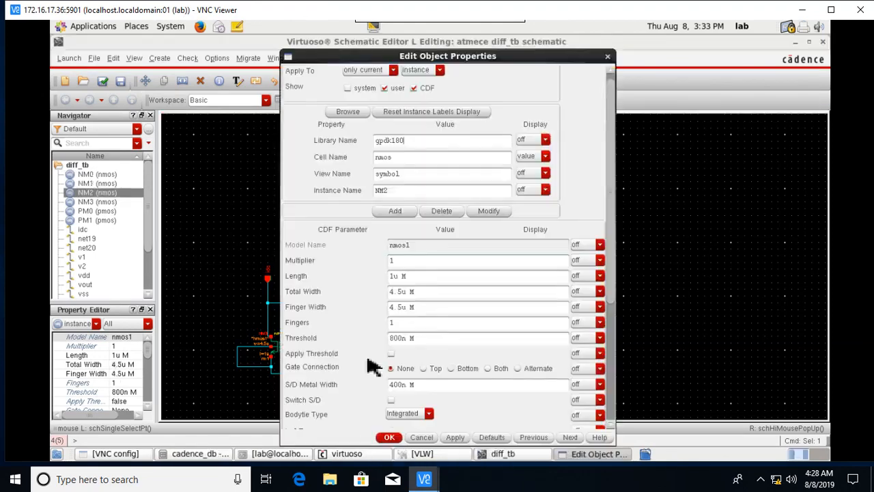
pyautogui.click(389, 438)
pyautogui.click(284, 353)
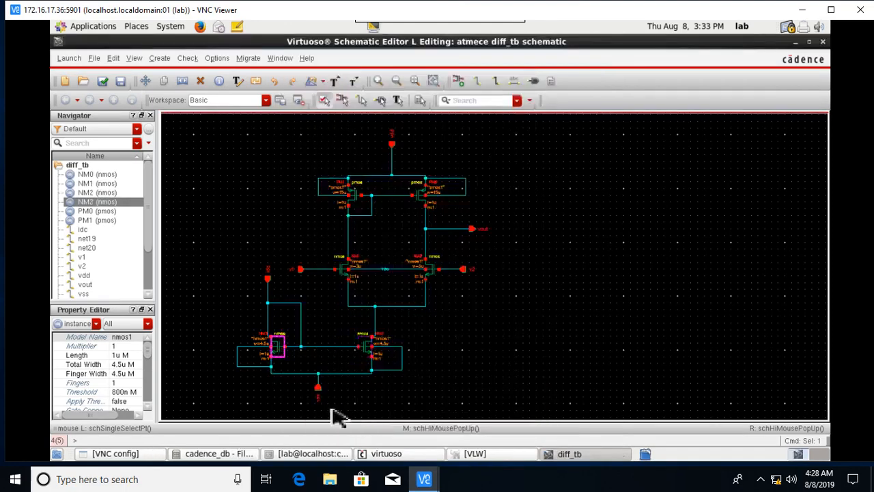
pyautogui.press('q')
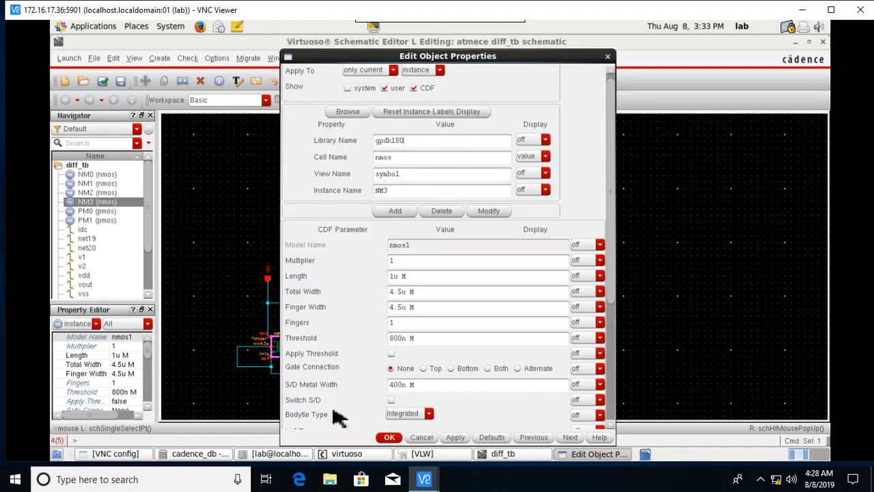
pyautogui.click(390, 438)
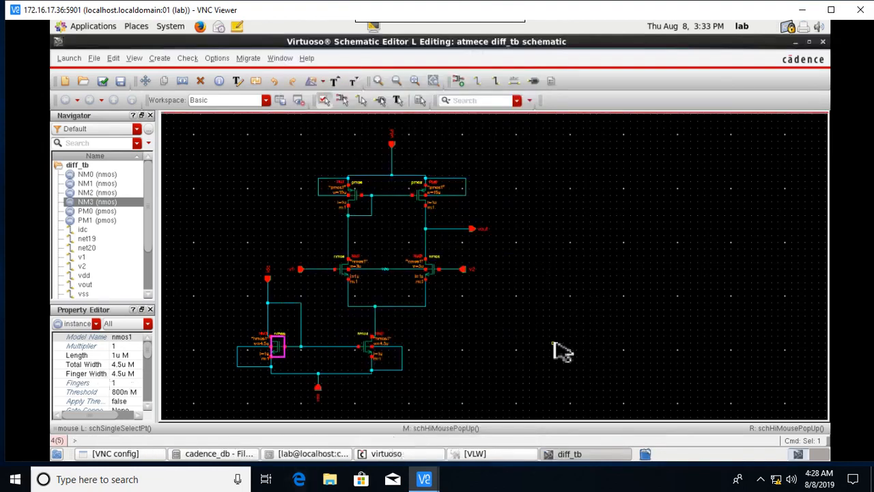
pyautogui.click(590, 334)
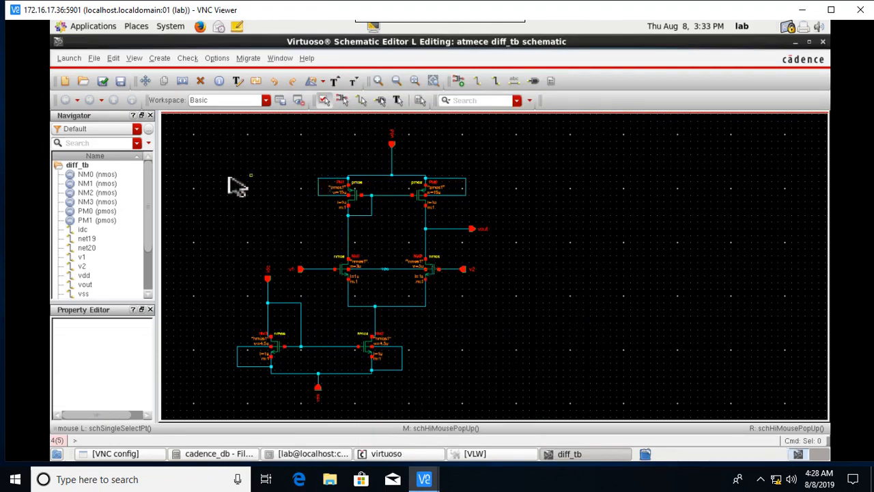
# Launch Layout XL and create a new diff_tb layout view.
pyautogui.click(72, 60)
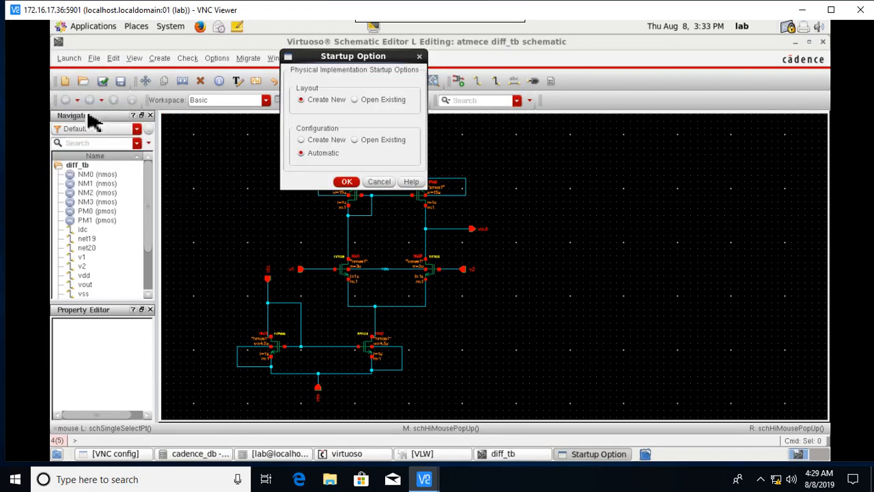
pyautogui.click(346, 182)
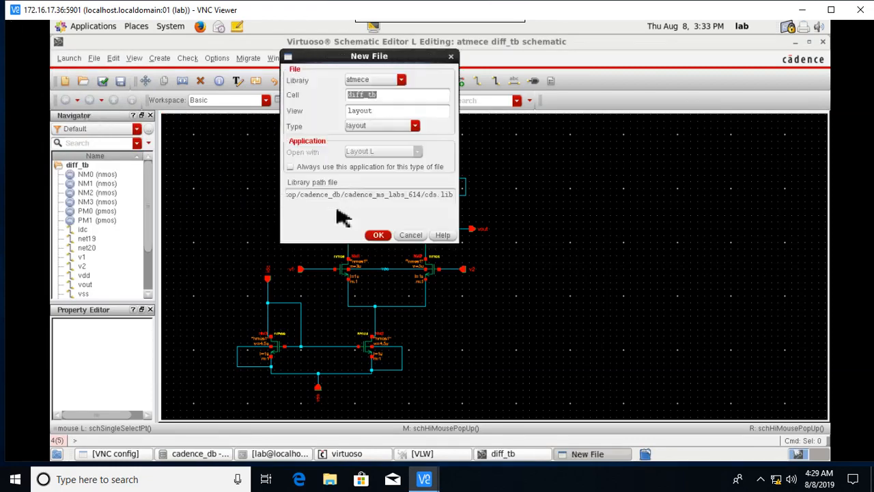
pyautogui.click(380, 234)
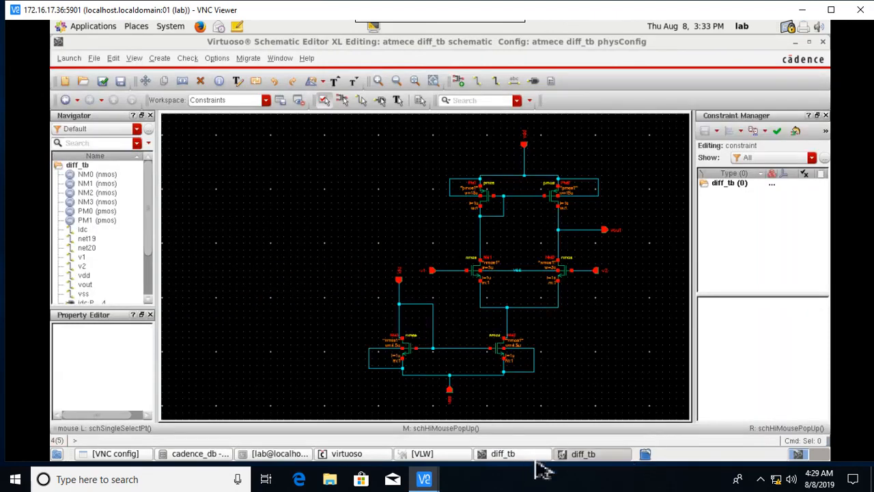
# Maximize the layout window and generate all devices, pins and boundary from the extracted schematic.
pyautogui.click(600, 456)
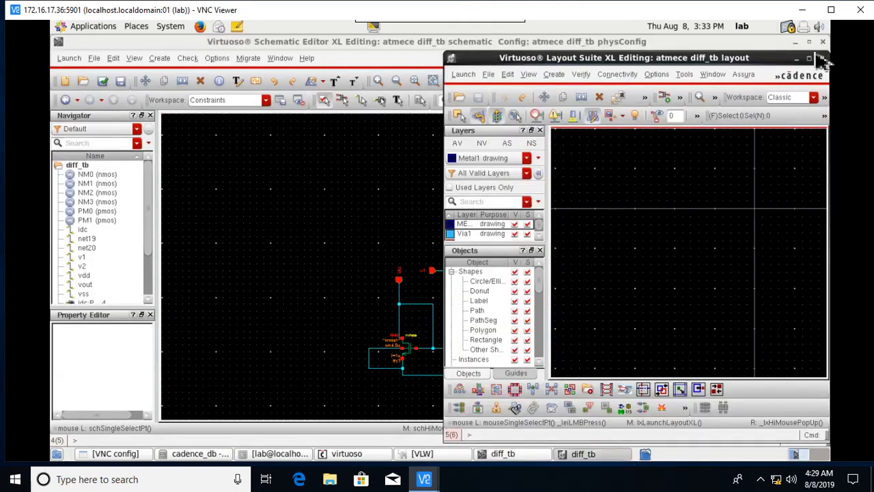
pyautogui.click(809, 59)
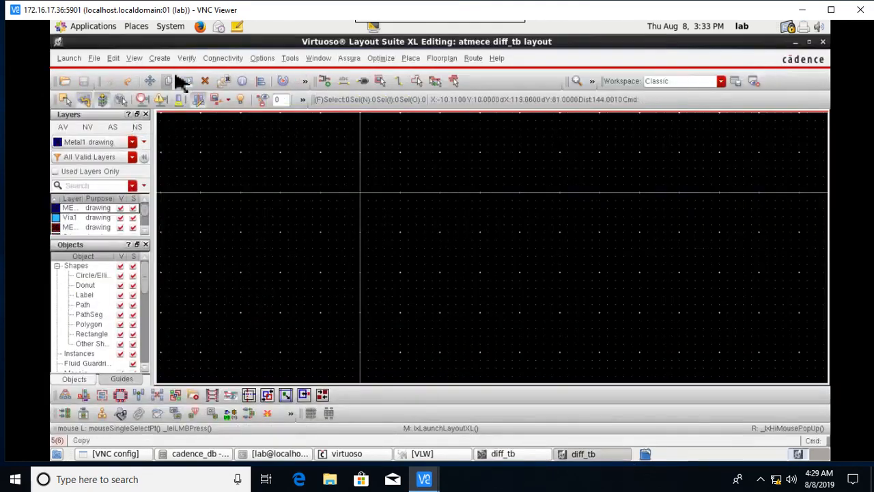
pyautogui.click(228, 59)
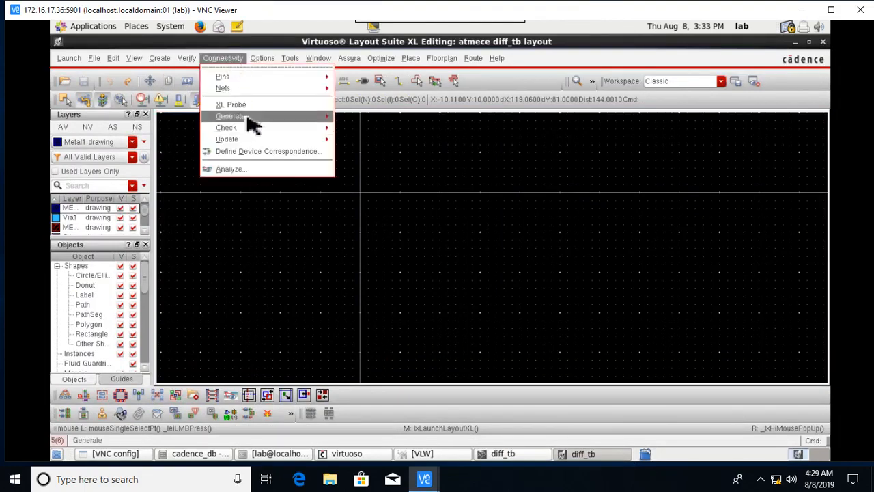
pyautogui.moveTo(272, 119)
pyautogui.click(373, 125)
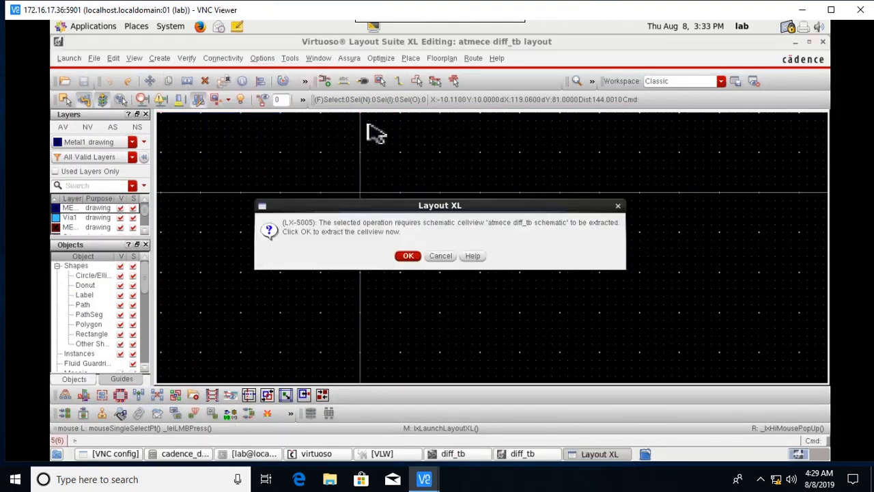
pyautogui.click(407, 259)
pyautogui.click(470, 359)
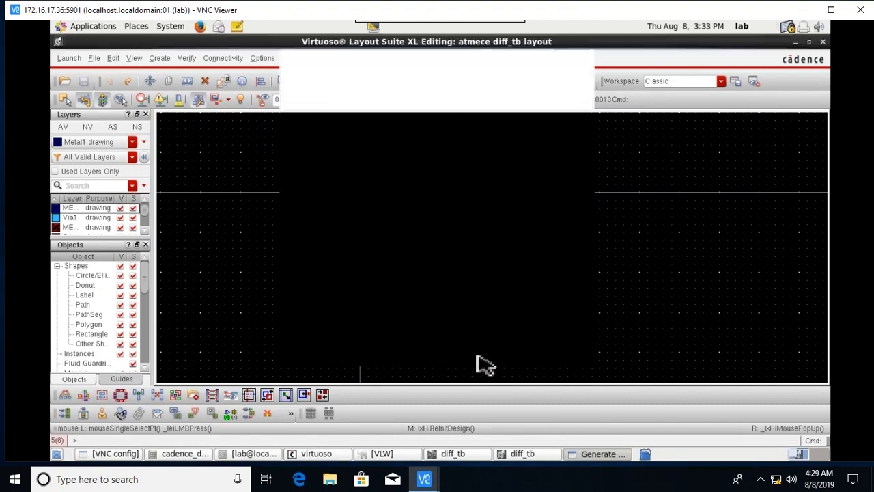
pyautogui.keyDown('ctrl'); pyautogui.scroll(-1, 596, 345); pyautogui.keyUp('ctrl')
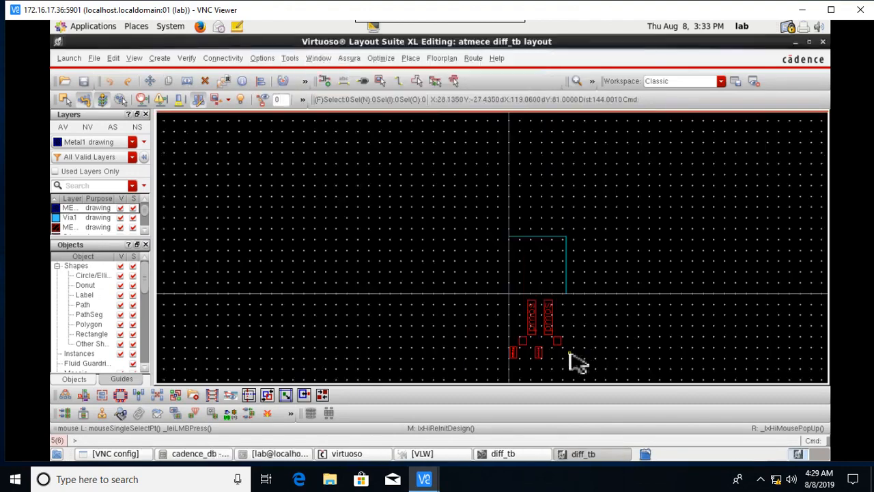
pyautogui.keyDown('ctrl'); pyautogui.scroll(1, 577, 359); pyautogui.keyUp('ctrl')
pyautogui.moveTo(380, 205); pyautogui.dragTo(627, 382)
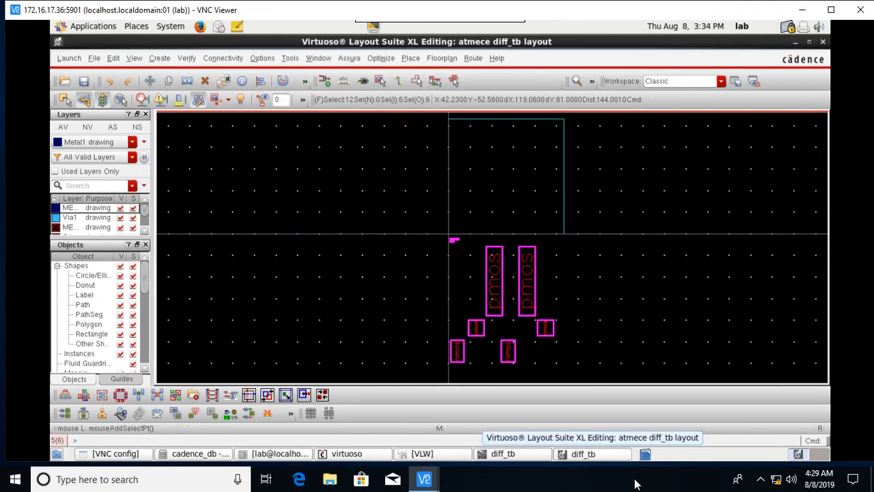
pyautogui.hotkey('shift', 'f')
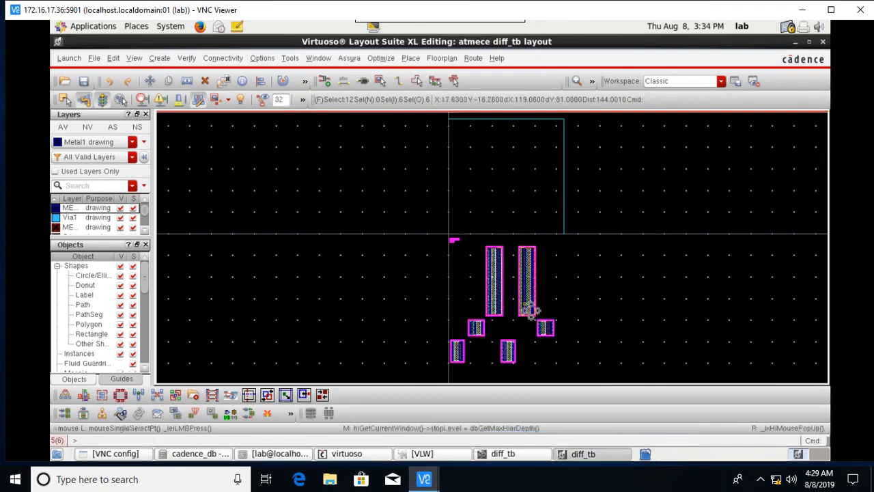
pyautogui.keyDown('ctrl'); pyautogui.scroll(4, 527, 306); pyautogui.keyUp('ctrl')
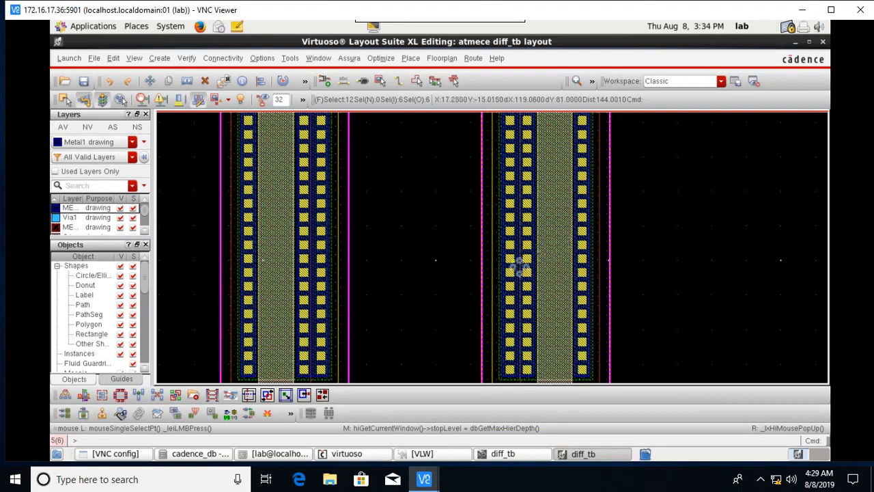
pyautogui.scroll(-1, 519, 267)
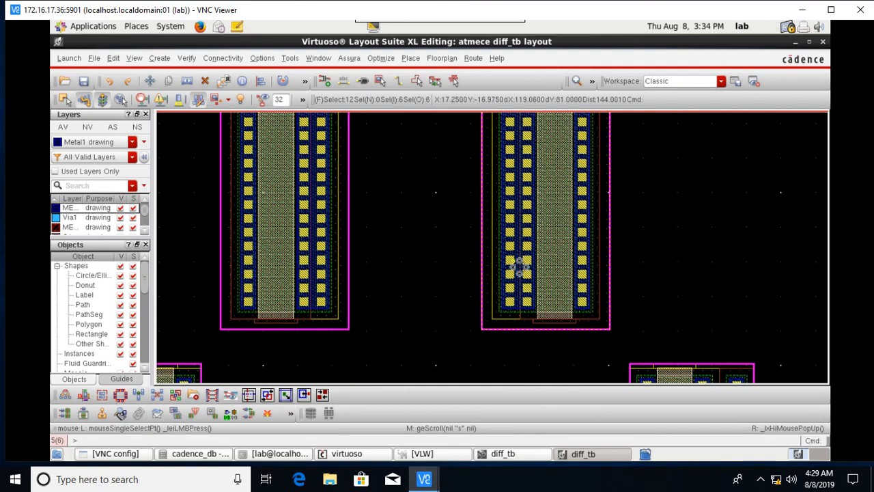
pyautogui.scroll(-2, 519, 267)
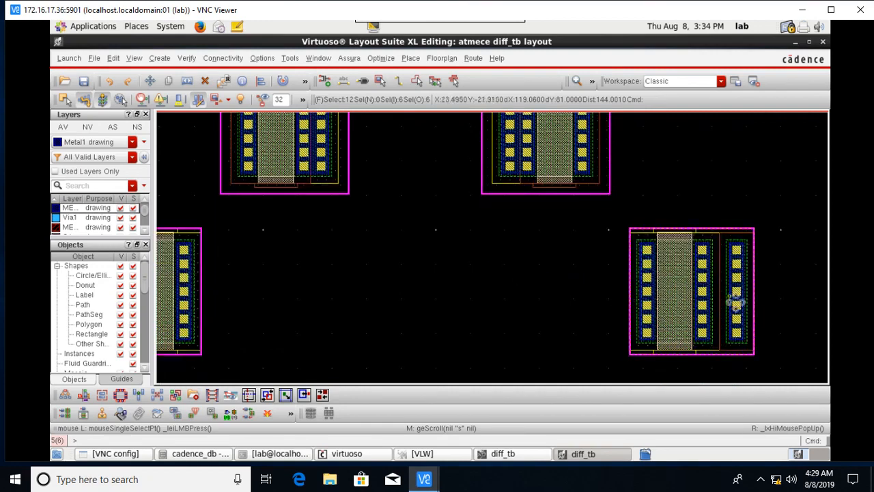
pyautogui.keyDown('shift'); pyautogui.hscroll(-2, 729, 297); pyautogui.keyUp('shift')
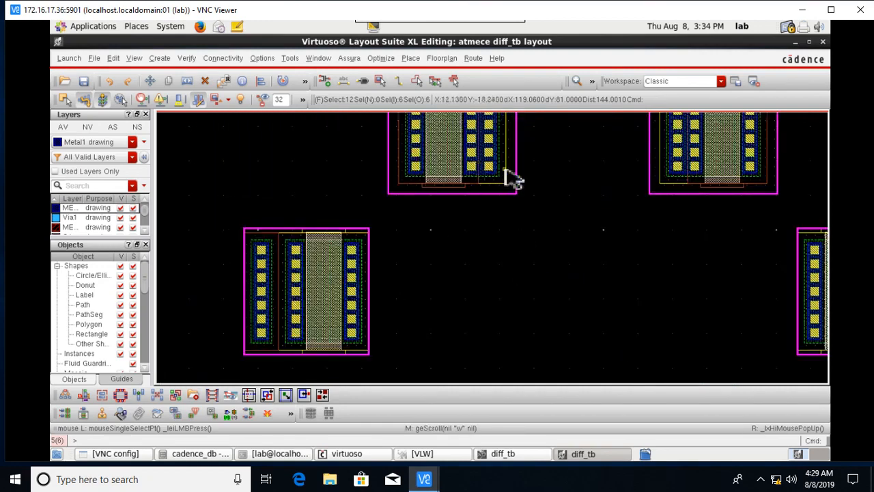
pyautogui.scroll(-3, 668, 290)
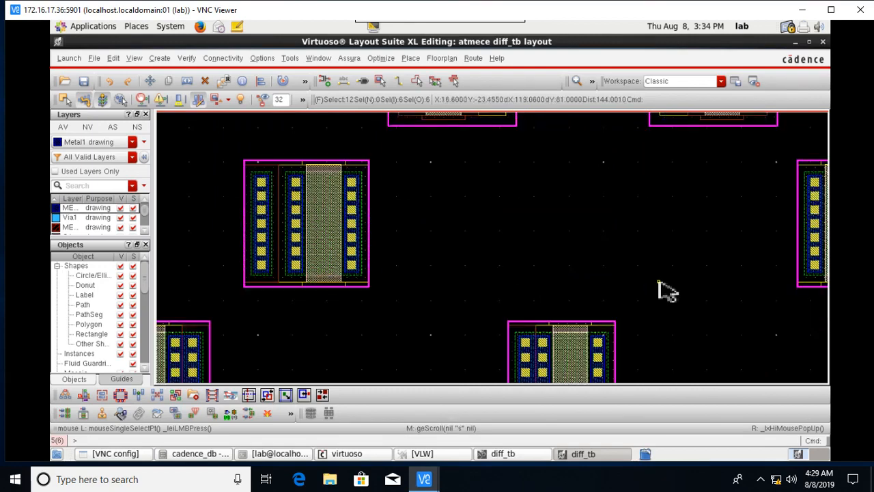
pyautogui.keyDown('shift'); pyautogui.hscroll(-2, 668, 290); pyautogui.keyUp('shift')
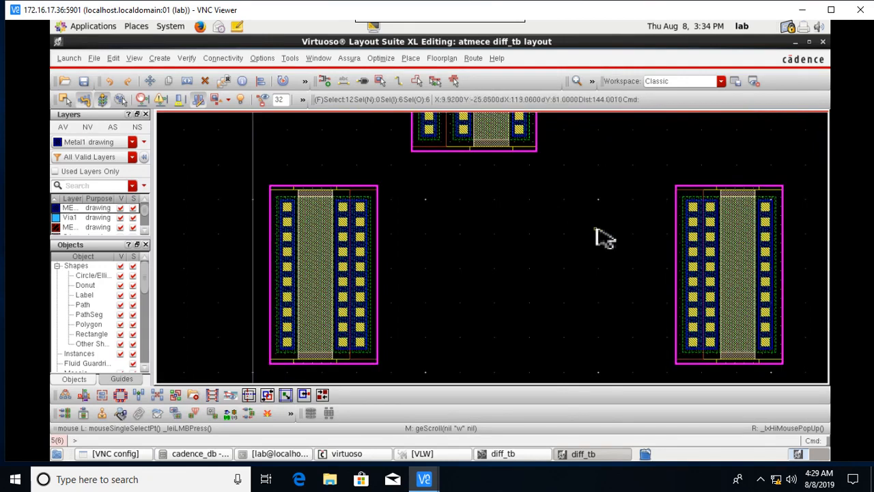
pyautogui.keyDown('ctrl'); pyautogui.scroll(-3, 683, 185); pyautogui.keyUp('ctrl')
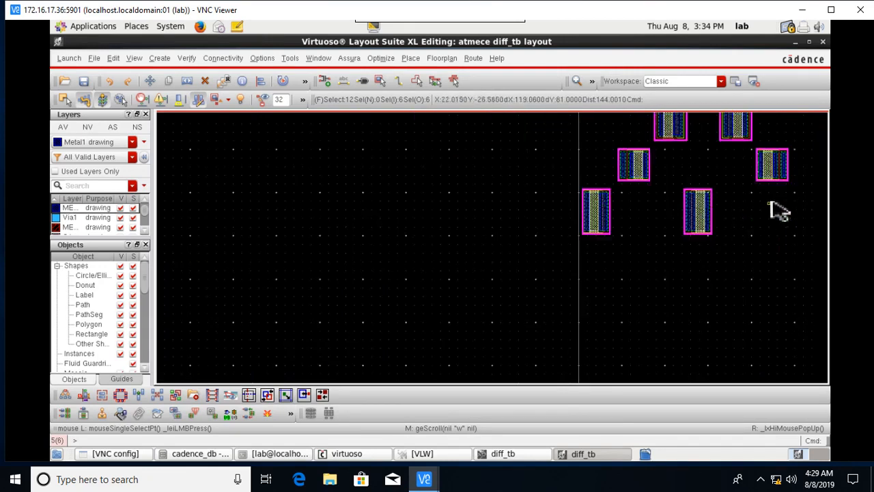
pyautogui.keyDown('shift'); pyautogui.hscroll(2, 772, 201); pyautogui.keyUp('shift')
pyautogui.scroll(3, 771, 201)
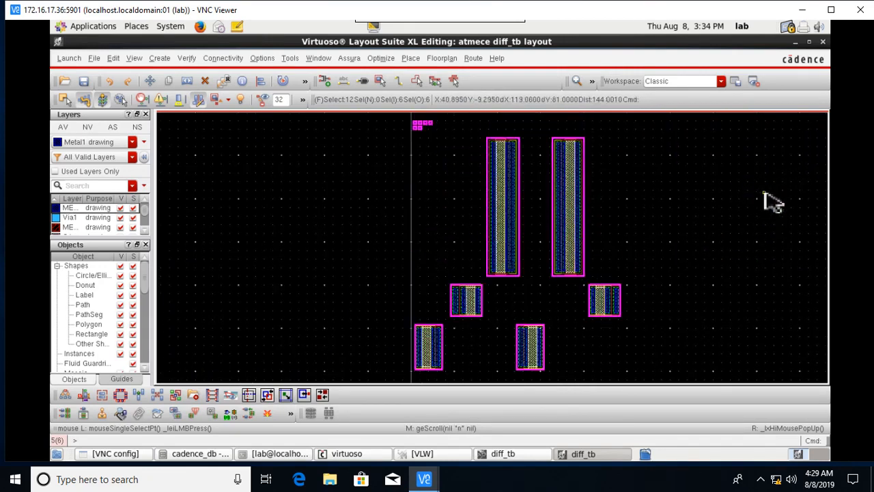
pyautogui.keyDown('ctrl'); pyautogui.scroll(-3, 574, 251); pyautogui.keyUp('ctrl')
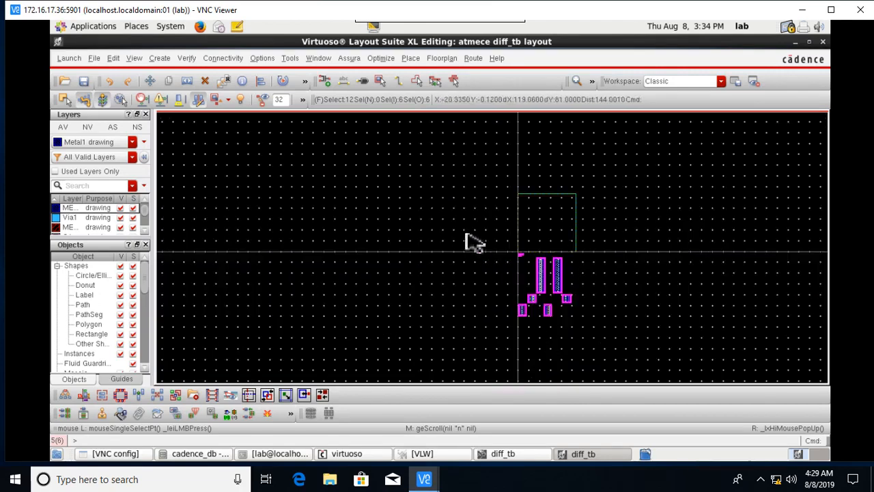
# Show flight lines for the selected incomplete nets.
pyautogui.click(226, 61)
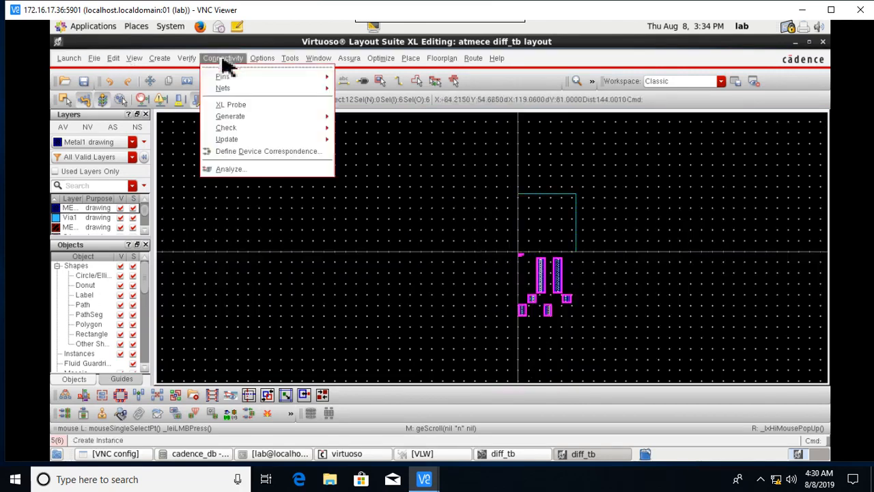
pyautogui.moveTo(243, 90)
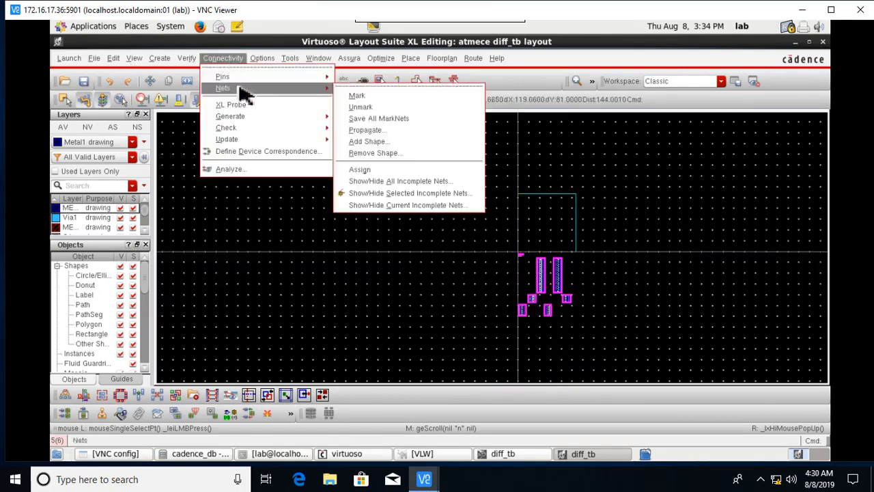
pyautogui.click(406, 193)
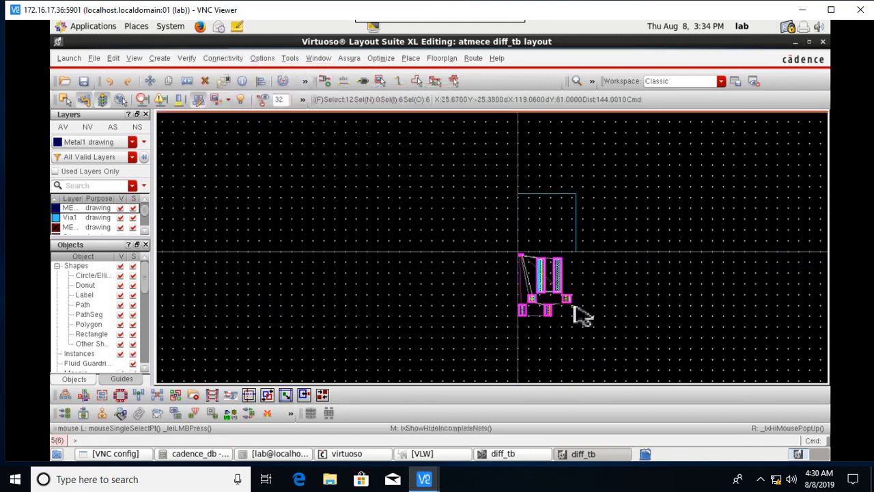
pyautogui.keyDown('ctrl'); pyautogui.scroll(2, 577, 310); pyautogui.keyUp('ctrl')
pyautogui.keyDown('ctrl'); pyautogui.scroll(-1, 682, 296); pyautogui.keyUp('ctrl')
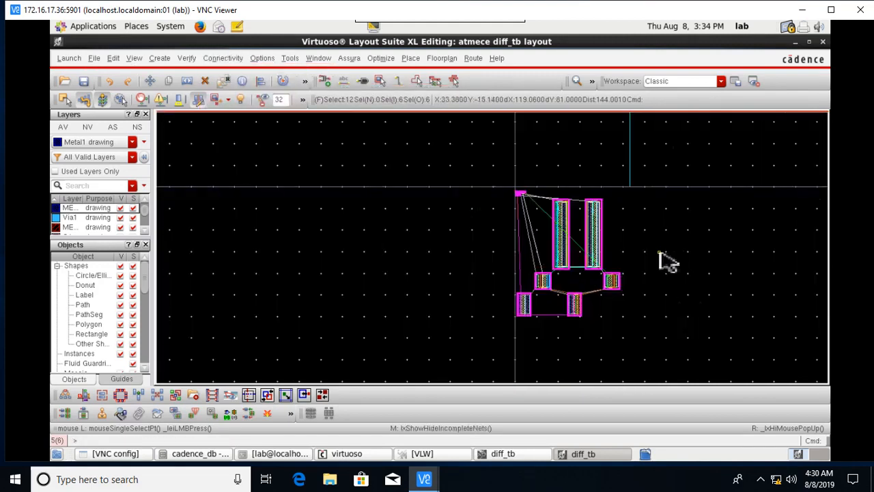
pyautogui.scroll(1, 662, 260)
# Stretch the outline rectangle's right edge further right to widen the placement area.
pyautogui.click(703, 205)
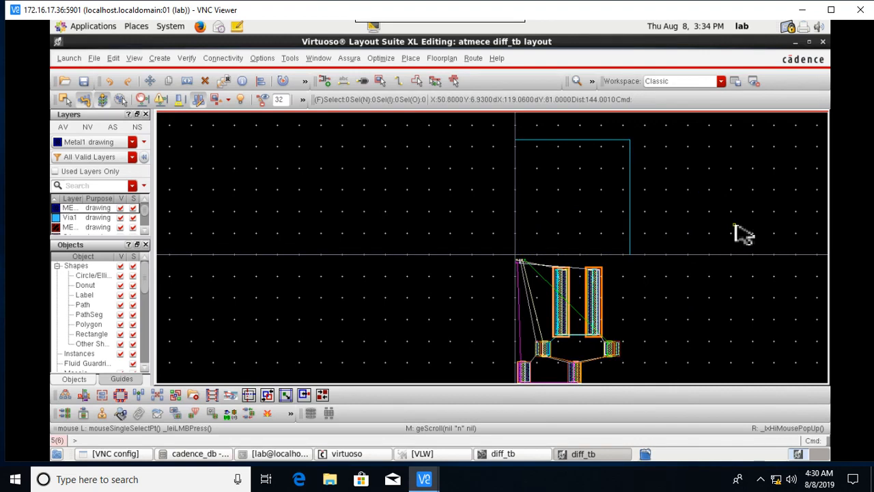
pyautogui.press('s')
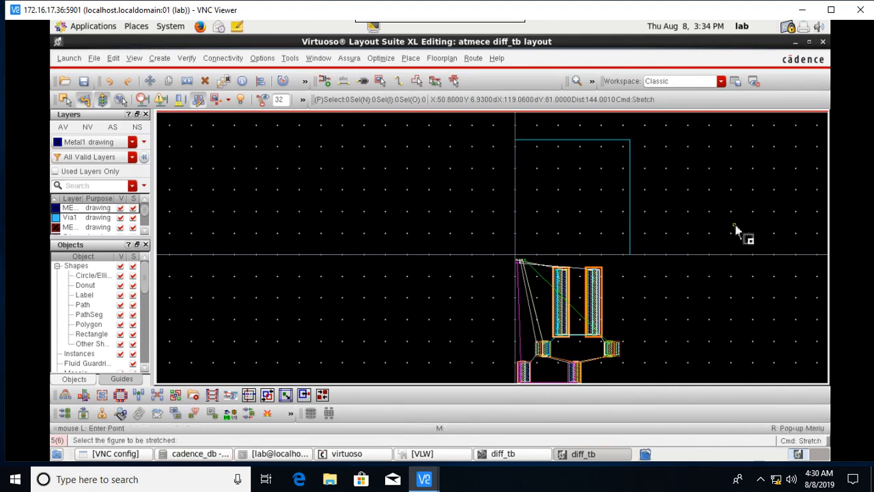
pyautogui.click(629, 200)
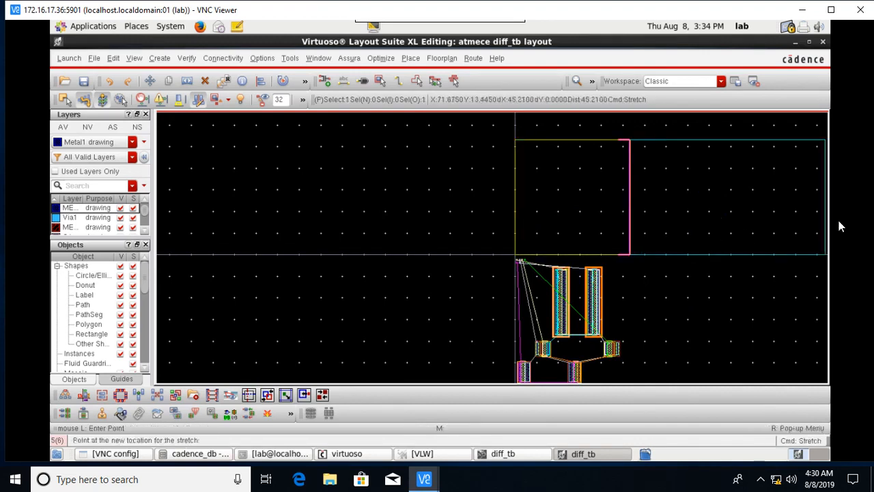
pyautogui.press('Right')
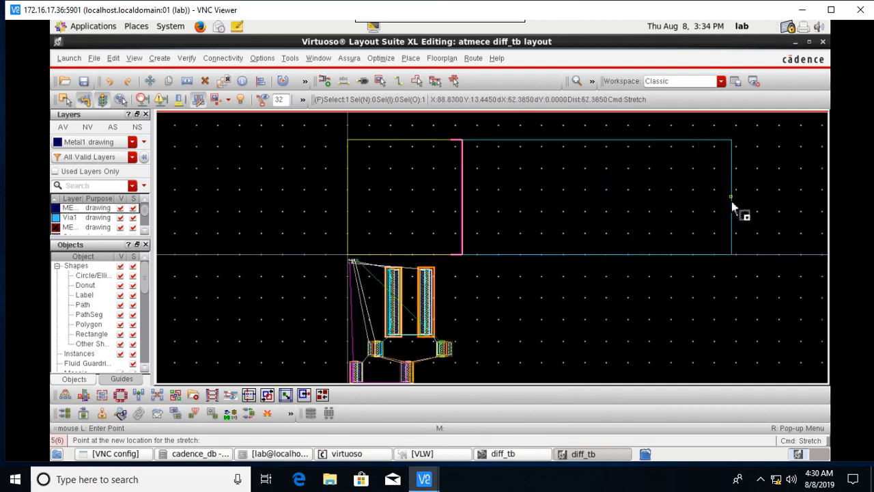
pyautogui.click(732, 203)
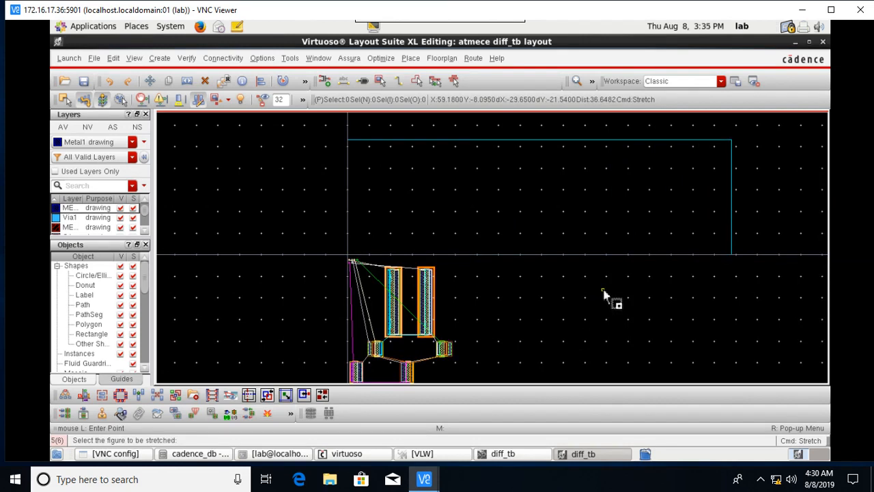
pyautogui.press('Escape')
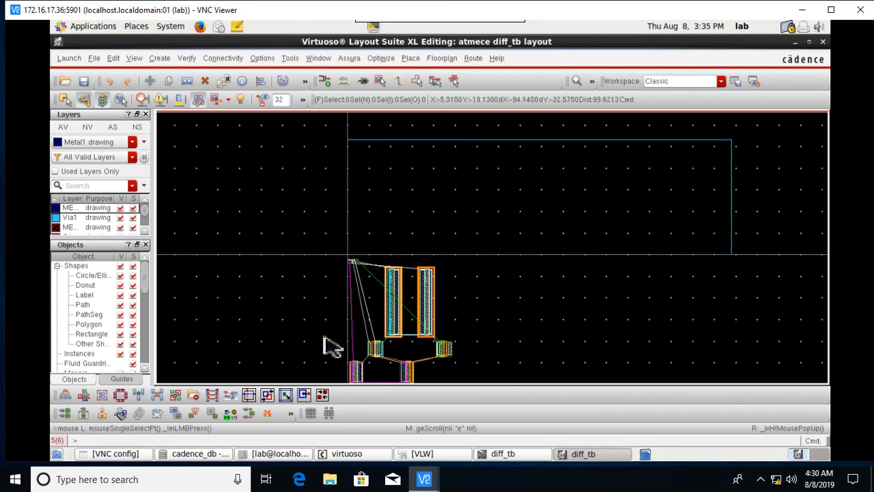
# Rotate the two tall upper transistors right so they lie horizontally.
pyautogui.keyDown('ctrl'); pyautogui.scroll(1, 380, 308); pyautogui.keyUp('ctrl')
pyautogui.keyDown('ctrl'); pyautogui.scroll(-1, 519, 361); pyautogui.keyUp('ctrl')
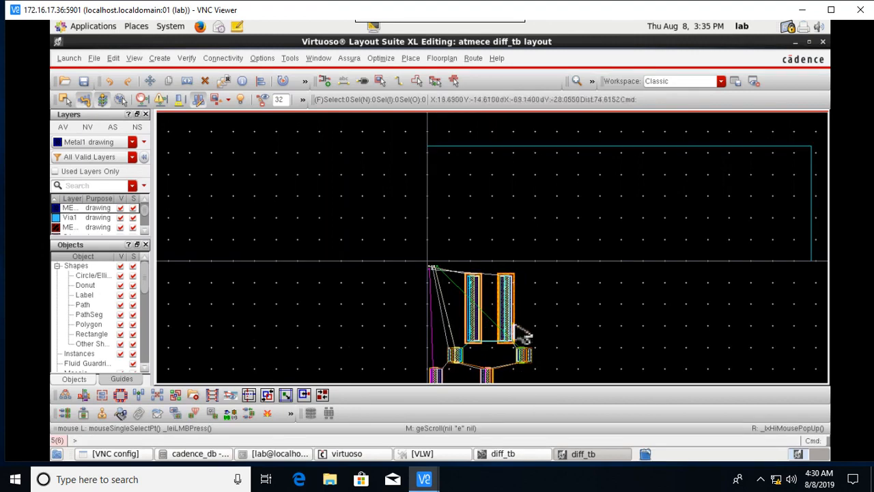
pyautogui.keyDown('ctrl'); pyautogui.scroll(2, 531, 351); pyautogui.keyUp('ctrl')
pyautogui.keyDown('ctrl'); pyautogui.scroll(-2, 505, 290); pyautogui.keyUp('ctrl')
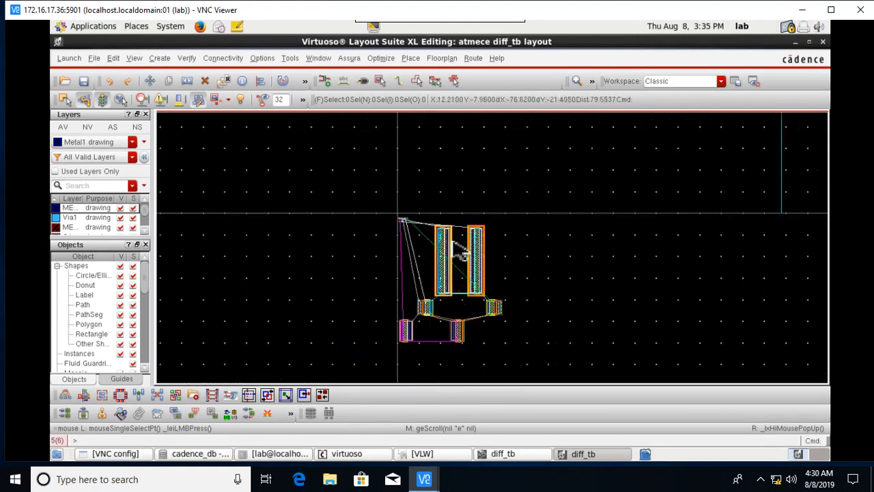
pyautogui.keyDown('ctrl'); pyautogui.scroll(1, 462, 253); pyautogui.keyUp('ctrl')
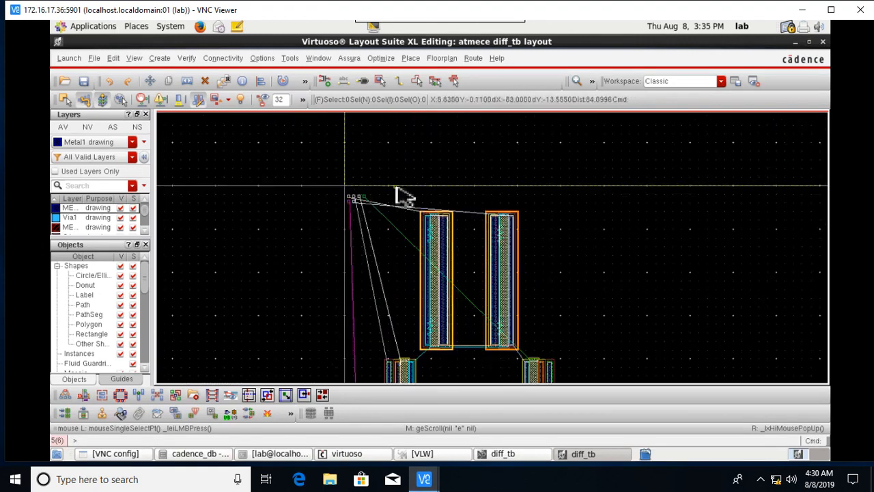
pyautogui.moveTo(389, 198); pyautogui.dragTo(543, 369)
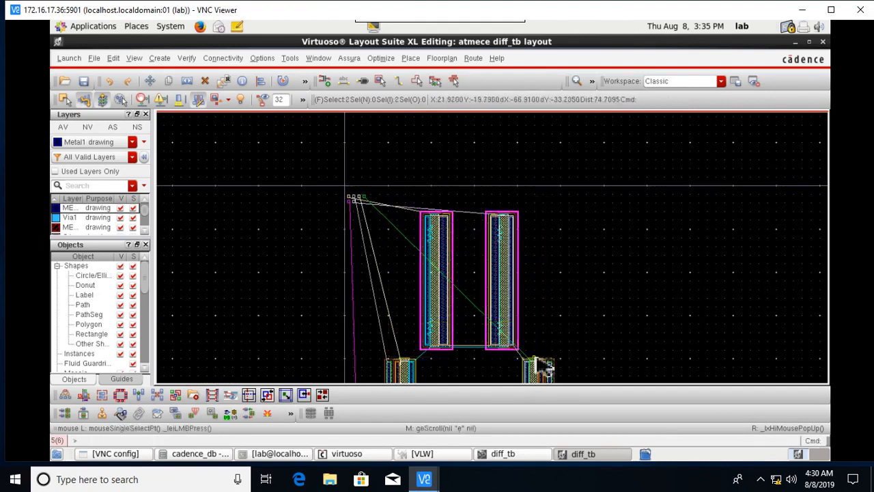
pyautogui.rightClick(507, 281)
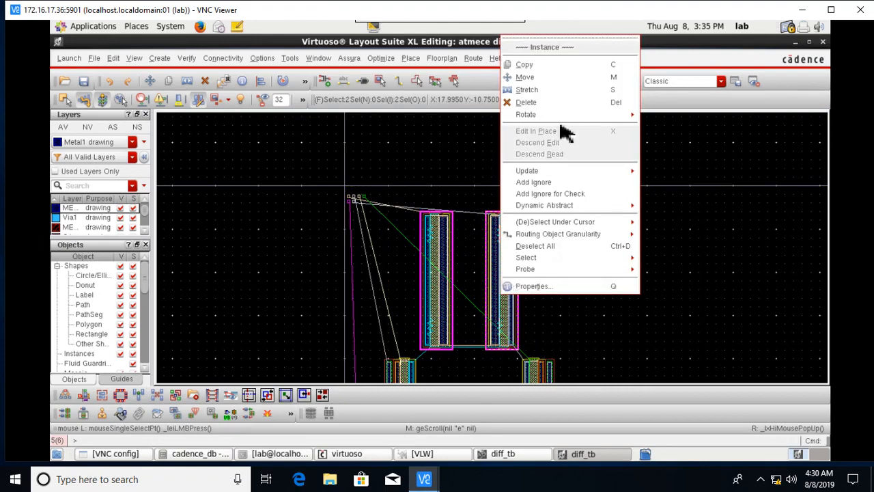
pyautogui.moveTo(550, 117)
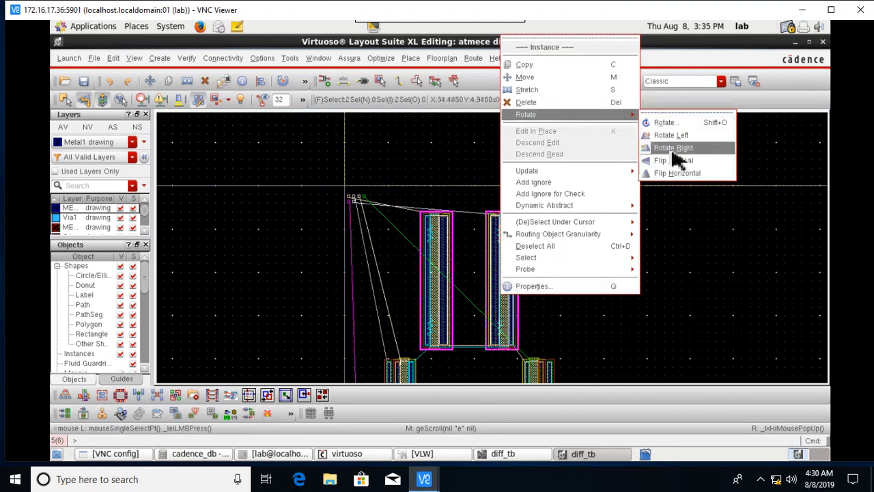
pyautogui.click(673, 150)
pyautogui.keyDown('ctrl'); pyautogui.scroll(-1, 509, 310); pyautogui.keyUp('ctrl')
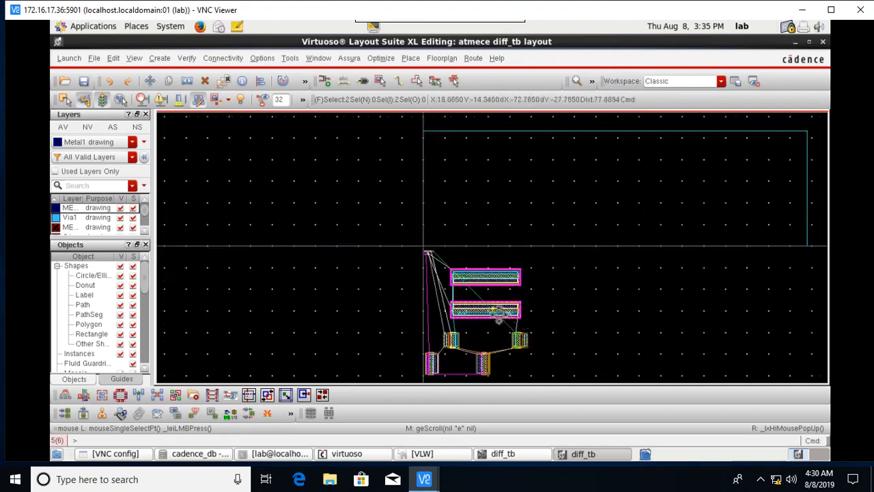
# Move the two rotated transistors up and right inside the outline, with any-angle snapping.
pyautogui.press('m')
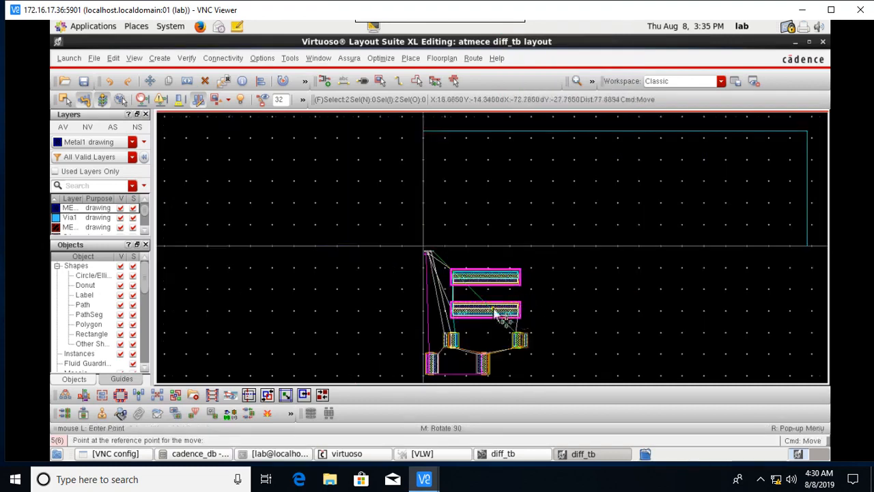
pyautogui.click(486, 291)
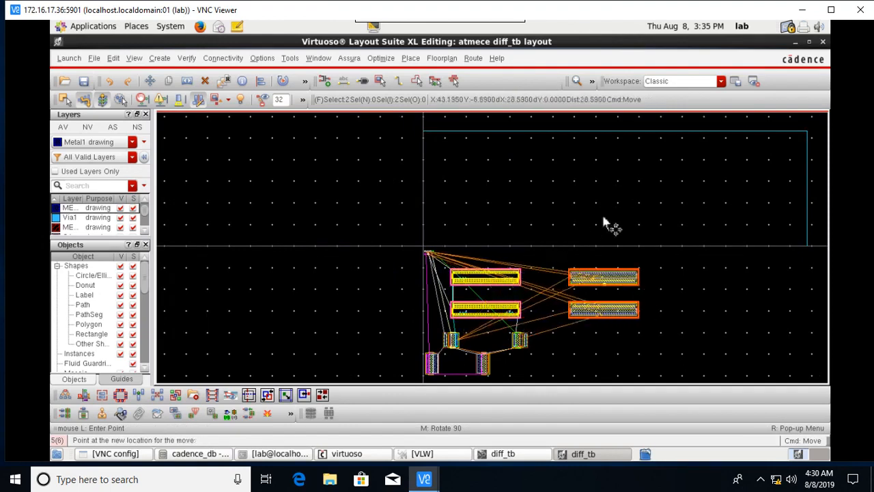
pyautogui.press('F3')
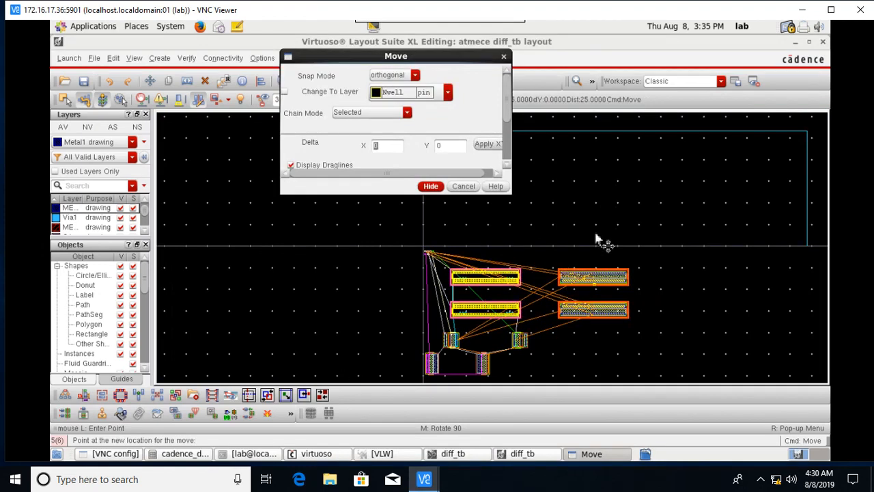
pyautogui.click(416, 75)
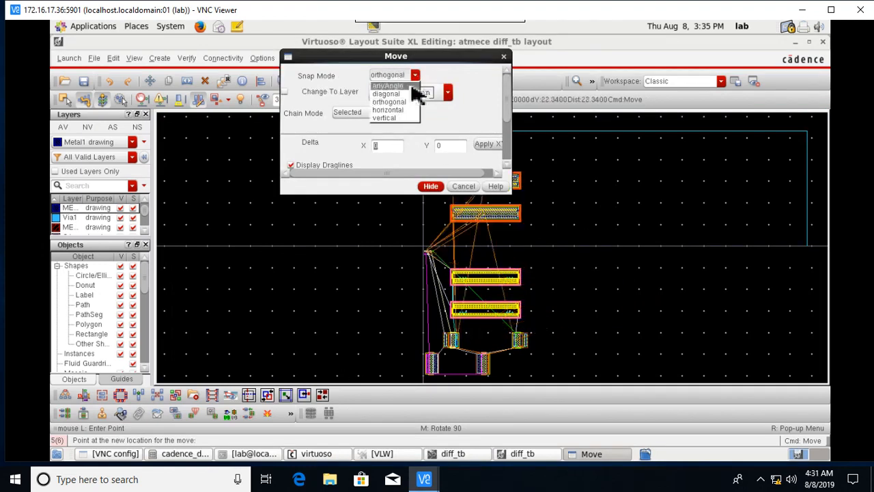
pyautogui.click(412, 87)
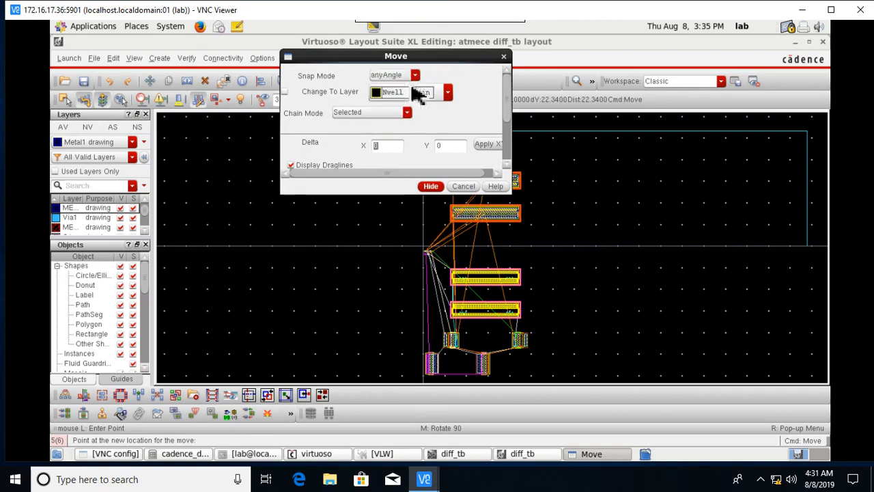
pyautogui.click(431, 187)
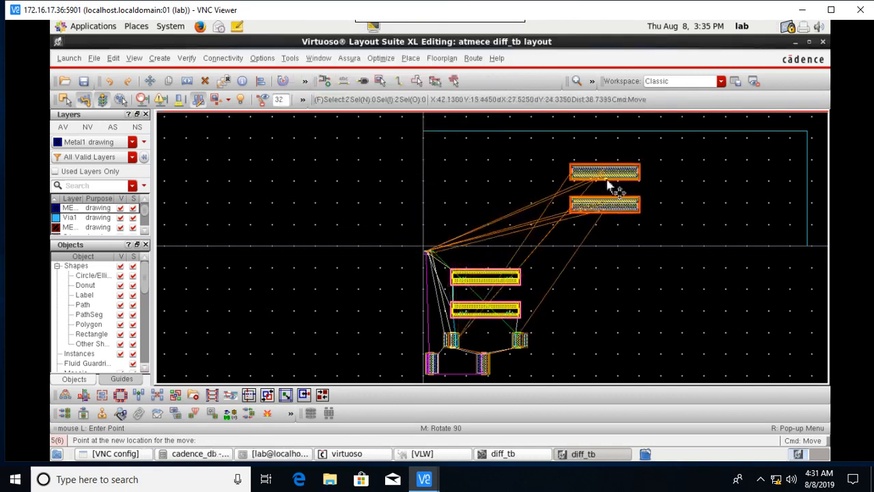
pyautogui.click(610, 189)
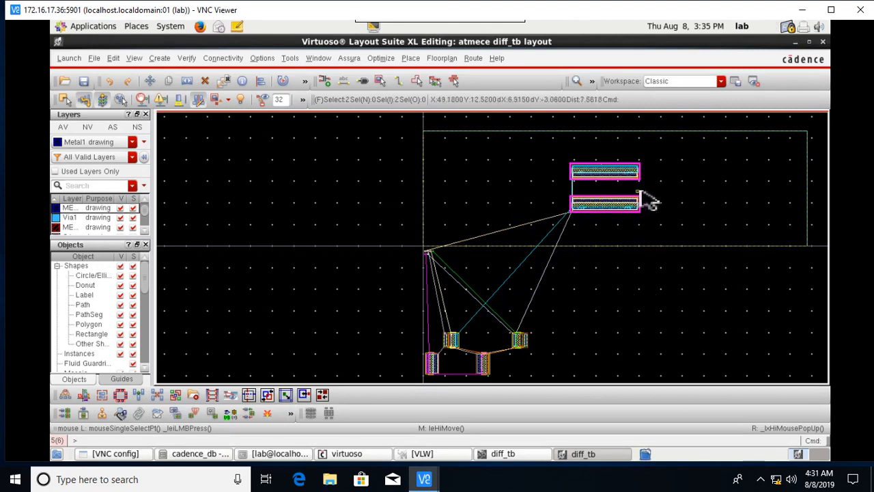
# Raise the two wide transistor arrays higher in the outline.
pyautogui.hotkey('shift', 'z')
pyautogui.hotkey('ctrl', 'z')
pyautogui.hotkey('ctrl', 'z')
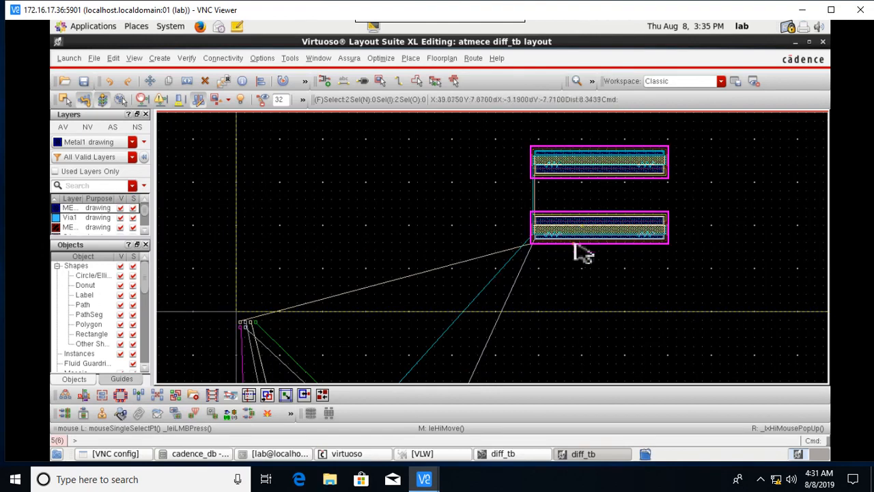
pyautogui.press('m')
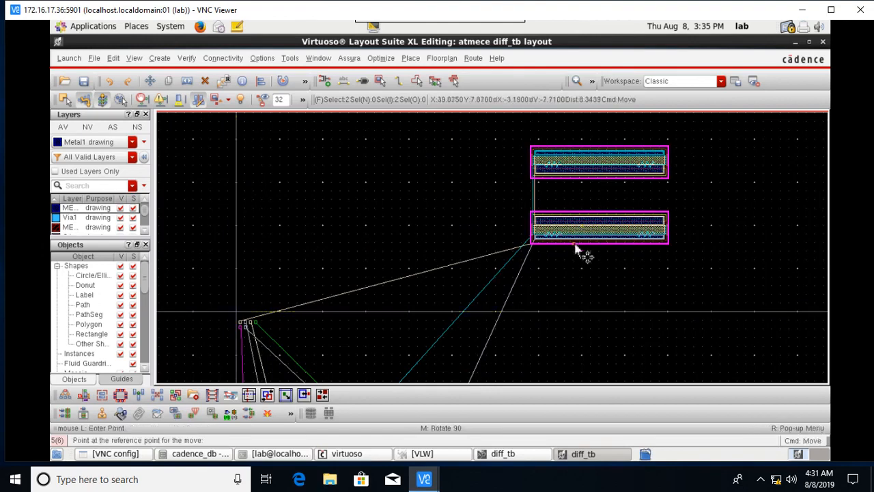
pyautogui.press('F3')
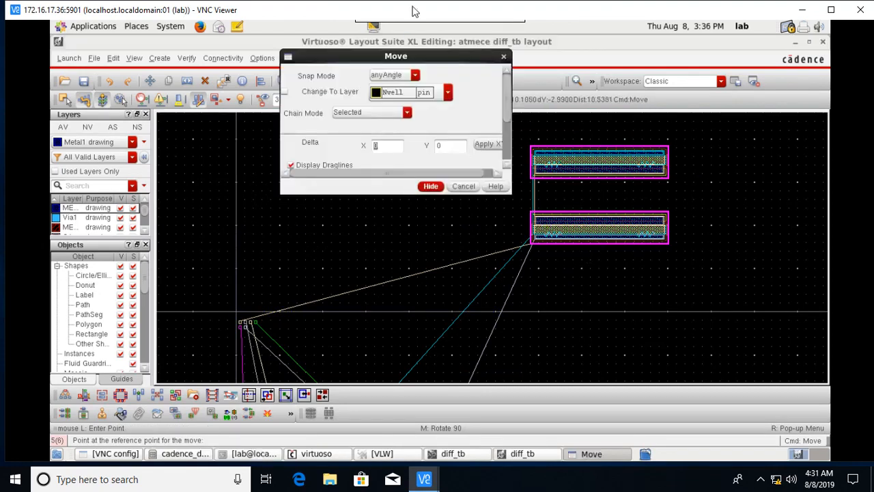
pyautogui.click(431, 187)
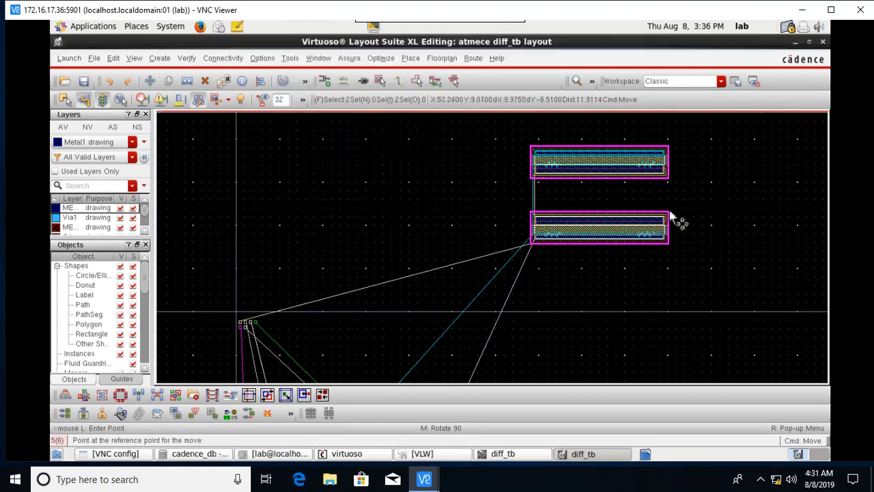
pyautogui.scroll(1, 618, 195)
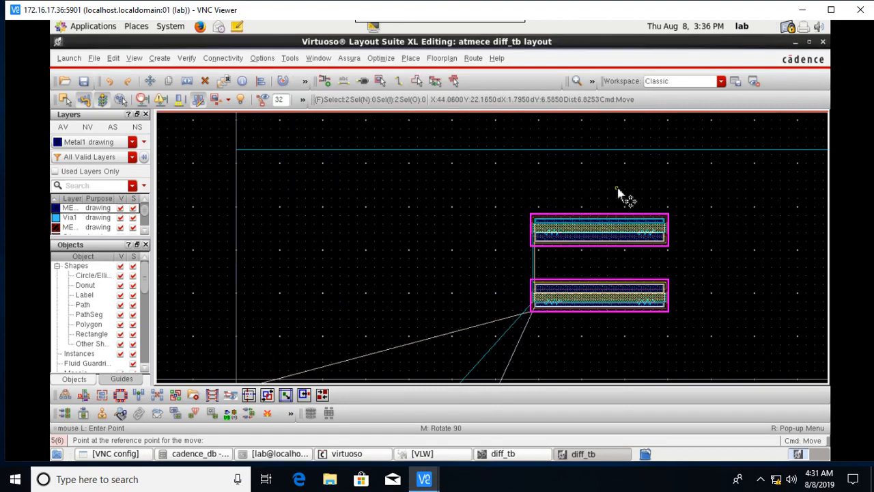
pyautogui.click(608, 244)
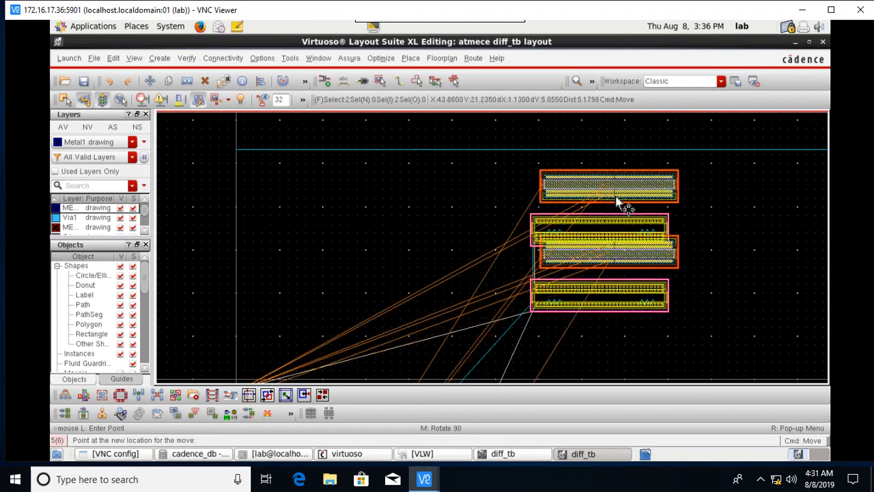
pyautogui.click(627, 207)
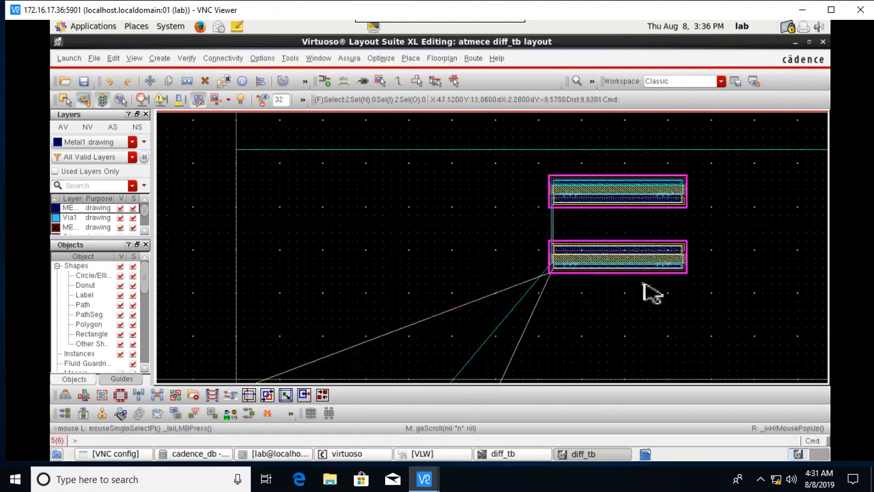
# Move the lower wide array up so it sits just beneath the upper one.
pyautogui.keyDown('ctrl'); pyautogui.scroll(1, 644, 271); pyautogui.keyUp('ctrl')
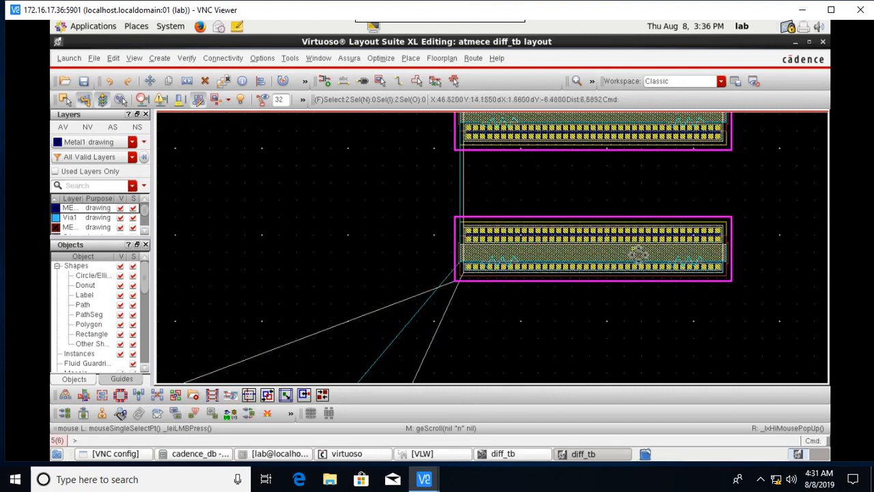
pyautogui.keyDown('ctrl'); pyautogui.scroll(1, 653, 267); pyautogui.keyUp('ctrl')
pyautogui.keyDown('ctrl'); pyautogui.scroll(-1, 645, 260); pyautogui.keyUp('ctrl')
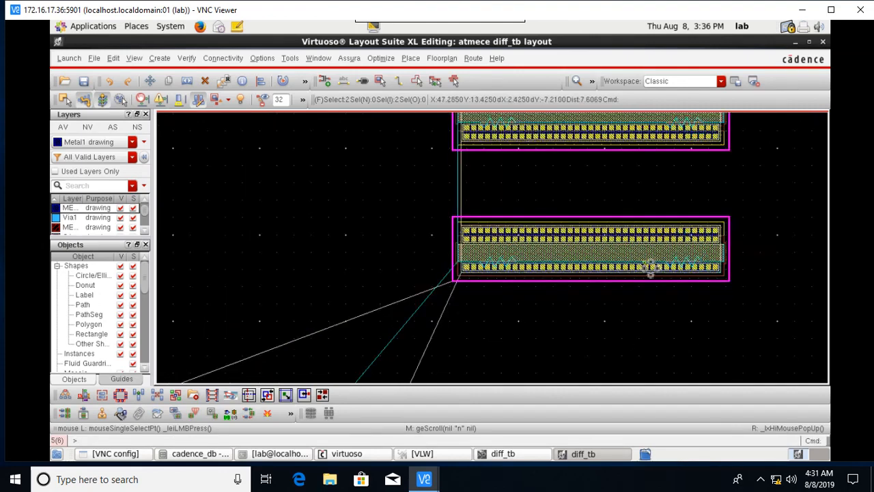
pyautogui.click(640, 254)
pyautogui.press('m')
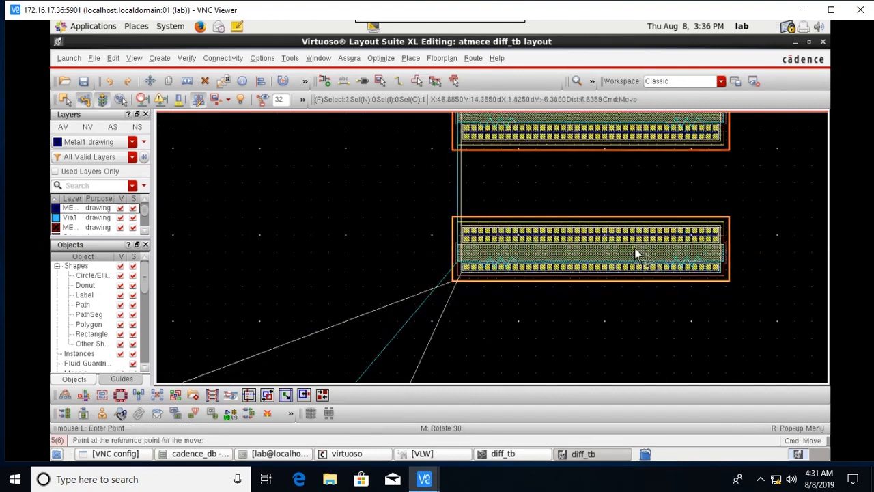
pyautogui.click(635, 254)
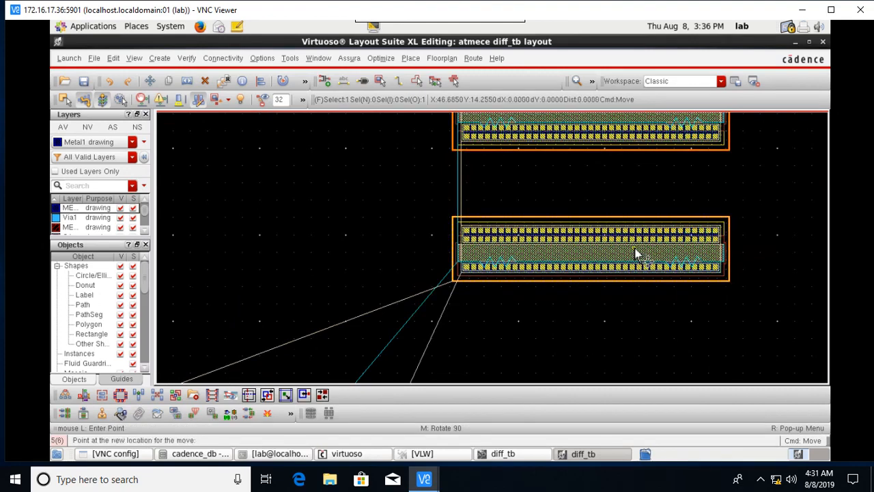
pyautogui.click(635, 254)
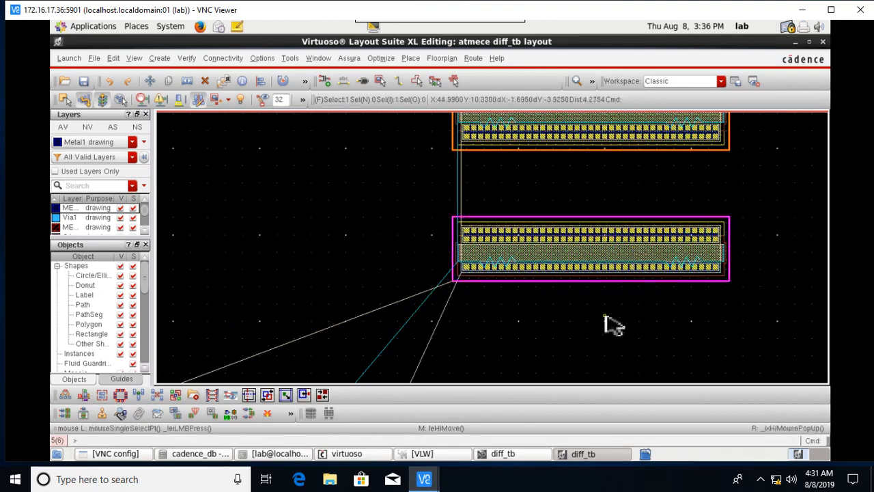
pyautogui.press('m')
pyautogui.click(618, 257)
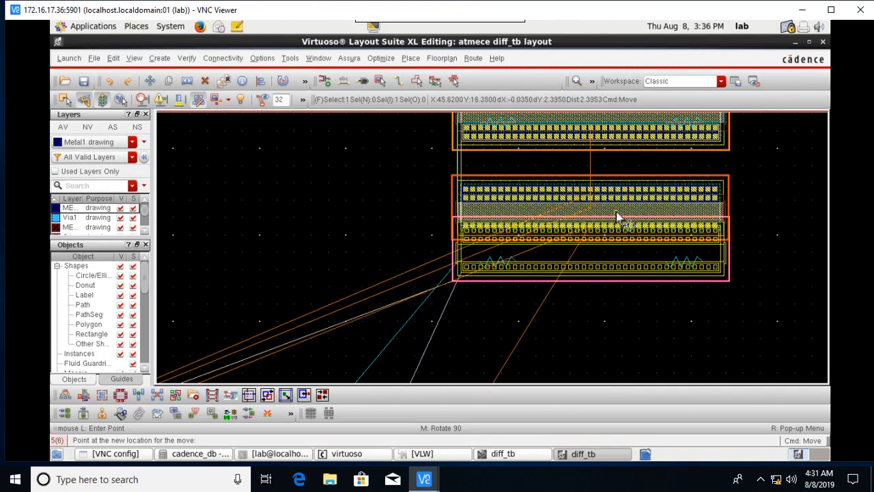
pyautogui.click(617, 217)
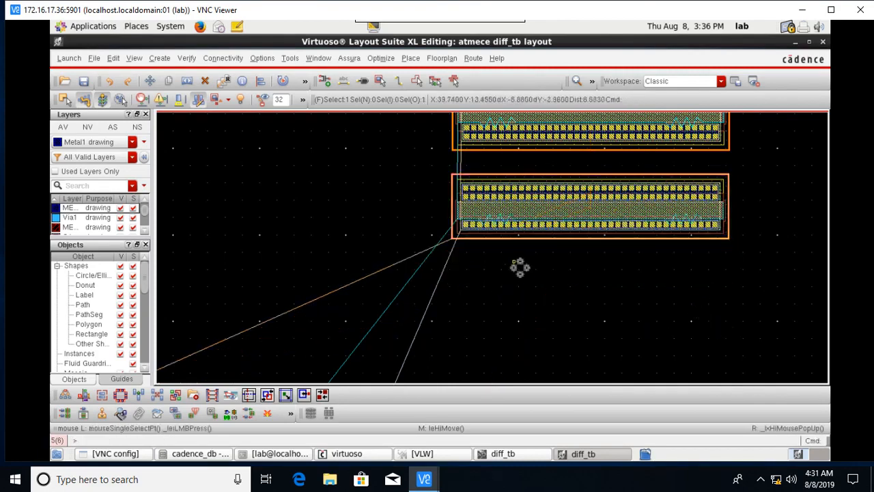
# Box-select the two upper small transistors.
pyautogui.scroll(-2, 519, 267)
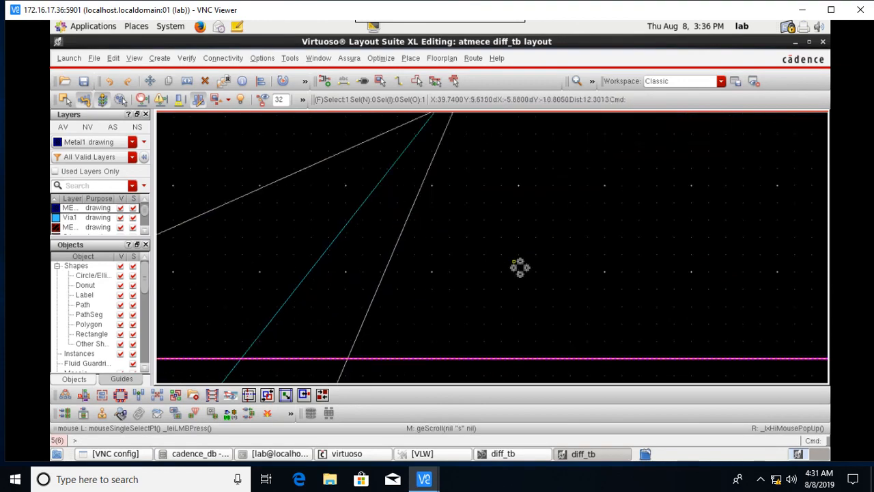
pyautogui.scroll(-3, 520, 267)
pyautogui.keyDown('shift'); pyautogui.hscroll(-3, 517, 269); pyautogui.keyUp('shift')
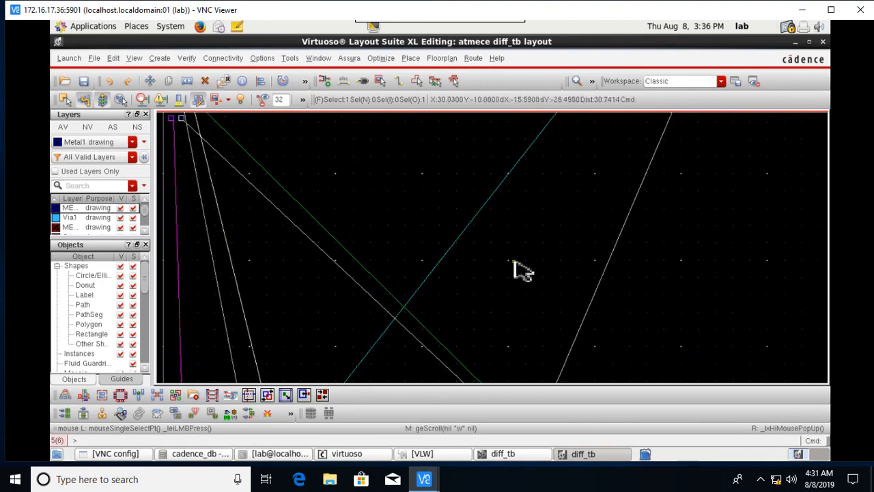
pyautogui.keyDown('shift'); pyautogui.hscroll(-3, 519, 268); pyautogui.keyUp('shift')
pyautogui.scroll(-4, 522, 269)
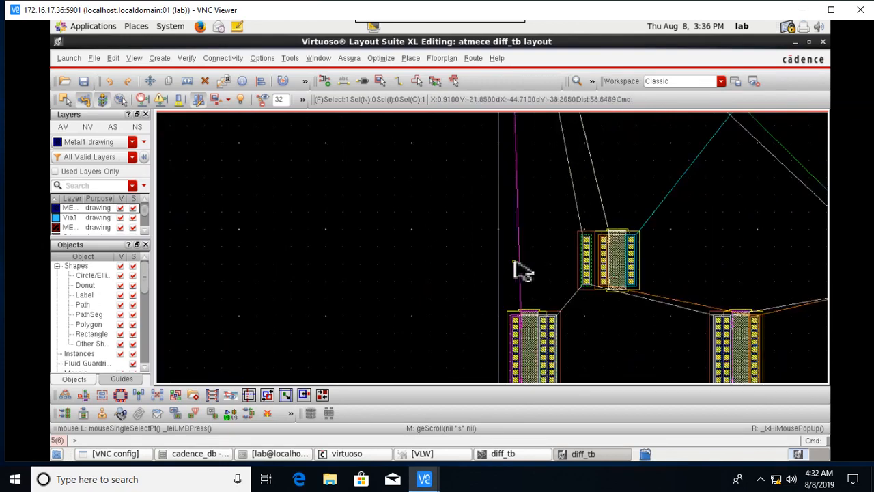
pyautogui.keyDown('shift'); pyautogui.hscroll(3, 522, 270); pyautogui.keyUp('shift')
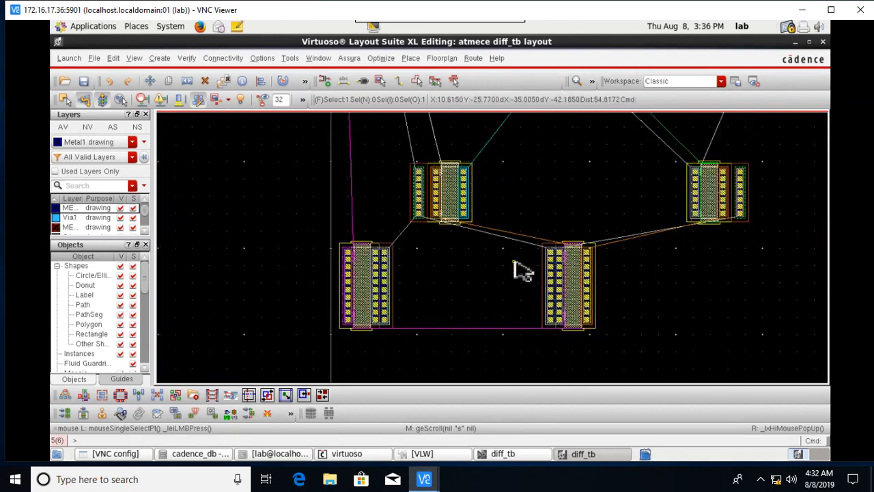
pyautogui.click(385, 131)
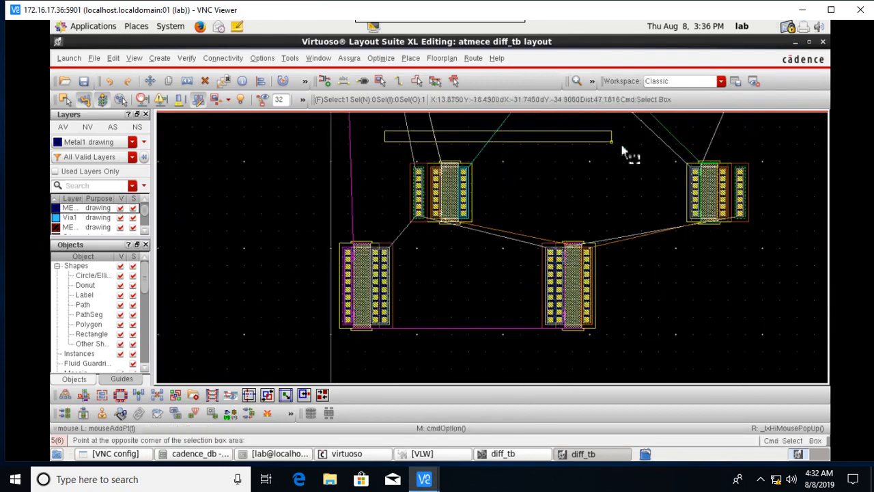
pyautogui.click(775, 232)
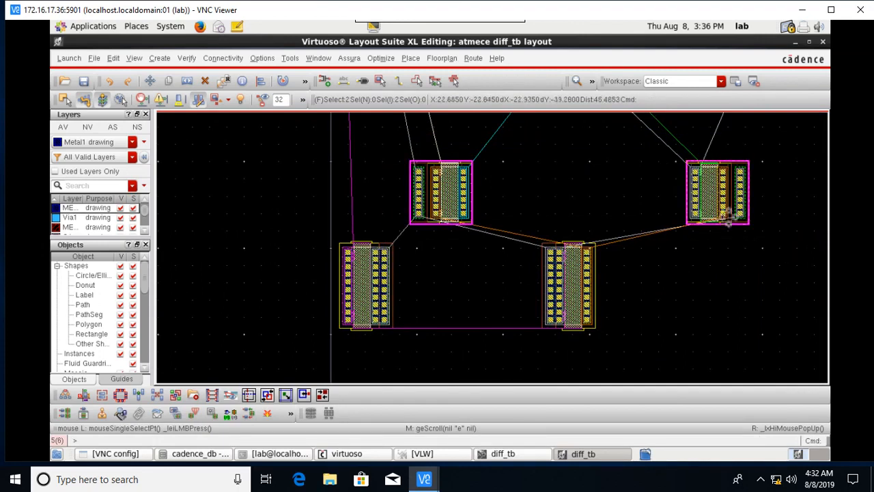
# Move the two small transistors side by side just below the stacked wide arrays.
pyautogui.press('m')
pyautogui.click(721, 214)
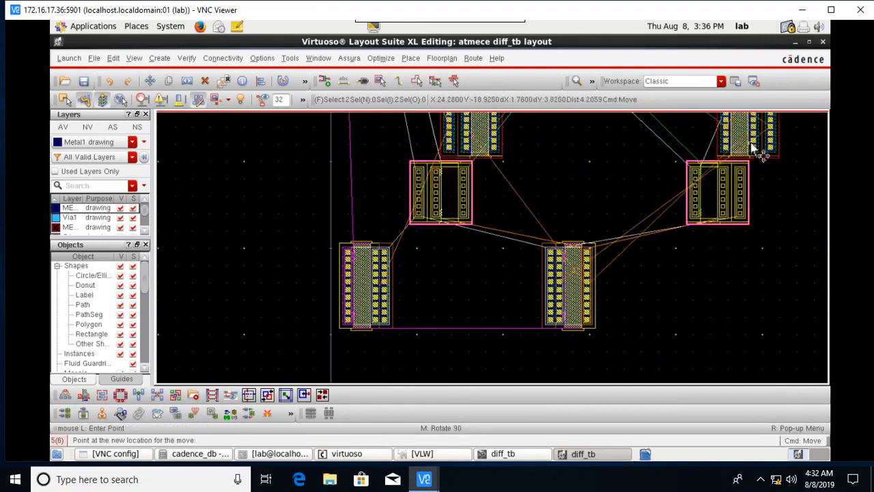
pyautogui.scroll(-8, 761, 154)
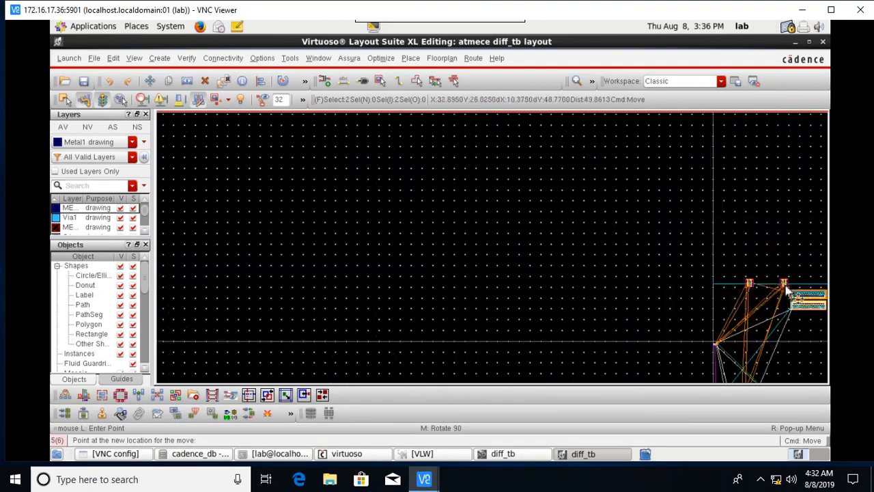
pyautogui.press('Right')
pyautogui.scroll(1, 673, 334)
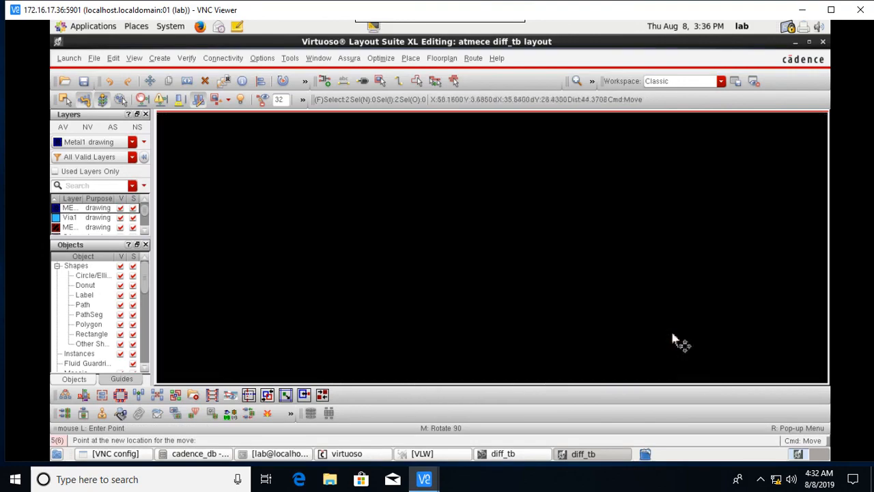
pyautogui.scroll(4, 717, 326)
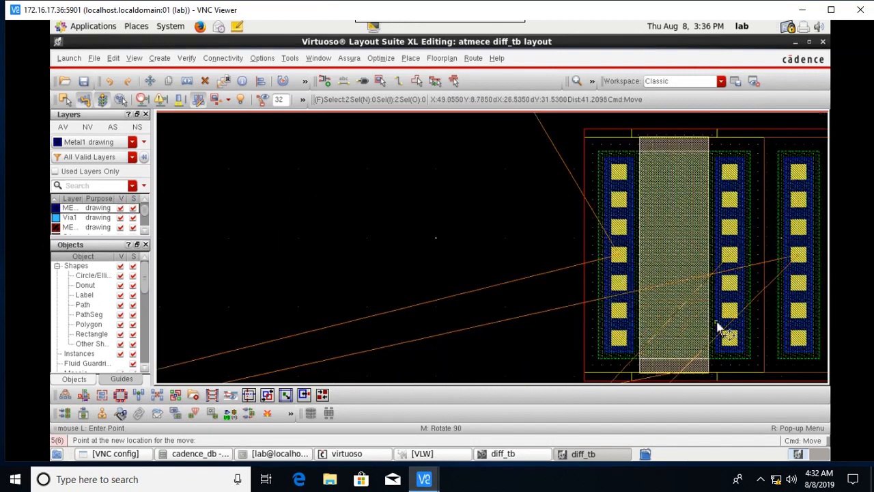
pyautogui.scroll(-3, 717, 326)
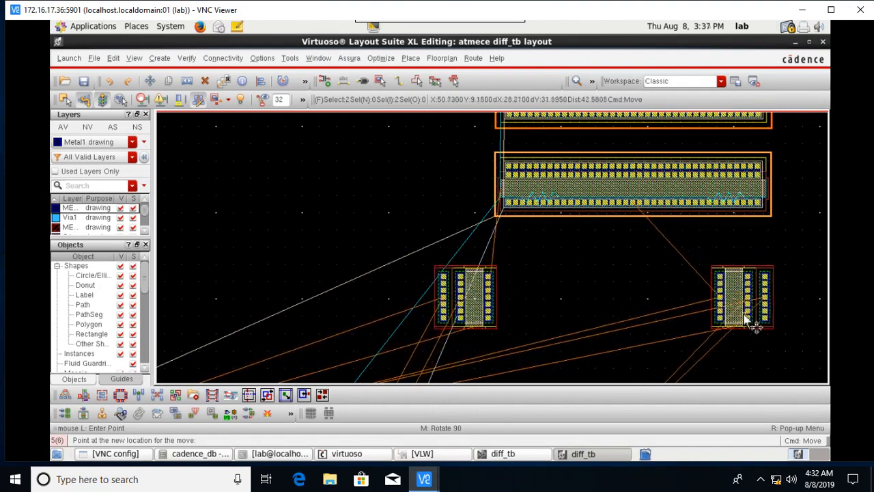
pyautogui.click(749, 314)
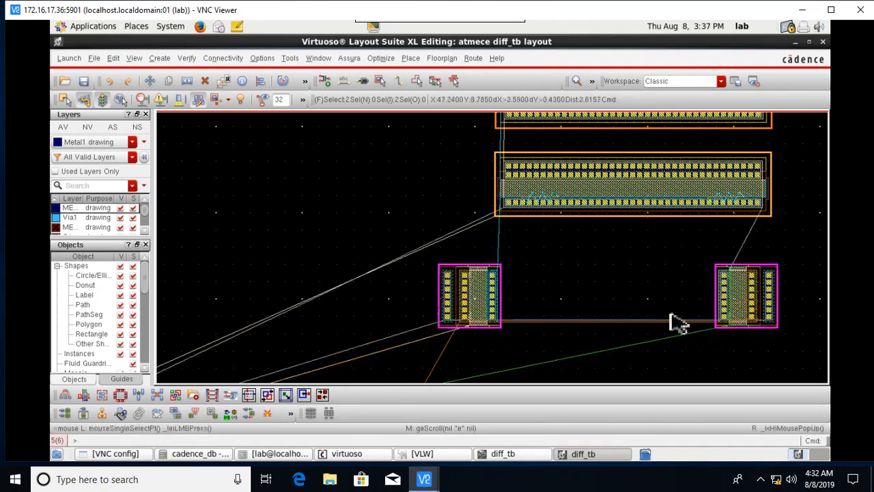
pyautogui.click(631, 290)
# Move the left small transistor rightward, closer to its partner beneath the wide arrays.
pyautogui.click(484, 306)
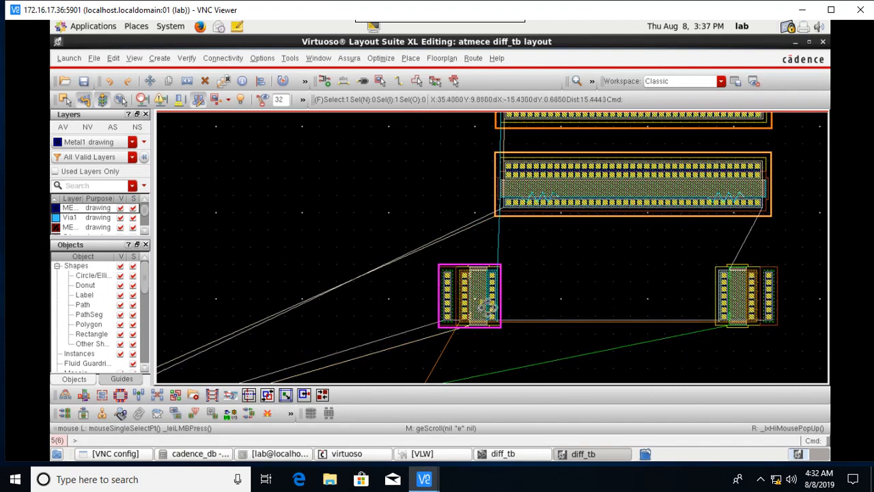
pyautogui.click(485, 305)
pyautogui.click(484, 306)
pyautogui.press('m')
pyautogui.click(485, 306)
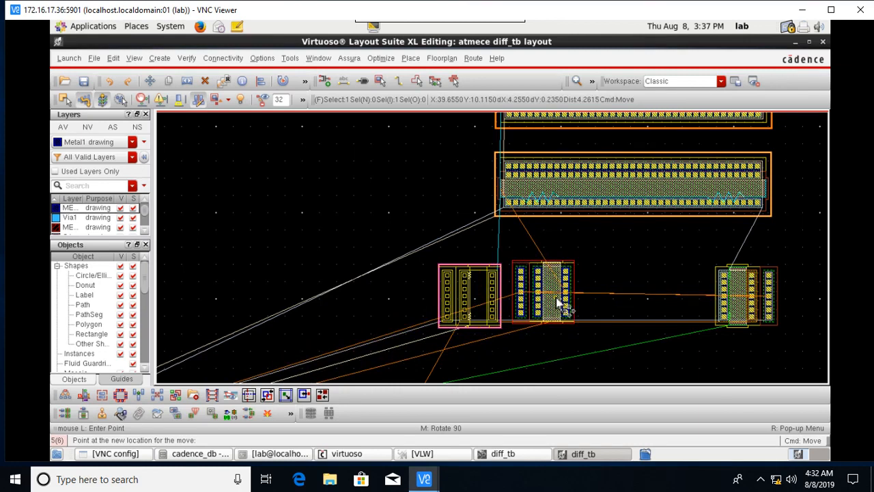
pyautogui.click(558, 302)
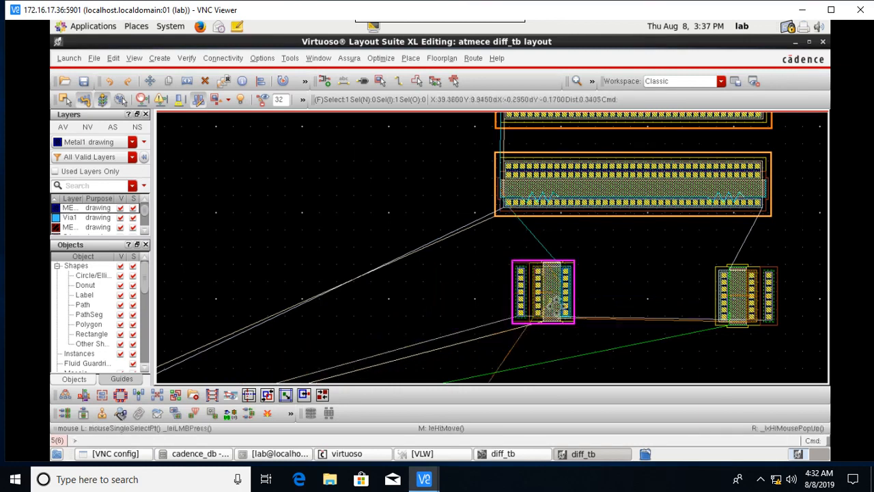
# Flip the left and right small transistors horizontally with Rotate > Flip Horizontal.
pyautogui.rightClick(558, 306)
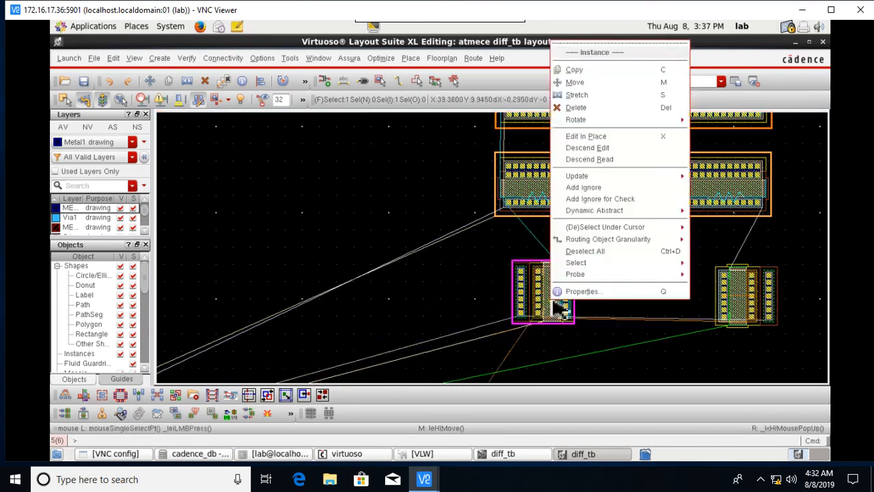
pyautogui.moveTo(675, 127)
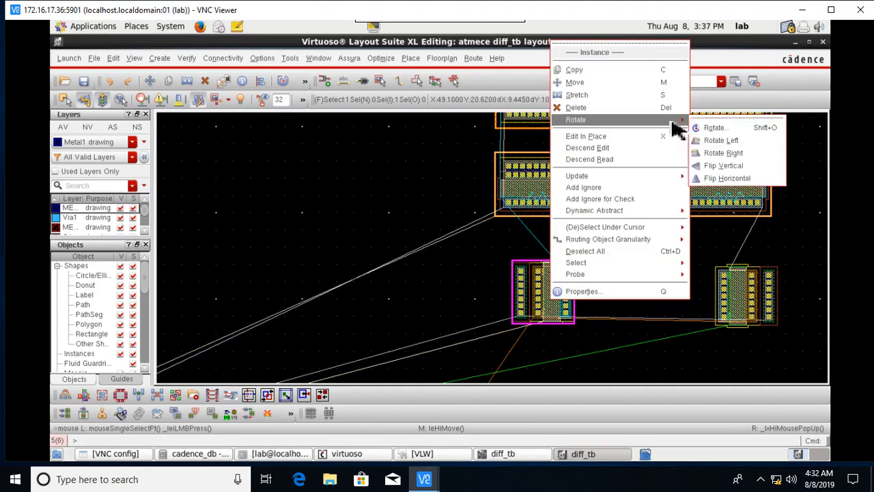
pyautogui.click(737, 178)
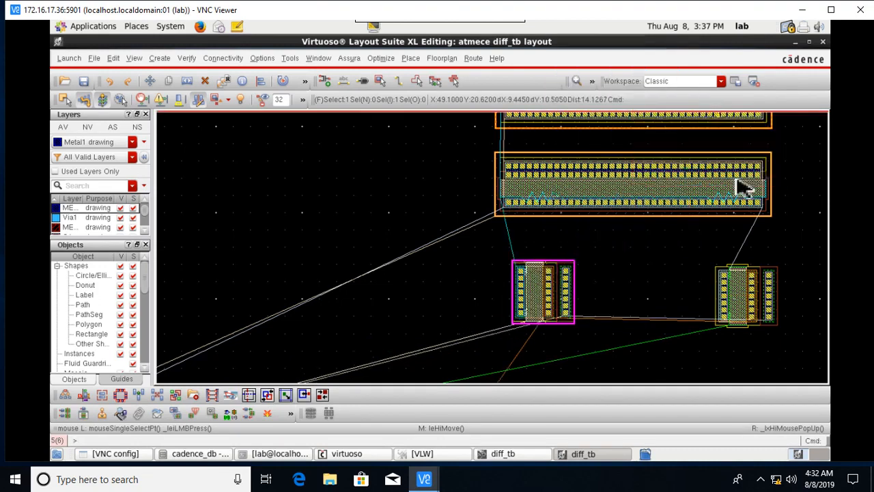
pyautogui.click(761, 314)
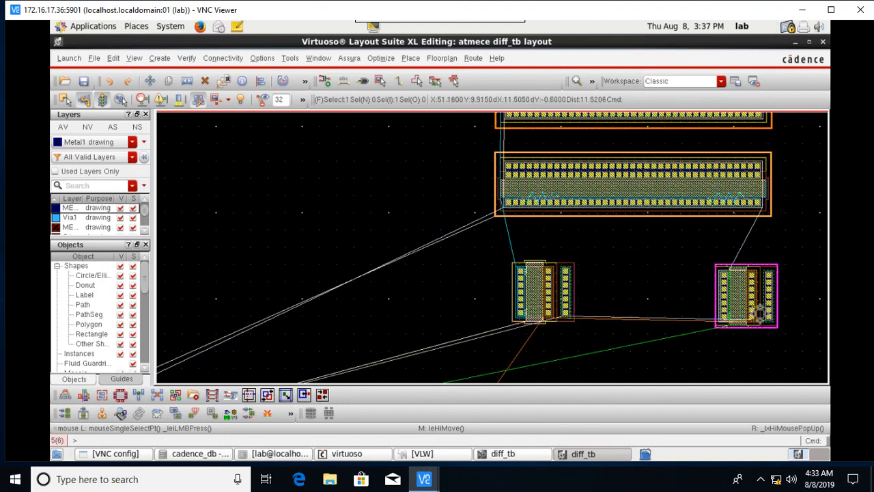
pyautogui.rightClick(760, 314)
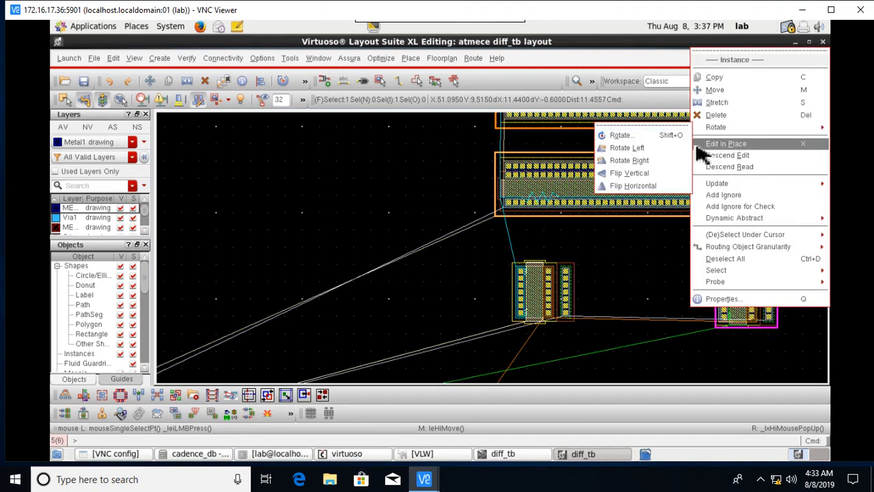
pyautogui.click(653, 191)
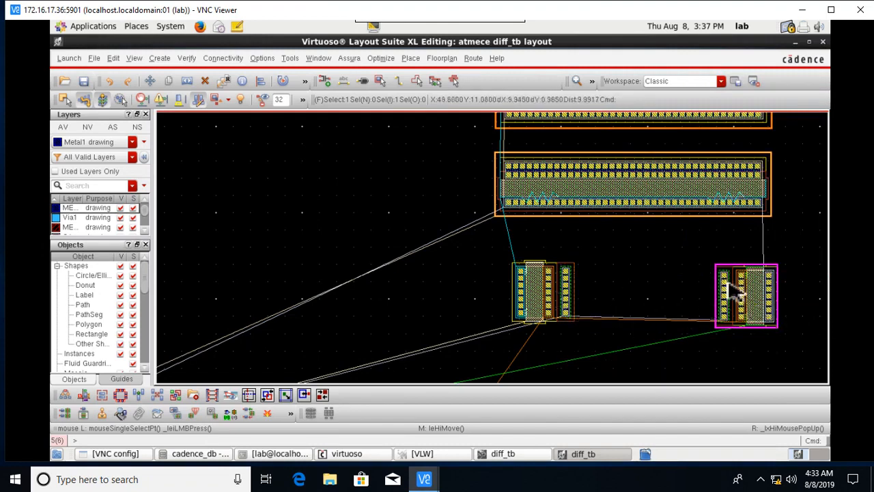
# Scroll down to the two far-off transistors and box-select both.
pyautogui.keyDown('ctrl'); pyautogui.scroll(-2, 731, 290); pyautogui.keyUp('ctrl')
pyautogui.scroll(-1, 751, 346)
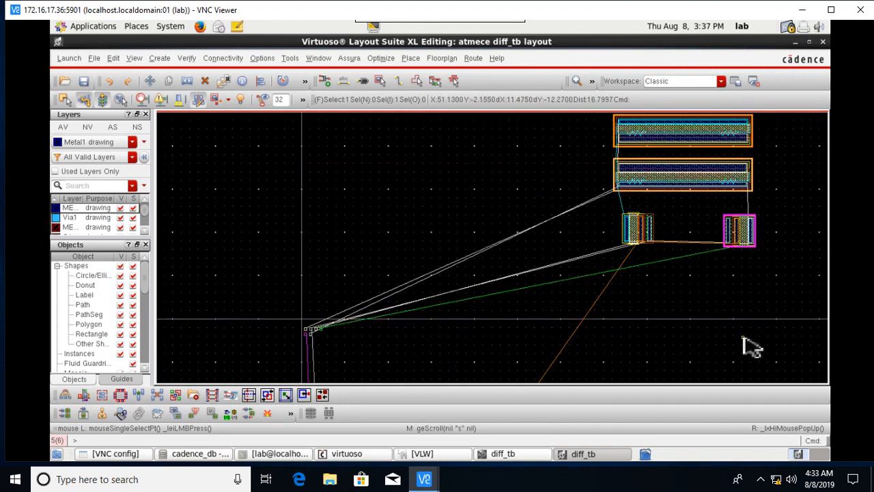
pyautogui.scroll(-1, 751, 347)
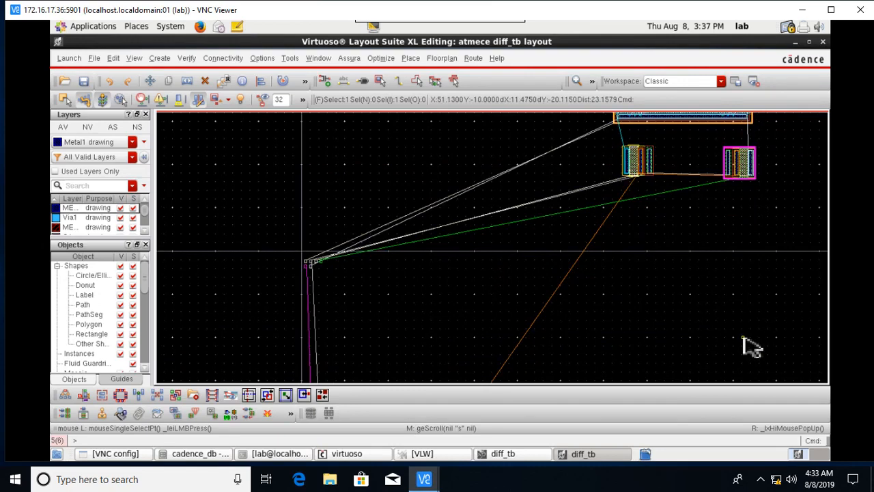
pyautogui.scroll(-2, 738, 341)
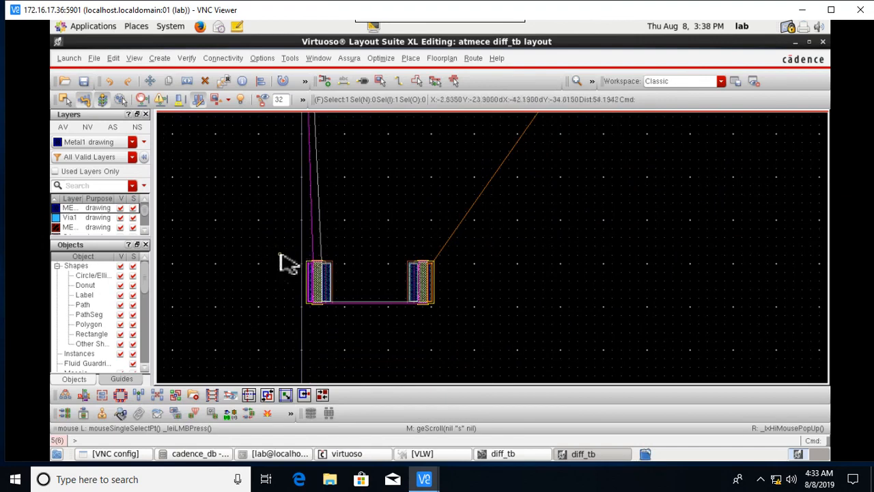
pyautogui.moveTo(269, 247); pyautogui.dragTo(455, 347)
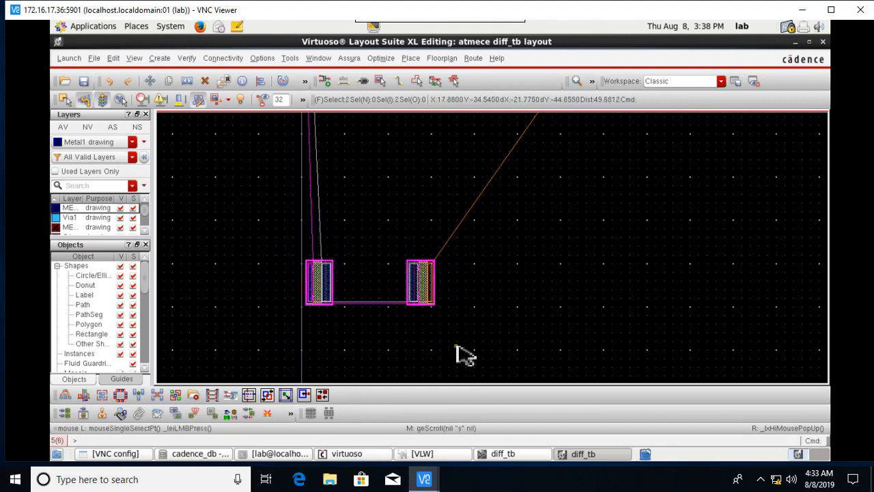
# Move the selected pair up so it sits directly below the upper transistor pair.
pyautogui.press('m')
pyautogui.click(425, 295)
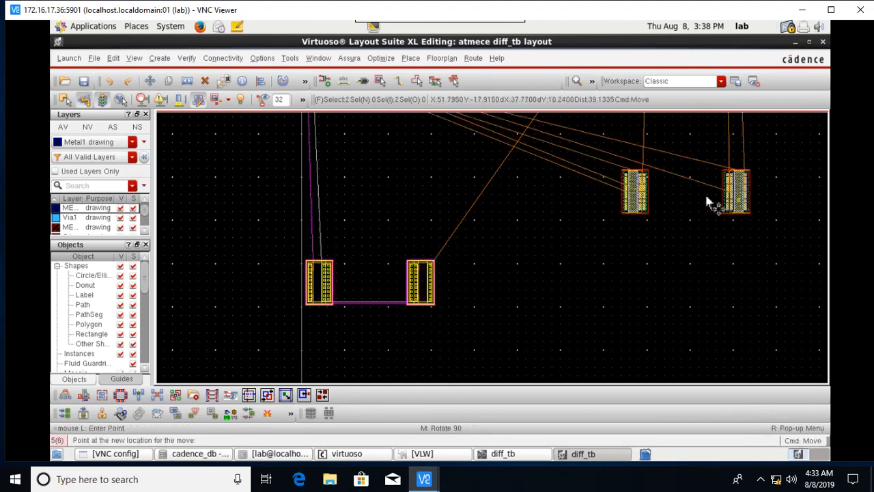
pyautogui.scroll(2, 546, 195)
pyautogui.scroll(1, 539, 194)
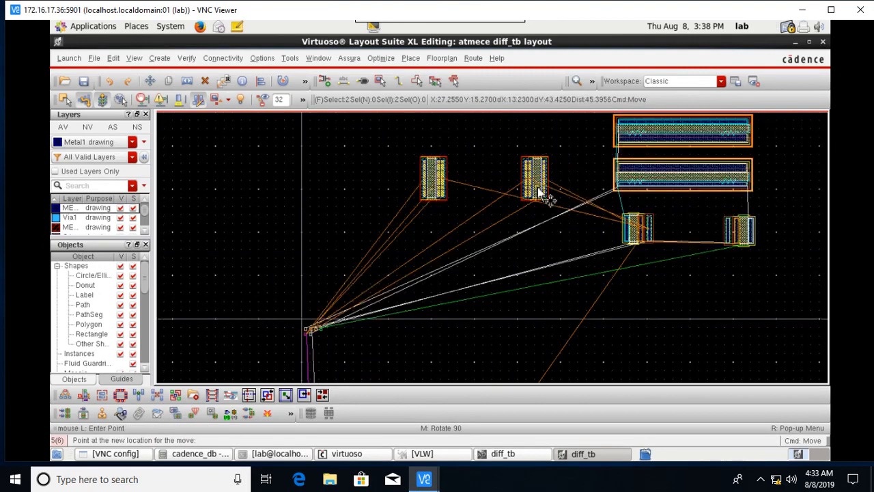
pyautogui.press('Right')
pyautogui.press('Down')
pyautogui.press('Down')
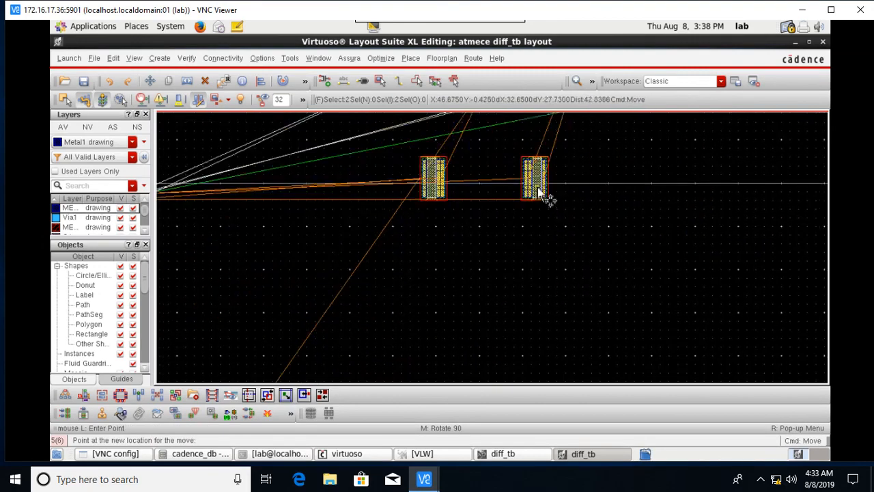
pyautogui.press('Up')
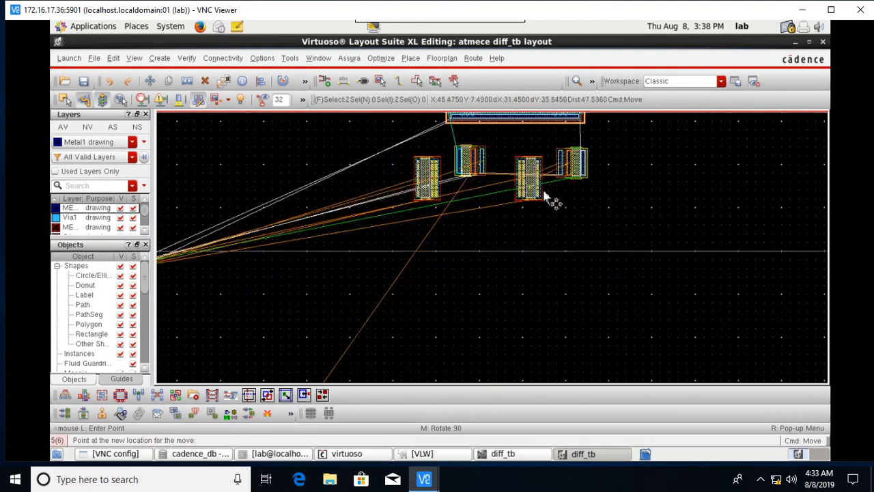
pyautogui.click(593, 233)
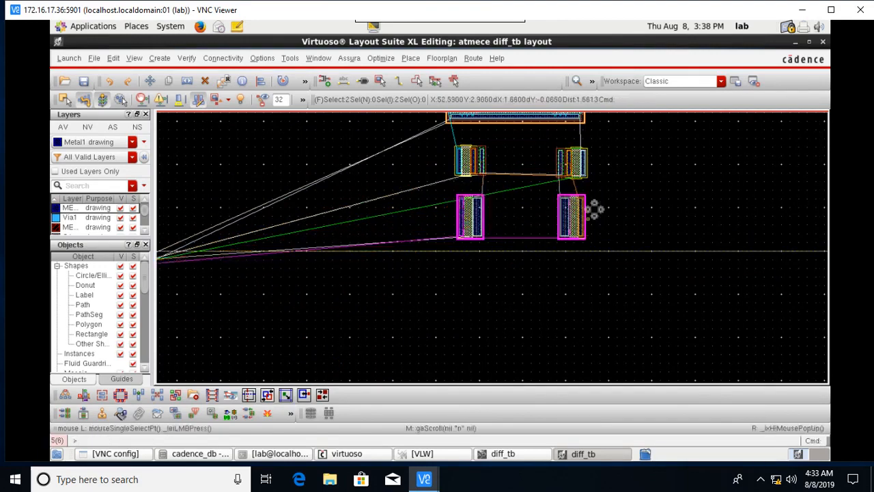
# Select the two wide device bars and nudge their position slightly with Move.
pyautogui.scroll(-1, 569, 149)
pyautogui.scroll(1, 565, 140)
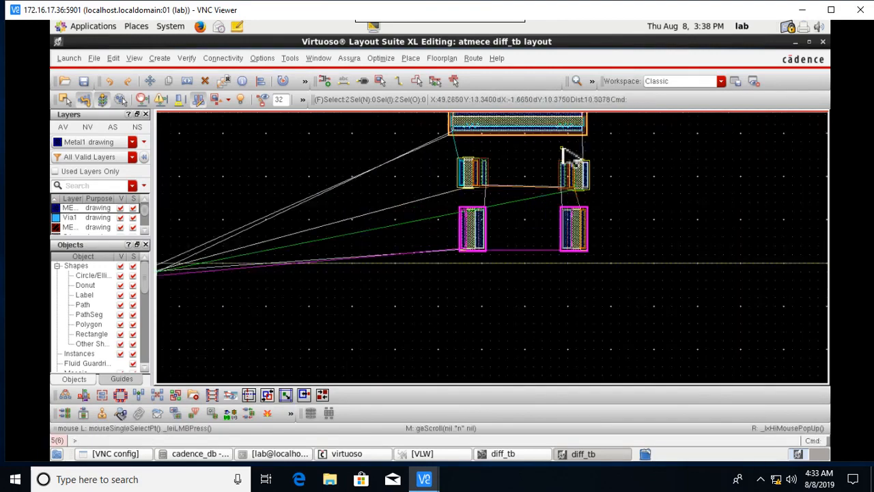
pyautogui.scroll(1, 570, 152)
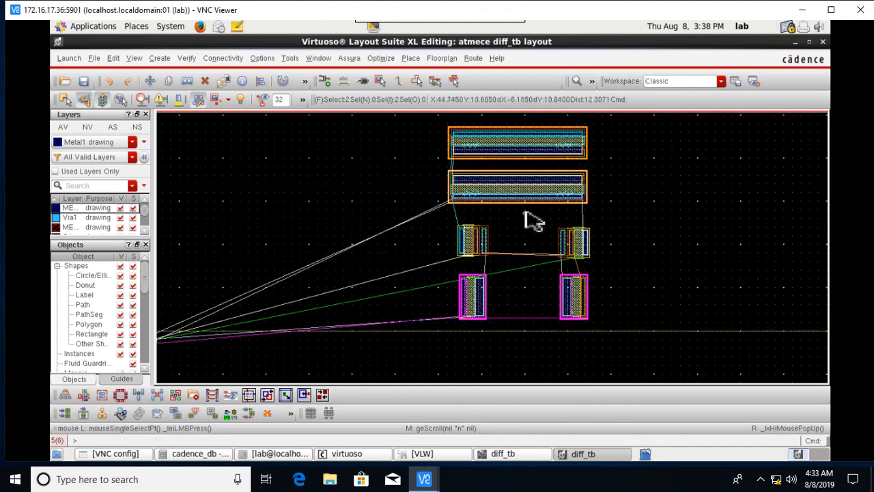
pyautogui.scroll(1, 563, 164)
pyautogui.scroll(-2, 556, 162)
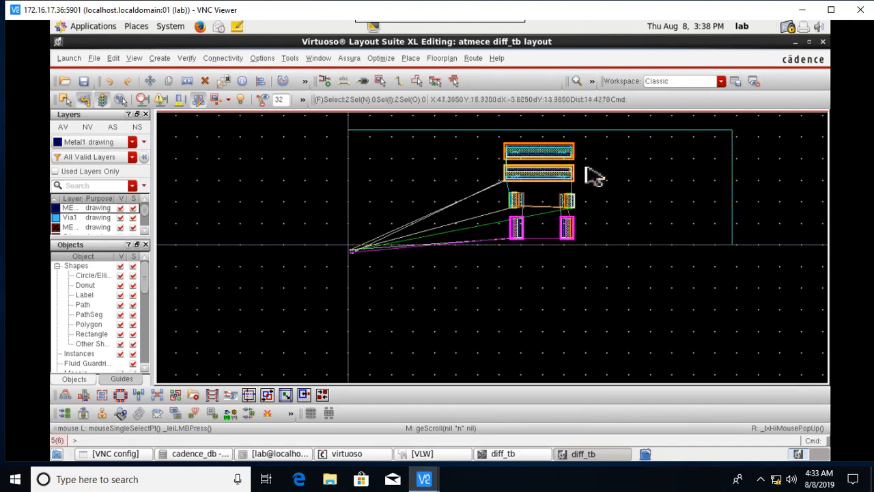
pyautogui.moveTo(493, 139); pyautogui.dragTo(595, 198)
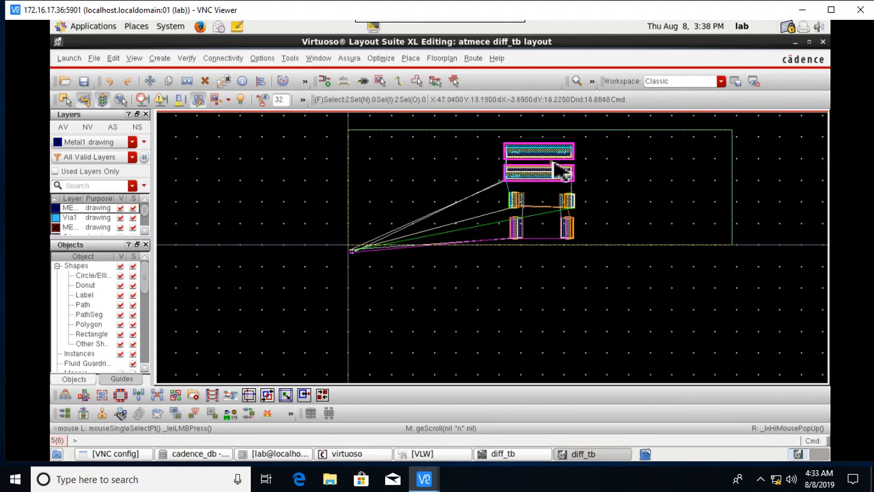
pyautogui.press('m')
pyautogui.click(553, 166)
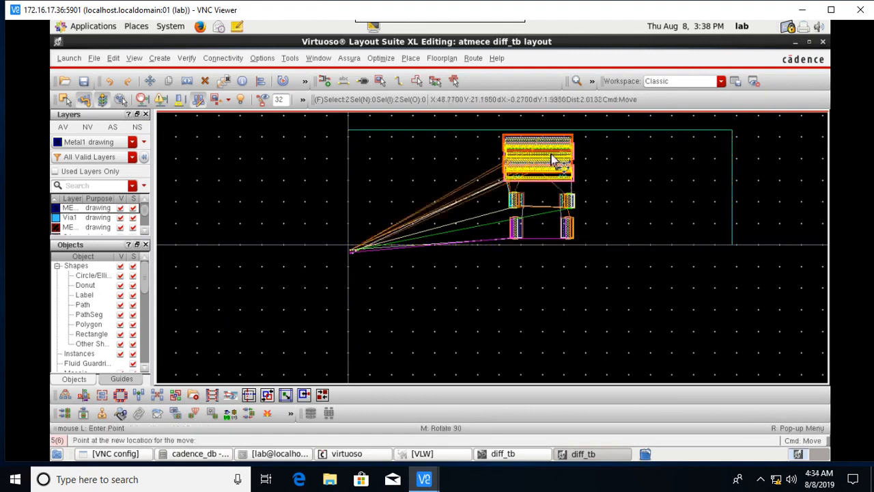
pyautogui.click(555, 162)
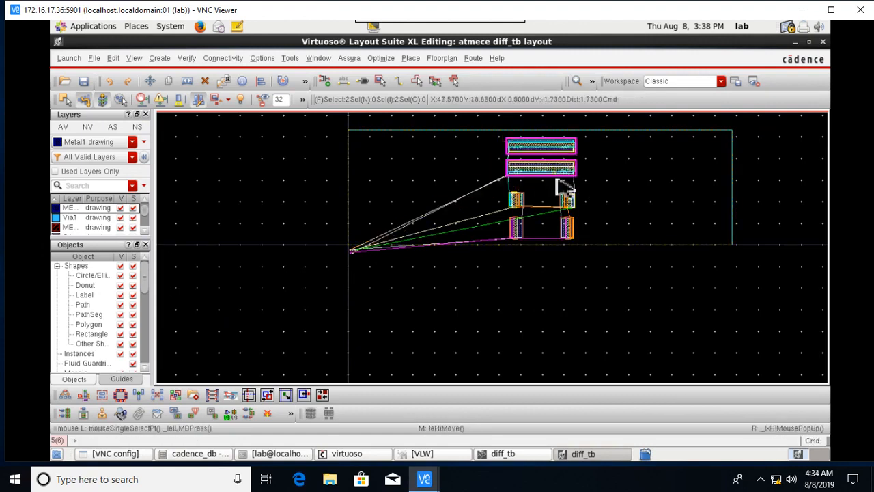
# Raise the upper transistor pair closer to the wide bars.
pyautogui.keyDown('ctrl'); pyautogui.scroll(1, 580, 217); pyautogui.keyUp('ctrl')
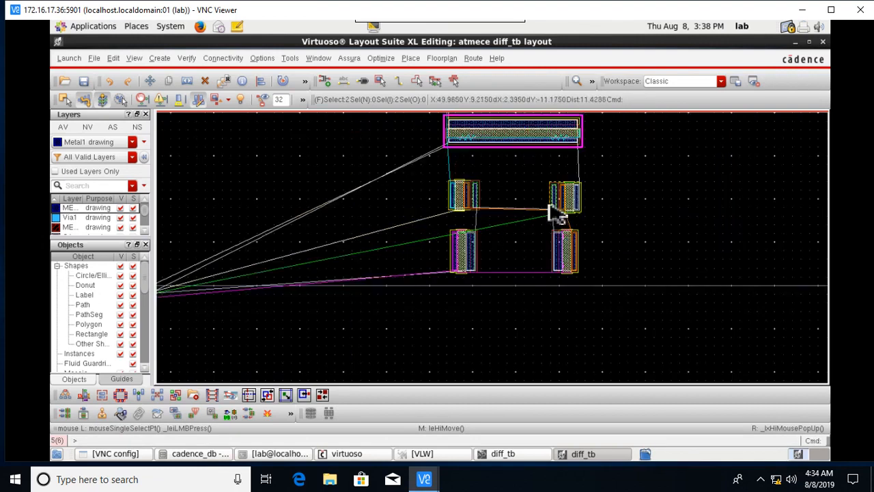
pyautogui.moveTo(431, 171); pyautogui.dragTo(596, 216)
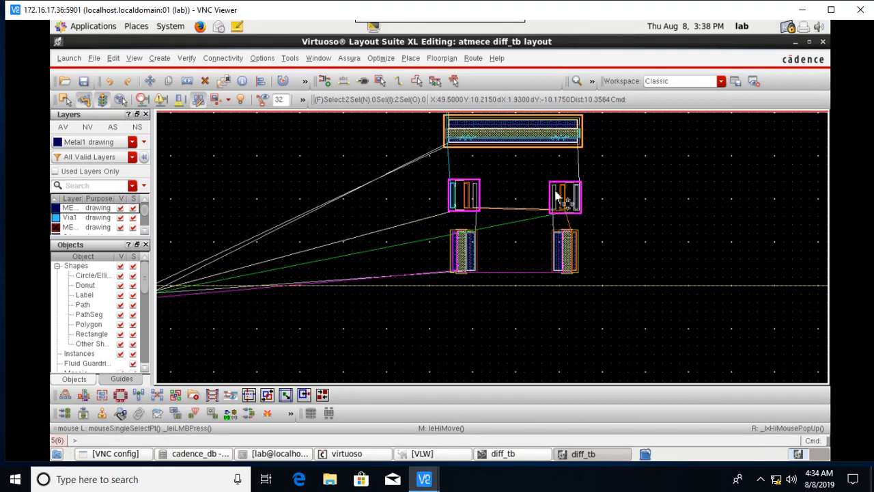
pyautogui.press('m')
pyautogui.click(555, 182)
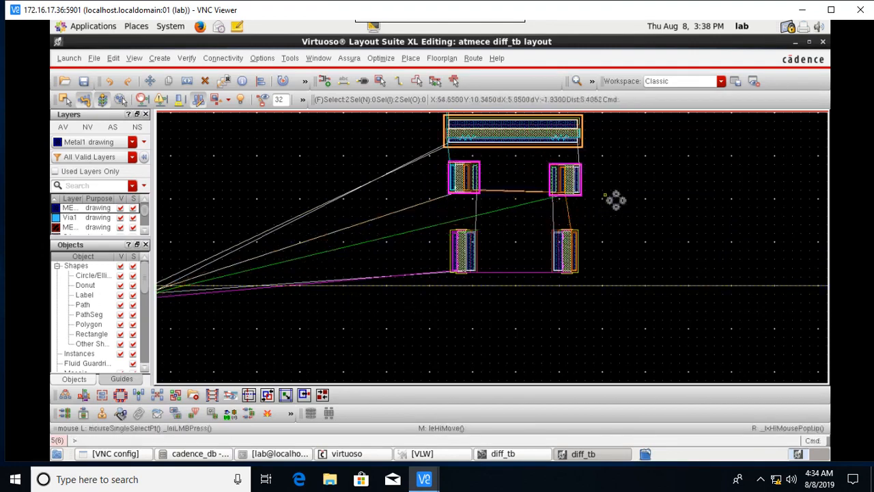
pyautogui.click(621, 190)
# Shift the upper-right transistor left, next to its partner.
pyautogui.scroll(1, 575, 175)
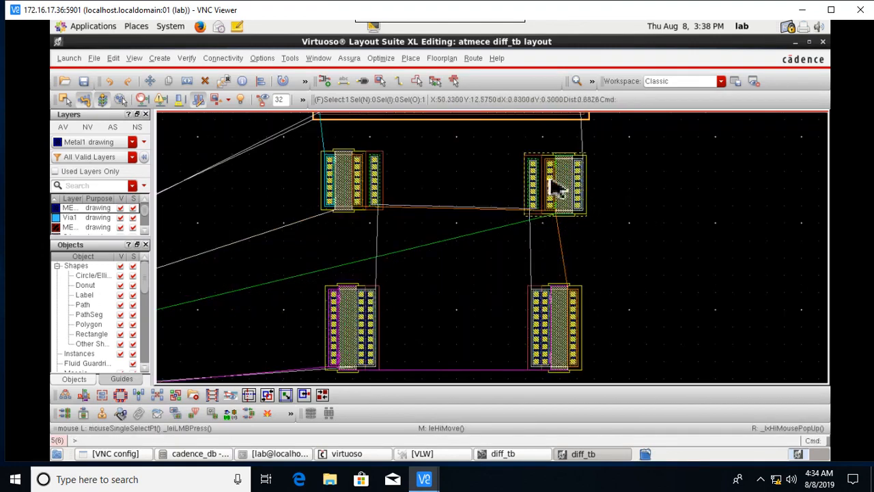
pyautogui.click(559, 189)
pyautogui.press('m')
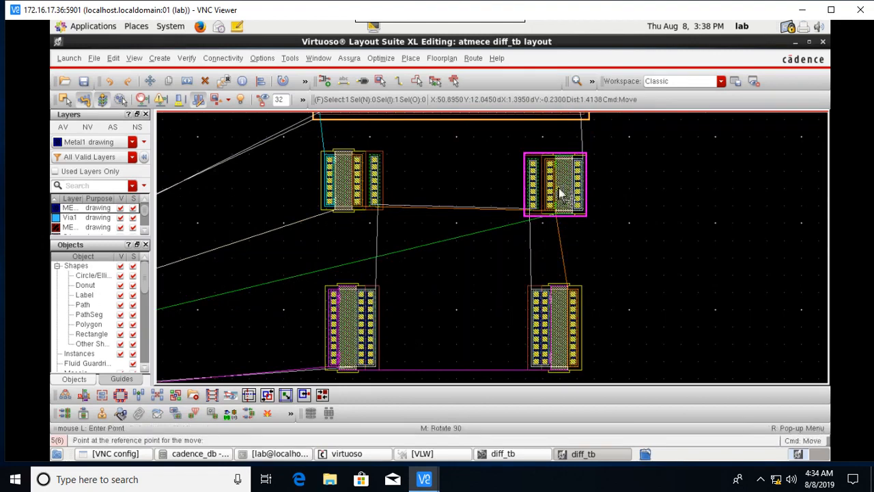
pyautogui.click(558, 194)
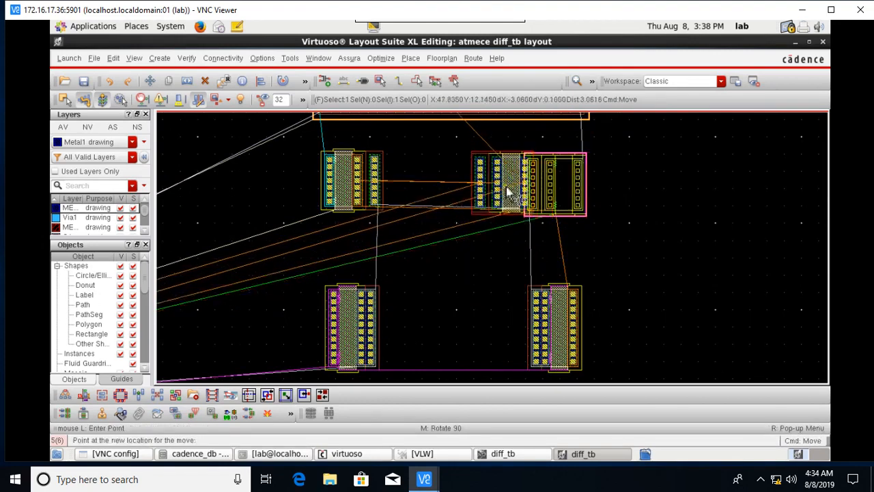
pyautogui.click(508, 192)
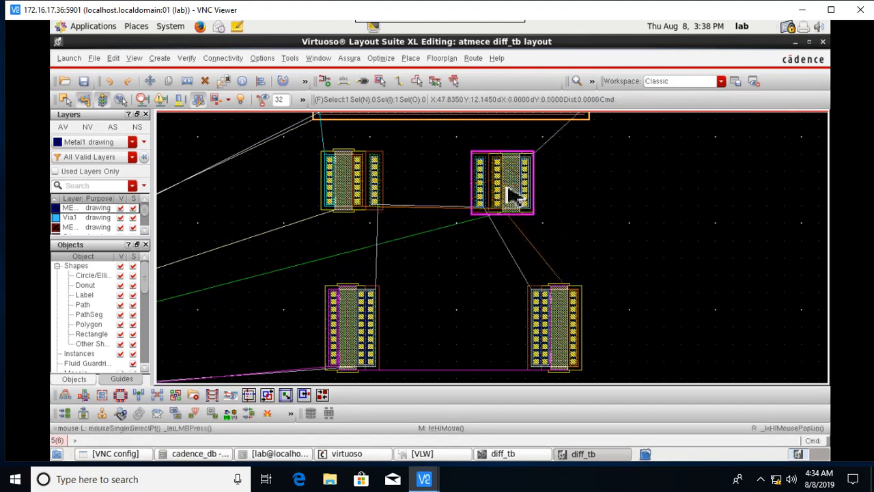
pyautogui.click(608, 215)
pyautogui.scroll(-1, 550, 352)
pyautogui.scroll(1, 546, 360)
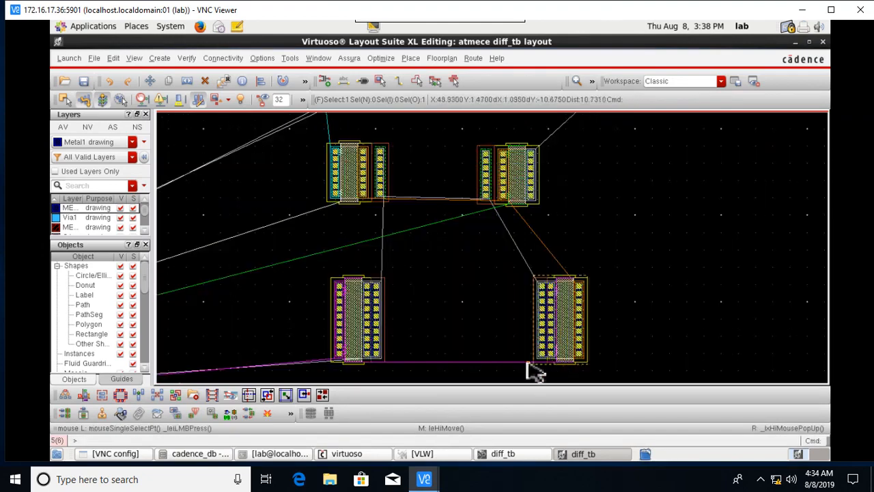
pyautogui.click(560, 347)
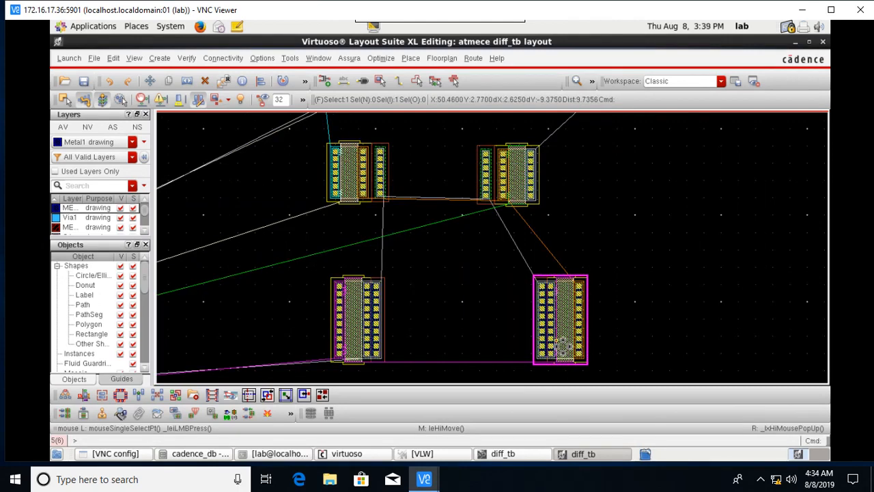
pyautogui.scroll(-1, 563, 335)
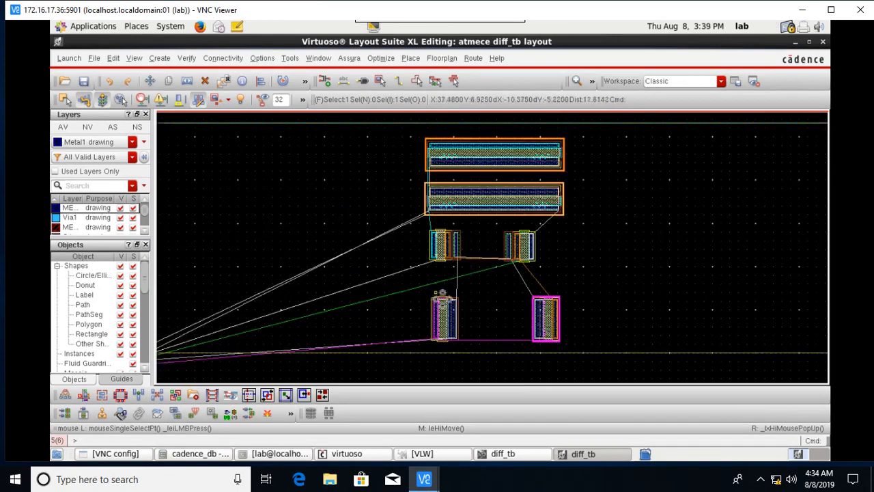
pyautogui.moveTo(415, 280); pyautogui.dragTo(585, 357)
pyautogui.click(554, 340)
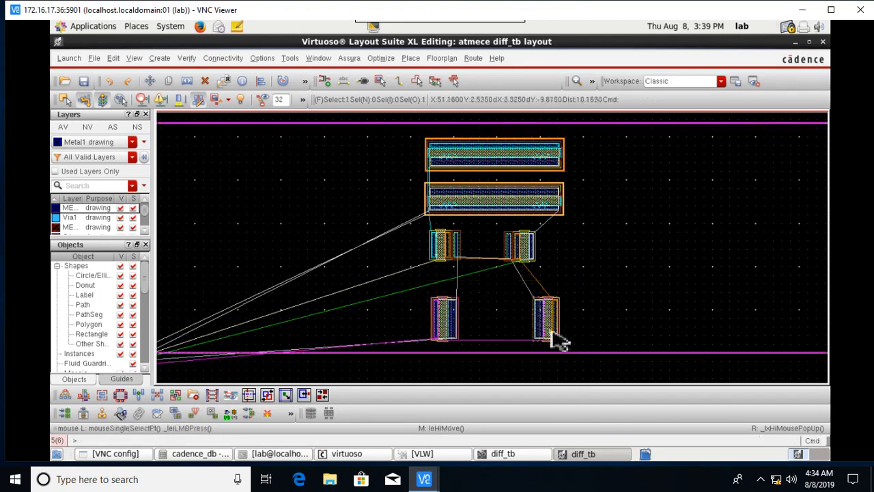
pyautogui.press('m')
pyautogui.click(399, 275)
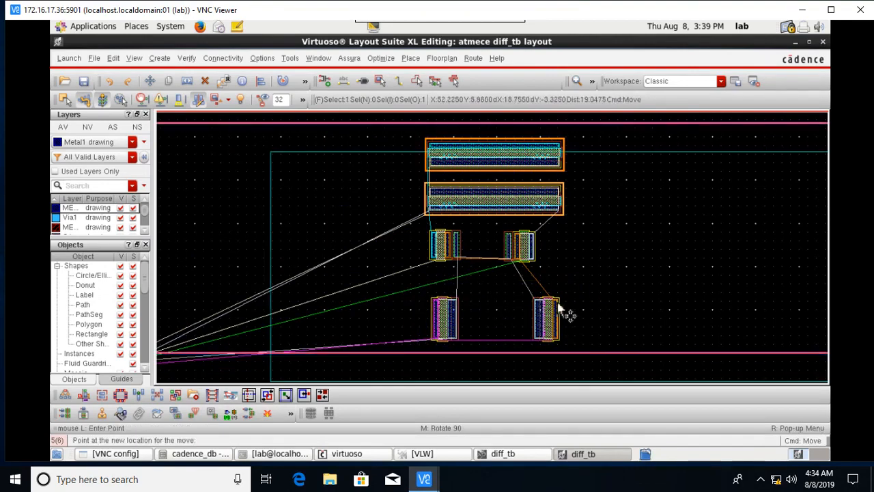
pyautogui.click(482, 266)
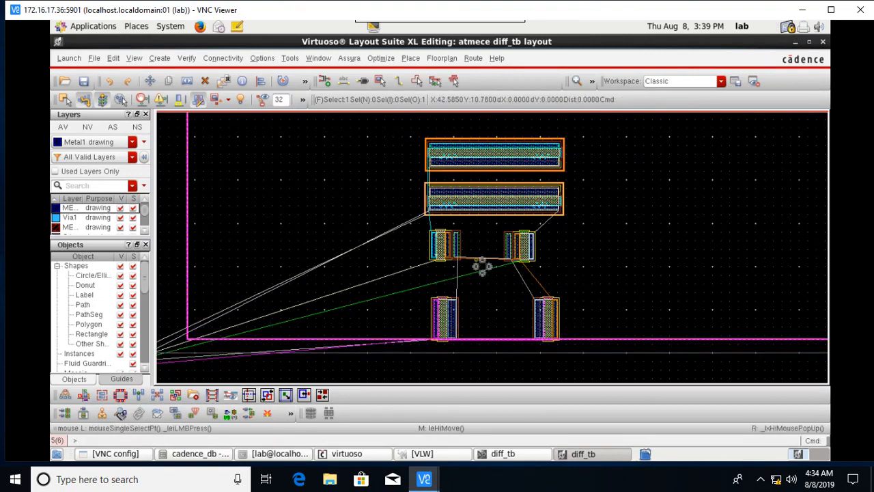
pyautogui.click(109, 82)
pyautogui.click(503, 373)
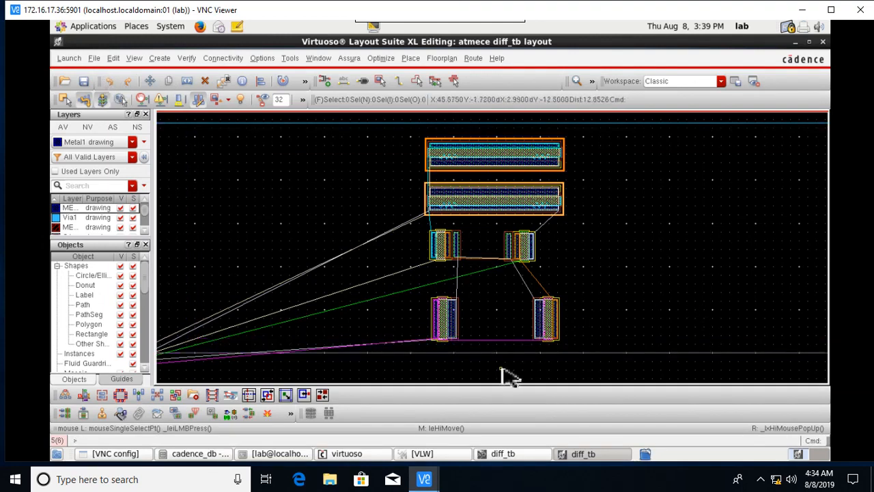
# Box-select both lower transistors, cancel the move, and zoom in on them.
pyautogui.moveTo(409, 285); pyautogui.dragTo(594, 358)
pyautogui.press('m')
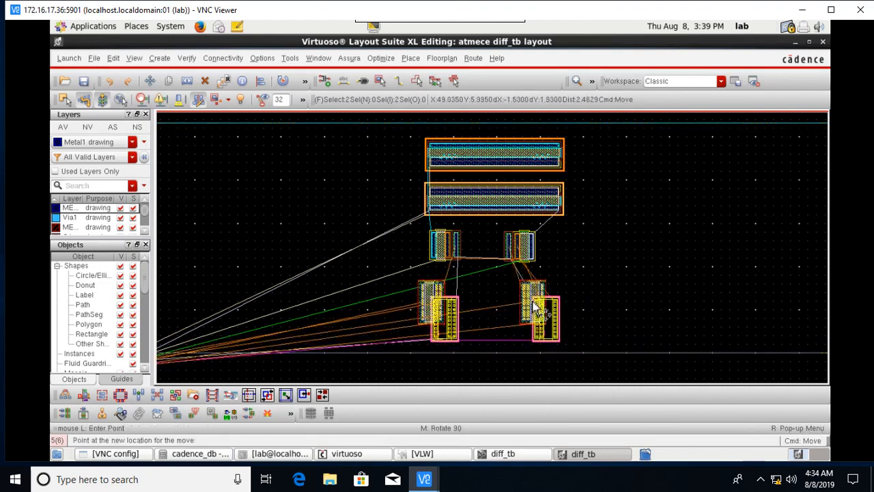
pyautogui.press('Escape')
pyautogui.hotkey('ctrl', 'z')
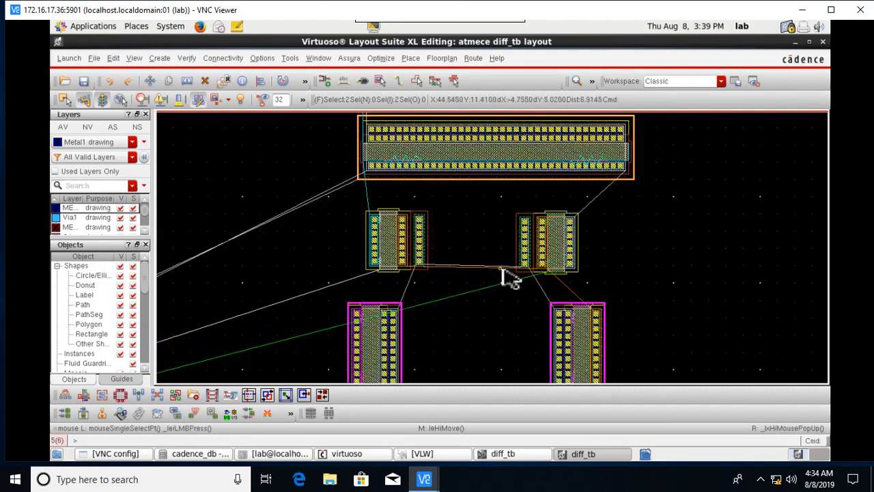
pyautogui.keyDown('ctrl'); pyautogui.scroll(1, 550, 296); pyautogui.keyUp('ctrl')
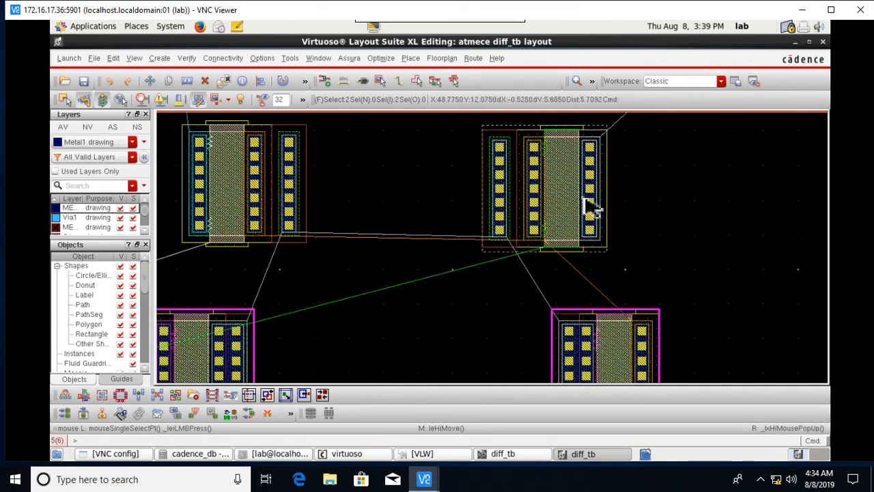
pyautogui.keyDown('ctrl'); pyautogui.scroll(-1, 591, 216); pyautogui.keyUp('ctrl')
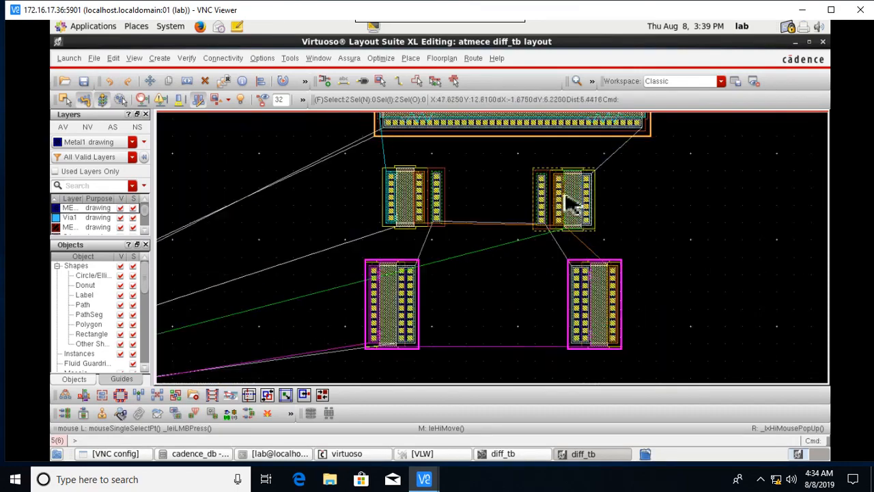
pyautogui.keyDown('ctrl'); pyautogui.scroll(1, 608, 283); pyautogui.keyUp('ctrl')
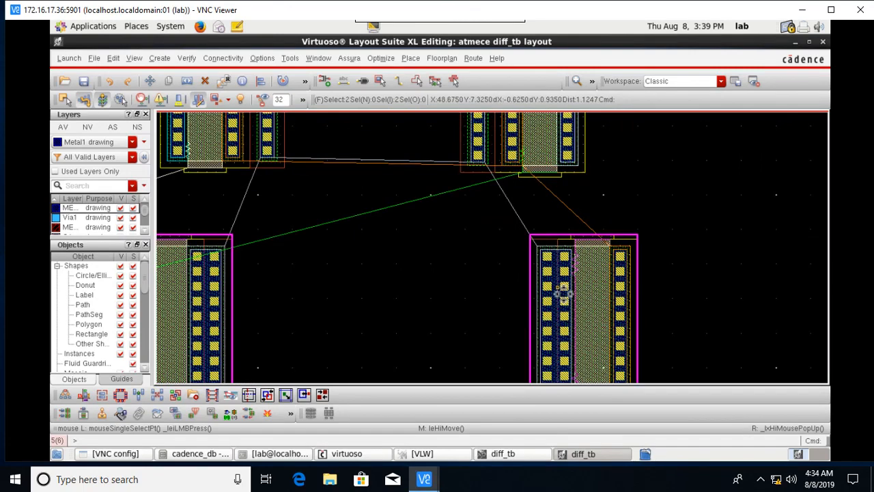
# Move the lower-right transistor further left, closer to the lower-left one.
pyautogui.click(568, 308)
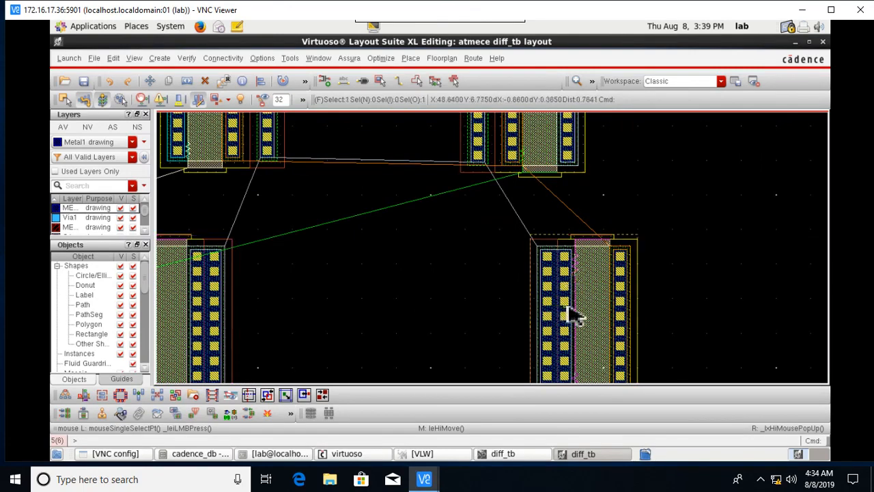
pyautogui.click(573, 314)
pyautogui.middleClick(573, 312)
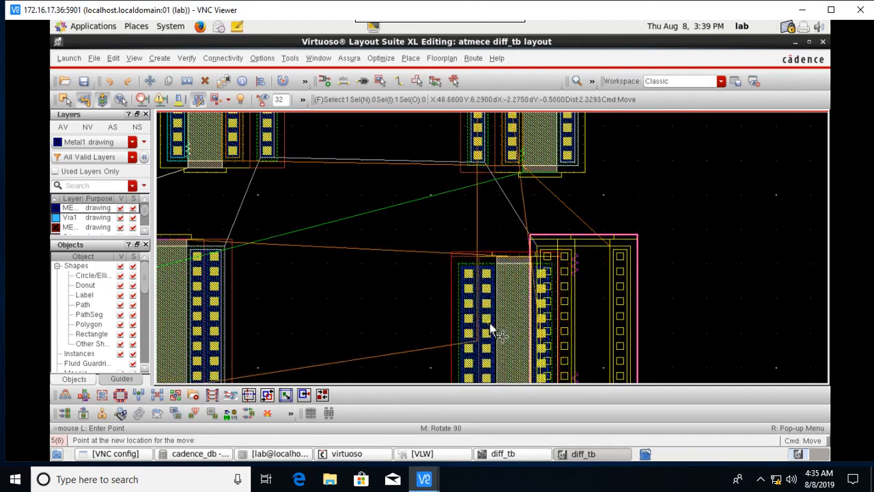
pyautogui.click(490, 330)
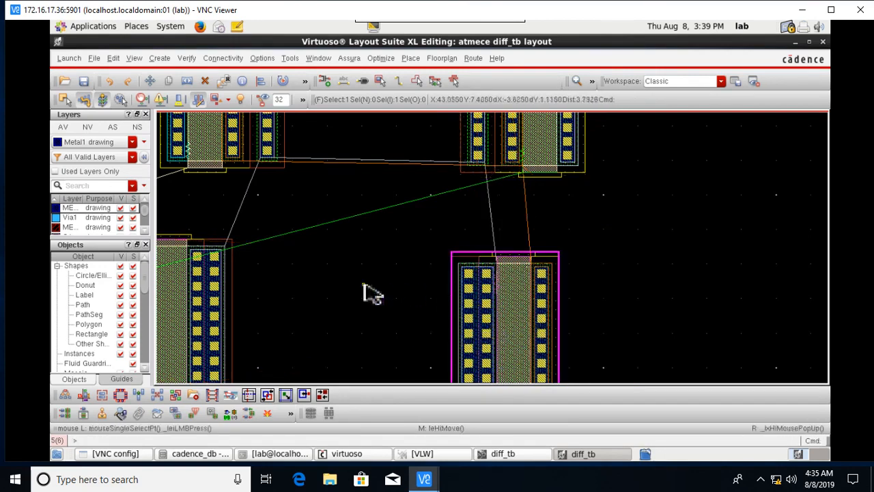
pyautogui.scroll(-2, 372, 293)
pyautogui.keyDown('shift'); pyautogui.hscroll(-4, 373, 294); pyautogui.keyUp('shift')
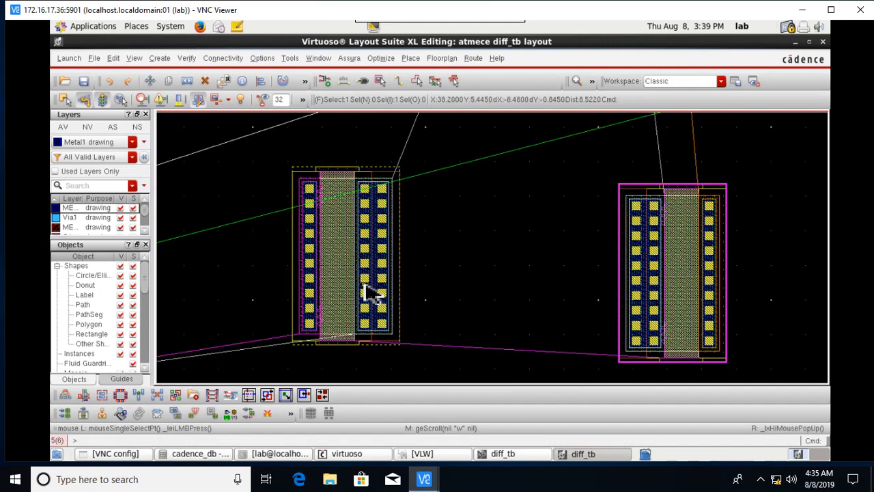
pyautogui.keyDown('ctrl'); pyautogui.scroll(-2, 372, 293); pyautogui.keyUp('ctrl')
pyautogui.click(367, 262)
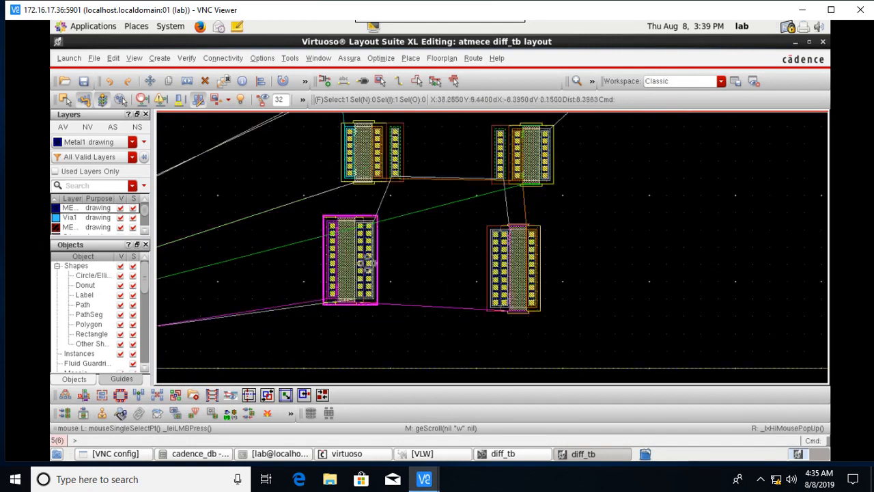
pyautogui.press('m')
pyautogui.click(369, 263)
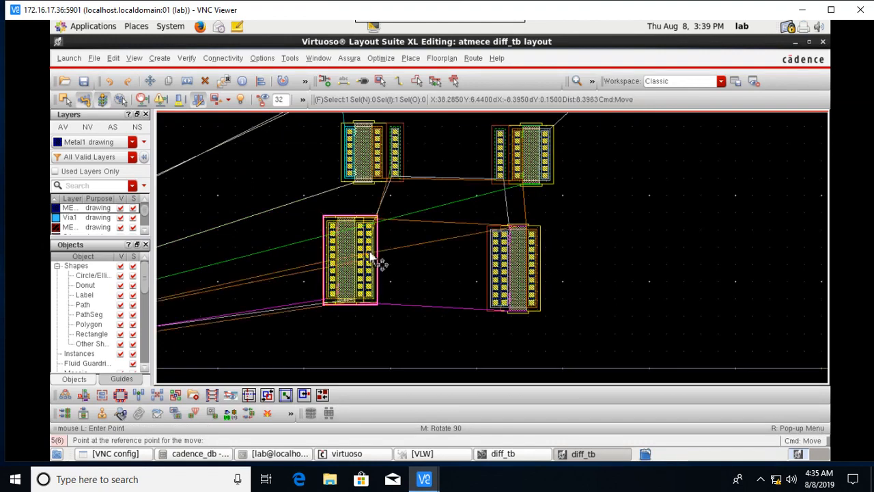
pyautogui.keyDown('ctrl'); pyautogui.scroll(2, 390, 260); pyautogui.keyUp('ctrl')
pyautogui.keyDown('ctrl'); pyautogui.scroll(-2, 394, 256); pyautogui.keyUp('ctrl')
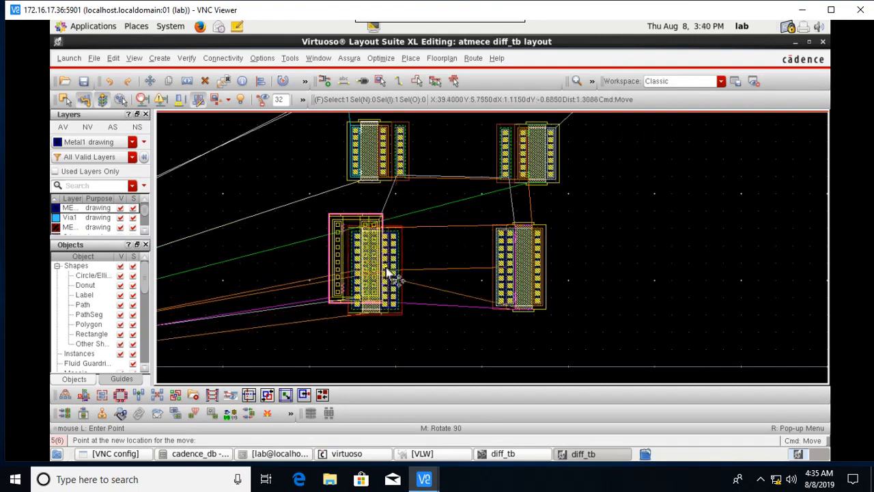
pyautogui.keyDown('ctrl'); pyautogui.scroll(2, 387, 273); pyautogui.keyUp('ctrl')
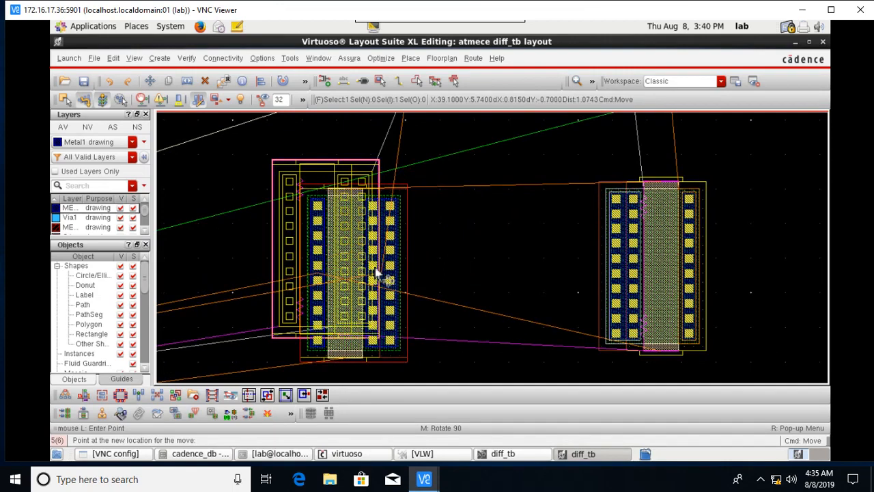
pyautogui.press('Escape')
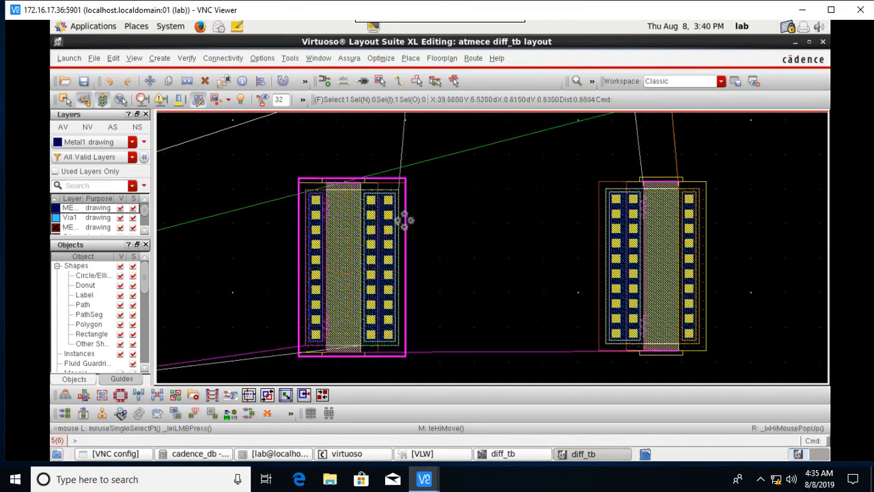
pyautogui.keyDown('ctrl'); pyautogui.scroll(-2, 396, 174); pyautogui.keyUp('ctrl')
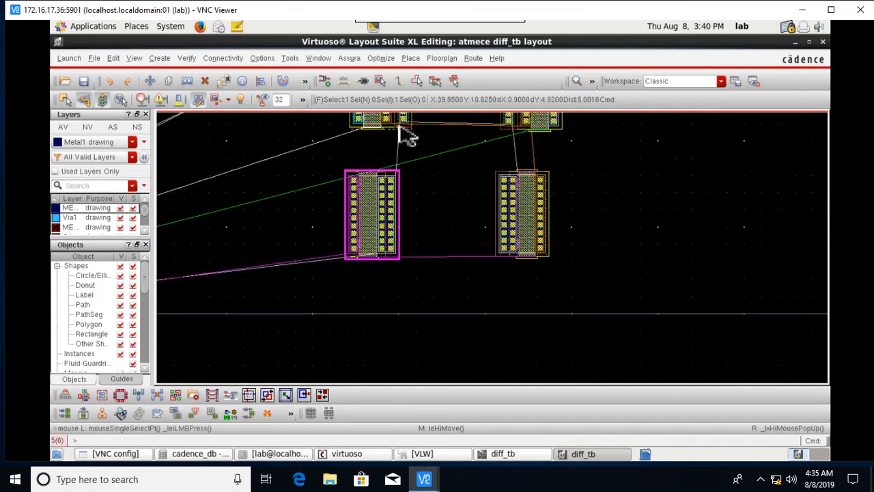
pyautogui.scroll(1, 410, 145)
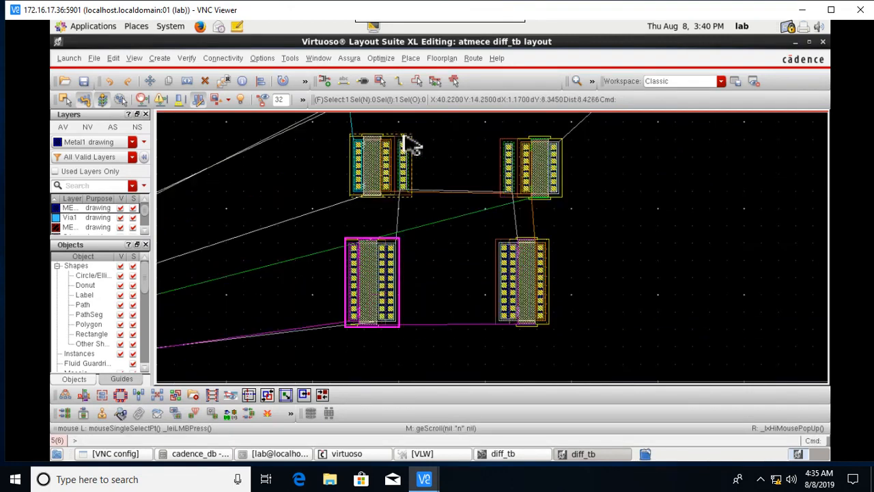
pyautogui.keyDown('ctrl'); pyautogui.scroll(-1, 455, 116); pyautogui.keyUp('ctrl')
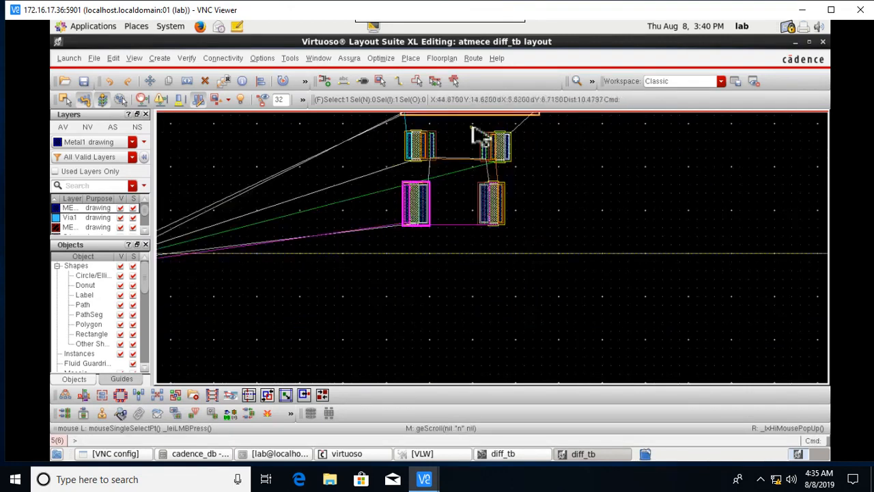
# Move the six pin shapes from the far lower left to just left of the upper transistors.
pyautogui.scroll(2, 480, 137)
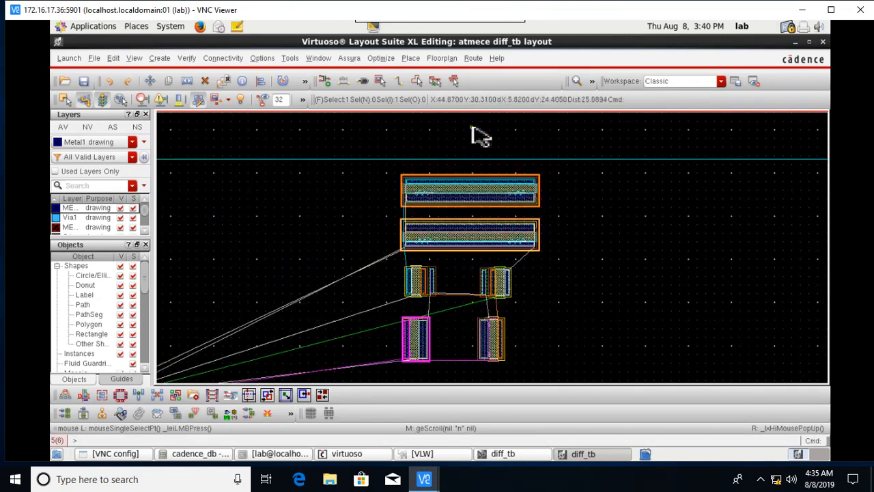
pyautogui.keyDown('shift'); pyautogui.hscroll(-1, 480, 136); pyautogui.keyUp('shift')
pyautogui.scroll(-1, 480, 137)
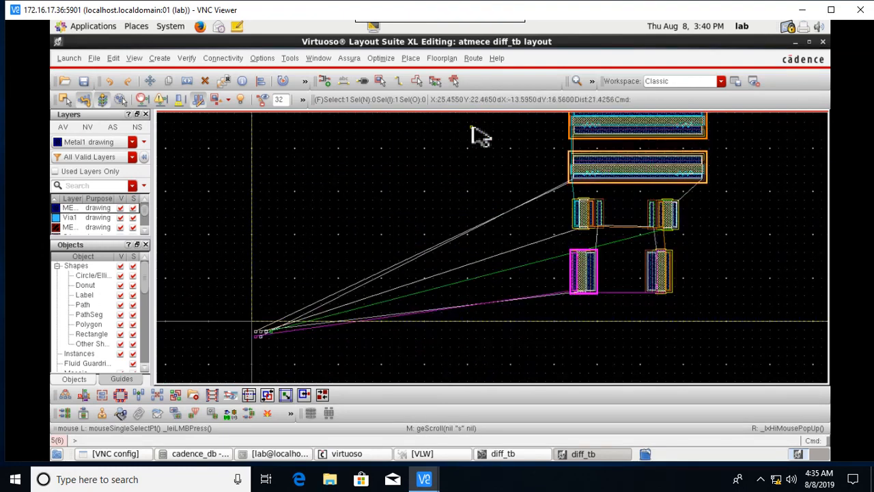
pyautogui.moveTo(206, 290); pyautogui.dragTo(386, 409)
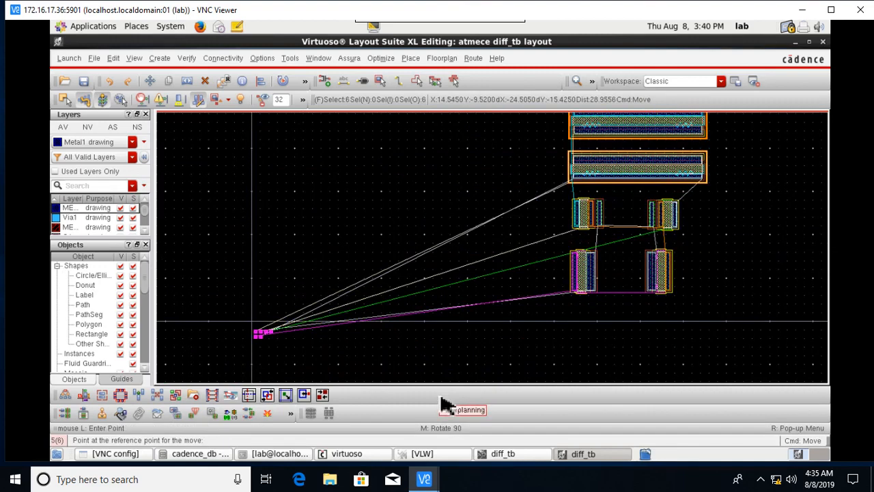
pyautogui.click(273, 333)
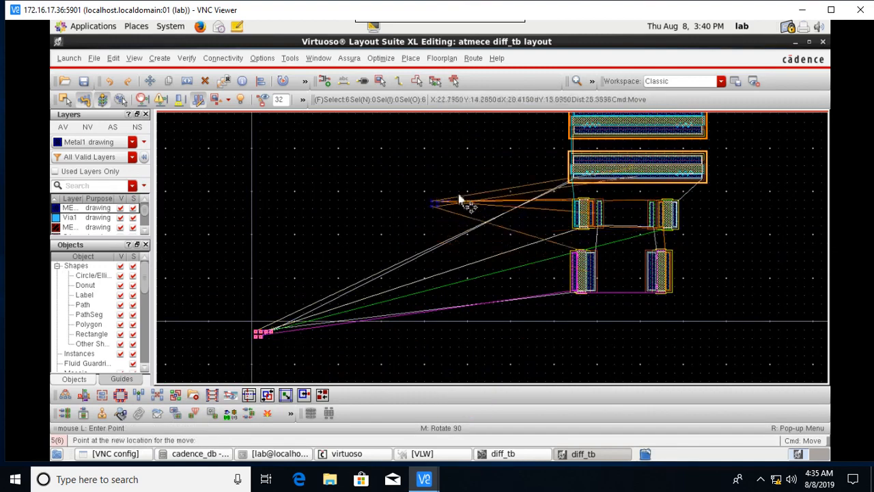
pyautogui.click(504, 176)
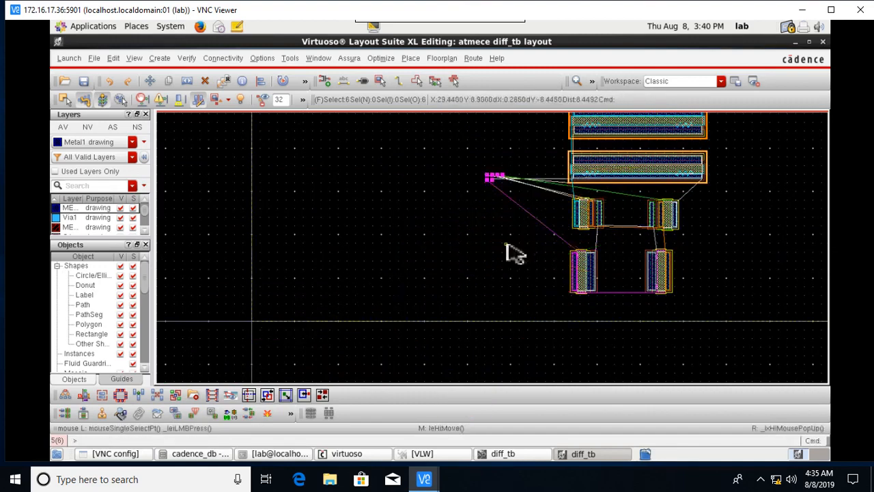
pyautogui.click(506, 247)
# Confirm the selected pin is idd and move it beside the lower-left transistor.
pyautogui.keyDown('ctrl'); pyautogui.scroll(1, 481, 198); pyautogui.keyUp('ctrl')
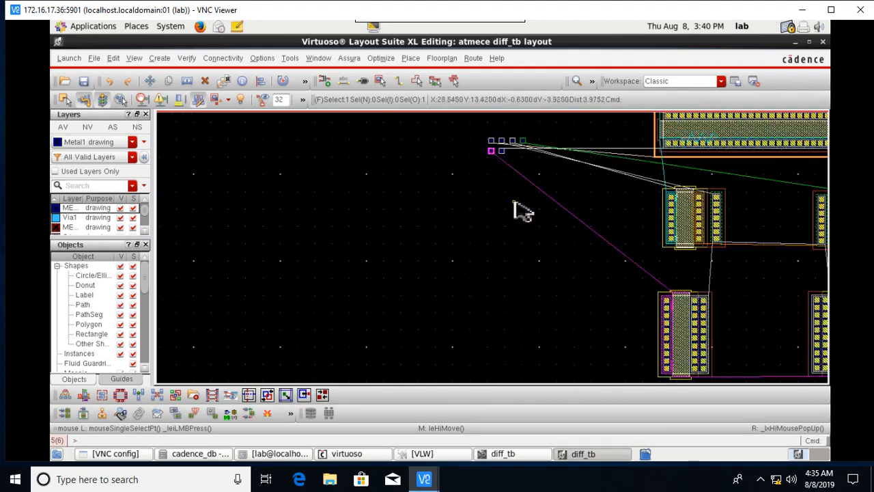
pyautogui.press('q')
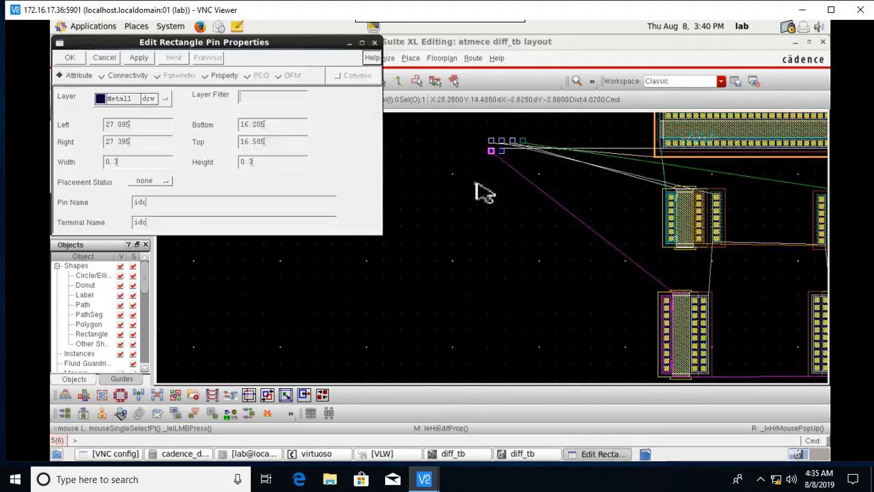
pyautogui.click(374, 43)
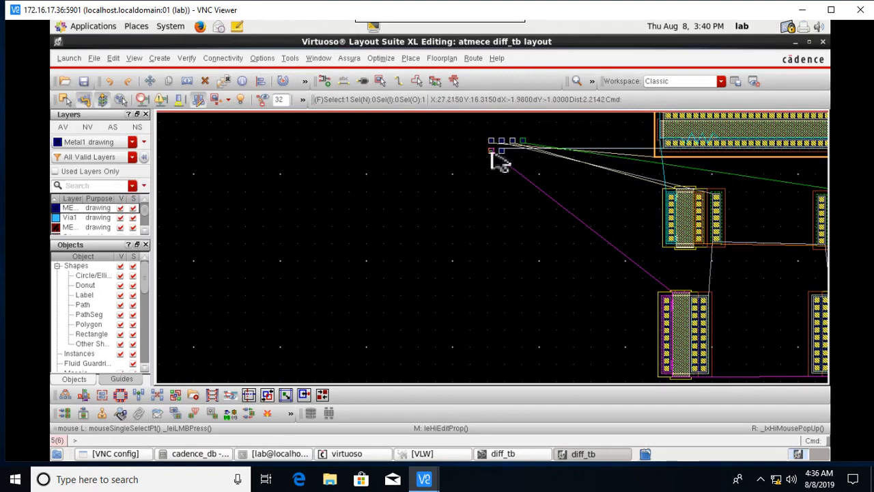
pyautogui.press('m')
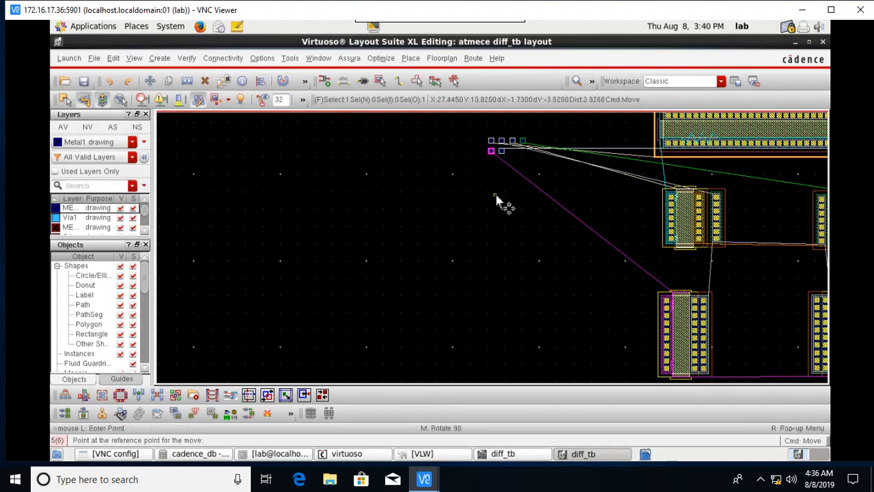
pyautogui.click(490, 151)
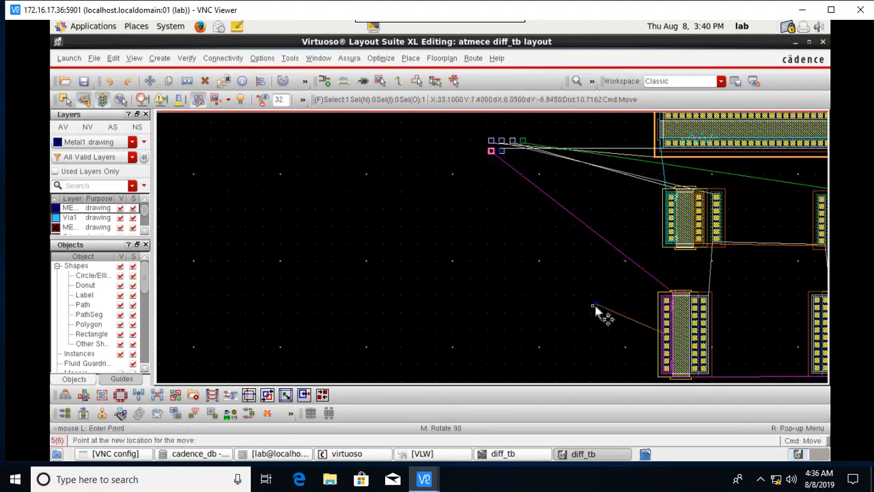
pyautogui.scroll(-1, 599, 335)
pyautogui.scroll(1, 625, 348)
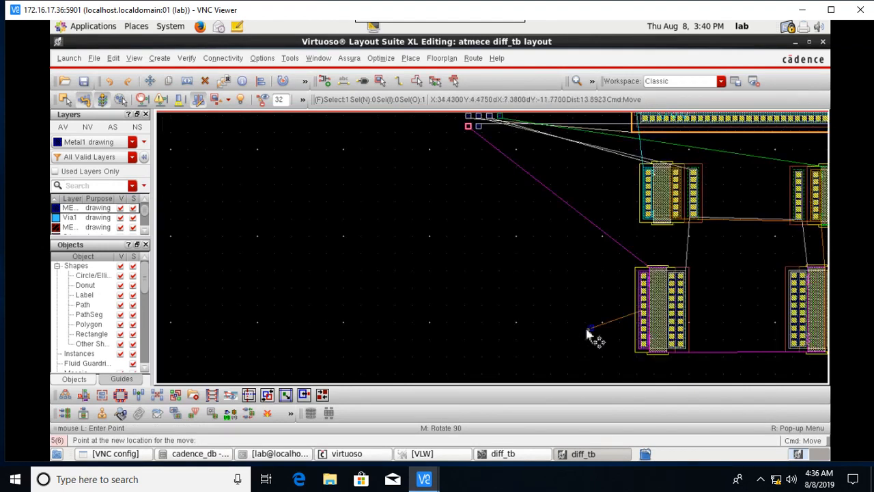
pyautogui.click(566, 277)
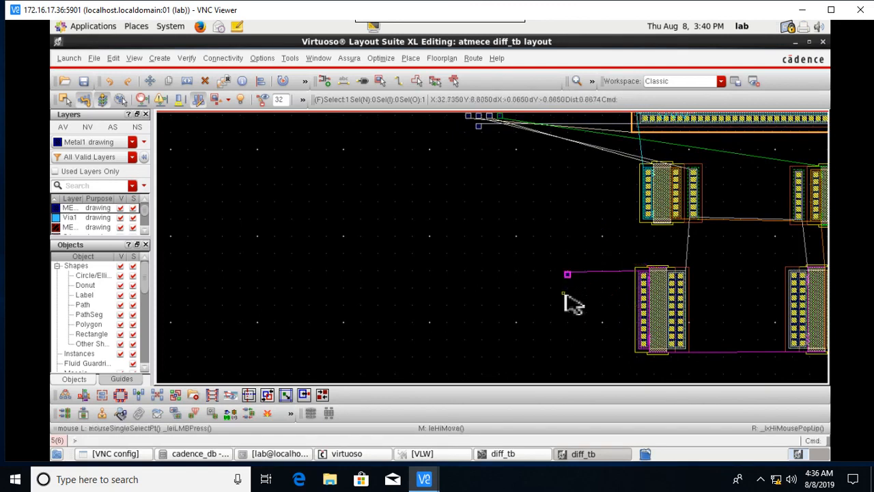
# Nudge the next pin slightly and verify in its properties that it is vout.
pyautogui.keyDown('ctrl'); pyautogui.scroll(2, 490, 138); pyautogui.keyUp('ctrl')
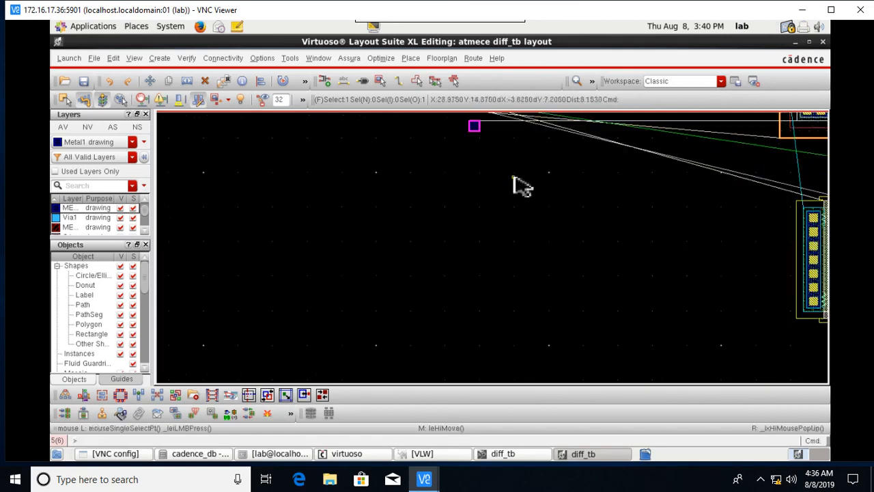
pyautogui.press('m')
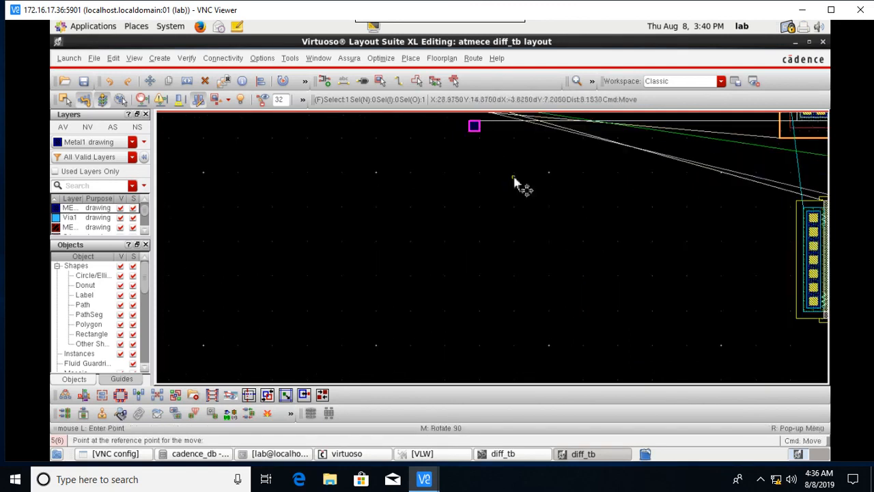
pyautogui.click(473, 128)
pyautogui.click(476, 133)
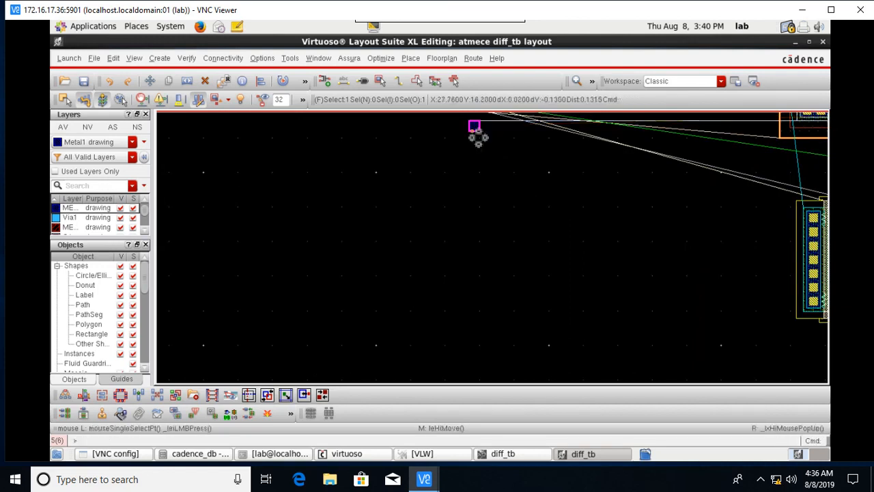
pyautogui.press('q')
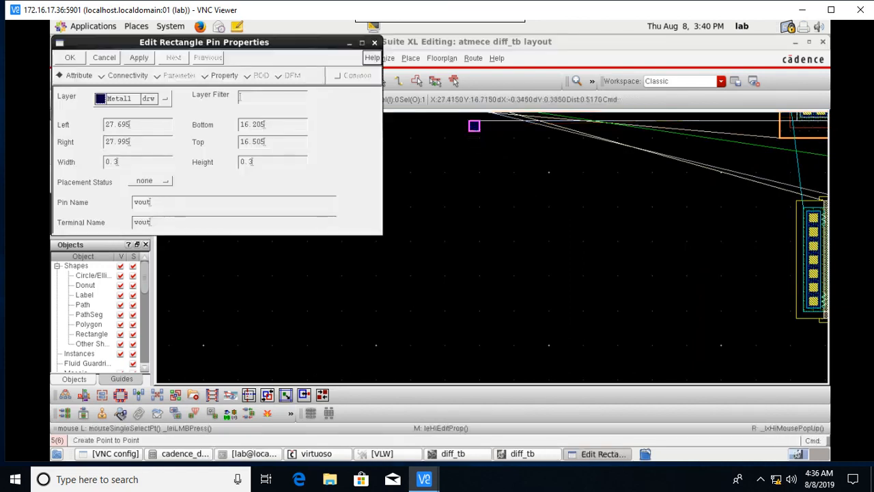
pyautogui.click(374, 43)
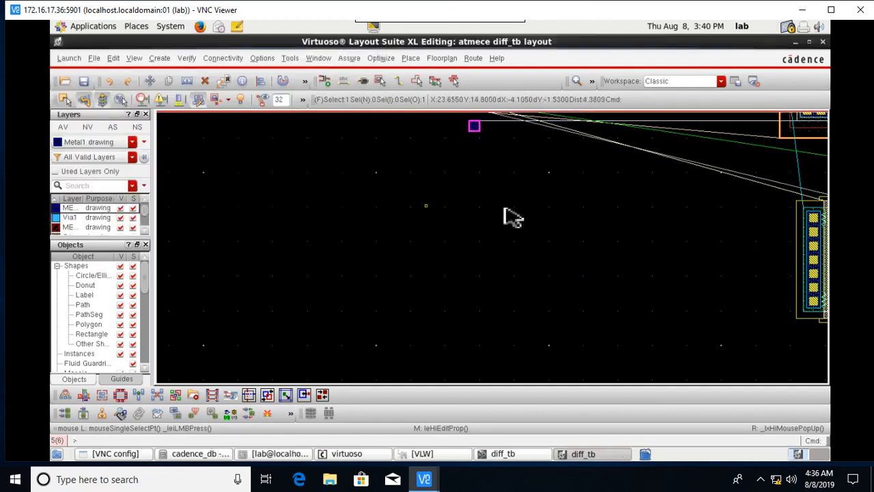
# Move the vout pin beside the right transistor of the upper pair.
pyautogui.press('m')
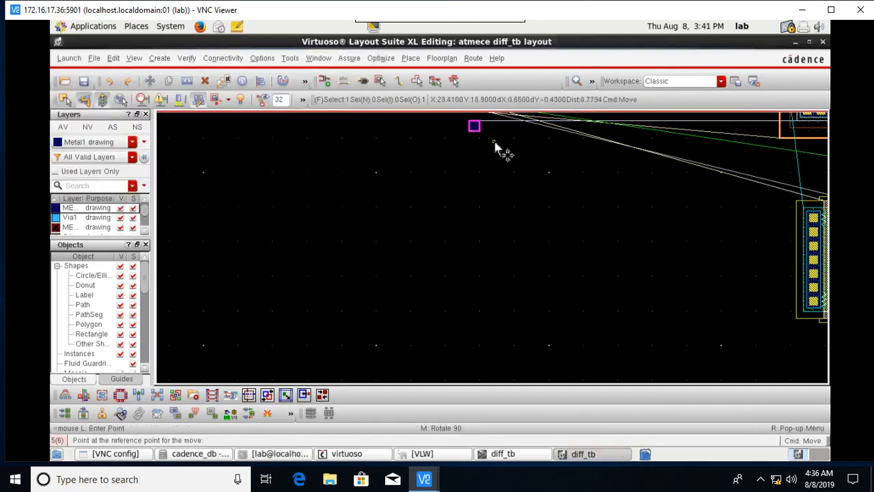
pyautogui.click(470, 125)
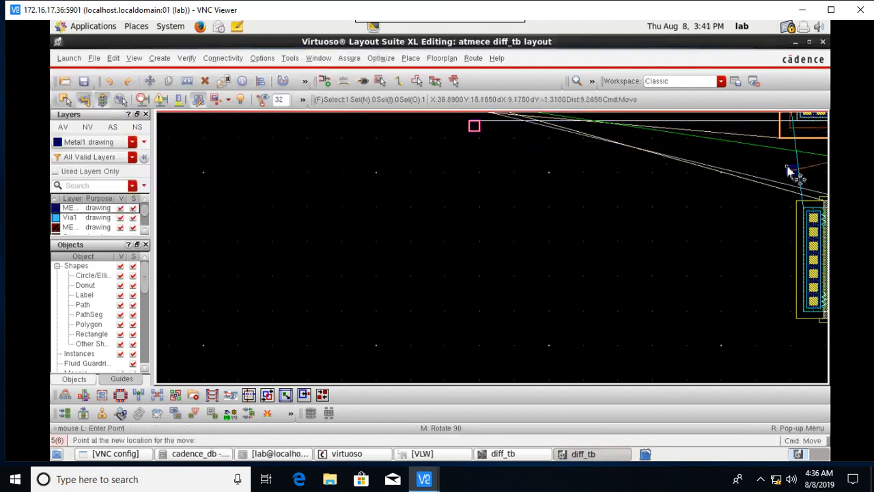
pyautogui.press('Right')
pyautogui.press('Right')
pyautogui.press('Right')
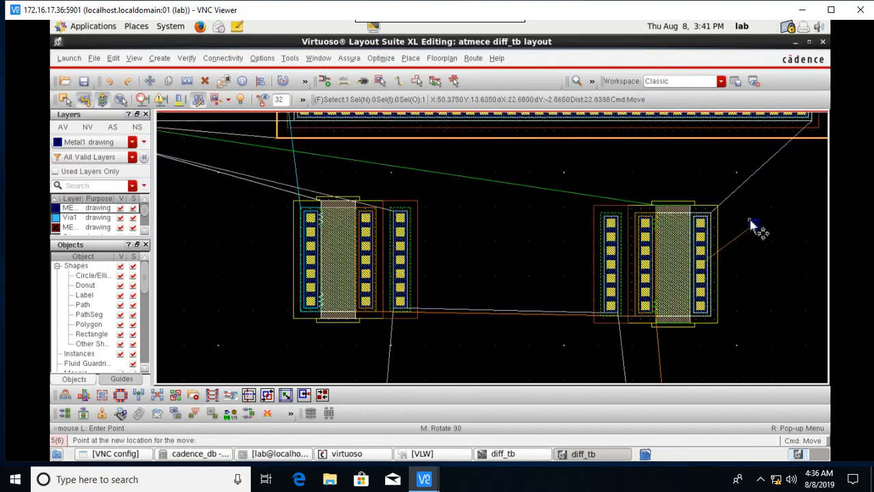
pyautogui.press('Right')
pyautogui.press('Right')
pyautogui.press('Right')
pyautogui.press('Up')
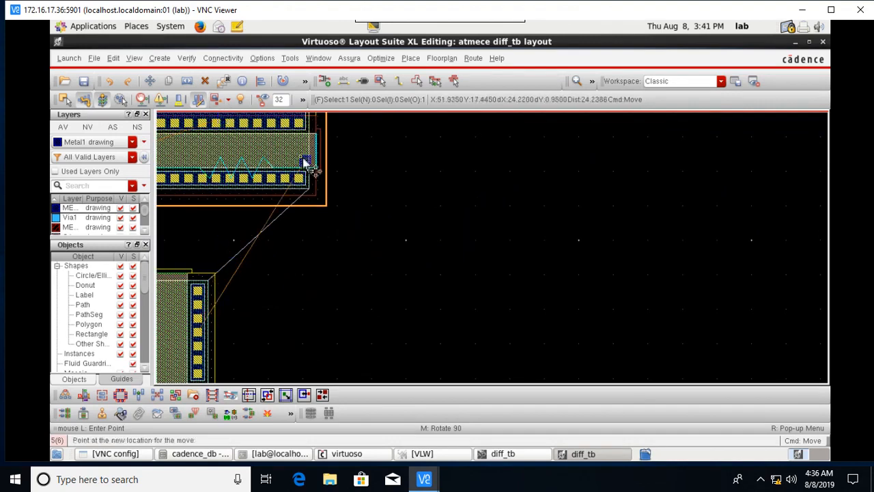
pyautogui.press('Up')
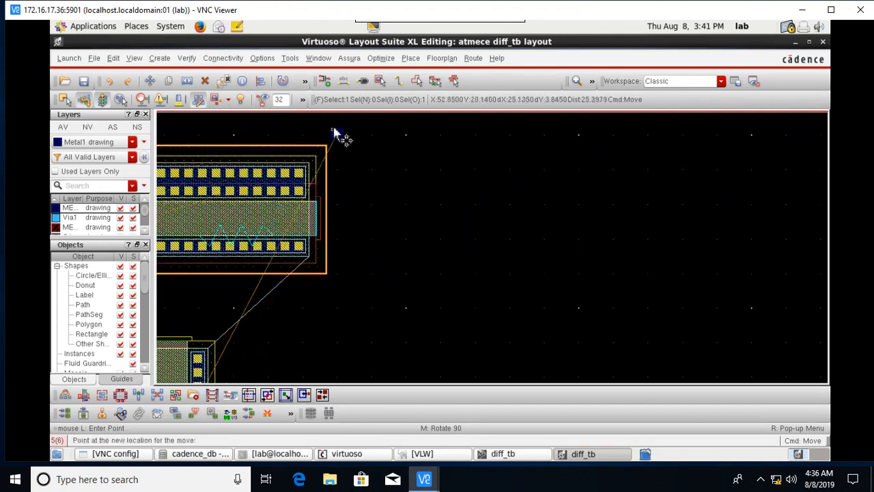
pyautogui.click(366, 317)
pyautogui.scroll(-2, 380, 327)
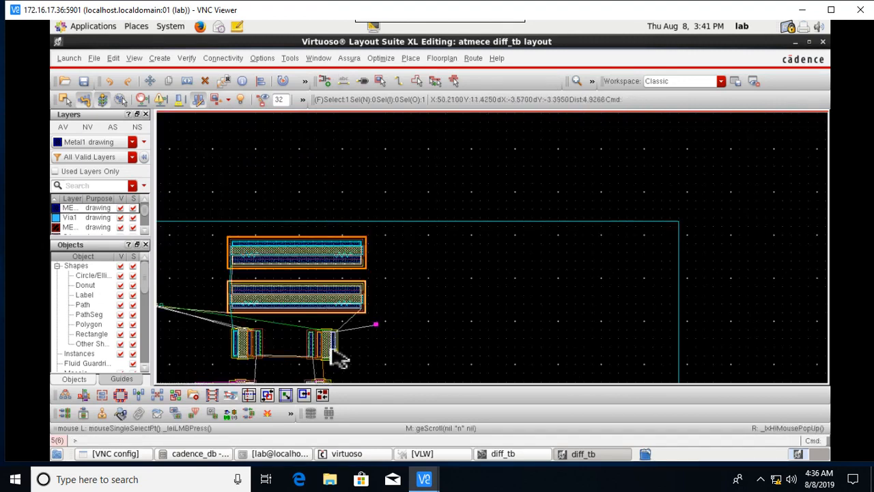
pyautogui.press('Left')
pyautogui.scroll(2, 331, 316)
pyautogui.scroll(1, 330, 286)
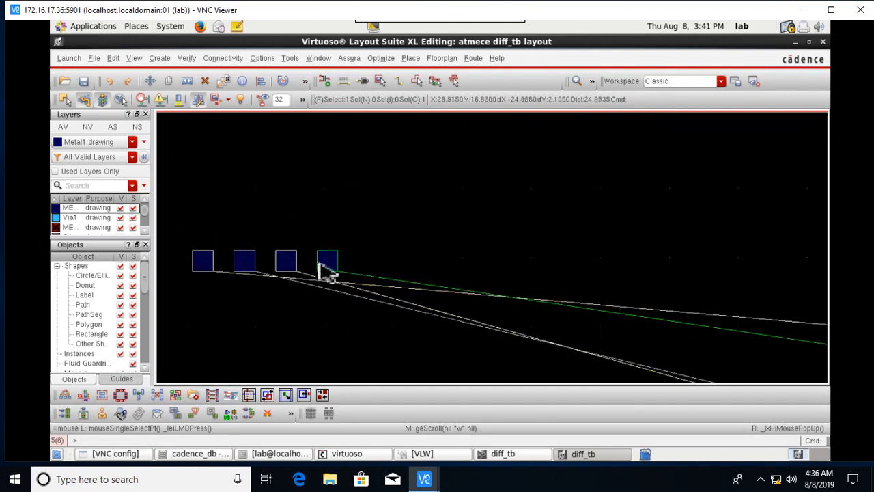
# Confirm the pin is v2 and place it just above the right transistor's gate.
pyautogui.press('q')
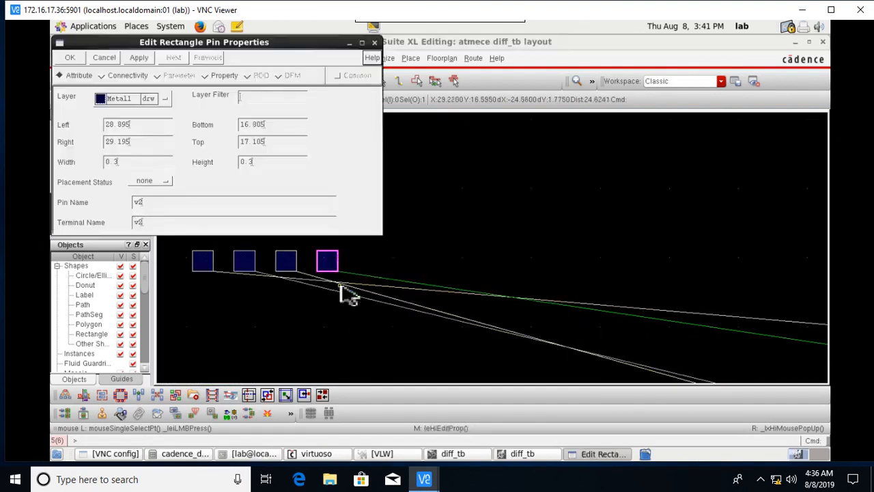
pyautogui.click(374, 42)
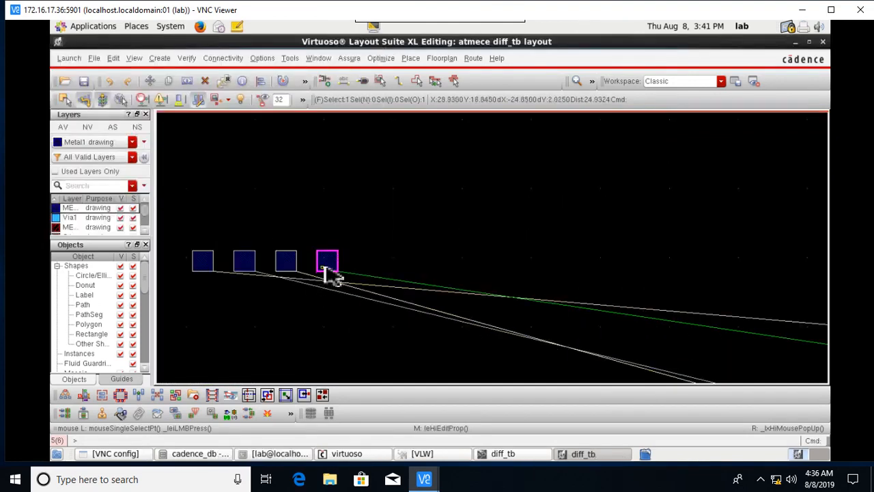
pyautogui.press('m')
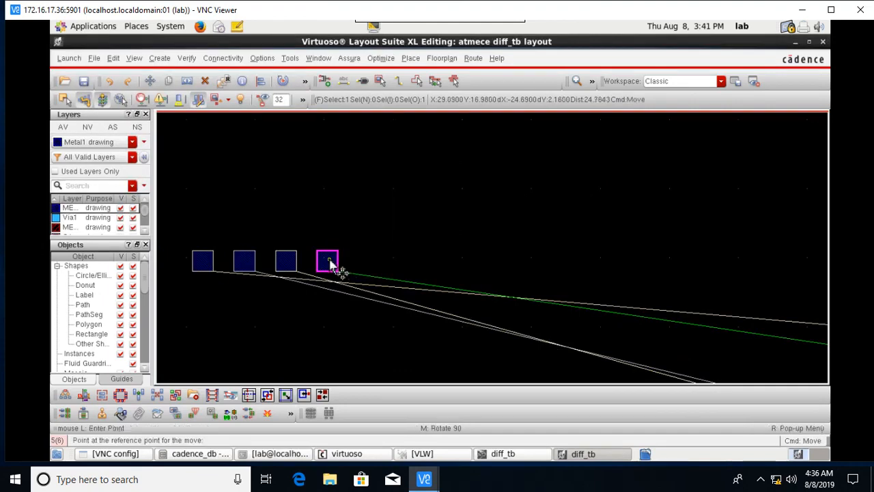
pyautogui.click(330, 264)
pyautogui.scroll(-3, 696, 284)
pyautogui.press('Down')
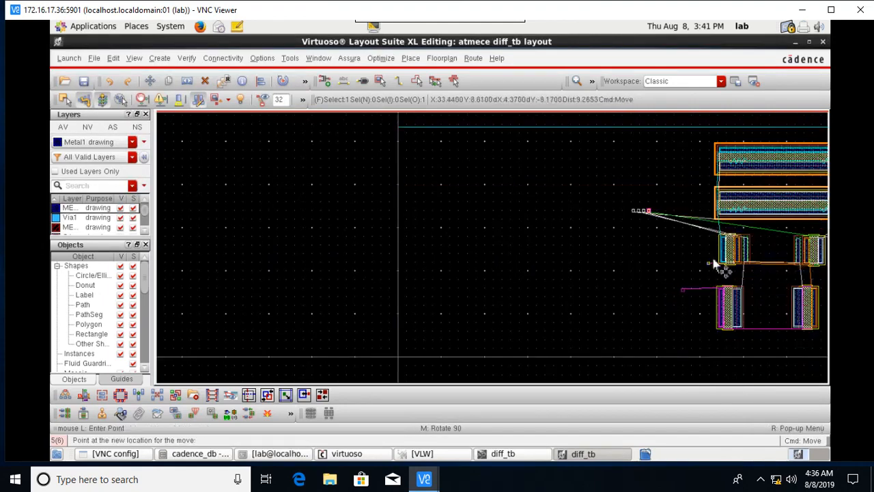
pyautogui.press('Right')
pyautogui.press('Right')
pyautogui.scroll(1, 531, 245)
pyautogui.scroll(3, 419, 239)
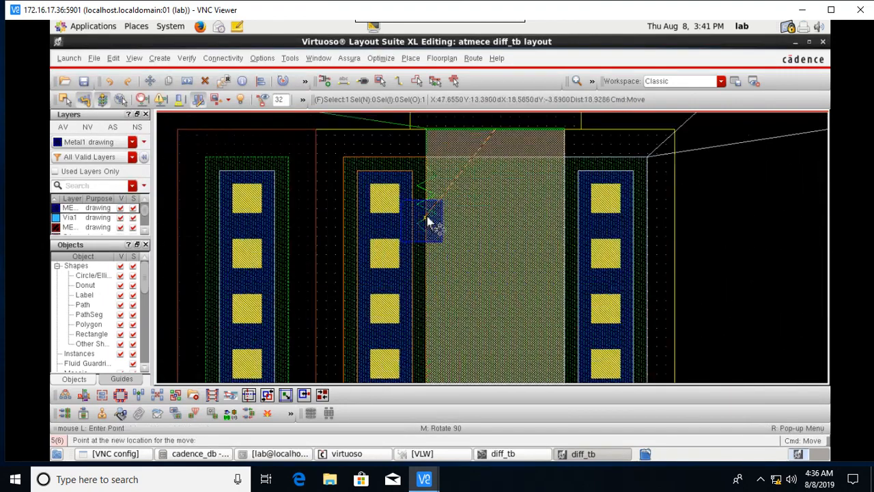
pyautogui.press('Up')
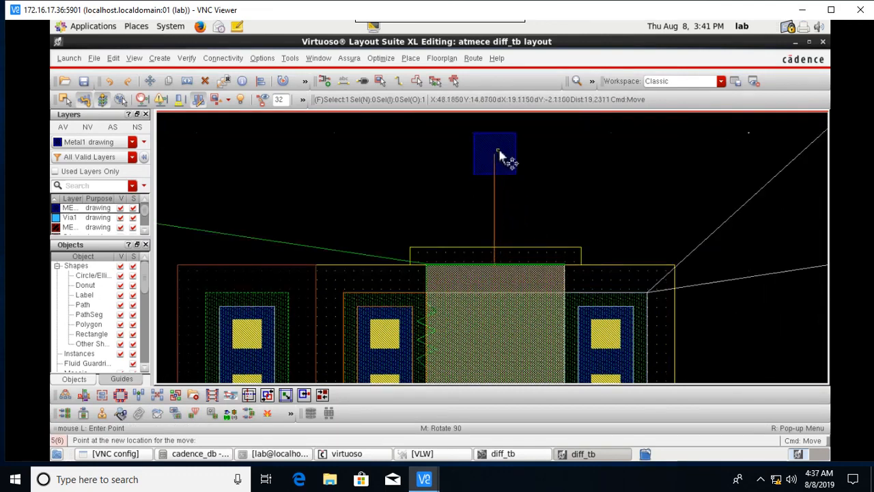
pyautogui.click(499, 156)
# Pick up the leftmost remaining pin and carry it toward the upper devices.
pyautogui.scroll(-4, 512, 293)
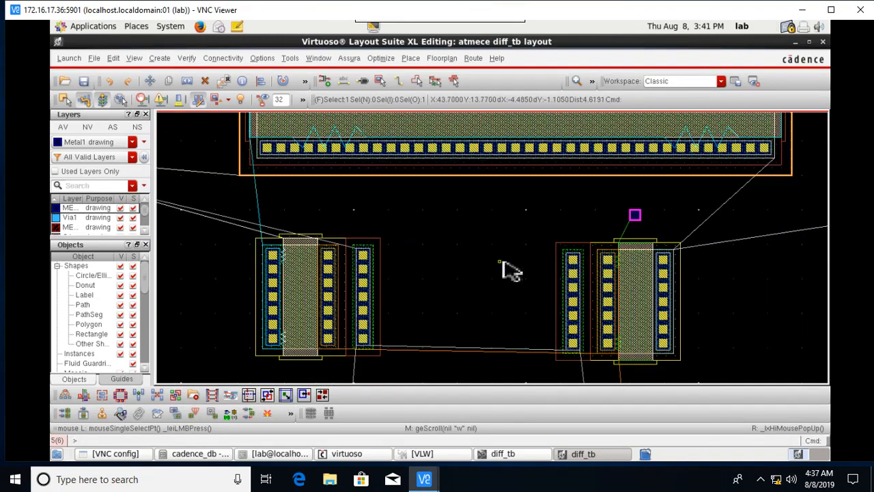
pyautogui.scroll(-1, 546, 266)
pyautogui.scroll(4, 425, 225)
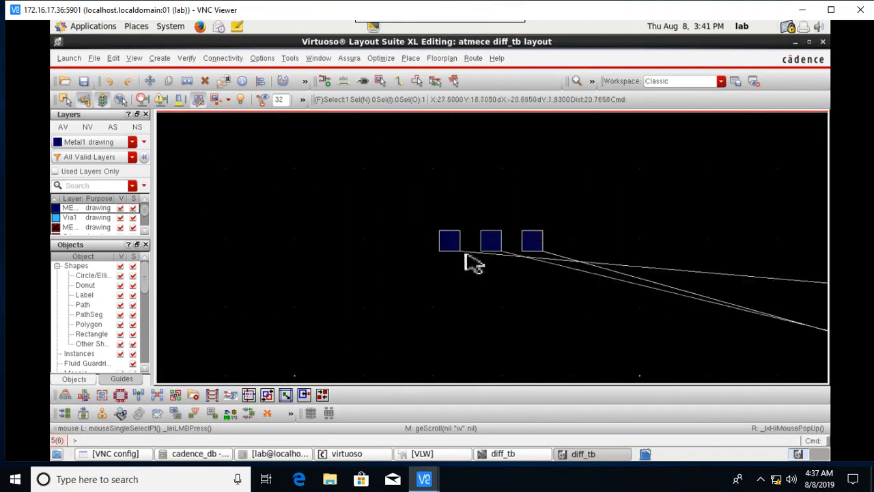
pyautogui.click(463, 258)
pyautogui.press('m')
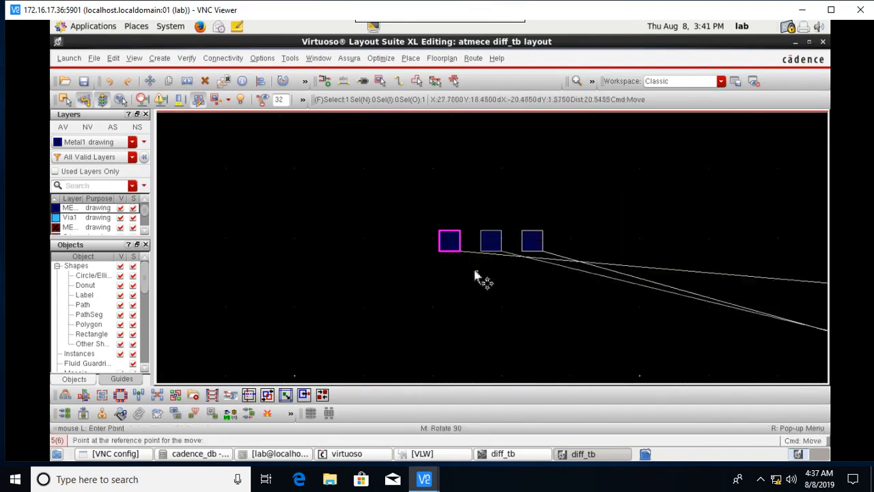
pyautogui.click(444, 244)
pyautogui.press('Right')
pyautogui.press('Right')
pyautogui.press('Right')
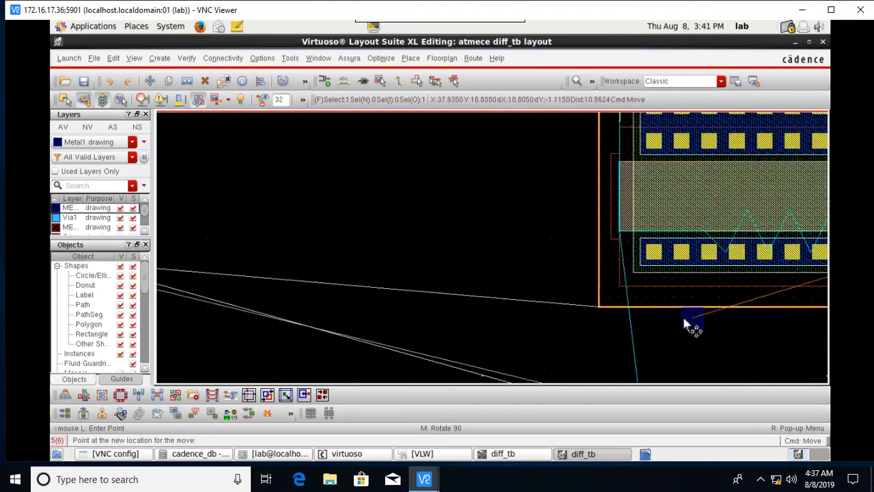
pyautogui.scroll(-1, 717, 321)
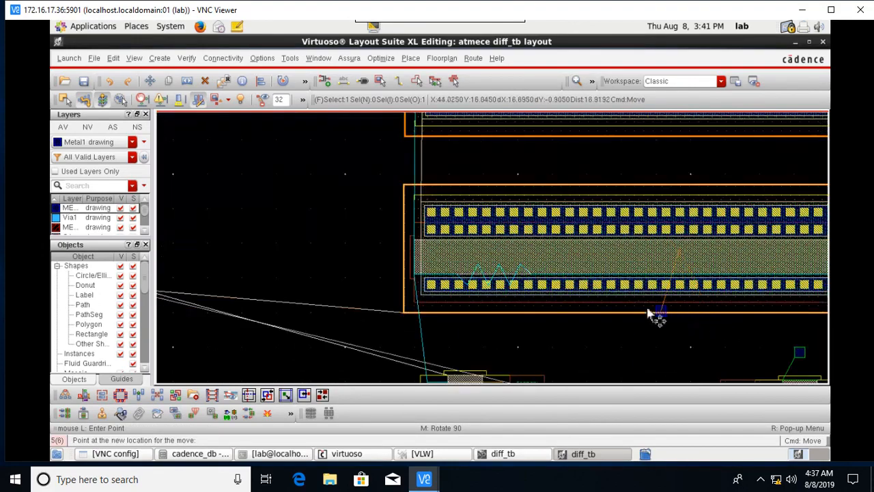
pyautogui.press('Up')
pyautogui.press('Up')
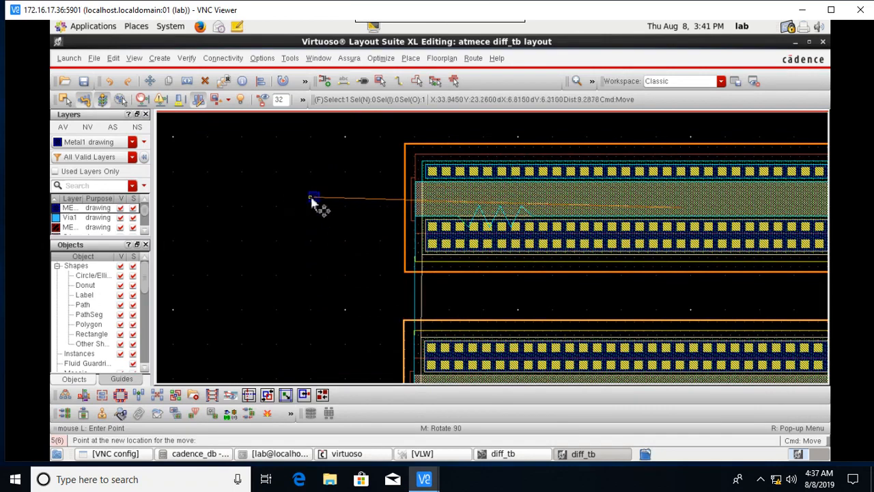
# Drop the carried pin left of the upper transistor and confirm it is vdd.
pyautogui.click(362, 243)
pyautogui.press('q')
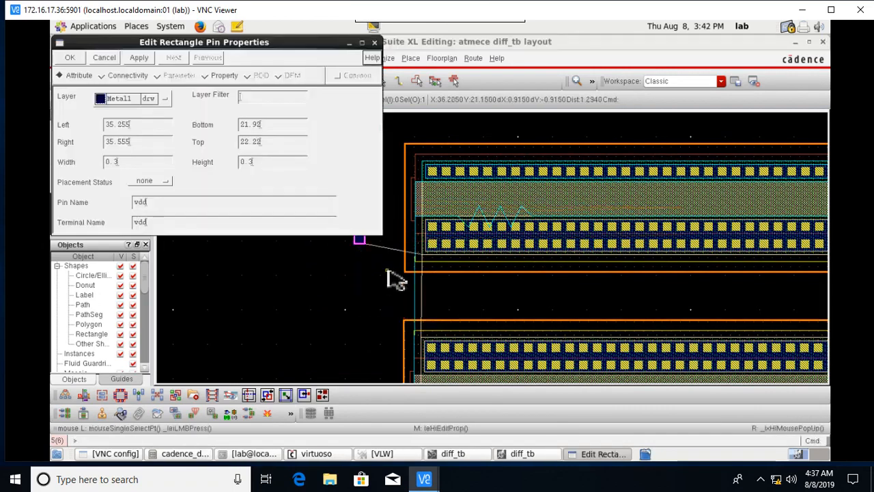
pyautogui.click(374, 42)
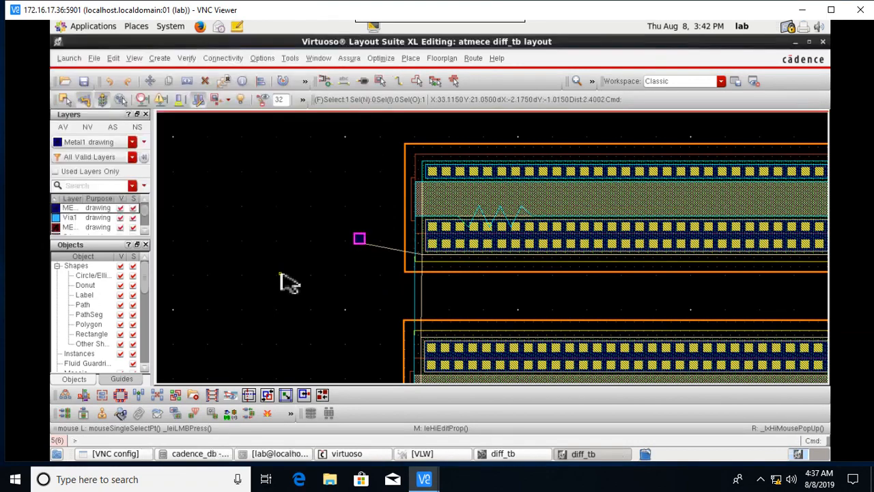
pyautogui.scroll(-1, 492, 310)
pyautogui.scroll(-1, 487, 300)
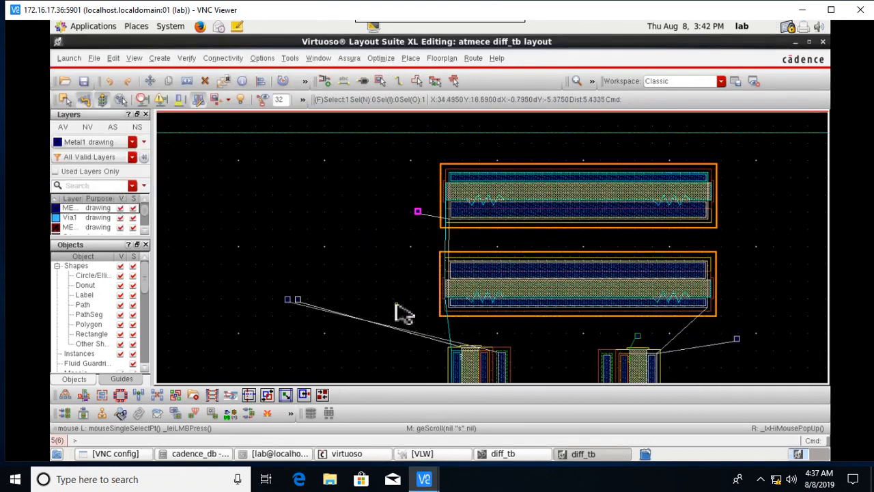
pyautogui.keyDown('ctrl'); pyautogui.scroll(1, 351, 329); pyautogui.keyUp('ctrl')
# Move the small pin square left of the devices to above the lower transistor's gate.
pyautogui.click(257, 273)
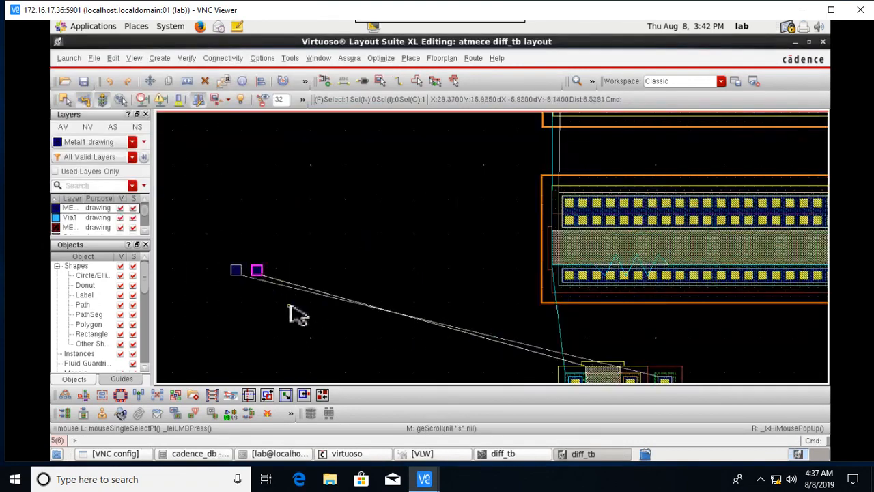
pyautogui.press('m')
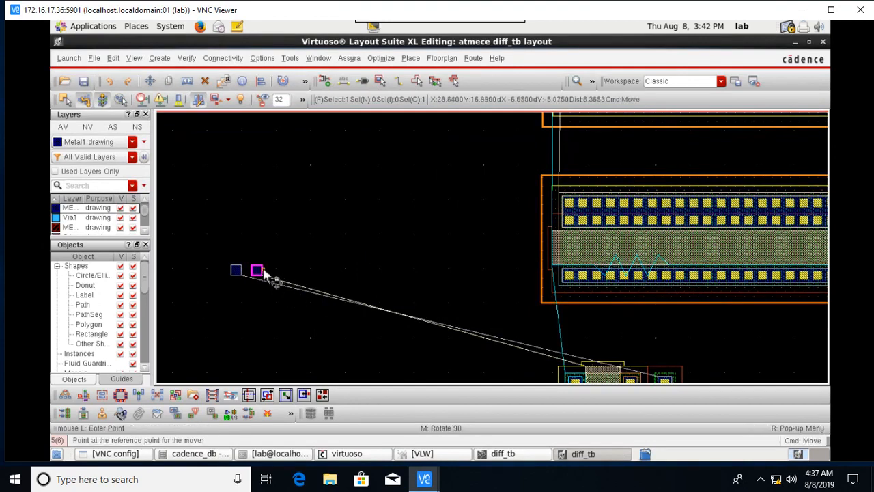
pyautogui.click(264, 272)
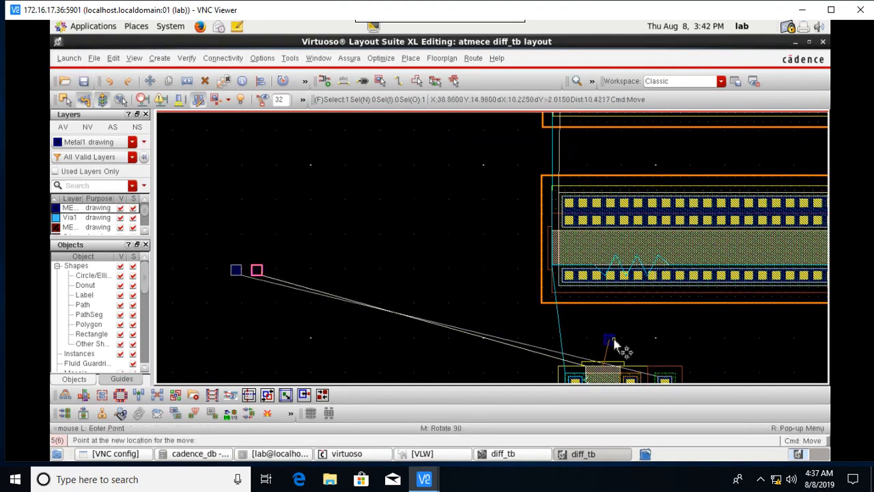
pyautogui.keyDown('ctrl'); pyautogui.scroll(2, 609, 348); pyautogui.keyUp('ctrl')
pyautogui.scroll(-2, 609, 362)
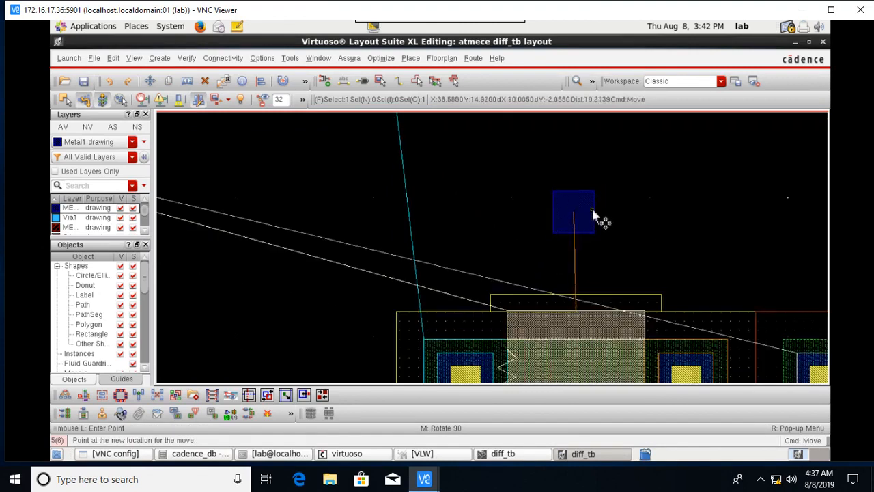
pyautogui.click(596, 213)
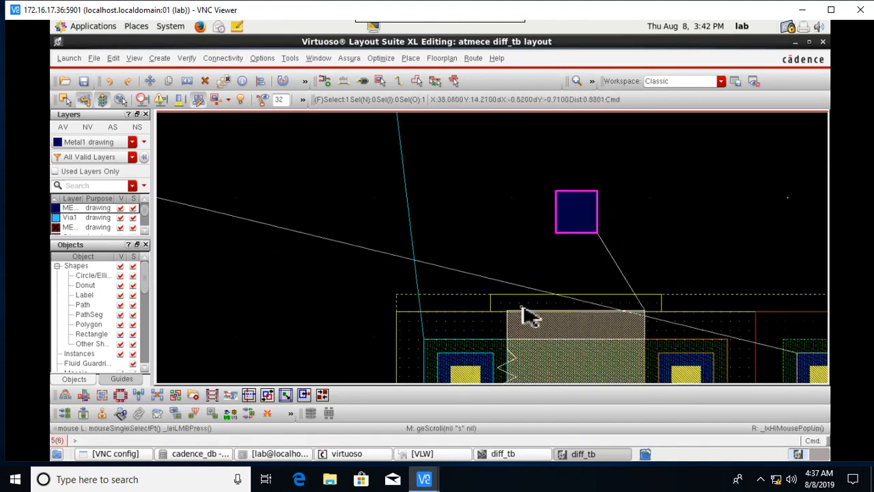
# Move the last far-left pin square between the two lower transistors.
pyautogui.keyDown('ctrl'); pyautogui.scroll(-2, 529, 314); pyautogui.keyUp('ctrl')
pyautogui.keyDown('shift'); pyautogui.hscroll(-2, 478, 334); pyautogui.keyUp('shift')
pyautogui.keyDown('ctrl'); pyautogui.scroll(-1, 542, 304); pyautogui.keyUp('ctrl')
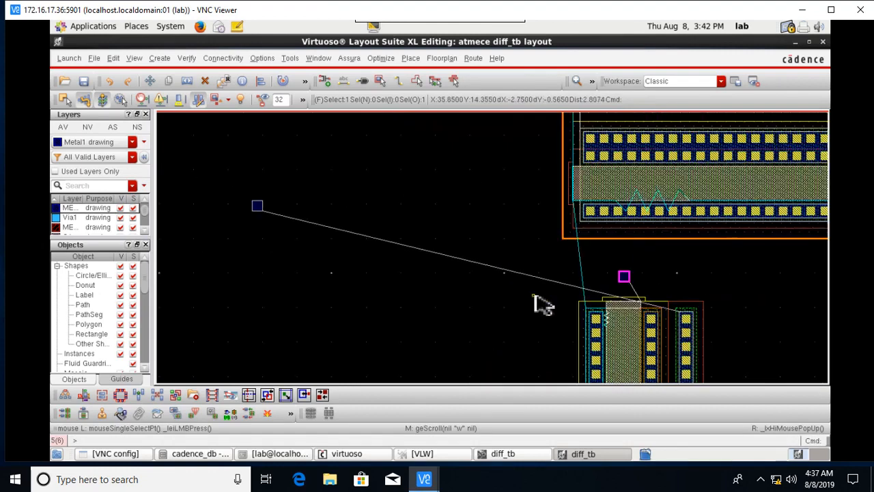
pyautogui.keyDown('ctrl'); pyautogui.scroll(1, 290, 229); pyautogui.keyUp('ctrl')
pyautogui.click(220, 182)
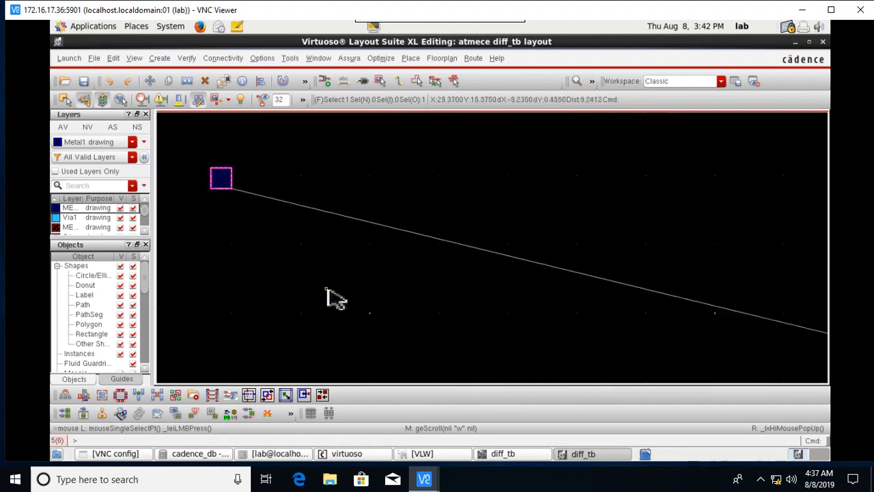
pyautogui.press('m')
pyautogui.click(224, 182)
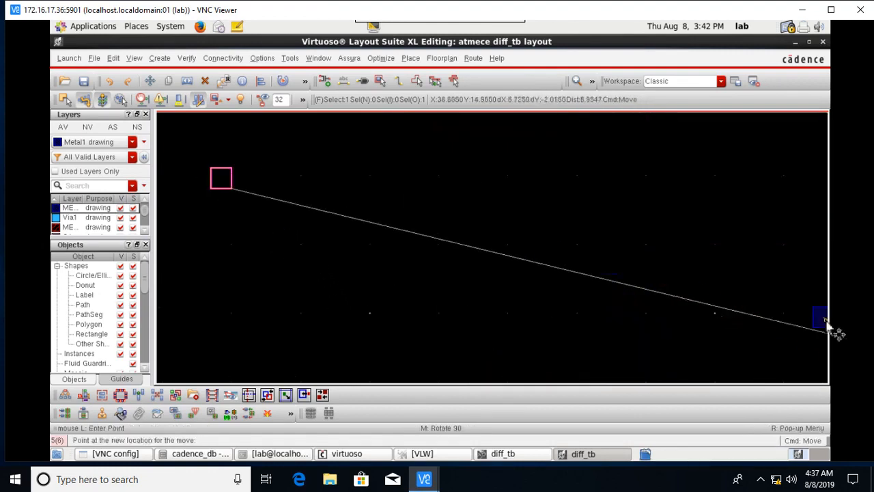
pyautogui.scroll(-1, 813, 331)
pyautogui.keyDown('shift'); pyautogui.hscroll(1, 808, 331); pyautogui.keyUp('shift')
pyautogui.keyDown('ctrl'); pyautogui.scroll(-1, 802, 328); pyautogui.keyUp('ctrl')
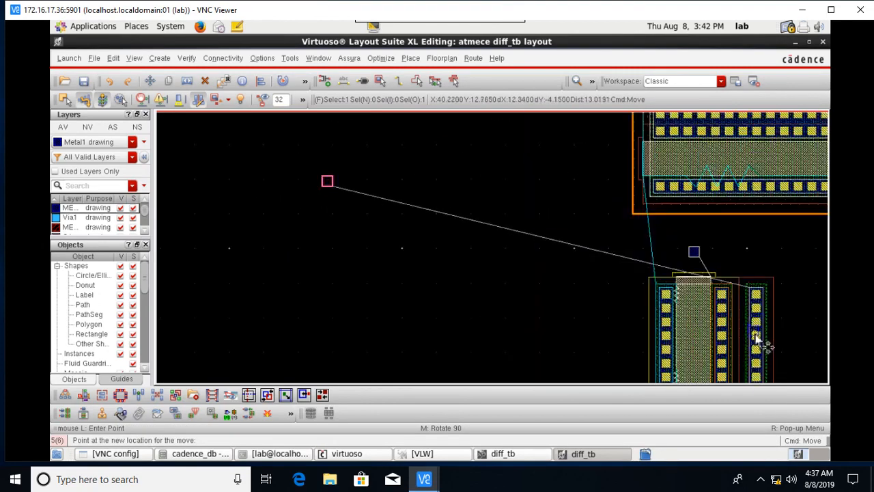
pyautogui.scroll(-1, 757, 335)
pyautogui.keyDown('shift'); pyautogui.hscroll(1, 761, 308); pyautogui.keyUp('shift')
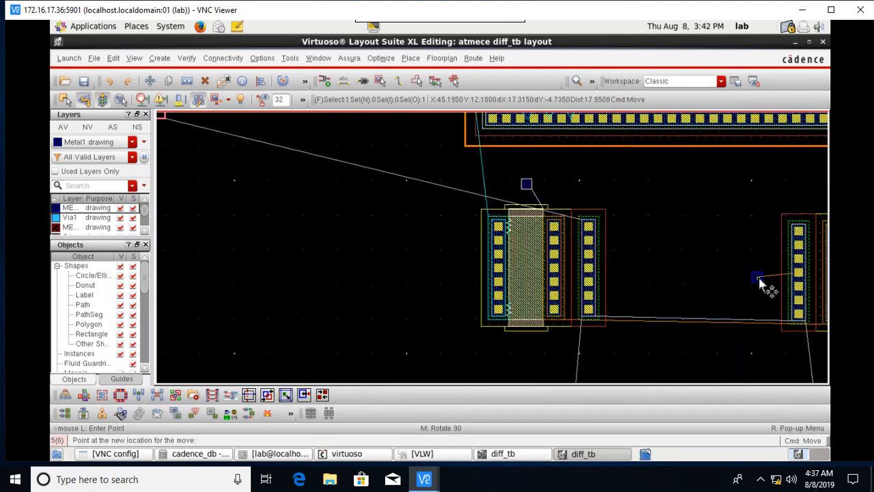
pyautogui.click(698, 257)
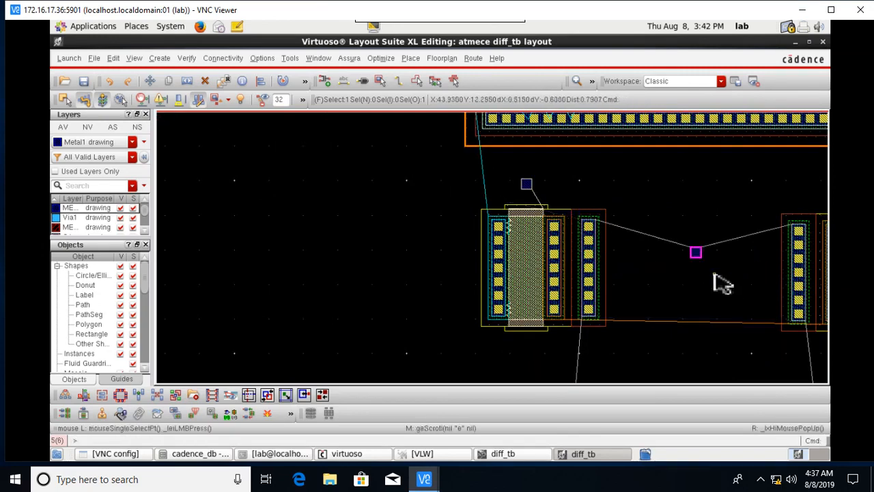
pyautogui.scroll(-1, 728, 281)
pyautogui.middleClick(728, 313)
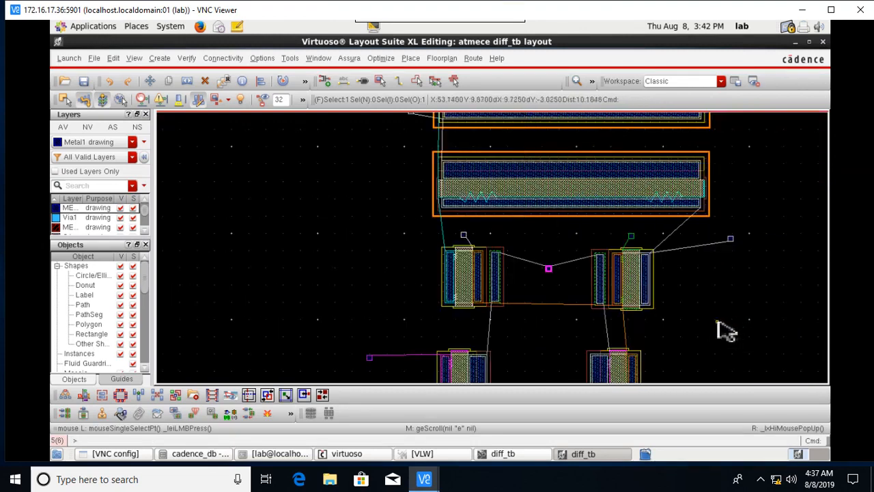
pyautogui.middleClick(622, 288)
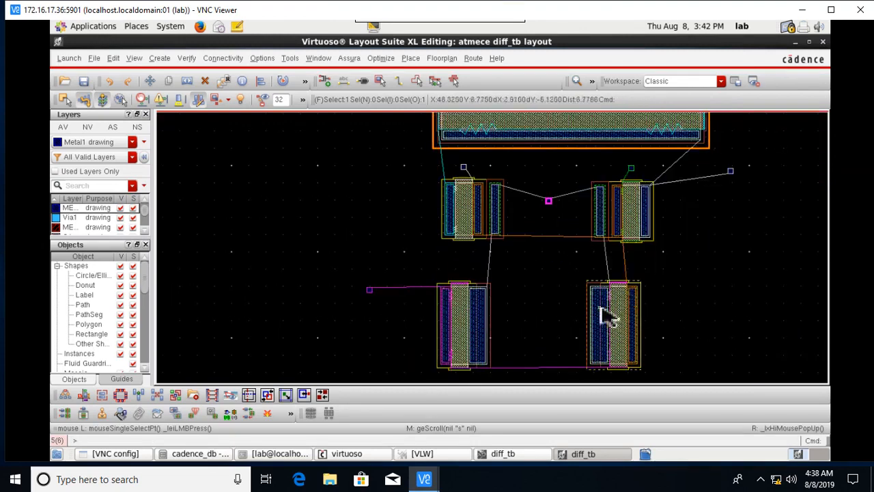
pyautogui.press('Down')
pyautogui.press('Up')
pyautogui.press('Up')
pyautogui.press('Up')
pyautogui.press('Up')
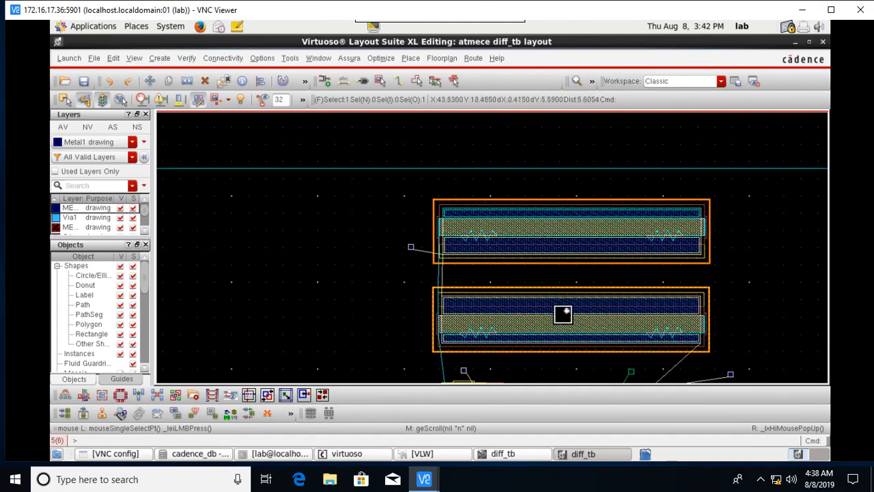
pyautogui.press('Down')
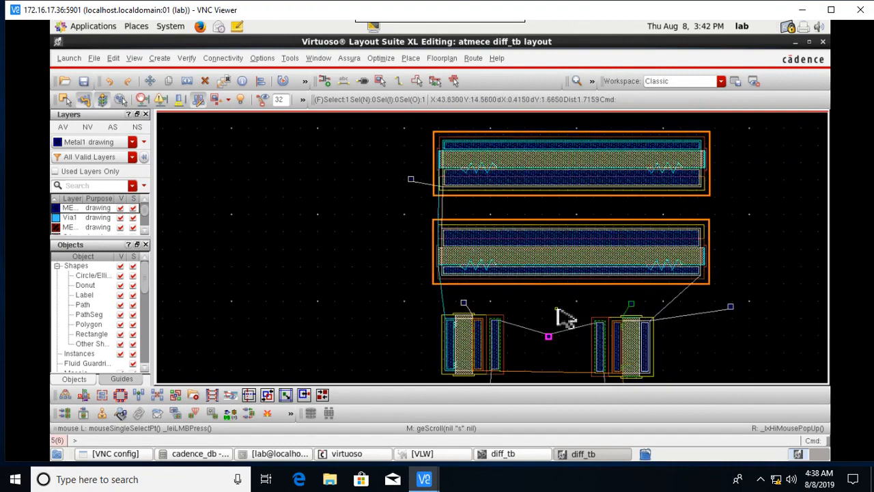
# Place two M1_POLY1 vias beside the lower transistors' gate pins.
pyautogui.click(382, 82)
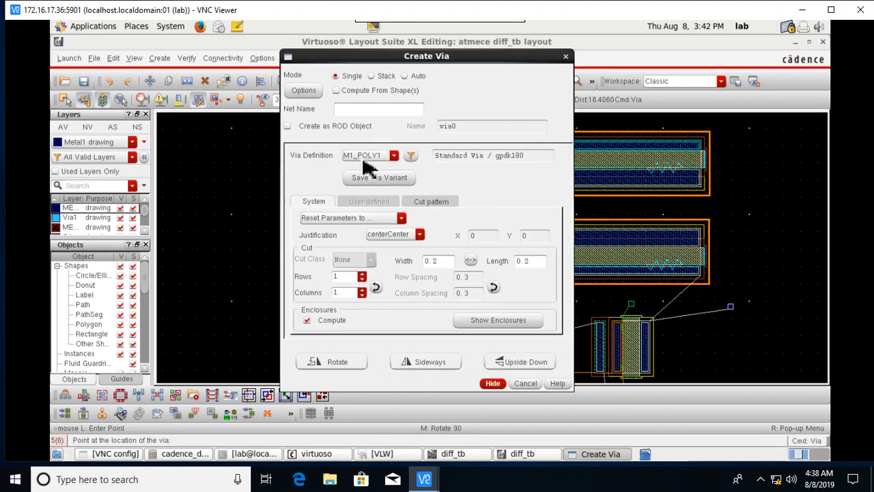
pyautogui.click(493, 384)
pyautogui.scroll(3, 485, 301)
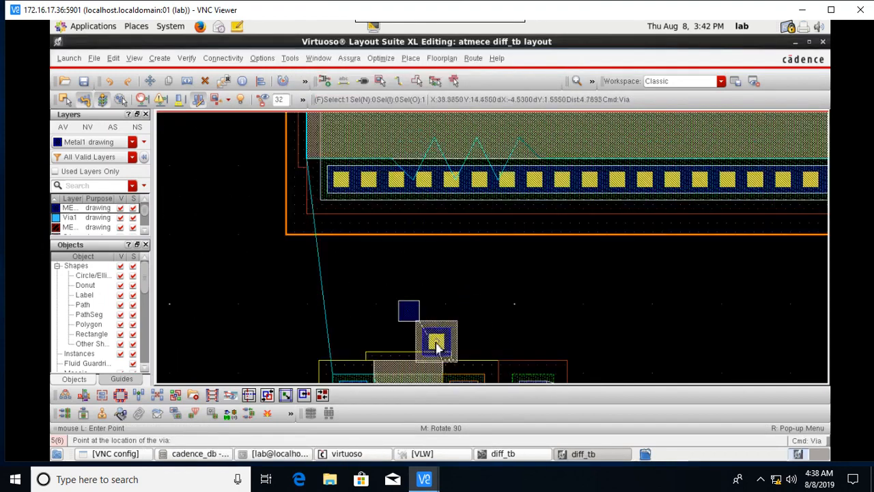
pyautogui.click(408, 313)
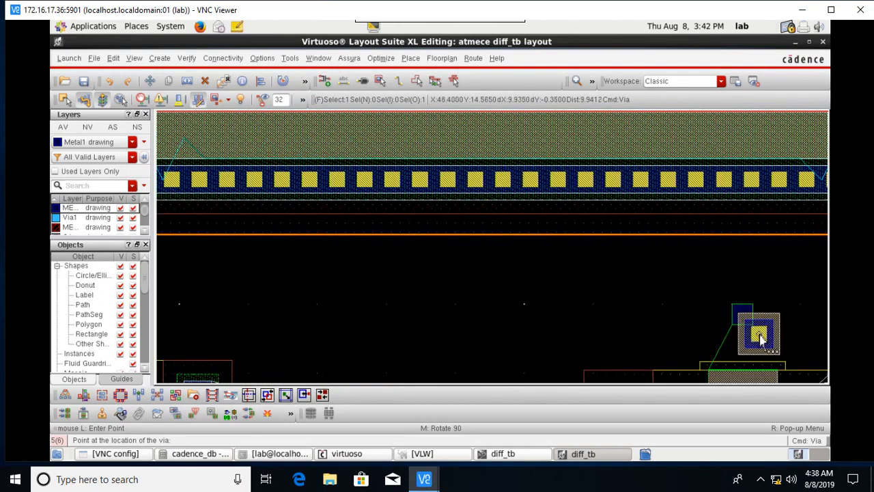
pyautogui.click(744, 317)
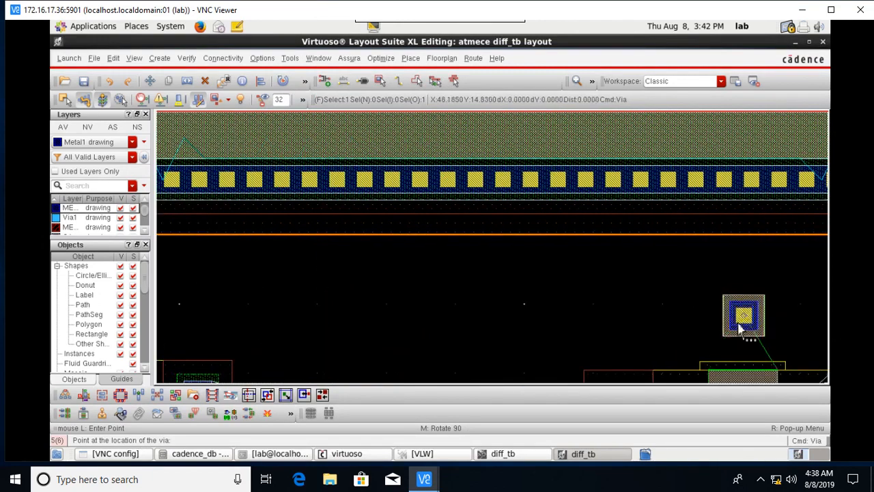
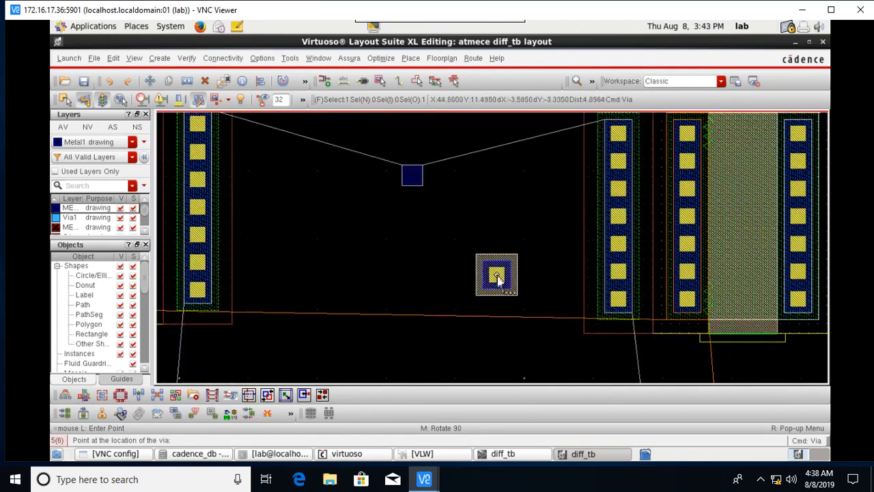
# Place a via in the empty area left of the transistor.
pyautogui.press('Up')
pyautogui.press('Up')
pyautogui.press('Up')
pyautogui.press('Up')
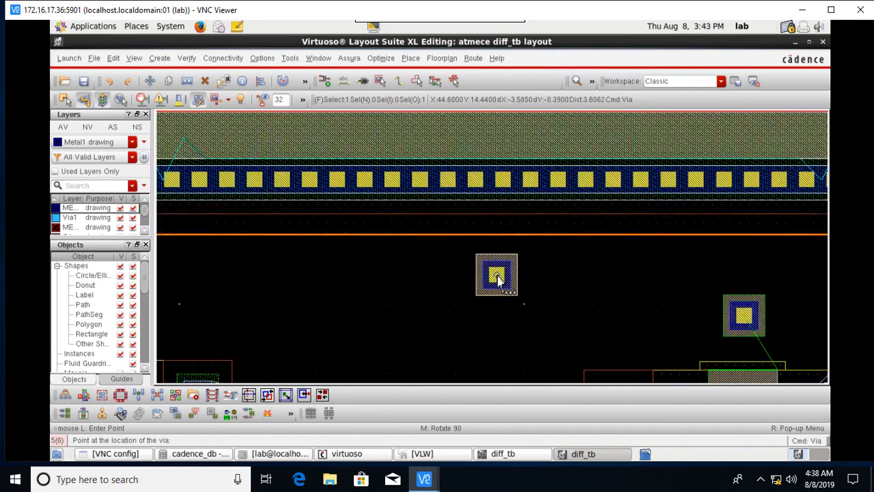
pyautogui.press('Up')
pyautogui.press('Up')
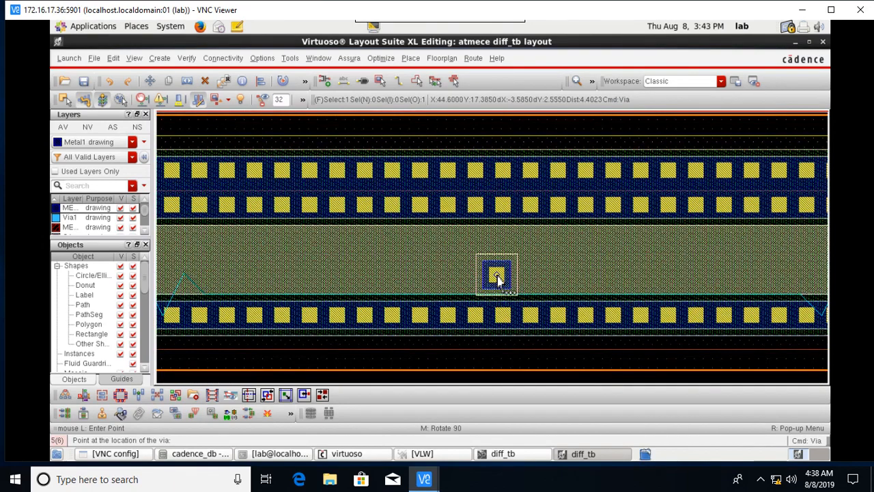
pyautogui.press('Left')
pyautogui.press('Left')
pyautogui.press('Left')
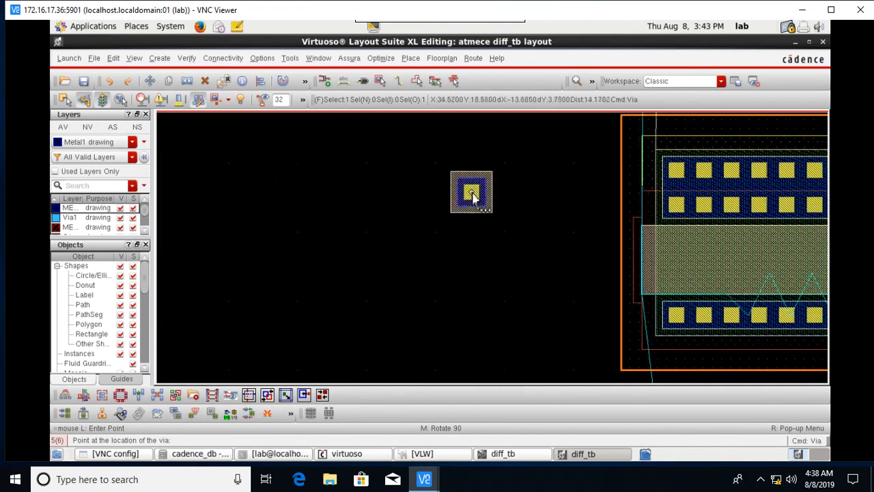
pyautogui.click(471, 196)
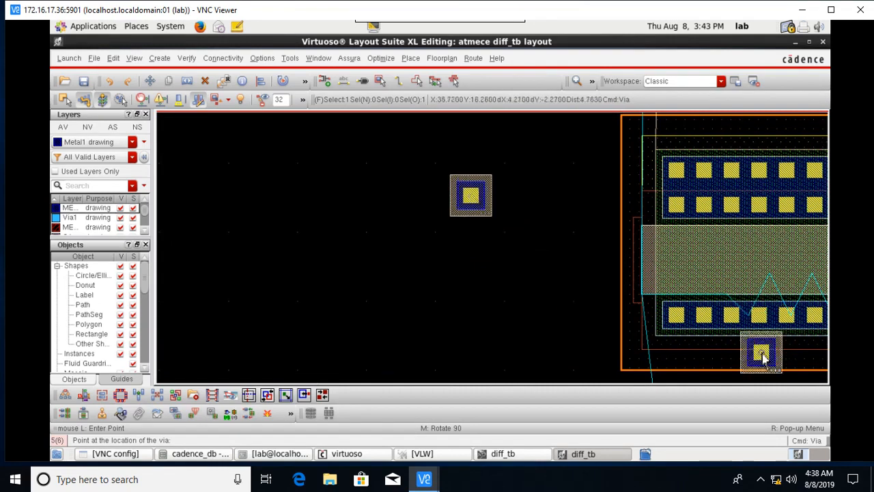
pyautogui.press('Escape')
# Move the new via slightly up and to the left, then deselect it.
pyautogui.hotkey('shift', 'z')
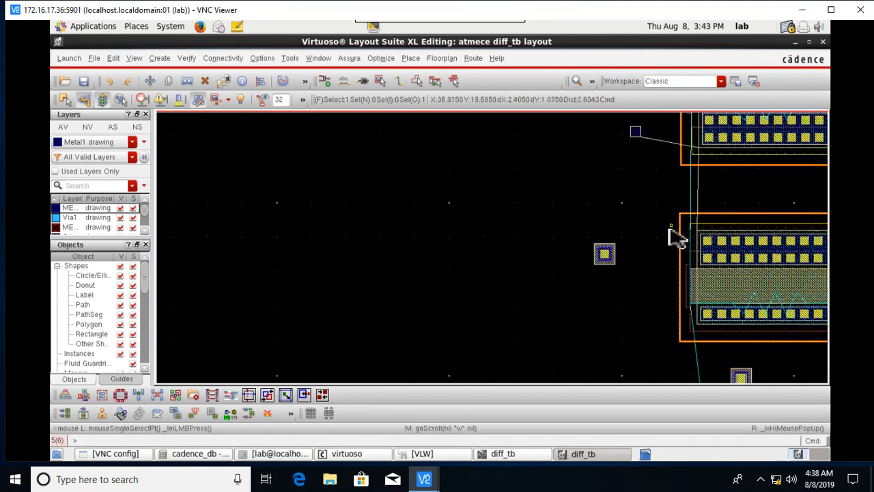
pyautogui.click(605, 254)
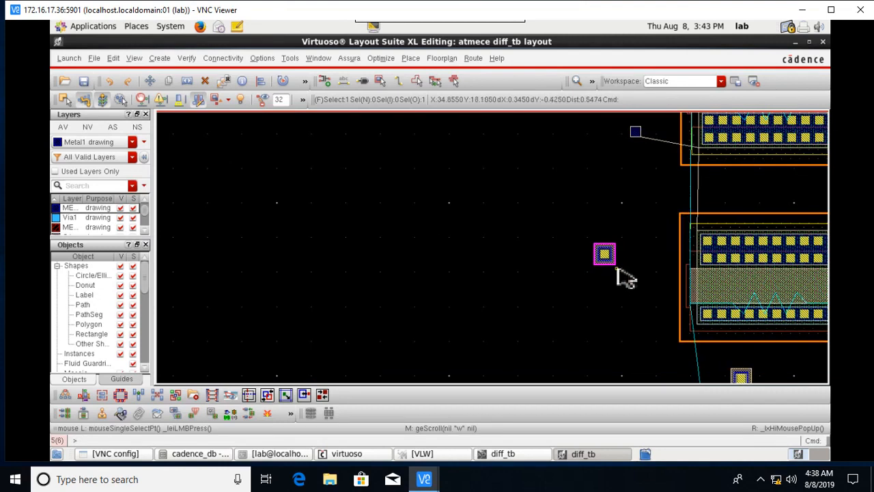
pyautogui.press('m')
pyautogui.click(609, 256)
pyautogui.scroll(2, 628, 125)
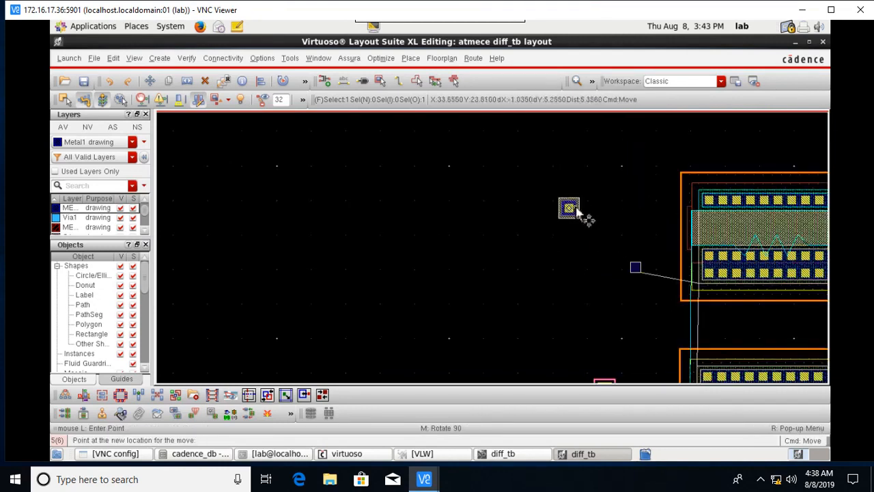
pyautogui.click(577, 211)
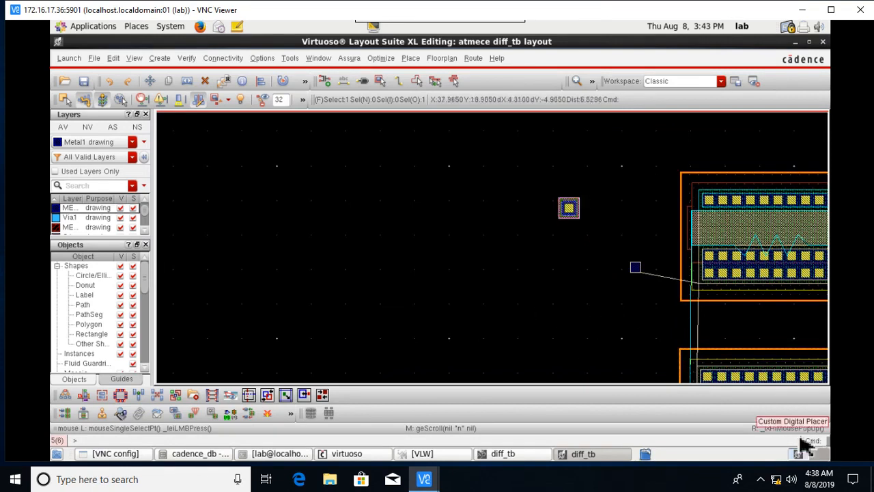
pyautogui.press('Right')
pyautogui.scroll(-2, 743, 325)
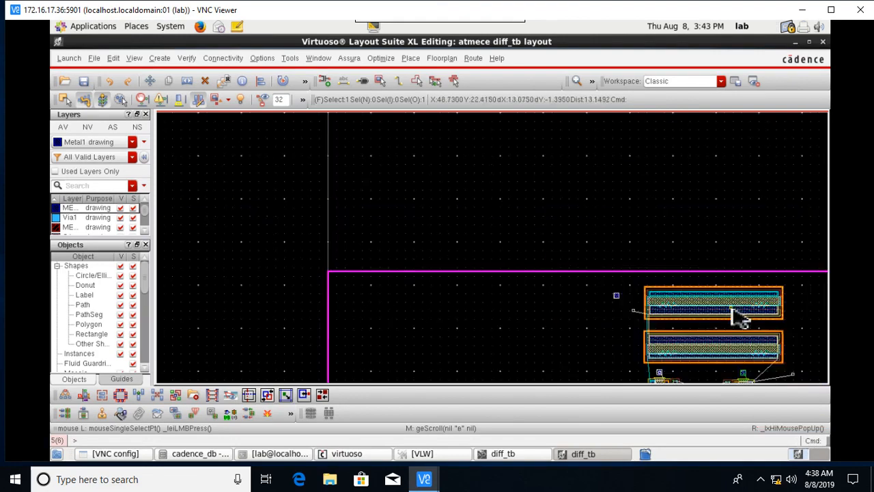
pyautogui.click(595, 213)
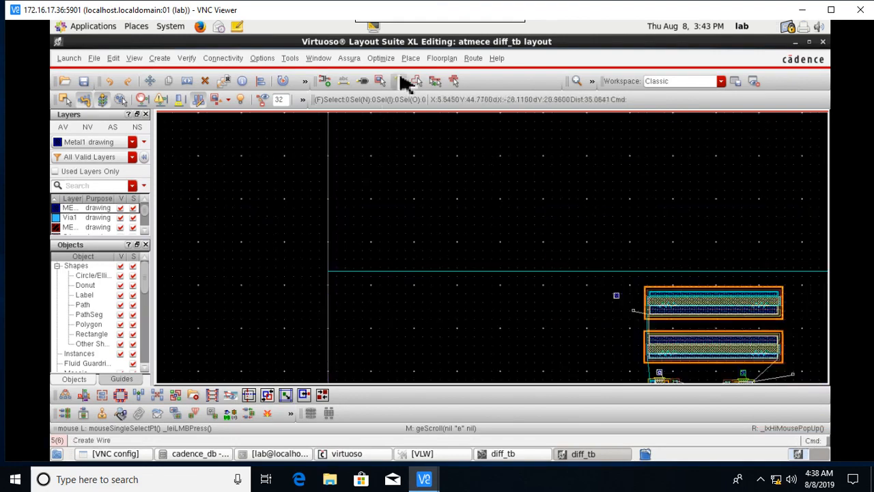
pyautogui.click(401, 81)
pyautogui.scroll(2, 717, 337)
pyautogui.scroll(1, 673, 321)
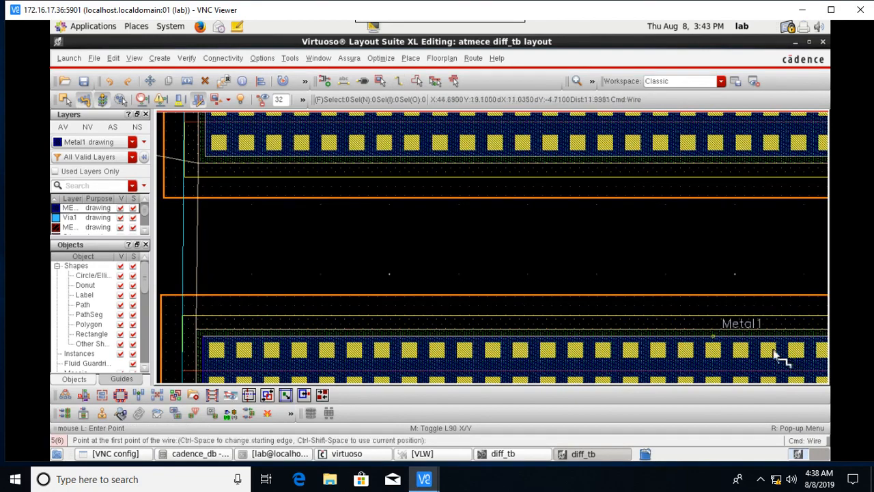
pyautogui.scroll(-1, 774, 353)
pyautogui.press('Left')
pyautogui.press('Down')
pyautogui.scroll(1, 587, 175)
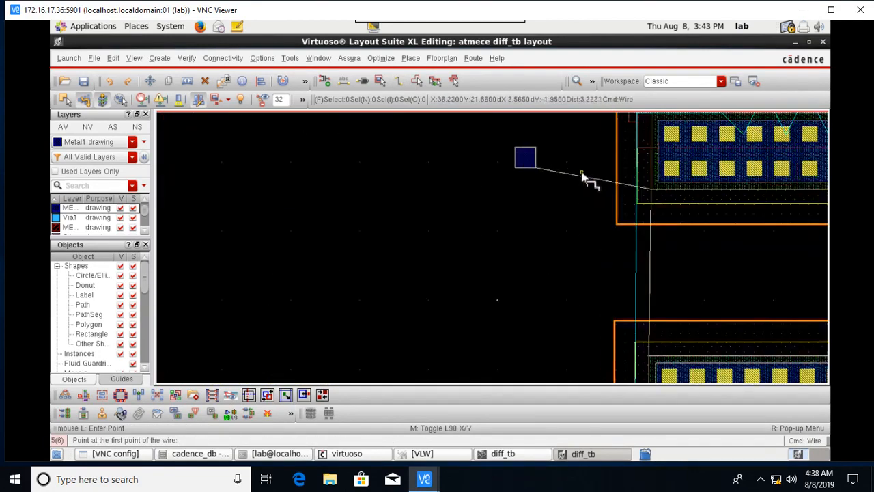
pyautogui.click(546, 162)
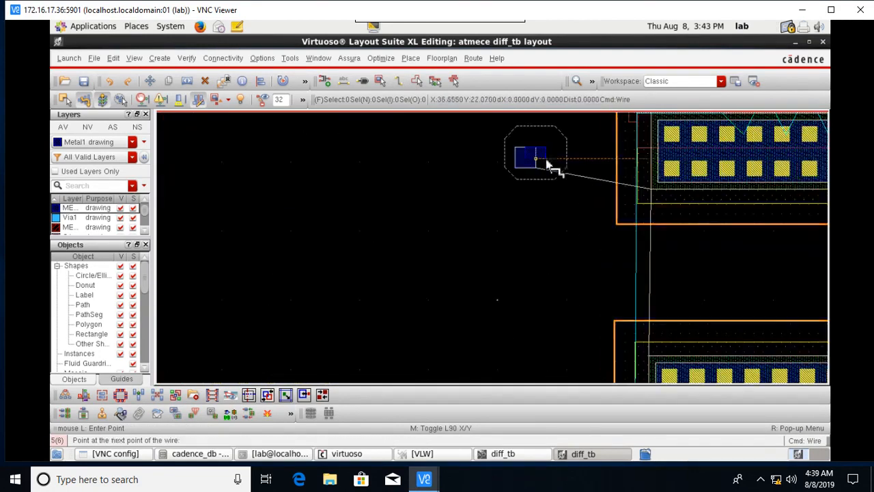
pyautogui.click(649, 162)
pyautogui.scroll(-1, 629, 202)
pyautogui.press('Up')
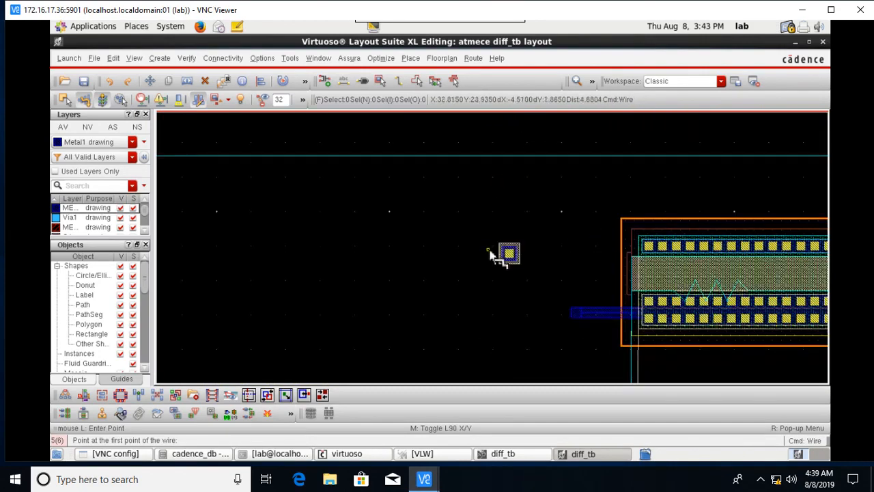
pyautogui.scroll(1, 511, 254)
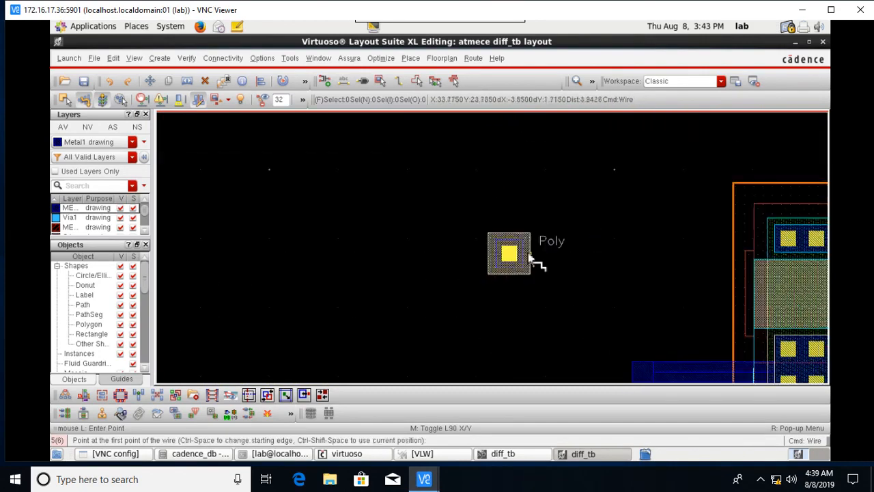
pyautogui.click(530, 256)
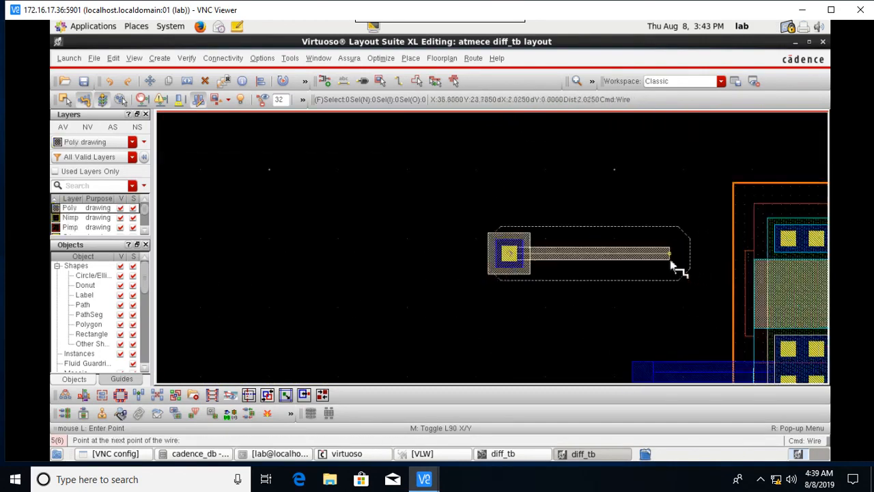
pyautogui.click(671, 263)
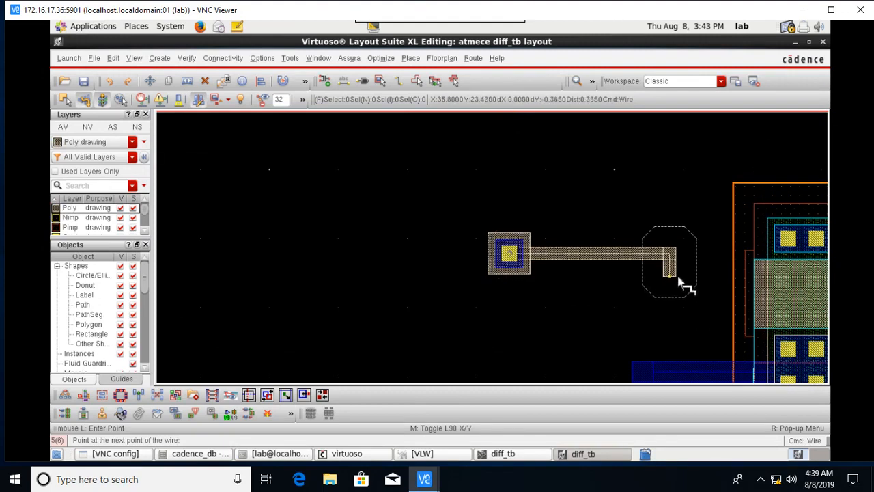
pyautogui.press('Escape')
pyautogui.click(523, 264)
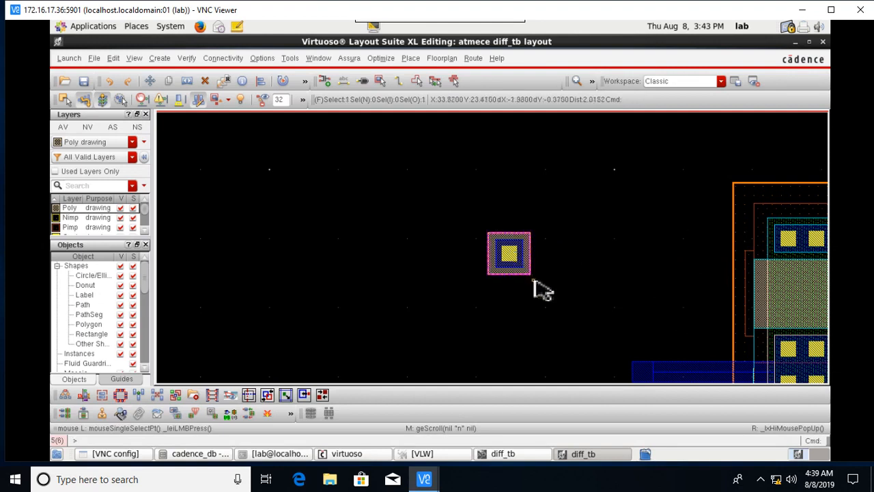
pyautogui.press('m')
pyautogui.click(523, 262)
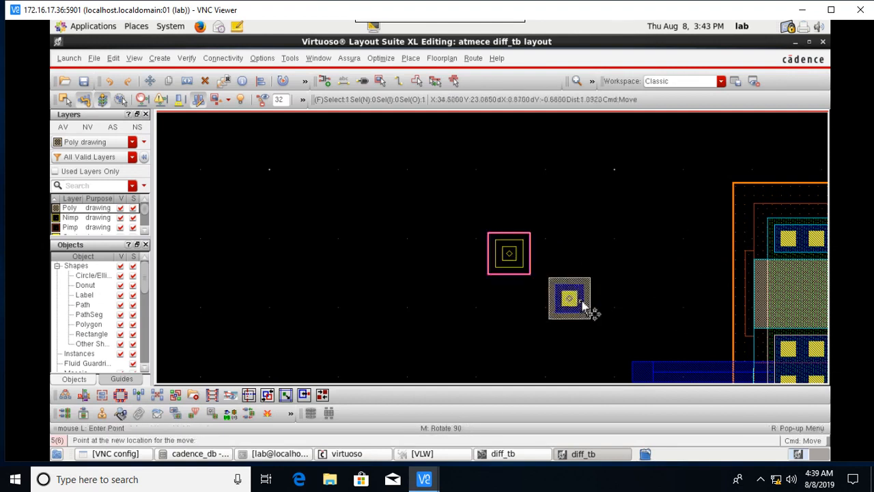
pyautogui.click(614, 295)
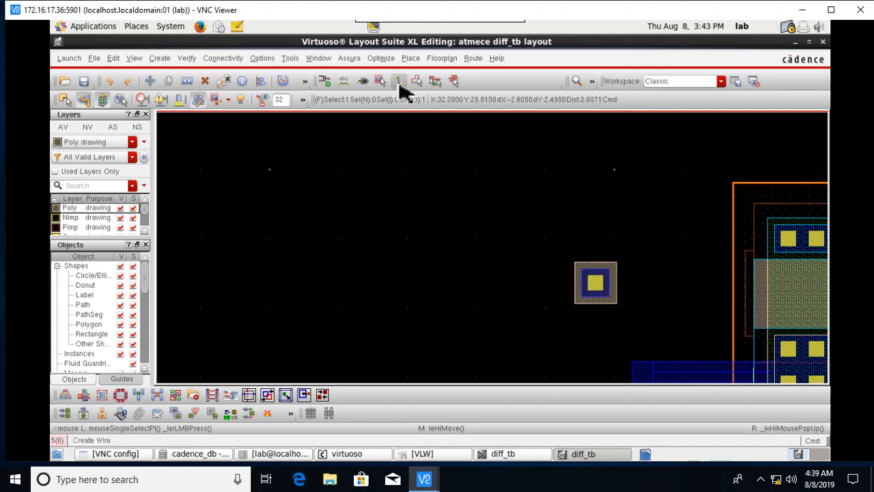
pyautogui.click(398, 82)
pyautogui.click(622, 288)
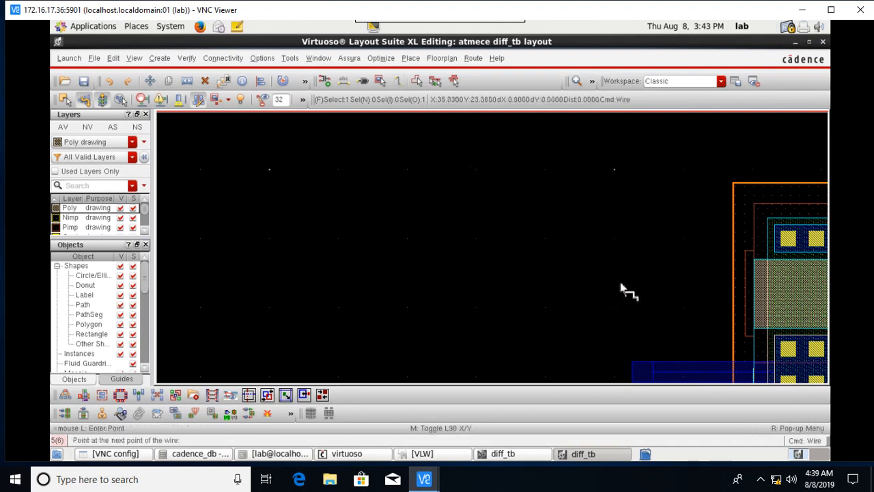
pyautogui.doubleClick(756, 311)
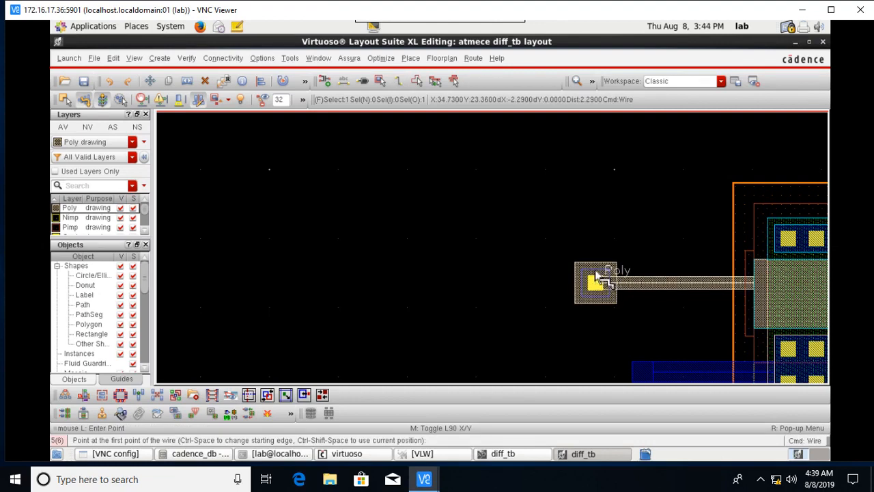
pyautogui.keyDown('ctrl'); pyautogui.scroll(6, 596, 276); pyautogui.keyUp('ctrl')
pyautogui.click(603, 211)
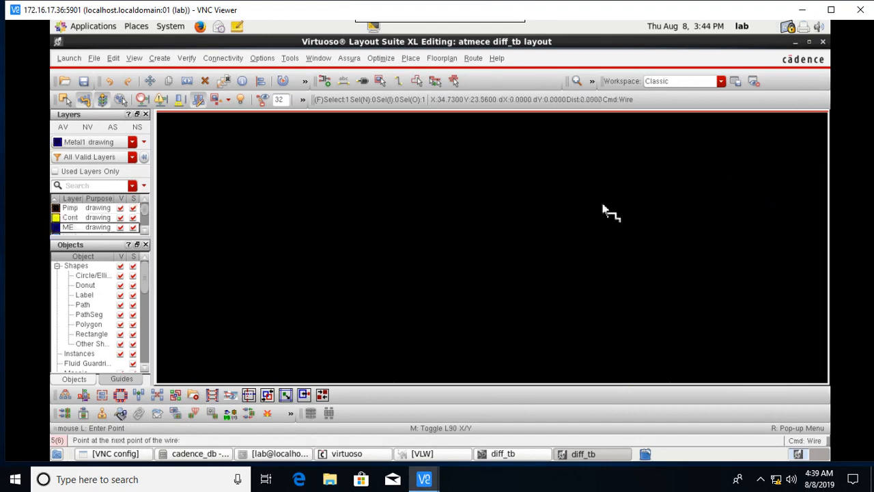
pyautogui.keyDown('ctrl'); pyautogui.scroll(-3, 637, 196); pyautogui.keyUp('ctrl')
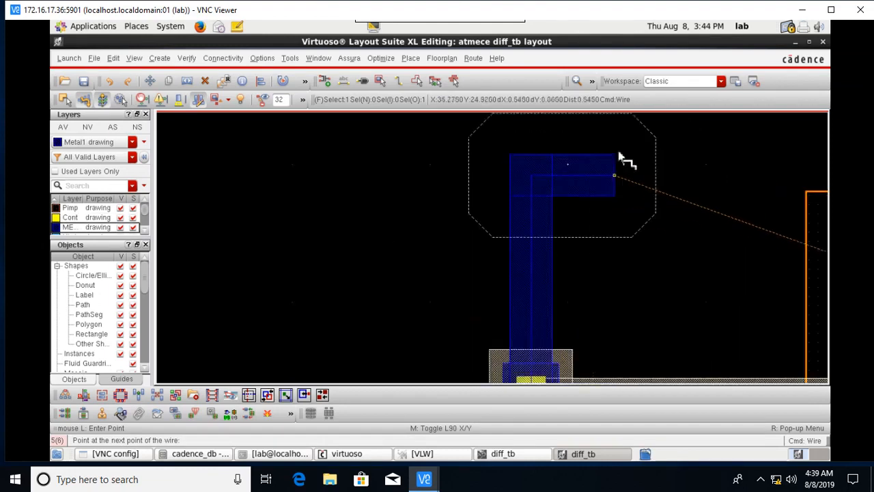
pyautogui.click(543, 177)
pyautogui.scroll(2, 548, 158)
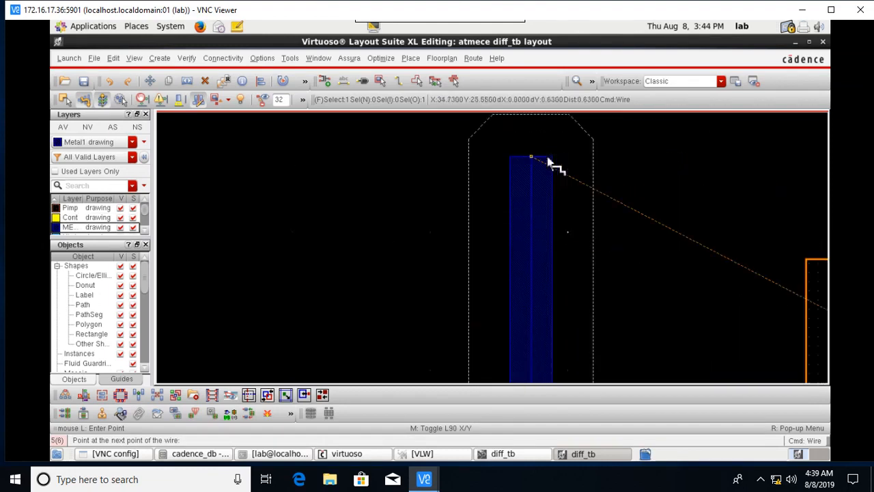
pyautogui.click(548, 158)
pyautogui.keyDown('ctrl'); pyautogui.scroll(-2, 723, 197); pyautogui.keyUp('ctrl')
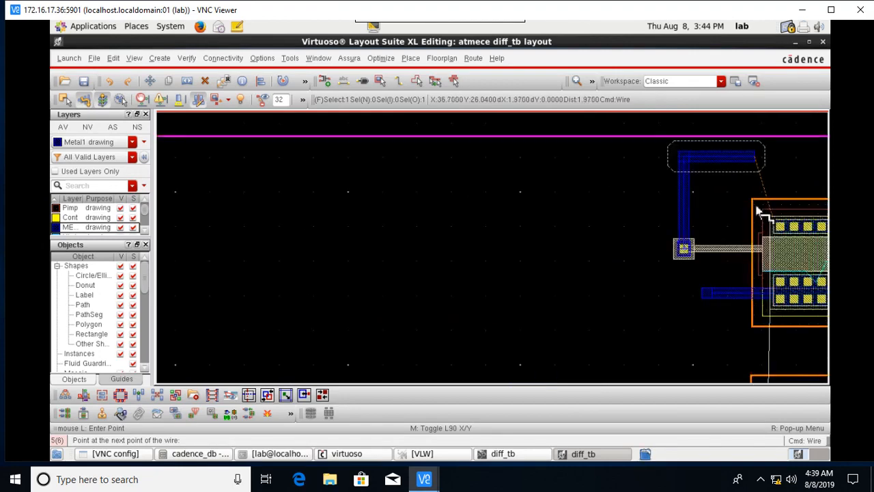
pyautogui.click(803, 183)
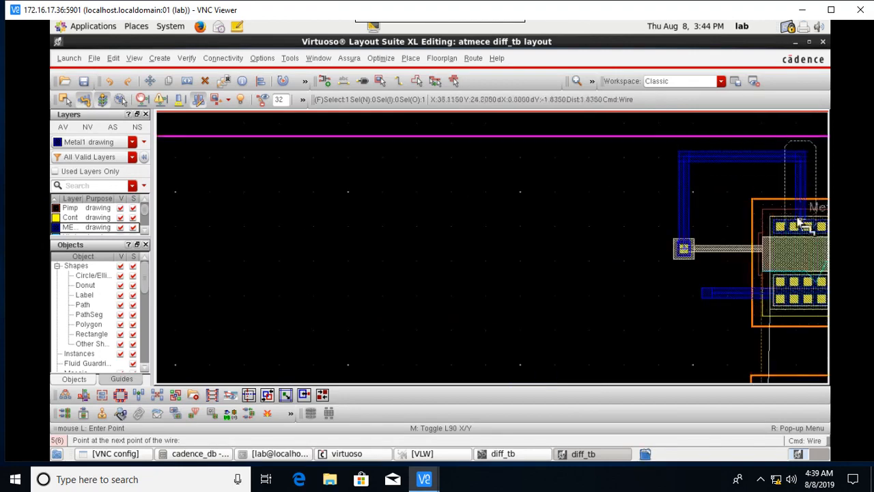
pyautogui.keyDown('ctrl'); pyautogui.scroll(2, 803, 226); pyautogui.keyUp('ctrl')
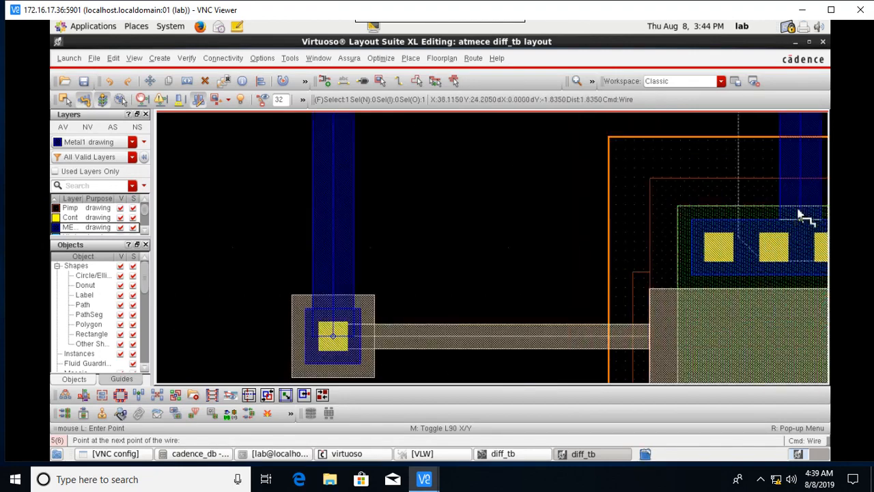
pyautogui.doubleClick(797, 220)
pyautogui.scroll(-5, 677, 312)
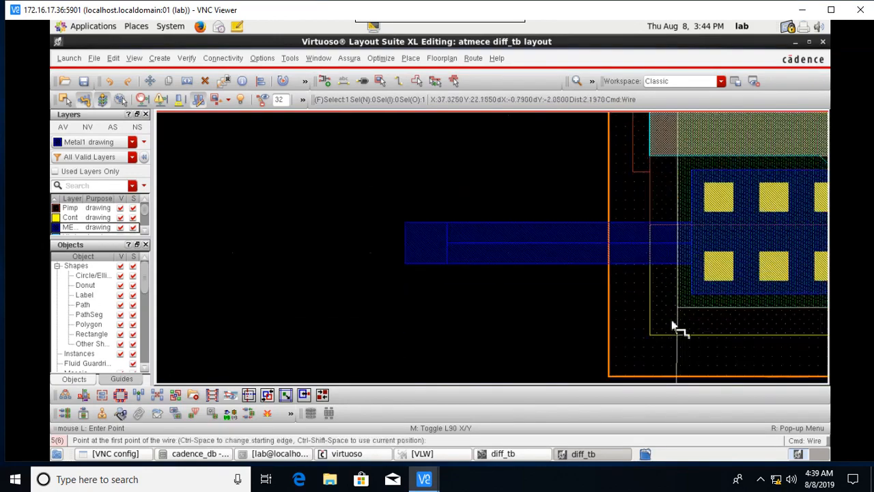
pyautogui.scroll(-1, 648, 294)
pyautogui.press('Up')
pyautogui.press('Up')
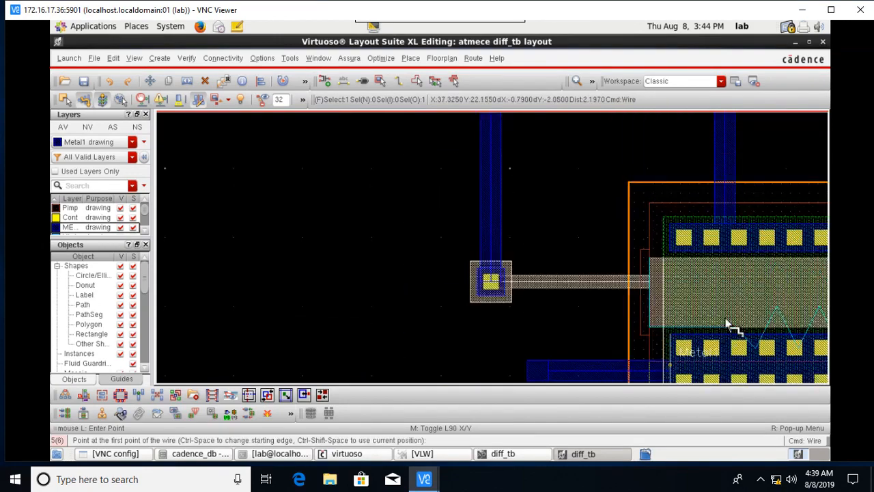
pyautogui.keyDown('ctrl'); pyautogui.scroll(-1, 729, 324); pyautogui.keyUp('ctrl')
pyautogui.press('Right')
pyautogui.press('Right')
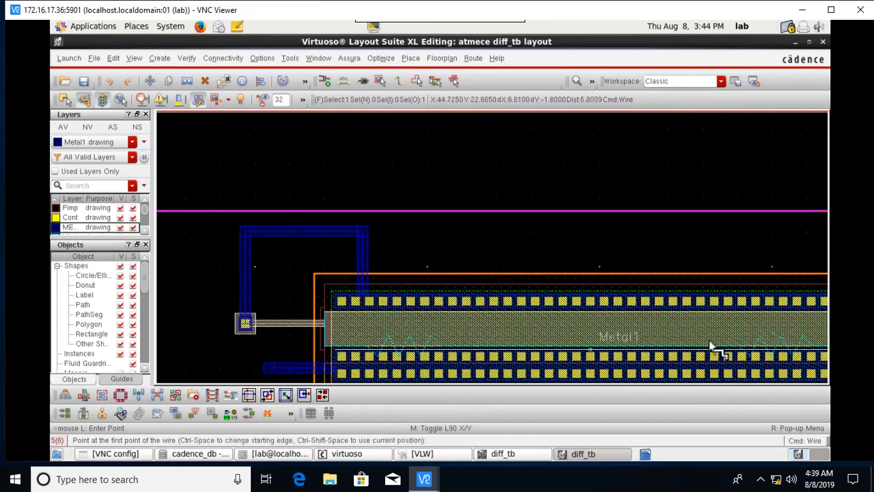
pyautogui.scroll(-4, 618, 345)
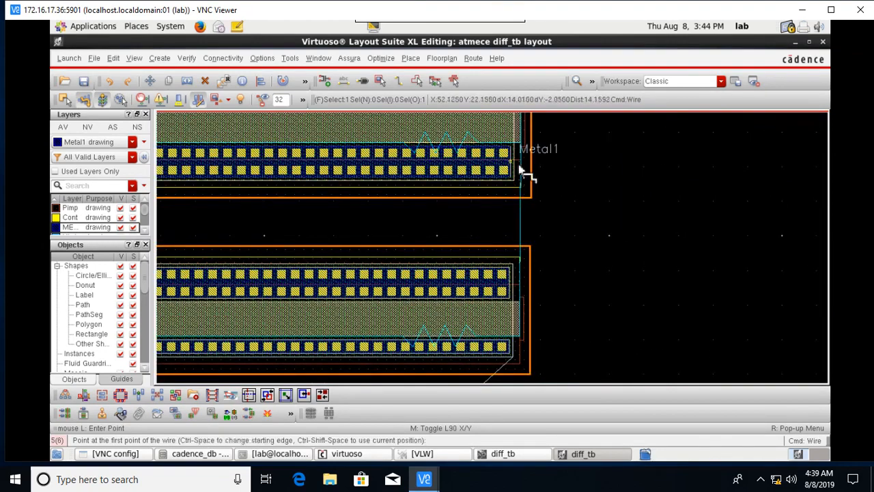
pyautogui.click(517, 167)
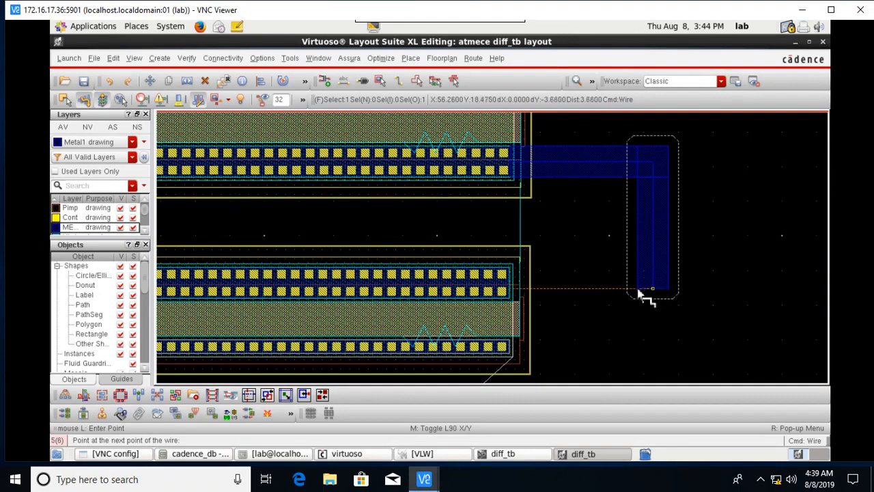
pyautogui.keyDown('ctrl'); pyautogui.scroll(1, 652, 291); pyautogui.keyUp('ctrl')
pyautogui.click(635, 282)
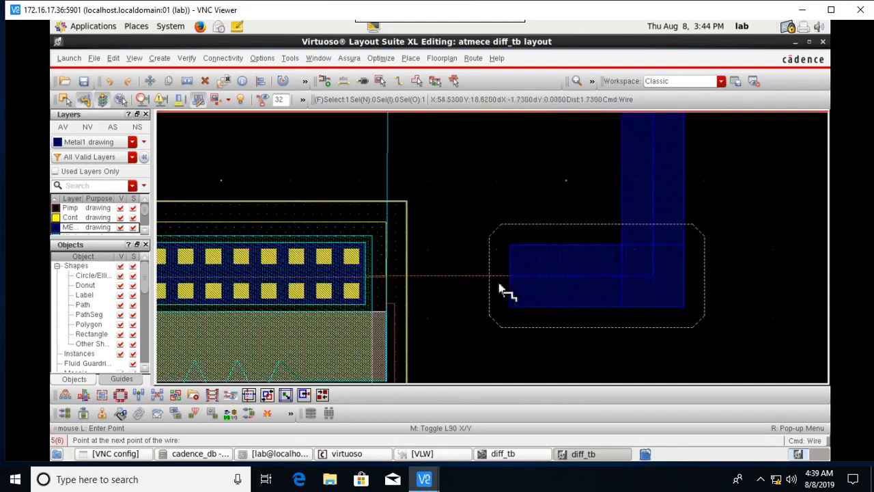
pyautogui.keyDown('ctrl'); pyautogui.scroll(2, 371, 276); pyautogui.keyUp('ctrl')
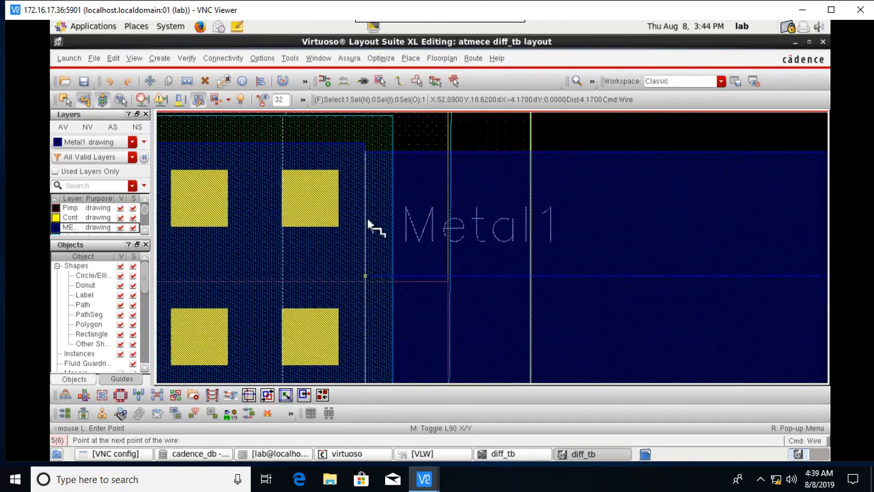
pyautogui.keyDown('ctrl'); pyautogui.scroll(-1, 374, 268); pyautogui.keyUp('ctrl')
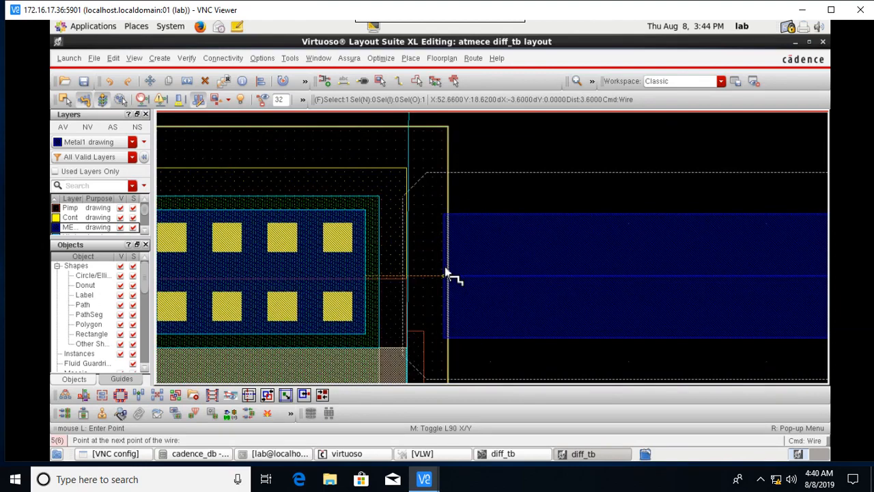
pyautogui.press('Escape')
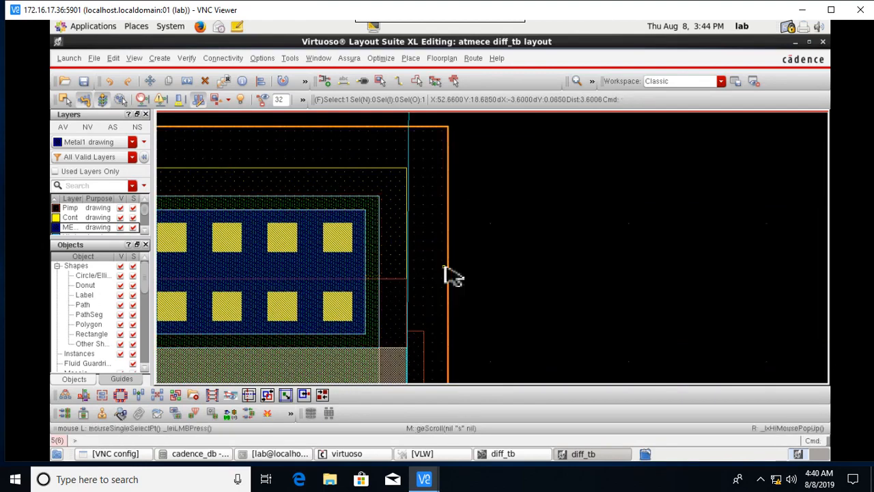
# Place an M1_POLY1 via to the right of the upper device.
pyautogui.click(381, 81)
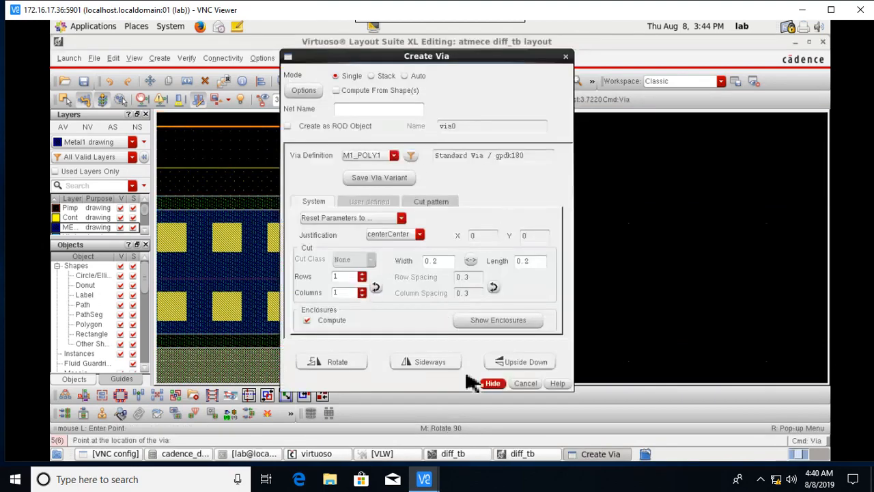
pyautogui.click(493, 383)
pyautogui.scroll(-2, 578, 226)
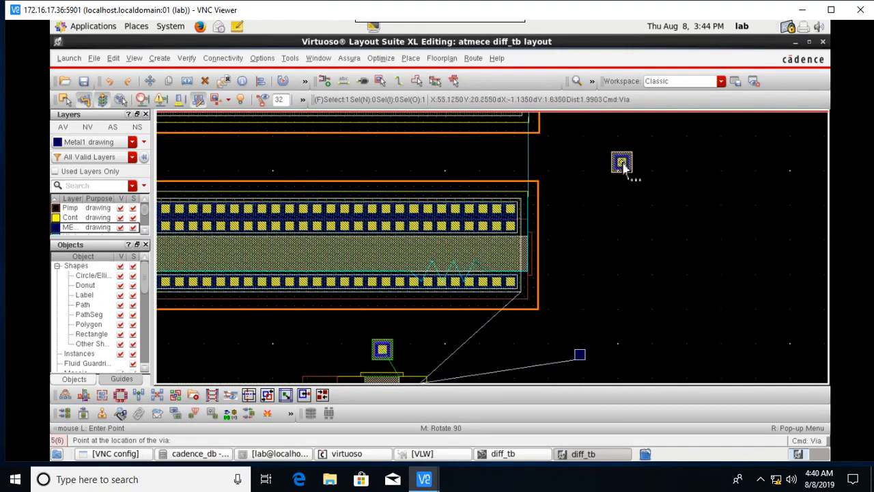
pyautogui.scroll(1, 620, 170)
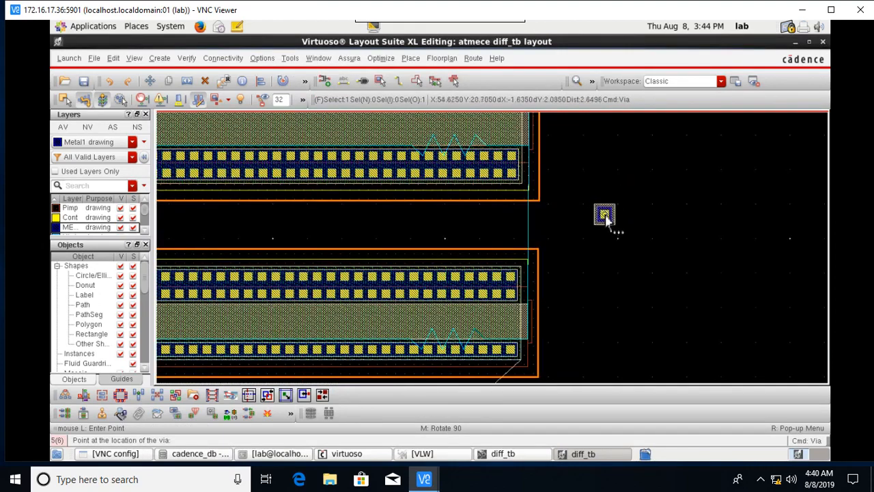
pyautogui.click(606, 217)
pyautogui.press('Escape')
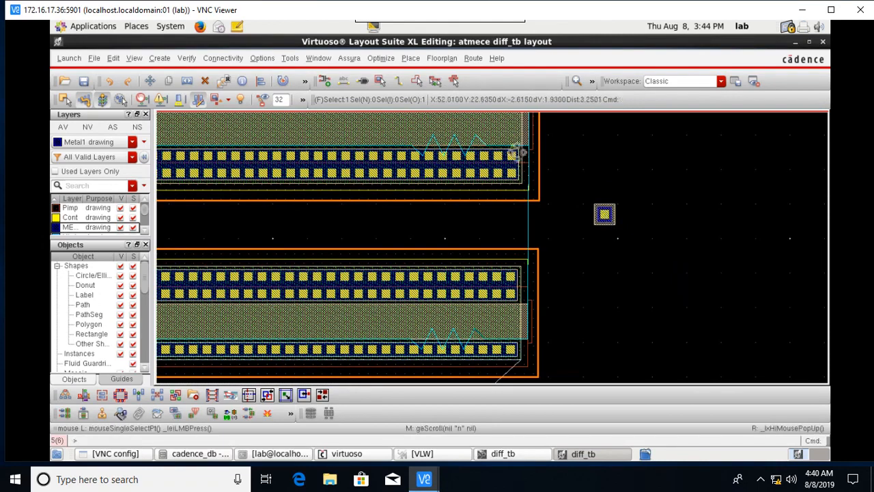
# Draw a Metal1 wire from the new via up to the upper device's strip.
pyautogui.click(400, 82)
pyautogui.keyDown('ctrl'); pyautogui.scroll(2, 591, 174); pyautogui.keyUp('ctrl')
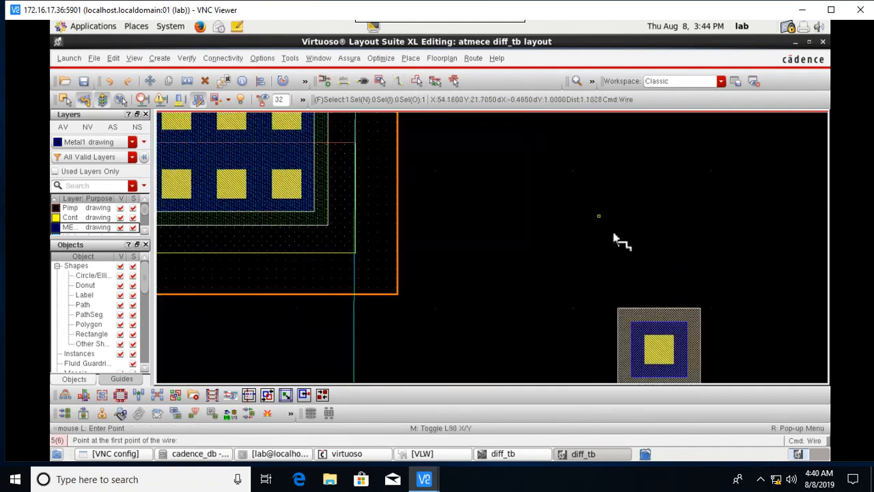
pyautogui.click(661, 329)
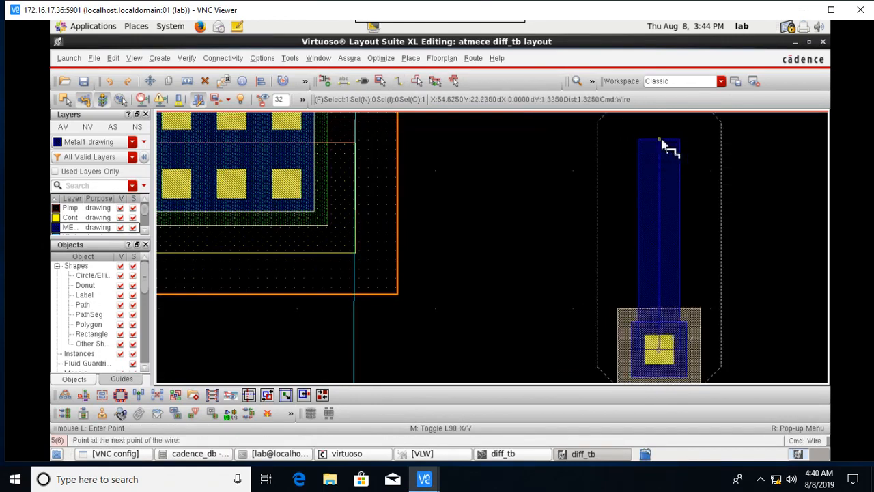
pyautogui.click(661, 140)
pyautogui.doubleClick(310, 131)
pyautogui.keyDown('ctrl'); pyautogui.scroll(-2, 521, 275); pyautogui.keyUp('ctrl')
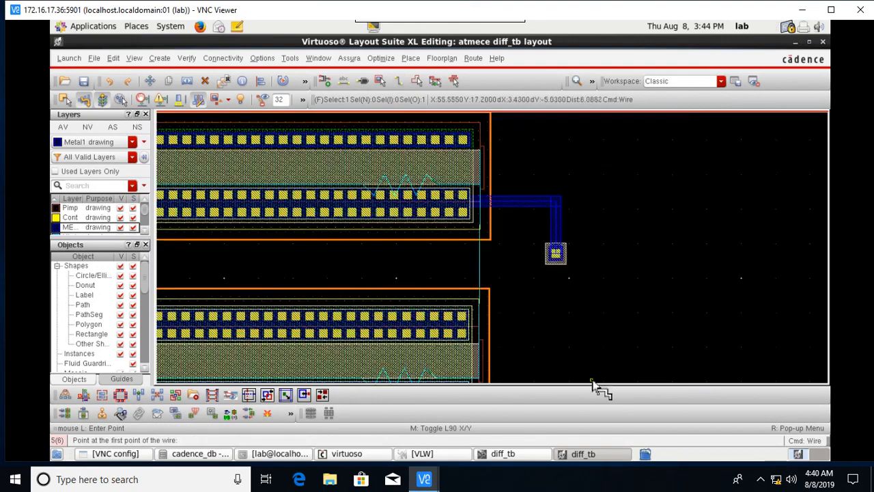
pyautogui.scroll(-1, 527, 318)
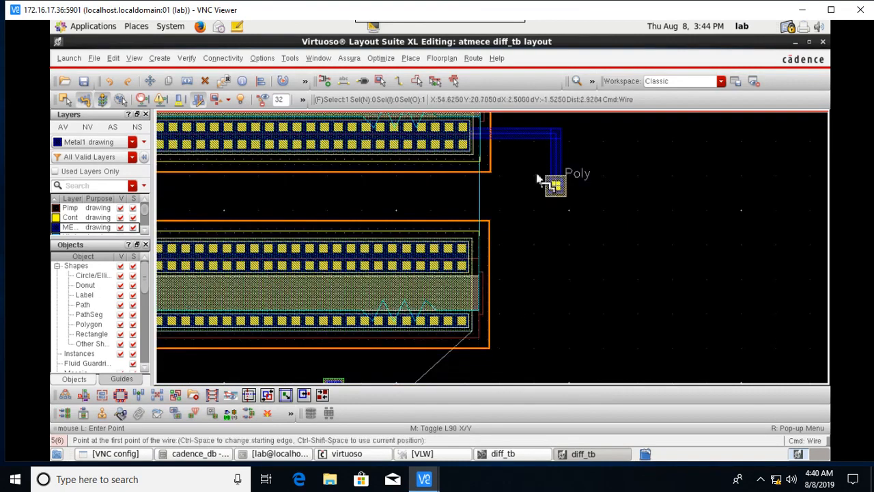
pyautogui.keyDown('ctrl'); pyautogui.scroll(2, 546, 179); pyautogui.keyUp('ctrl')
pyautogui.keyDown('ctrl'); pyautogui.scroll(2, 556, 207); pyautogui.keyUp('ctrl')
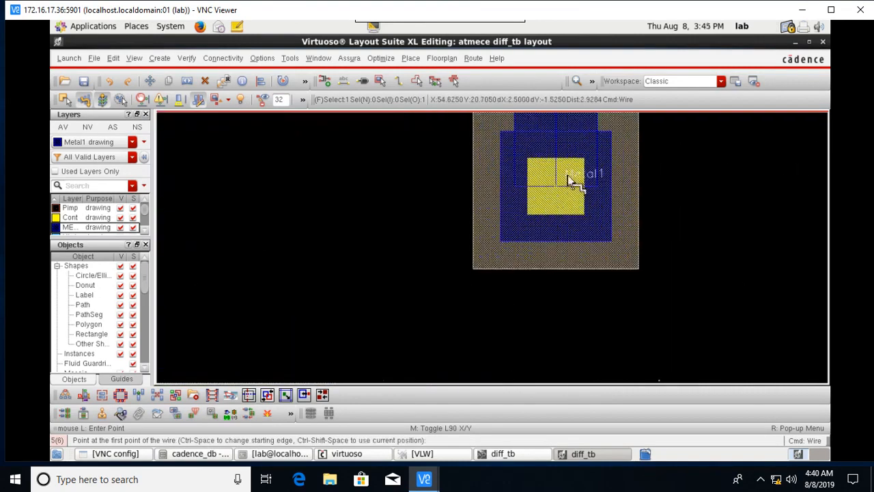
# Draw a second Metal1 wire from the via down to the lower device's strip.
pyautogui.click(564, 189)
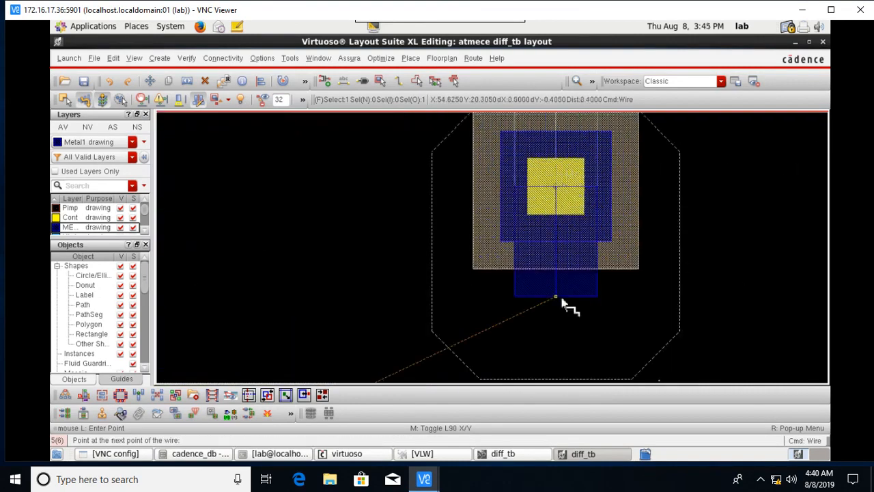
pyautogui.scroll(-1, 564, 306)
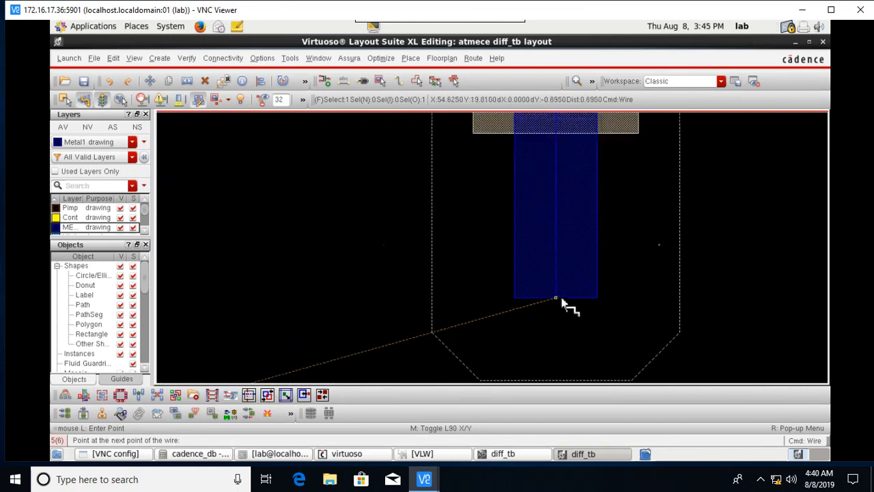
pyautogui.keyDown('ctrl'); pyautogui.scroll(-1, 565, 304); pyautogui.keyUp('ctrl')
pyautogui.keyDown('shift'); pyautogui.scroll(1, 566, 307); pyautogui.keyUp('shift')
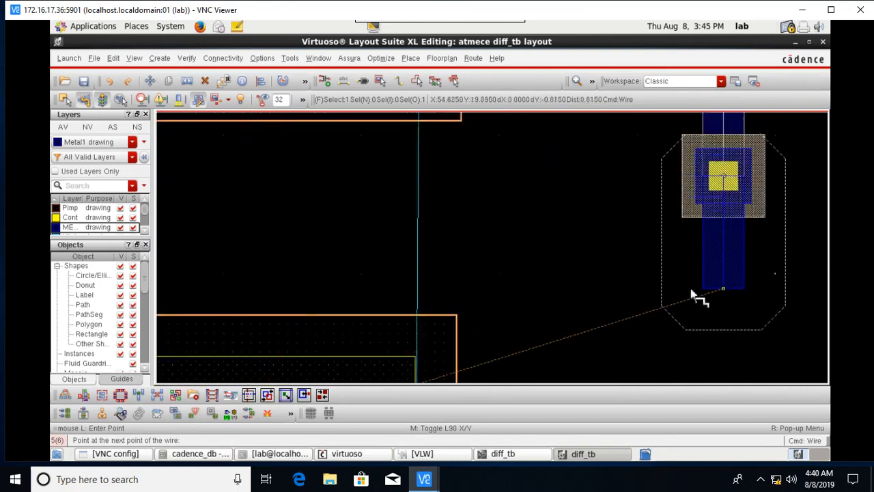
pyautogui.keyDown('ctrl'); pyautogui.scroll(-1, 700, 293); pyautogui.keyUp('ctrl')
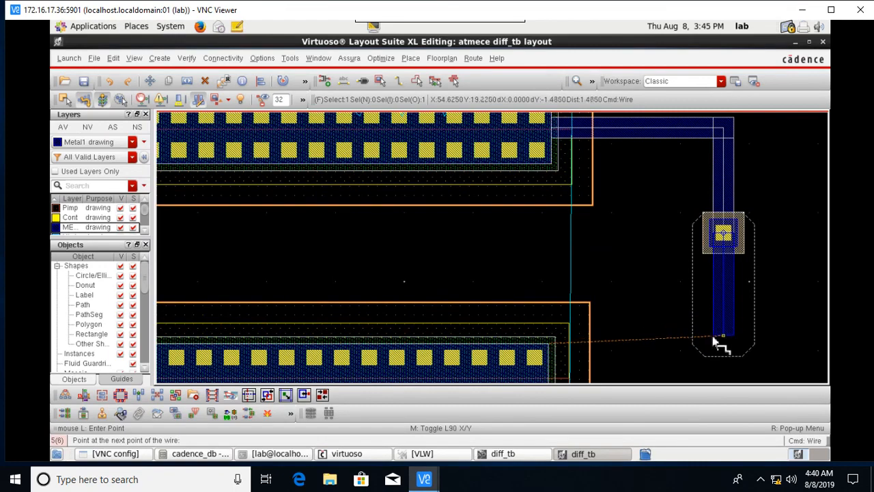
pyautogui.keyDown('ctrl'); pyautogui.scroll(-1, 721, 342); pyautogui.keyUp('ctrl')
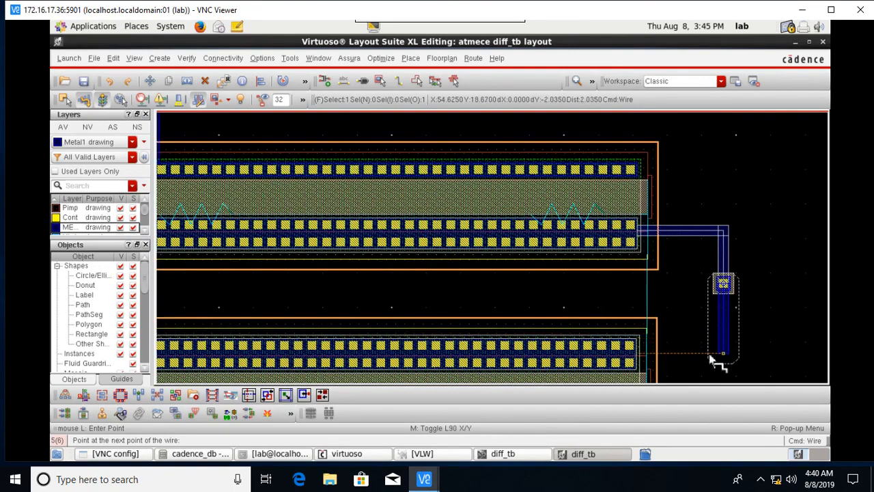
pyautogui.click(712, 360)
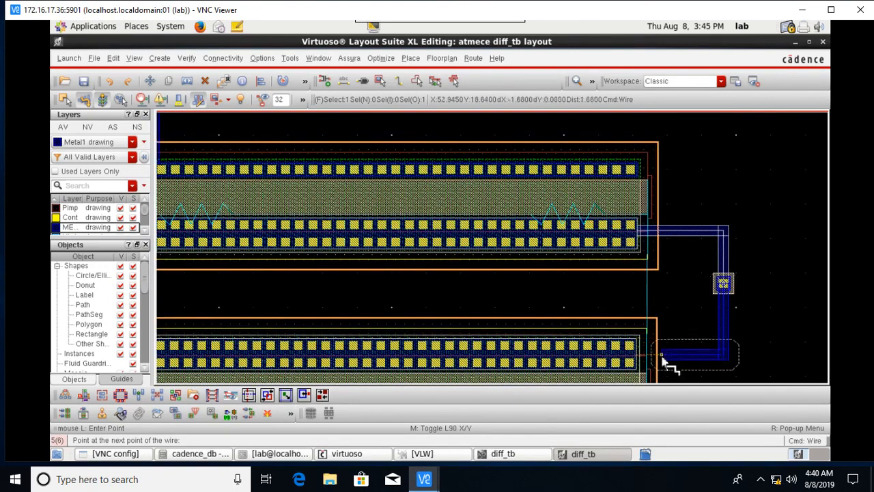
pyautogui.doubleClick(641, 357)
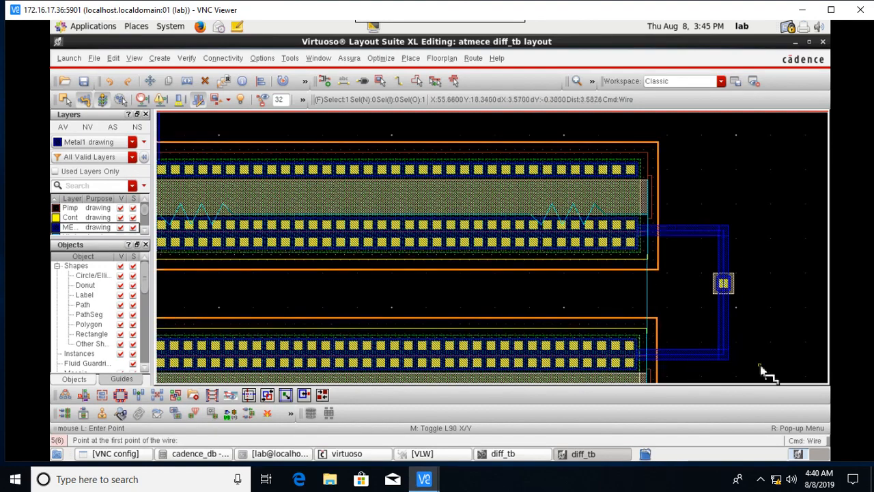
pyautogui.scroll(-1, 762, 371)
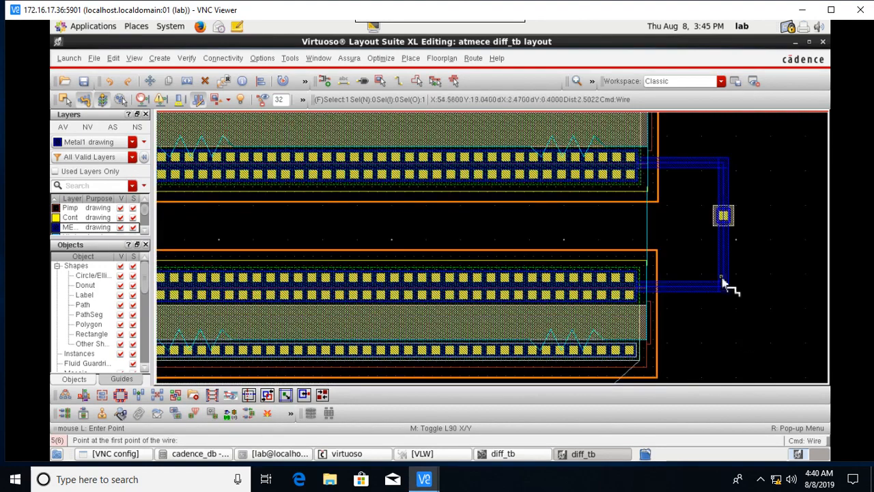
pyautogui.press('Escape')
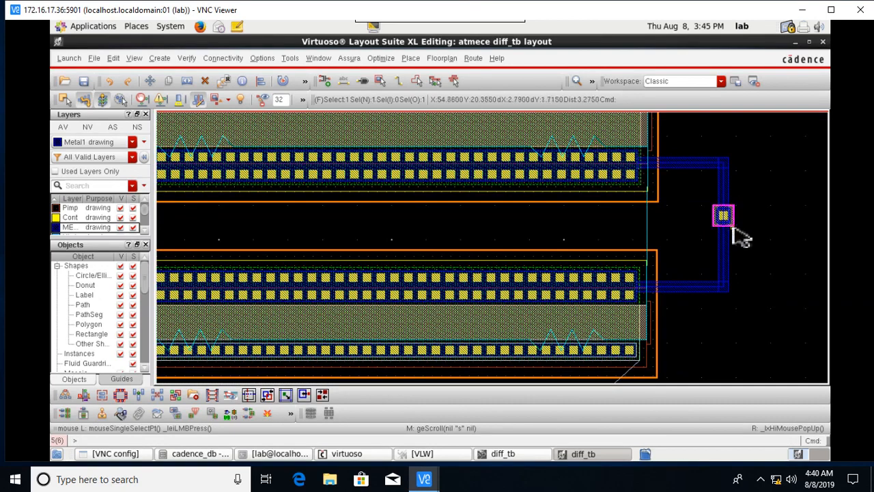
# Move the extra via below and right of the wires, then delete it.
pyautogui.press('m')
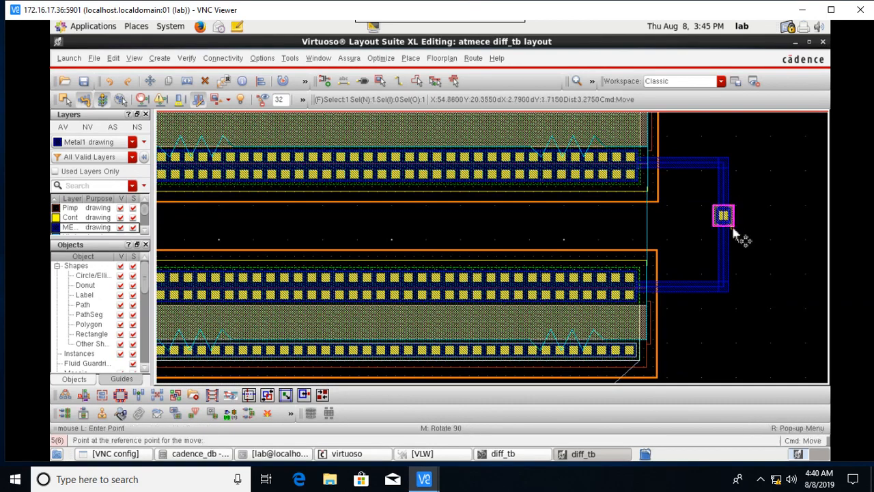
pyautogui.click(734, 226)
pyautogui.click(781, 298)
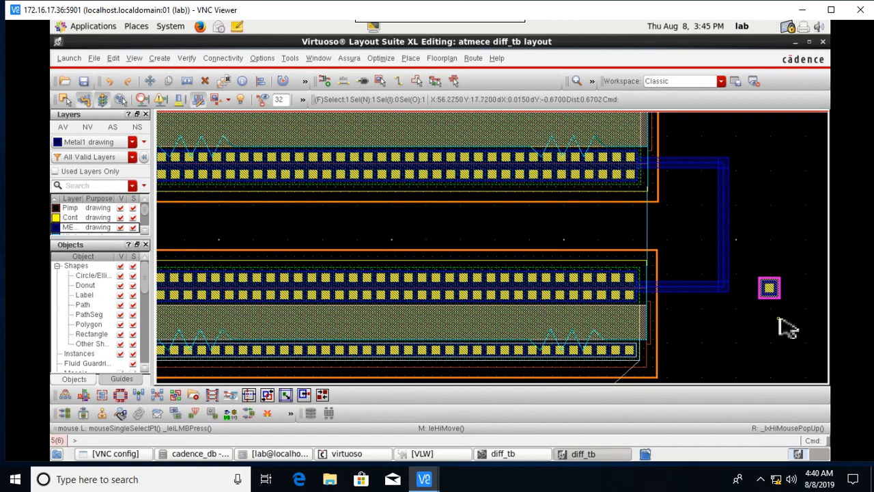
pyautogui.press('Delete')
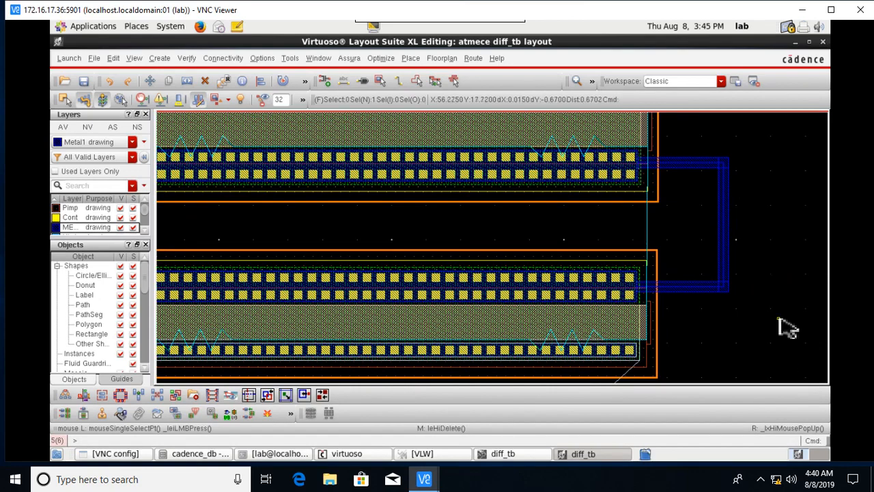
# Zoom and pan onto the lower transistor pair and their gate contacts.
pyautogui.scroll(-1, 669, 275)
pyautogui.scroll(2, 633, 246)
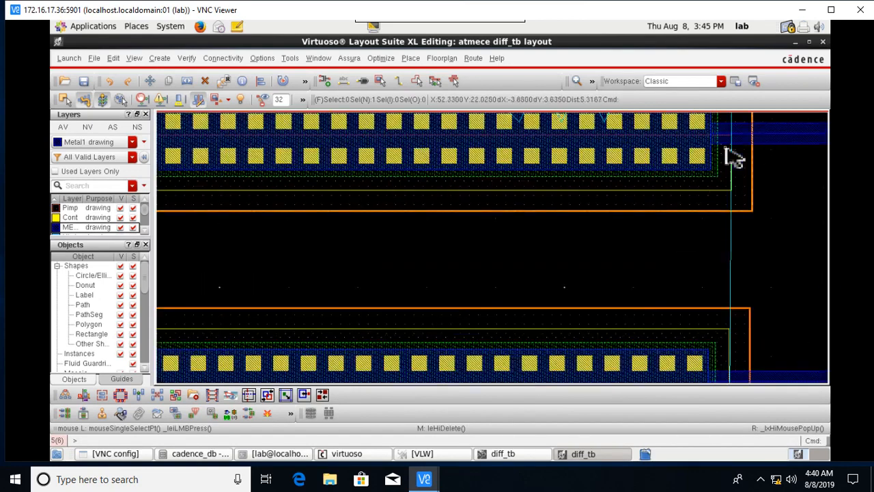
pyautogui.scroll(-1, 729, 240)
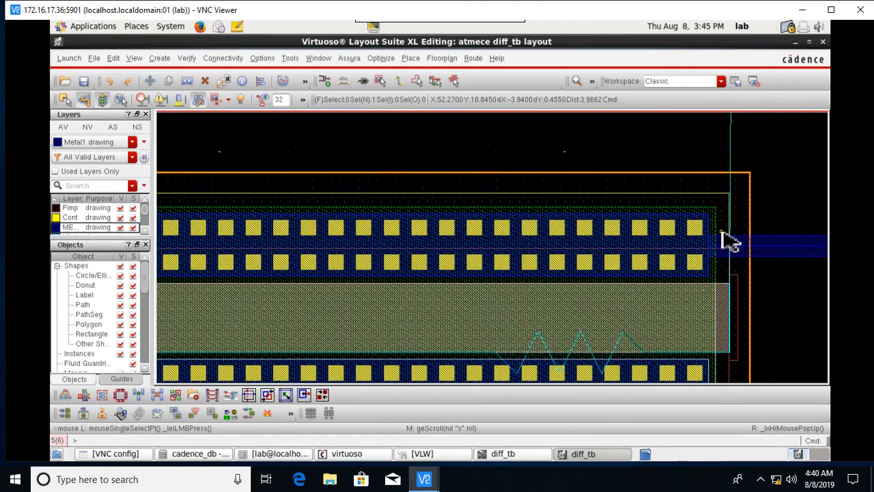
pyautogui.scroll(1, 758, 243)
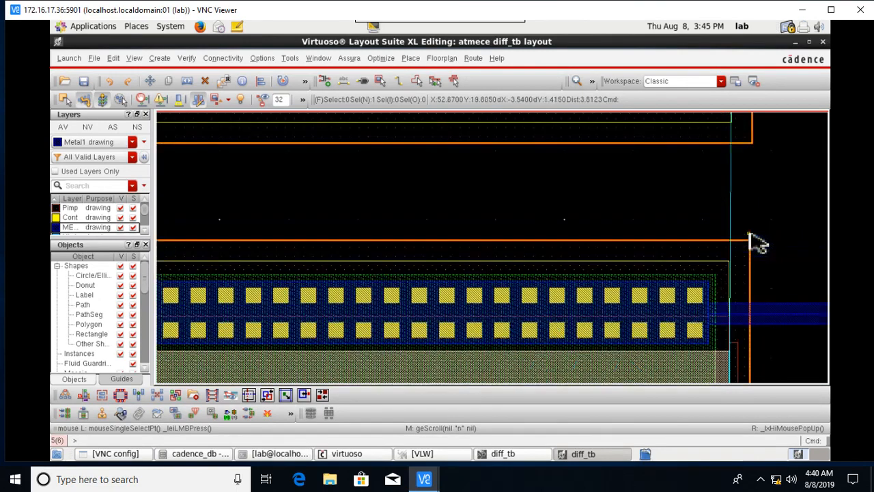
pyautogui.keyDown('ctrl'); pyautogui.scroll(2, 716, 324); pyautogui.keyUp('ctrl')
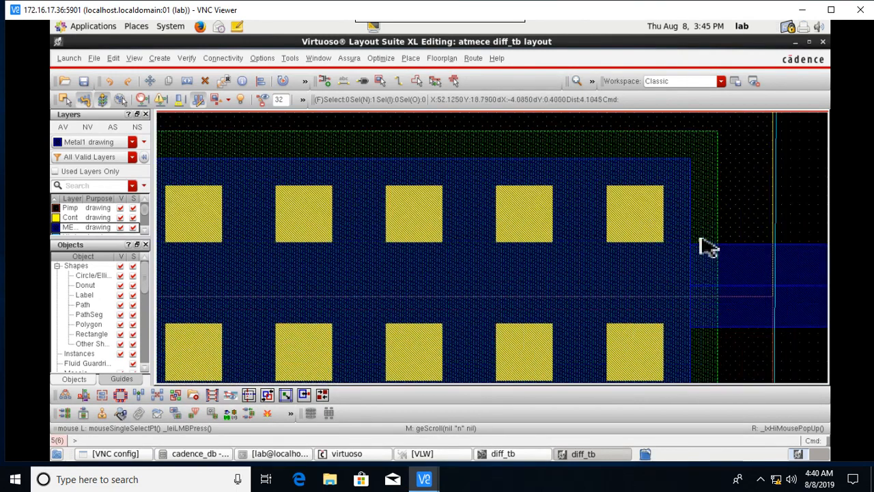
pyautogui.keyDown('ctrl'); pyautogui.scroll(-1, 724, 314); pyautogui.keyUp('ctrl')
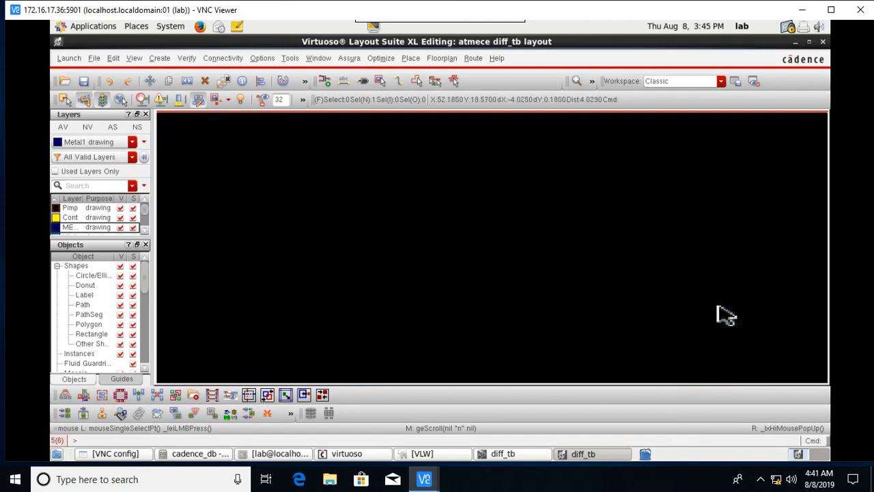
pyautogui.keyDown('ctrl'); pyautogui.scroll(-2, 806, 320); pyautogui.keyUp('ctrl')
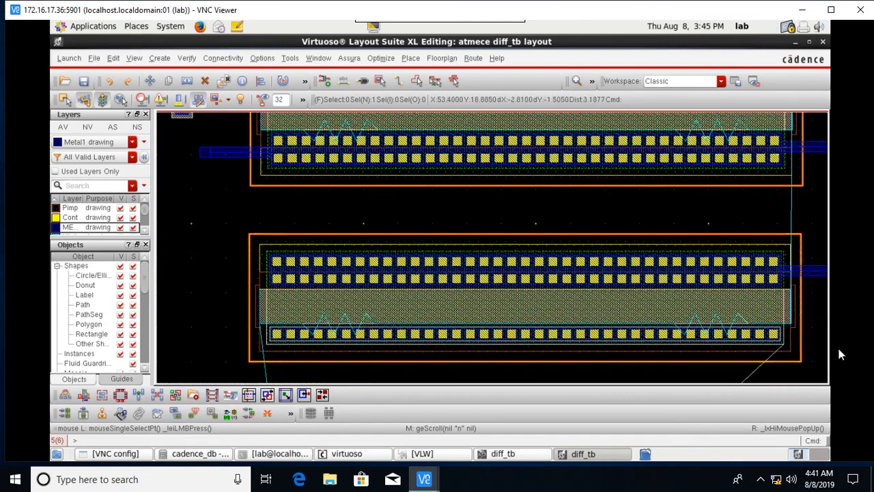
pyautogui.keyDown('ctrl'); pyautogui.scroll(-2, 813, 280); pyautogui.keyUp('ctrl')
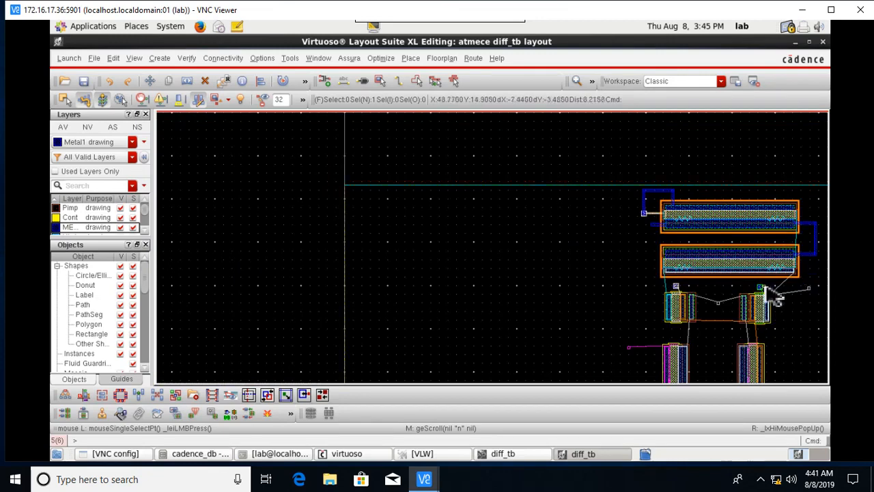
pyautogui.keyDown('shift'); pyautogui.hscroll(2, 764, 290); pyautogui.keyUp('shift')
pyautogui.keyDown('ctrl'); pyautogui.scroll(1, 562, 318); pyautogui.keyUp('ctrl')
pyautogui.keyDown('ctrl'); pyautogui.scroll(1, 546, 267); pyautogui.keyUp('ctrl')
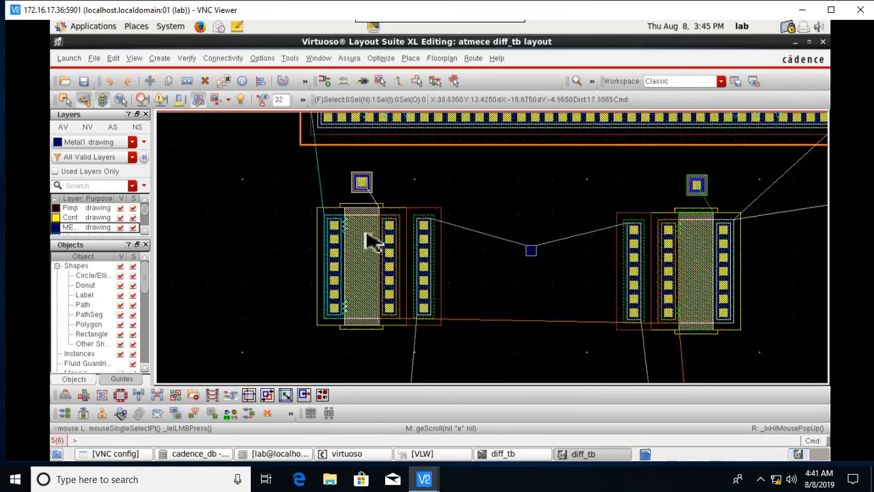
# Draw a poly wire from the right transistor's gate contact down to its gate.
pyautogui.click(400, 81)
pyautogui.keyDown('ctrl'); pyautogui.scroll(2, 372, 198); pyautogui.keyUp('ctrl')
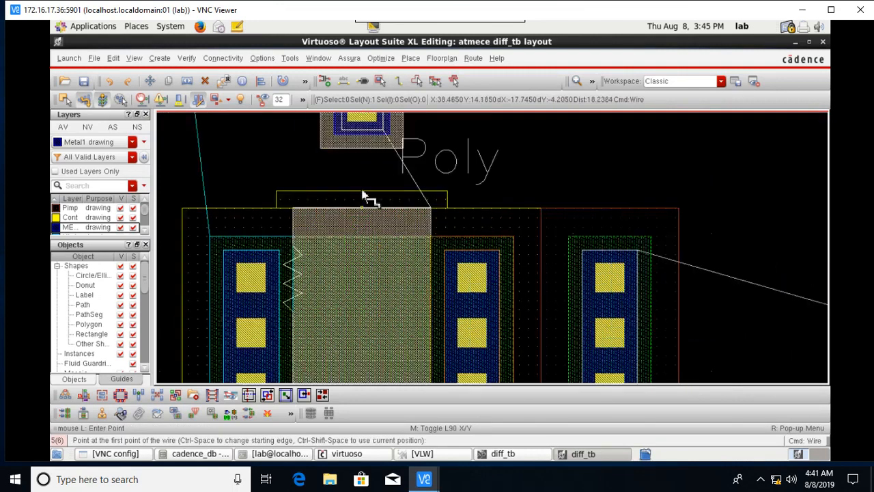
pyautogui.click(361, 154)
pyautogui.press('Escape')
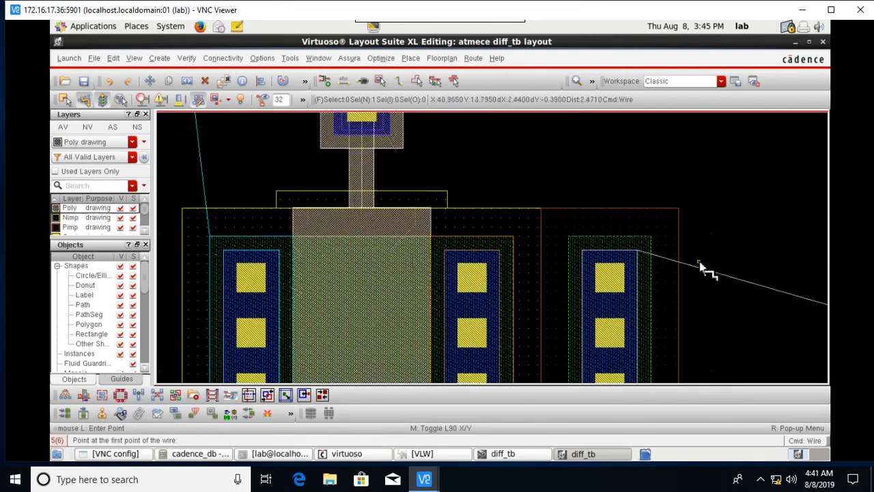
pyautogui.press('Right')
pyautogui.press('Right')
pyautogui.press('Right')
pyautogui.press('Right')
pyautogui.press('Right')
pyautogui.press('Right')
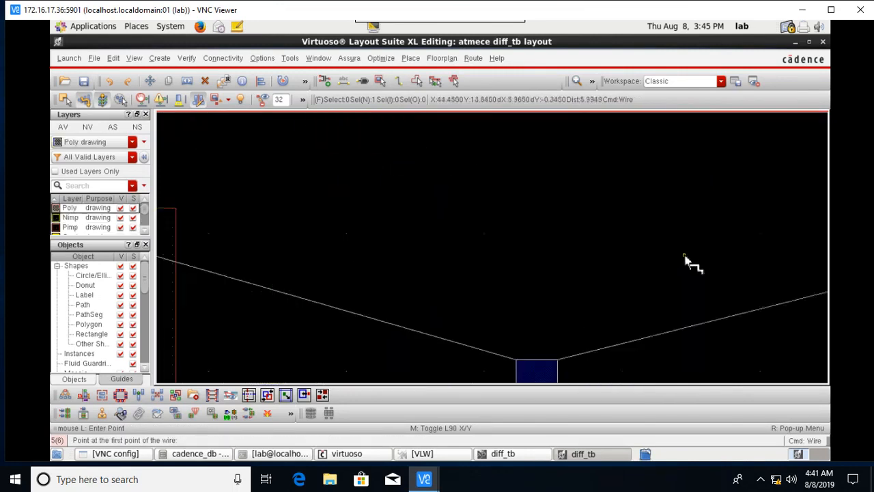
pyautogui.click(702, 166)
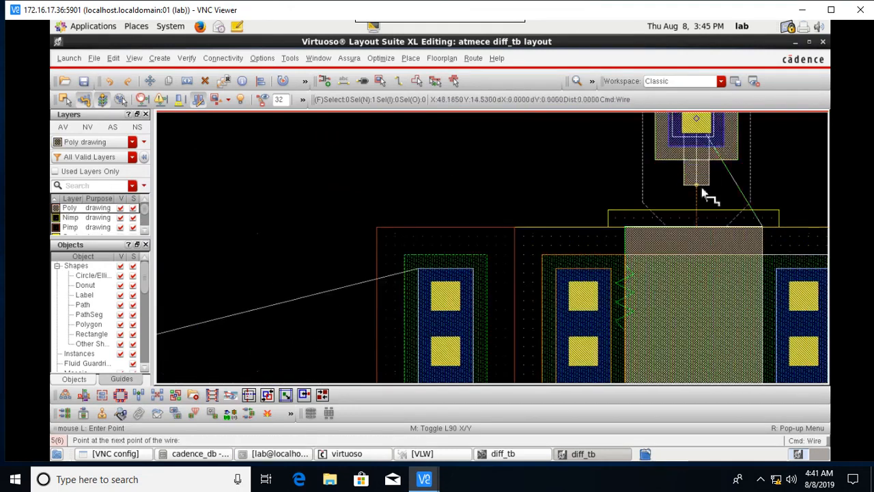
pyautogui.doubleClick(708, 220)
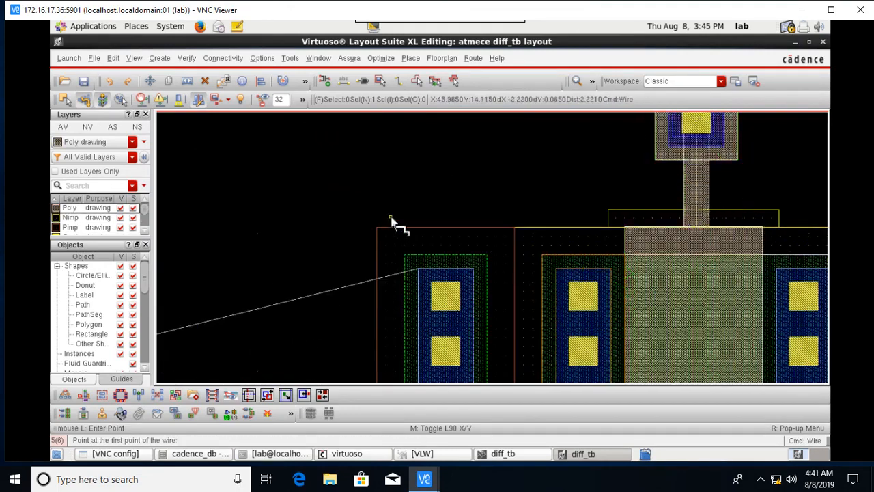
pyautogui.press('Left')
pyautogui.press('Left')
pyautogui.press('Left')
pyautogui.press('Left')
pyautogui.press('Left')
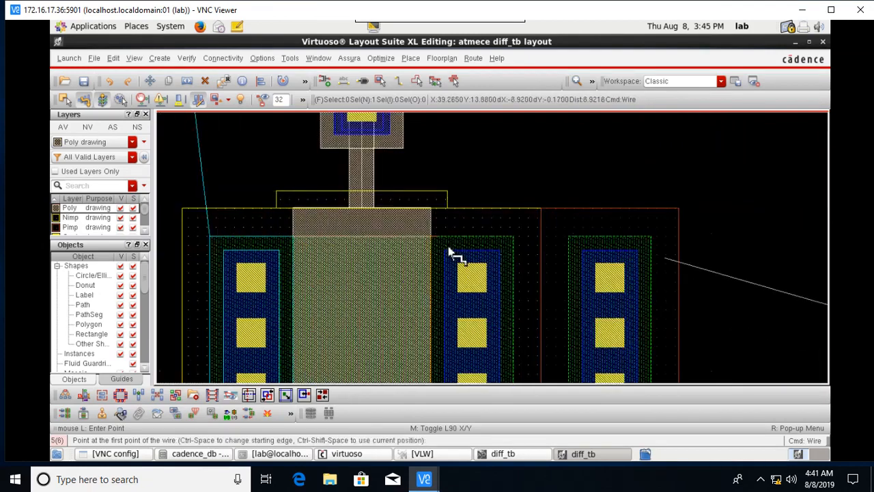
pyautogui.press('Escape')
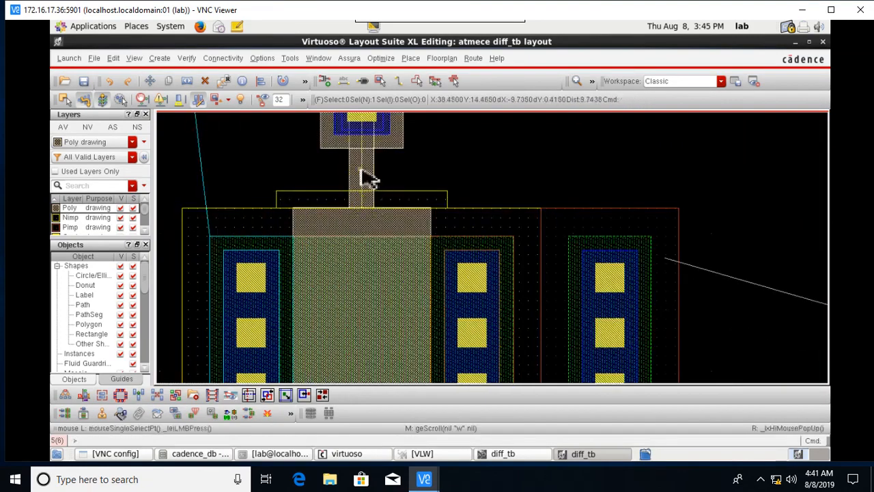
# Replace the left transistor's poly strip with a new poly wire from contact to gate.
pyautogui.click(362, 175)
pyautogui.press('Delete')
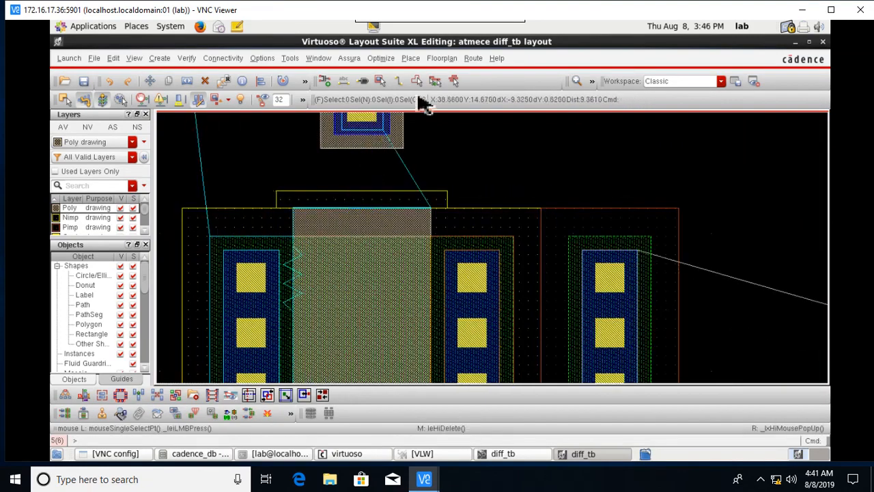
pyautogui.click(399, 82)
pyautogui.click(362, 153)
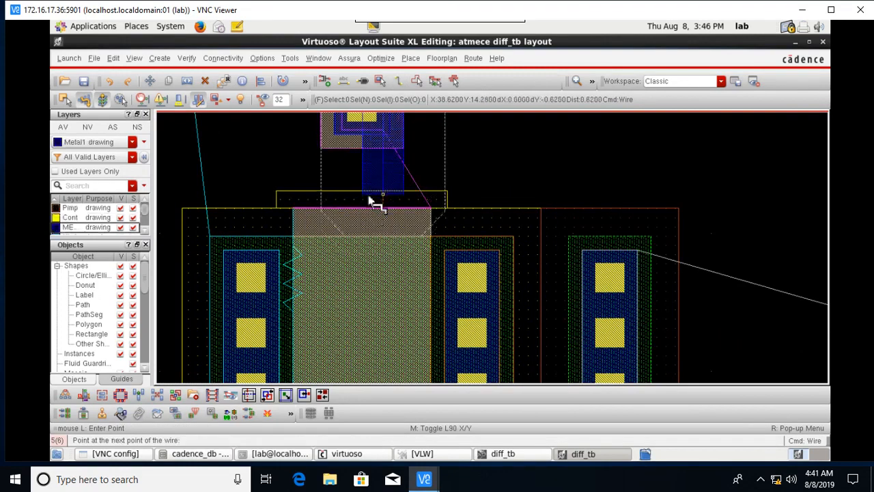
pyautogui.press('Escape')
pyautogui.click(399, 82)
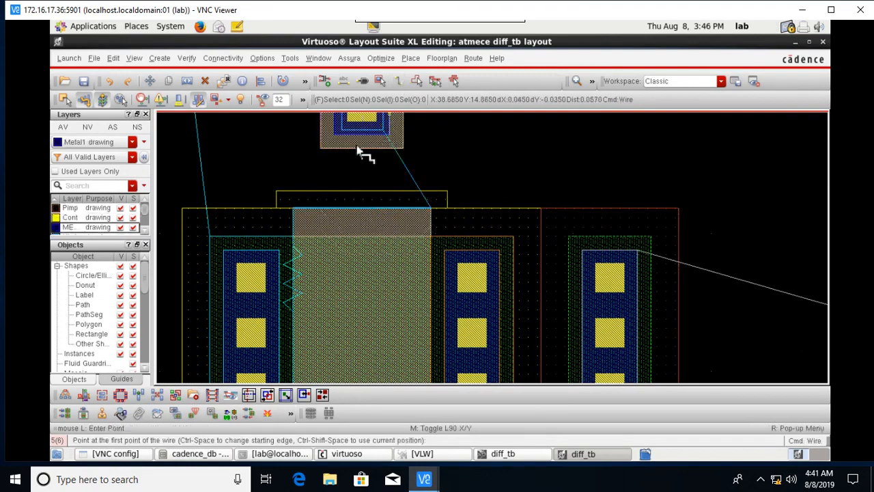
pyautogui.click(359, 151)
pyautogui.press('Escape')
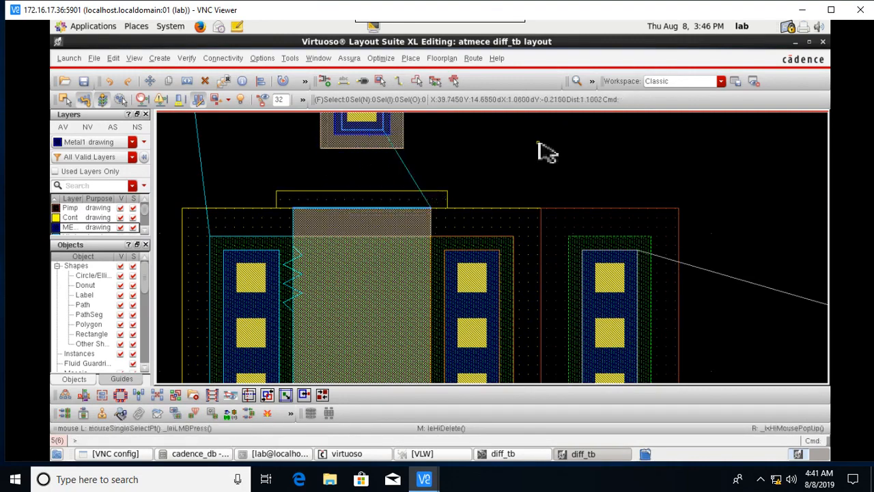
pyautogui.click(399, 82)
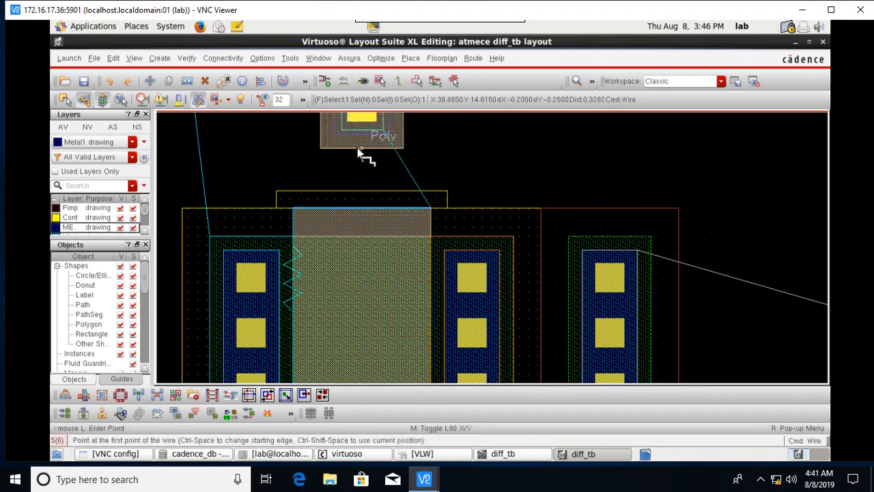
pyautogui.click(361, 140)
pyautogui.doubleClick(366, 212)
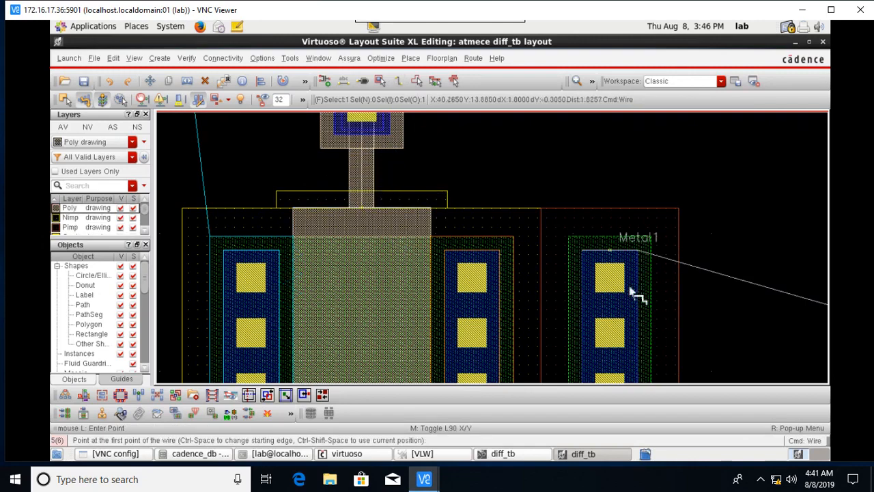
pyautogui.scroll(-1, 711, 337)
# Join both transistors' inner contact columns with Metal1 wires through the middle square.
pyautogui.press('Right')
pyautogui.press('Right')
pyautogui.press('Down')
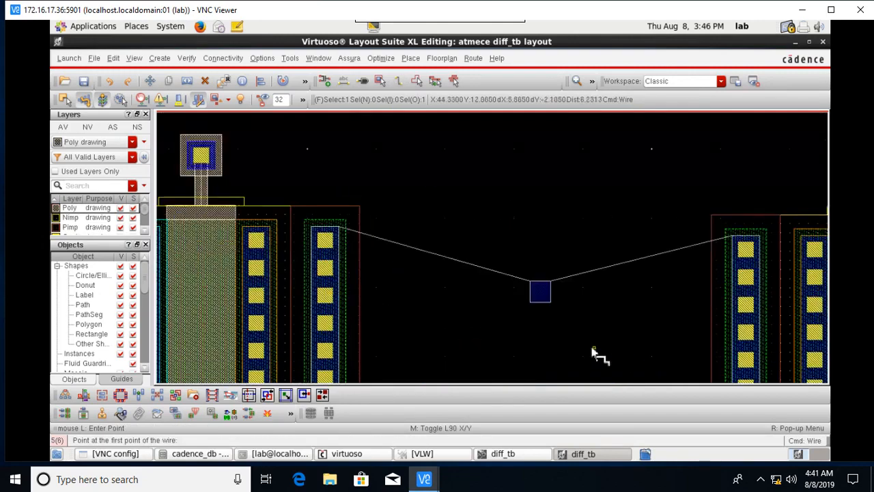
pyautogui.click(553, 296)
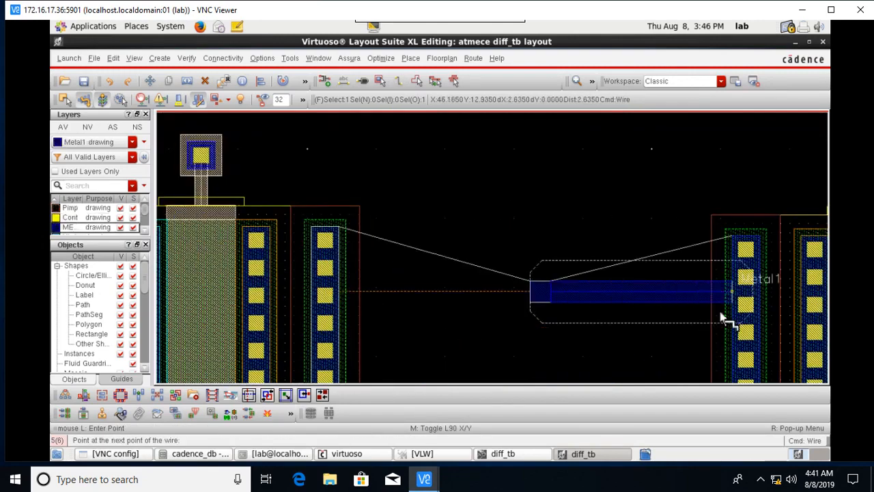
pyautogui.doubleClick(721, 312)
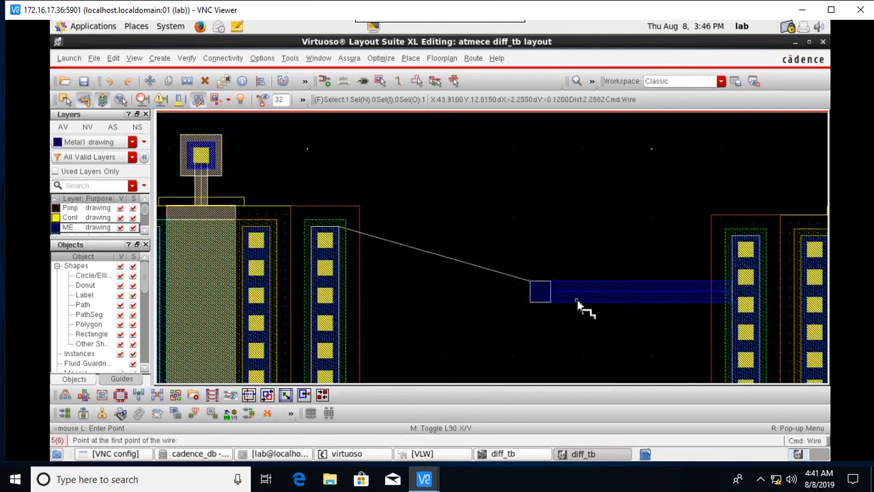
pyautogui.click(522, 293)
pyautogui.doubleClick(346, 296)
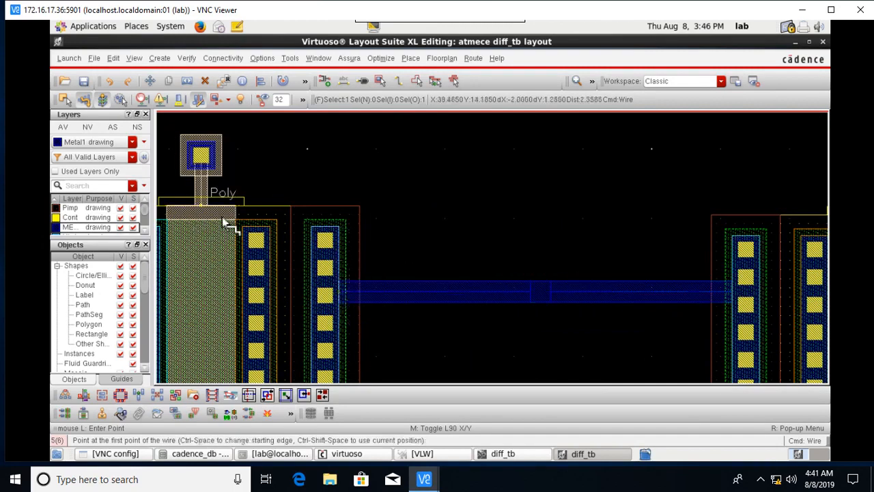
pyautogui.click(261, 230)
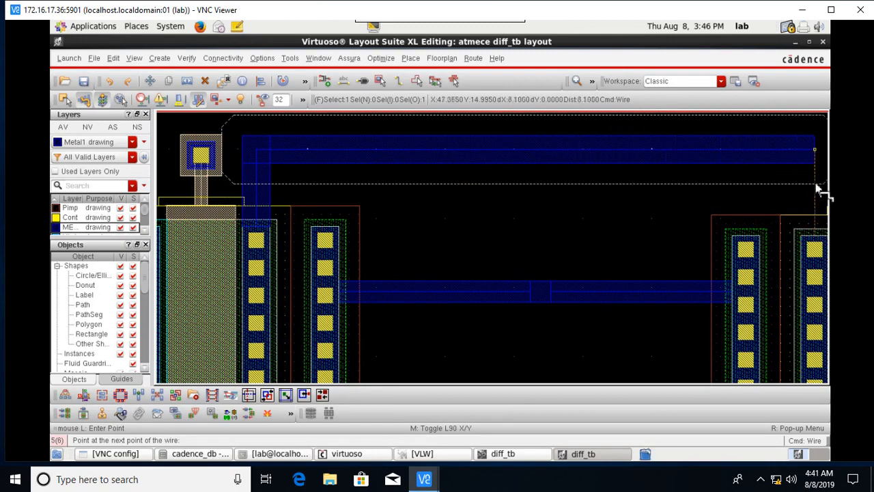
pyautogui.press('Escape')
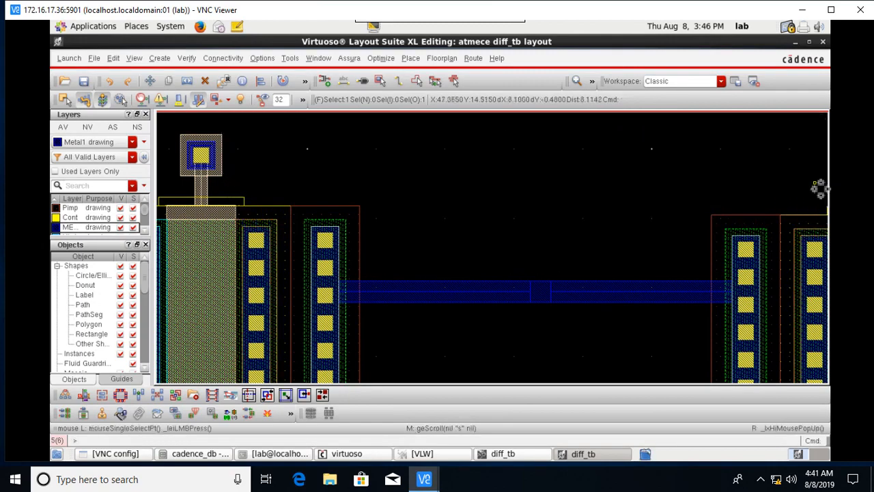
# Place an M1_POLY1 via above the horizontal Metal1 wire, between the two device groups.
pyautogui.click(381, 82)
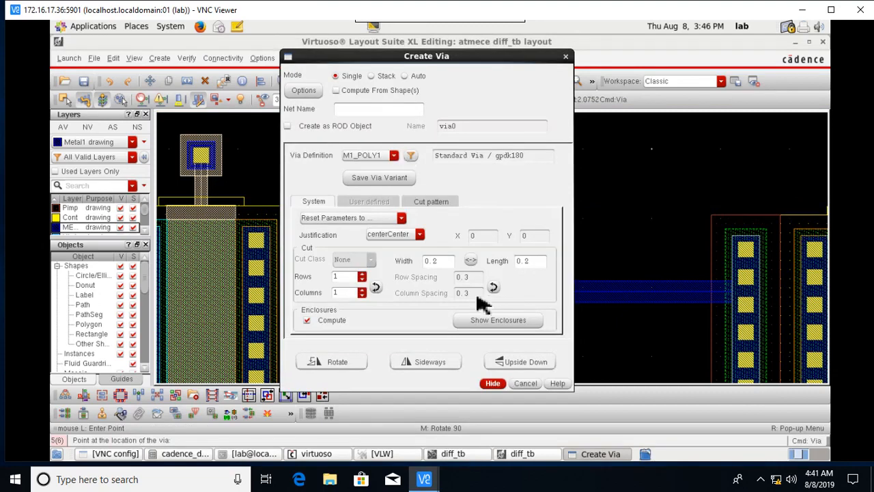
pyautogui.click(493, 383)
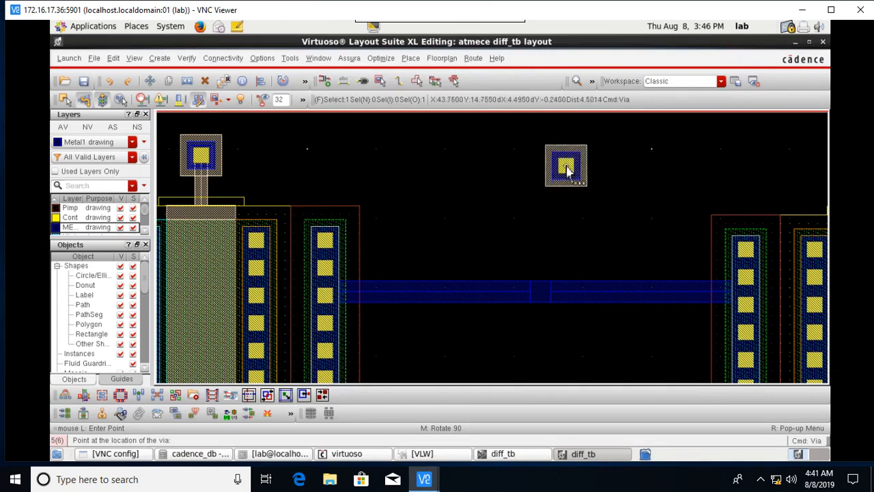
pyautogui.click(561, 151)
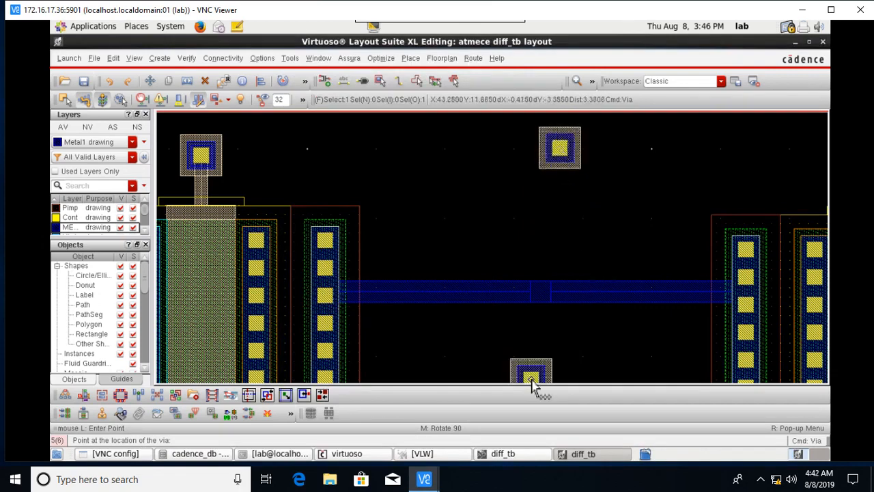
pyautogui.press('Escape')
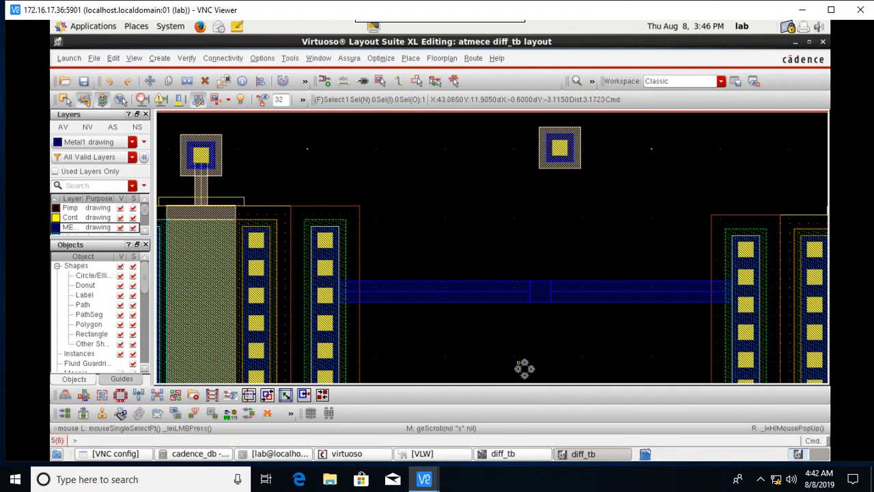
pyautogui.click(399, 82)
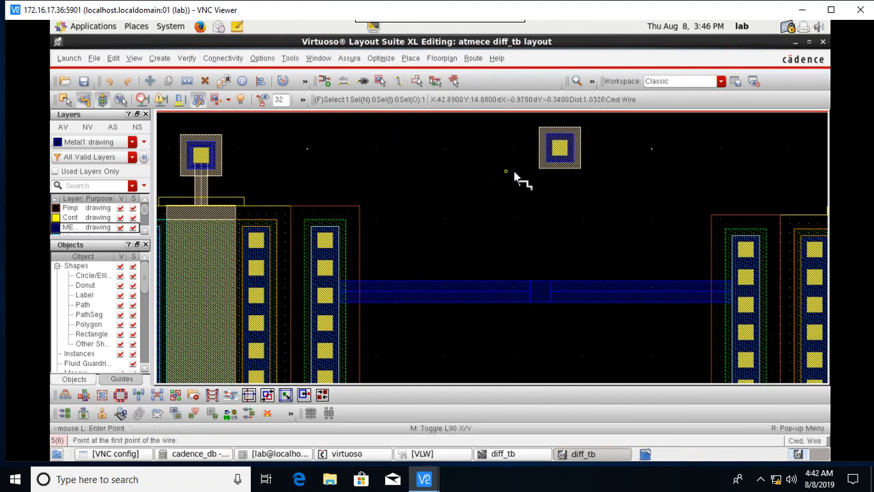
# Start a Metal1 wire from the new via toward the left transistor, then cancel it.
pyautogui.scroll(1, 545, 151)
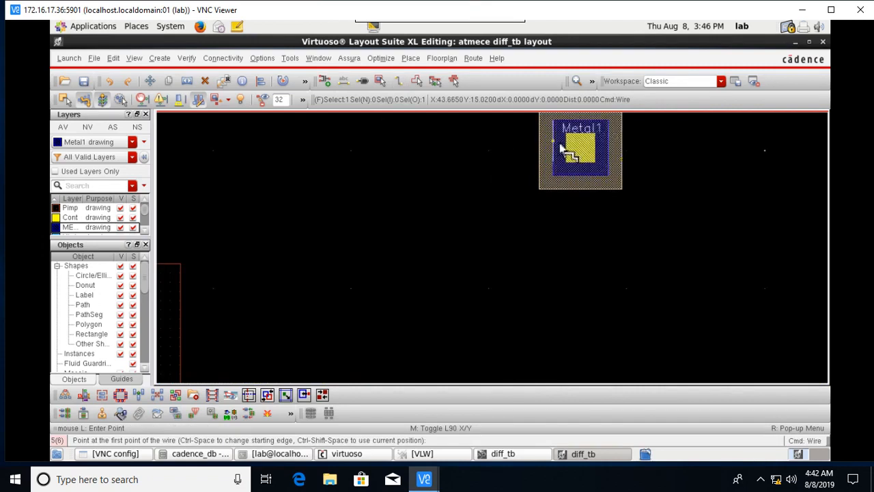
pyautogui.click(555, 147)
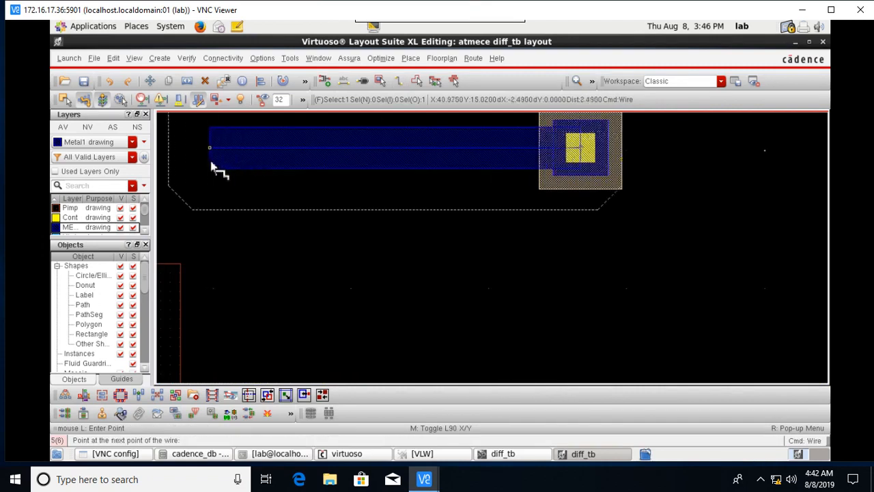
pyautogui.press('Left')
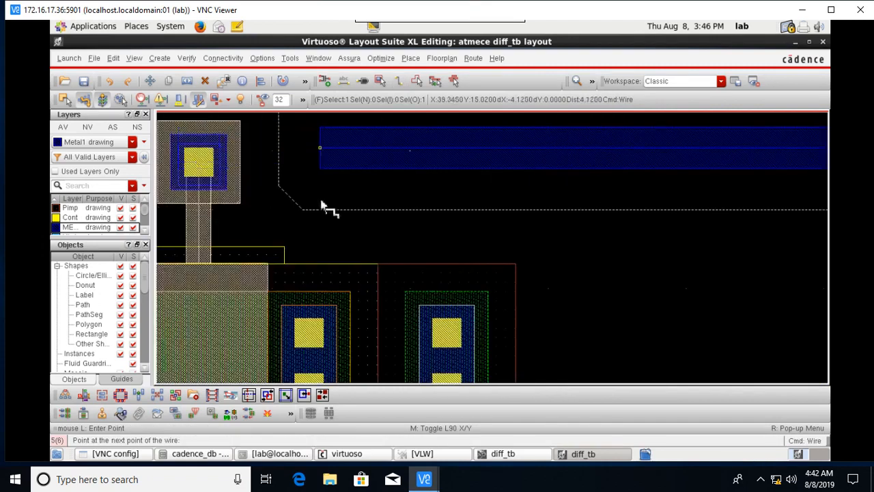
pyautogui.click(321, 207)
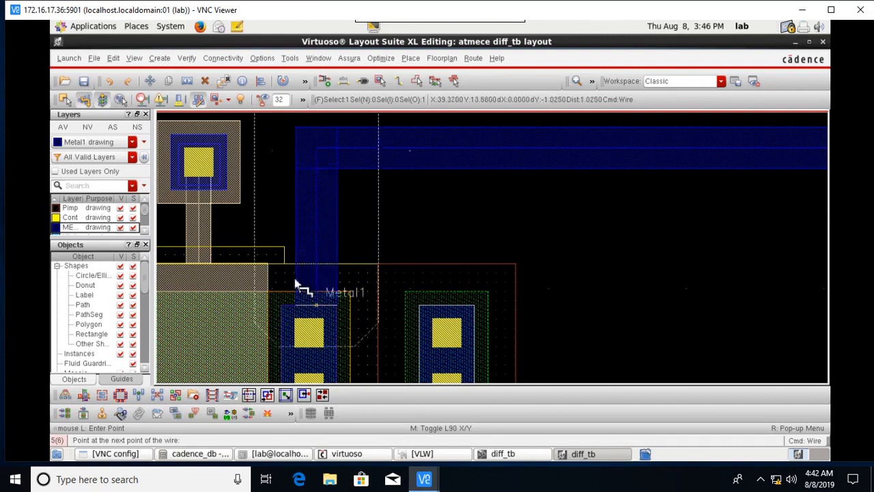
pyautogui.keyDown('ctrl'); pyautogui.scroll(2, 396, 308); pyautogui.keyUp('ctrl')
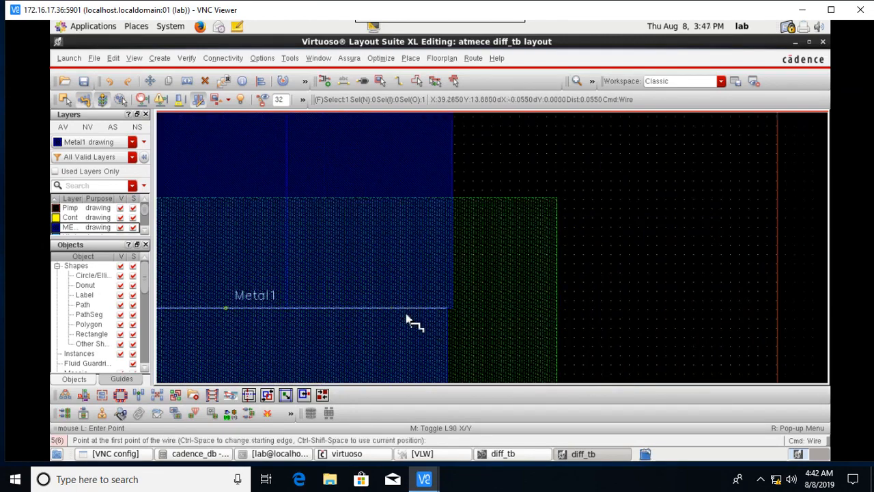
pyautogui.press('Escape')
# Delete the L-shaped Metal1 wire and select the upper-right contact.
pyautogui.keyDown('ctrl'); pyautogui.scroll(-3, 517, 209); pyautogui.keyUp('ctrl')
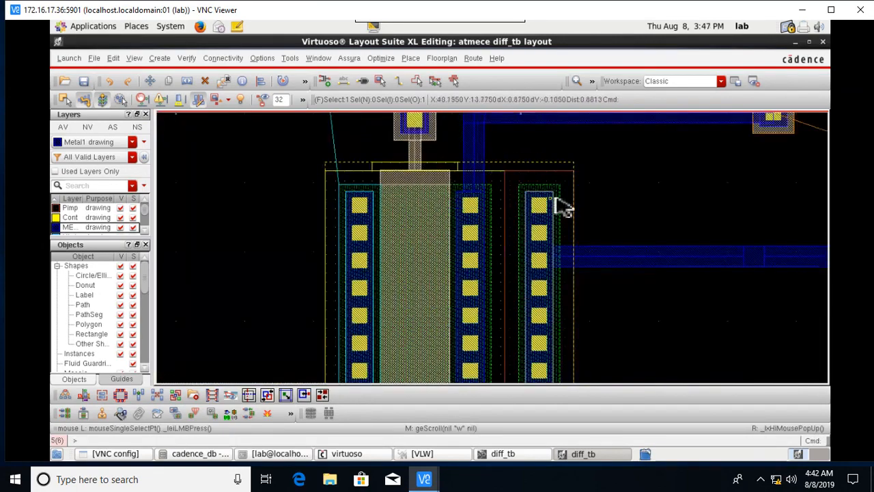
pyautogui.keyDown('shift'); pyautogui.hscroll(1, 493, 229); pyautogui.keyUp('shift')
pyautogui.scroll(1, 372, 196)
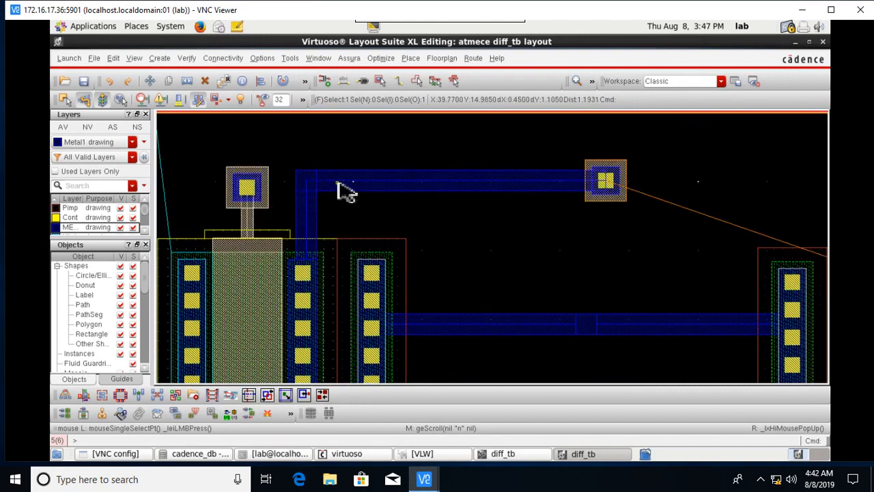
pyautogui.click(338, 183)
pyautogui.press('Delete')
pyautogui.press('Delete')
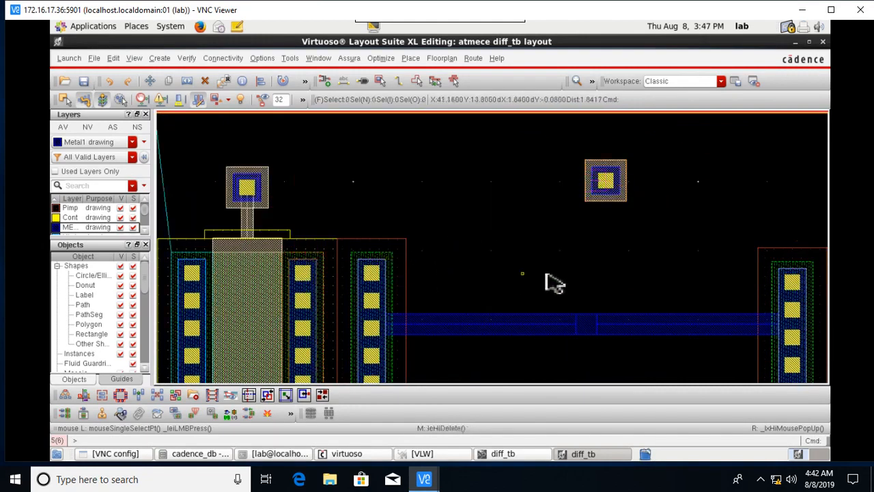
pyautogui.click(613, 193)
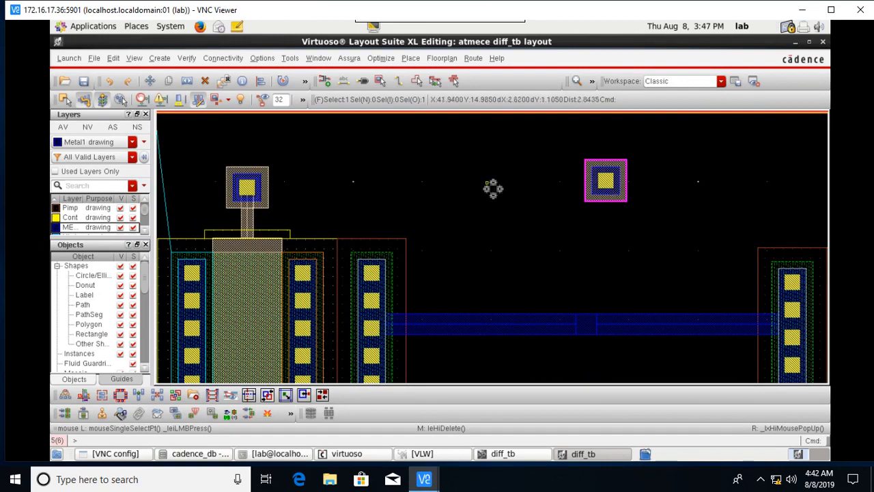
pyautogui.click(400, 82)
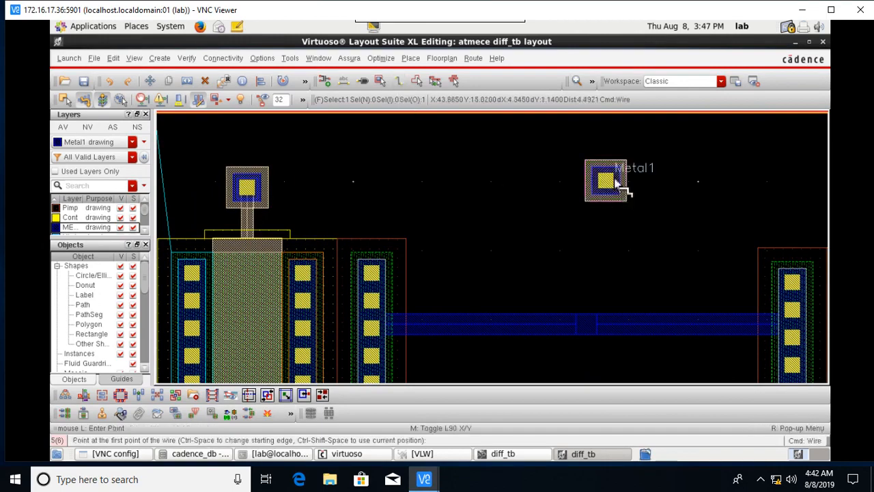
# Route a Metal1 wire from the upper contact right and down to the lower-right contact.
pyautogui.keyDown('ctrl'); pyautogui.scroll(2, 618, 184); pyautogui.keyUp('ctrl')
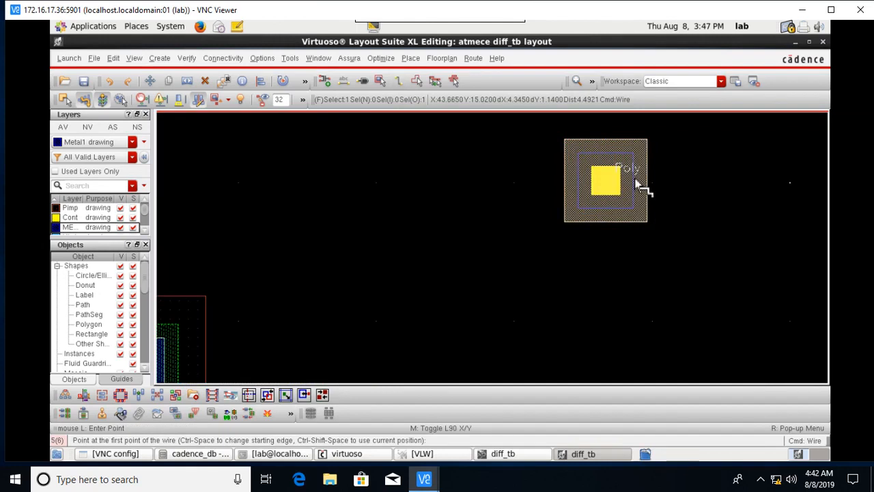
pyautogui.click(633, 183)
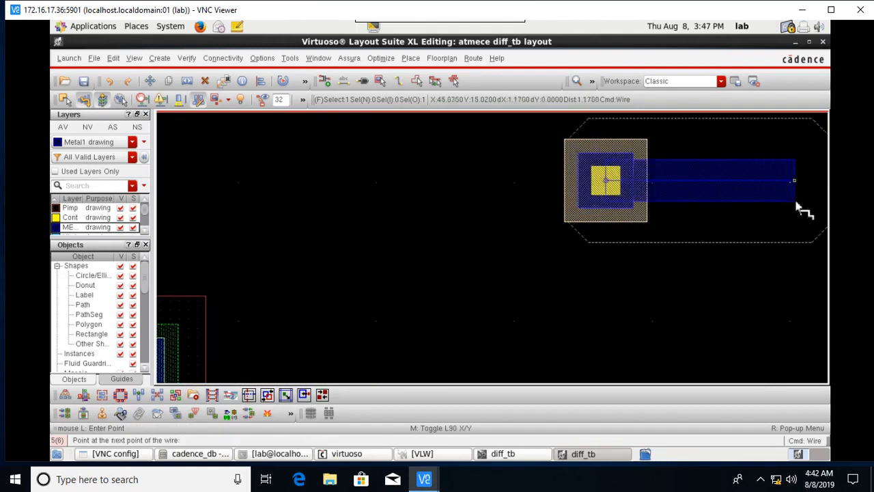
pyautogui.press('Right')
pyautogui.press('Right')
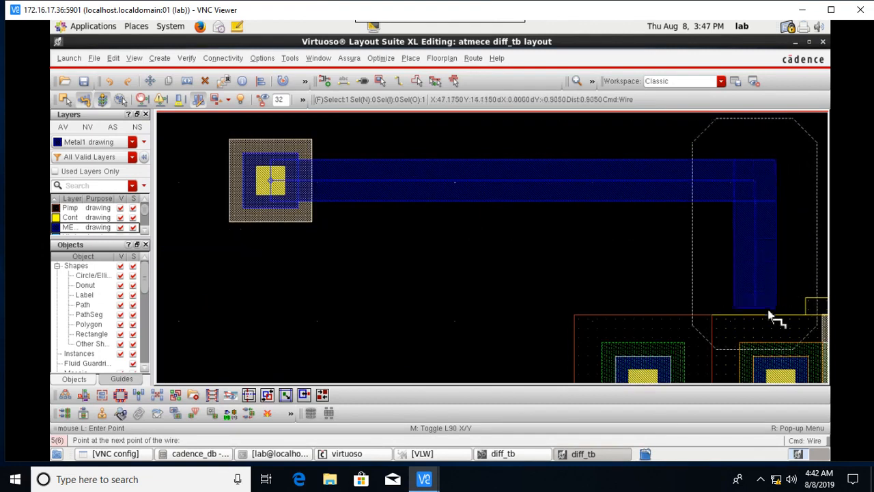
pyautogui.click(779, 192)
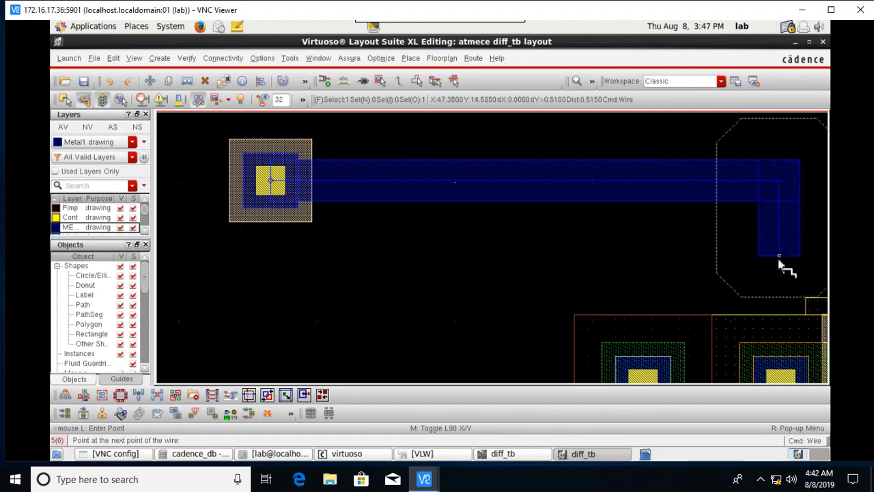
pyautogui.click(779, 341)
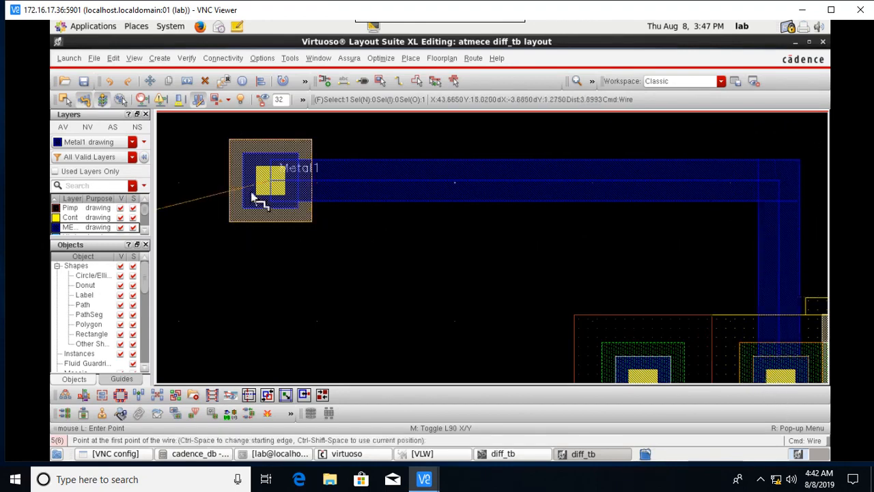
# Route a second Metal1 wire from the contact left and down onto the left transistor's terminal.
pyautogui.press('Left')
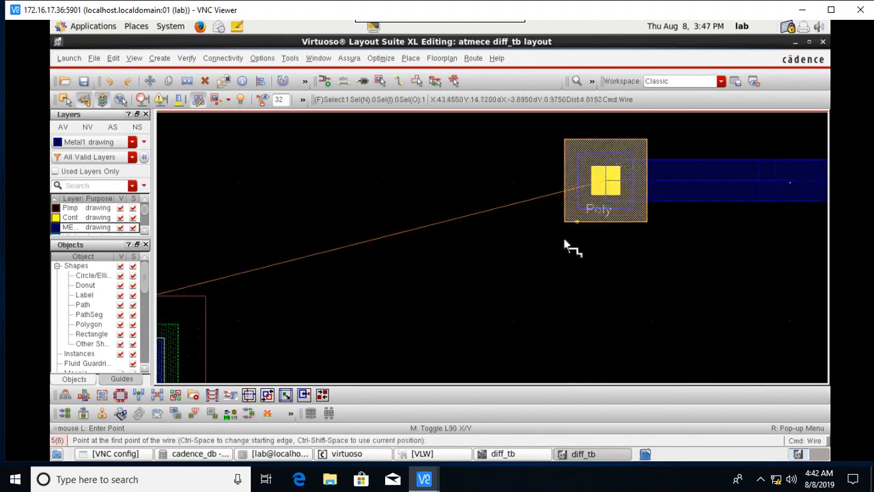
pyautogui.click(581, 186)
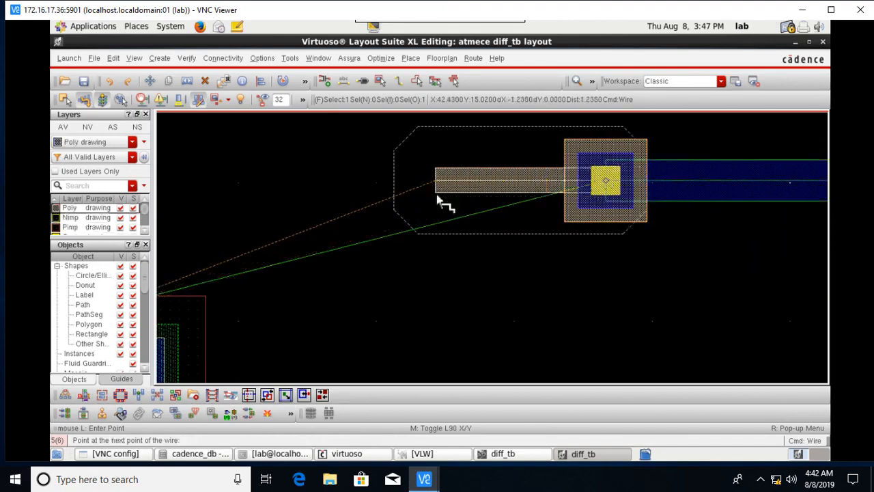
pyautogui.press('Escape')
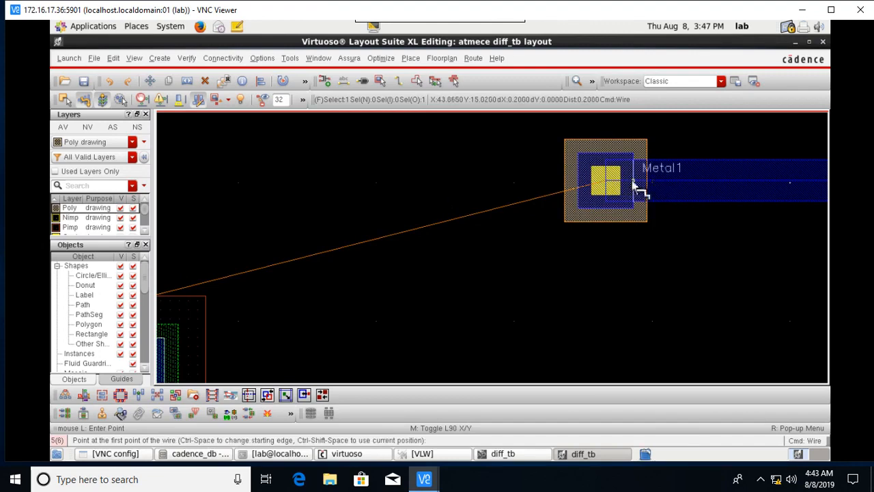
pyautogui.click(635, 186)
pyautogui.press('Left')
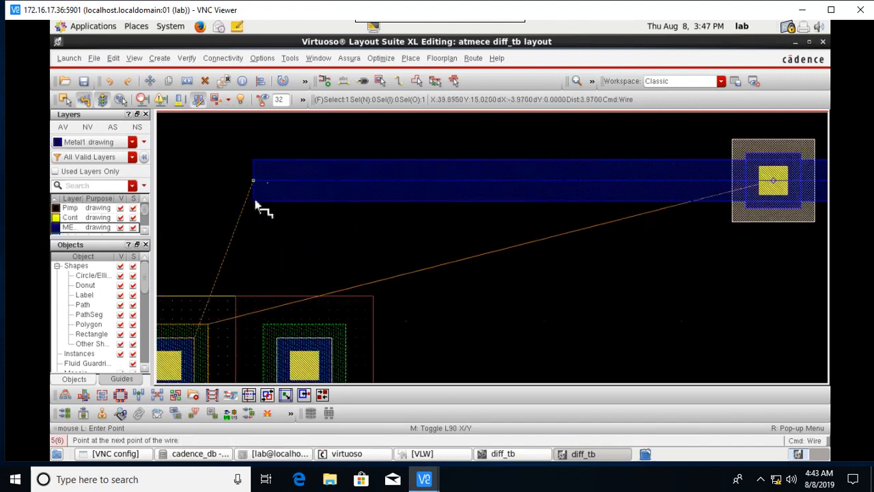
pyautogui.press('Left')
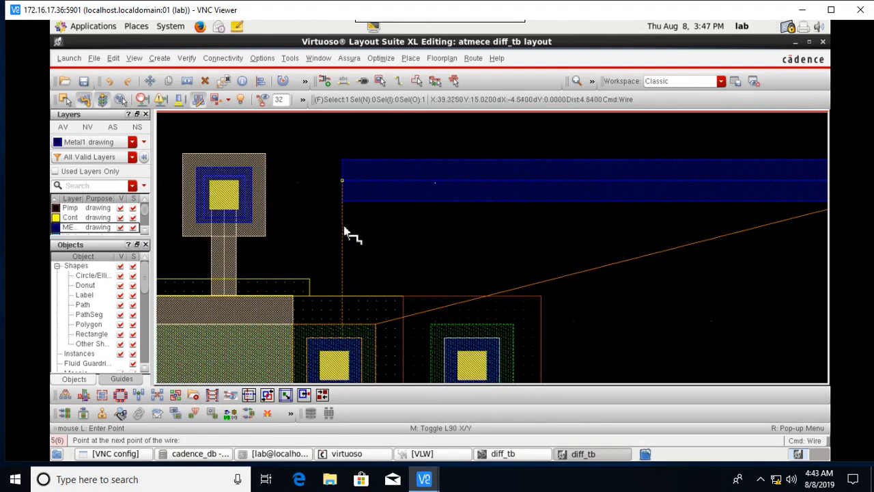
pyautogui.click(337, 232)
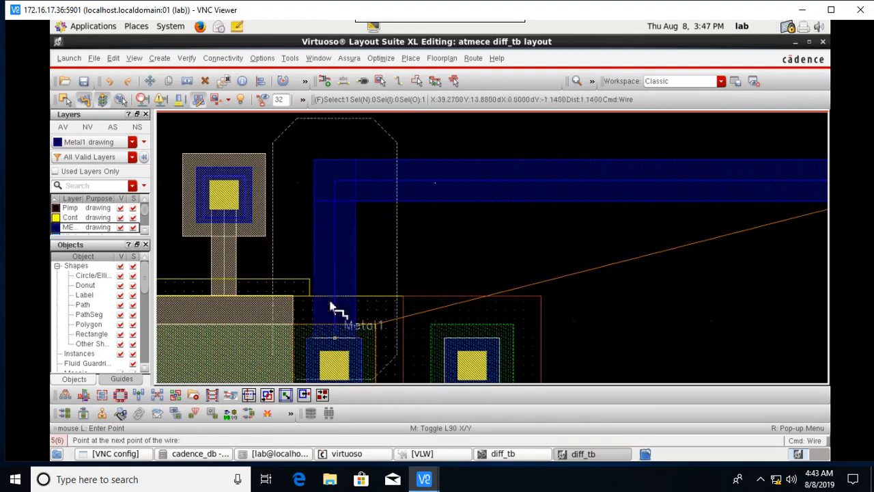
pyautogui.doubleClick(330, 315)
pyautogui.press('Escape')
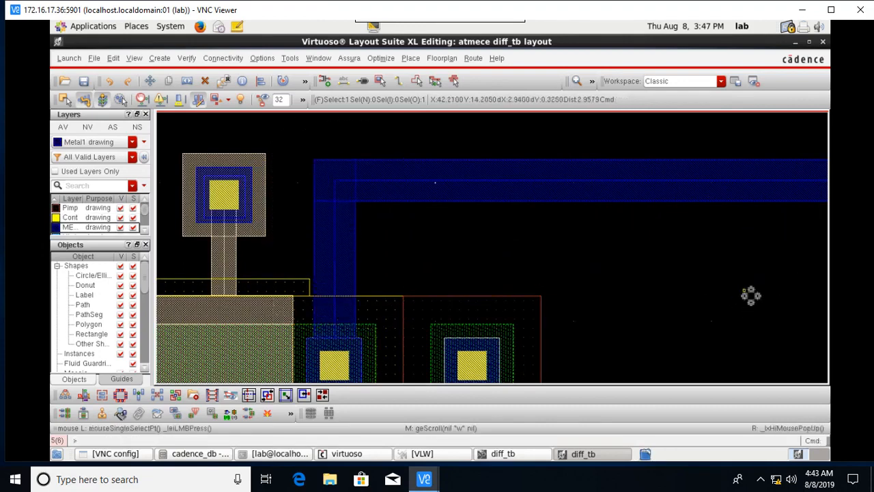
# Delete the stray contact square above the wiring.
pyautogui.keyDown('ctrl'); pyautogui.scroll(-2, 751, 238); pyautogui.keyUp('ctrl')
pyautogui.keyDown('shift'); pyautogui.hscroll(2, 805, 233); pyautogui.keyUp('shift')
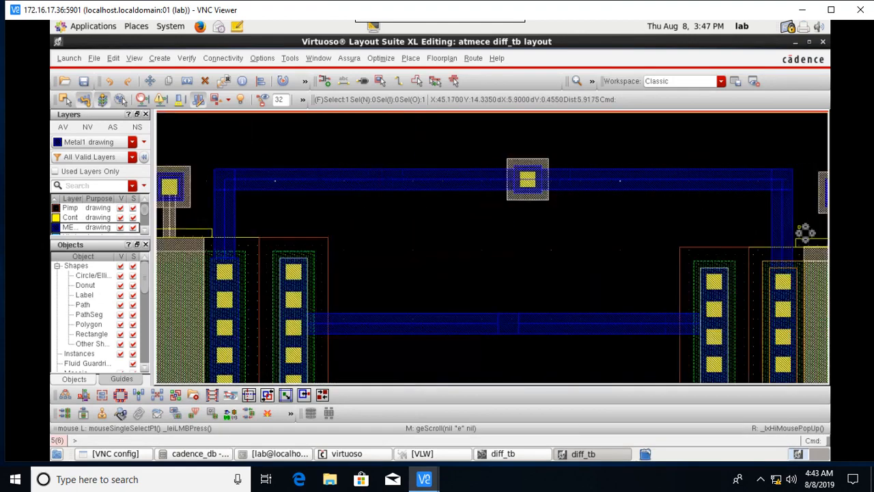
pyautogui.click(536, 173)
pyautogui.press('Delete')
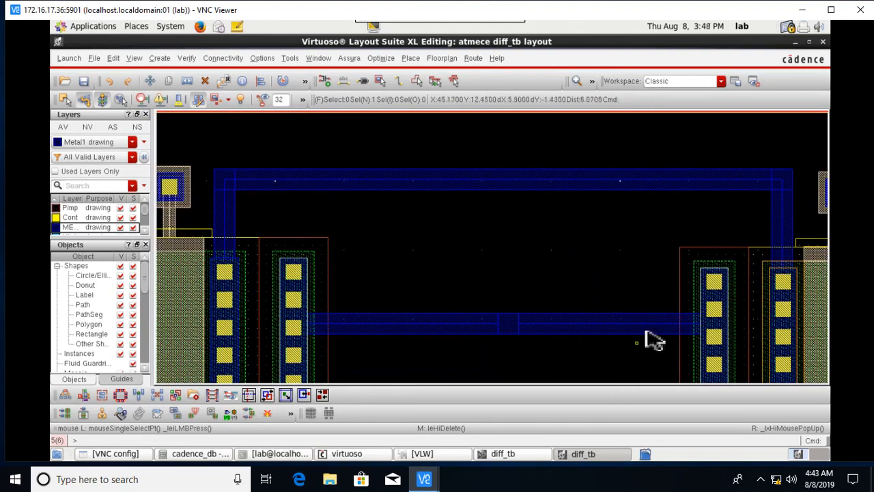
pyautogui.keyDown('ctrl'); pyautogui.scroll(-4, 685, 309); pyautogui.keyUp('ctrl')
pyautogui.scroll(-1, 685, 307)
pyautogui.keyDown('ctrl'); pyautogui.scroll(2, 684, 271); pyautogui.keyUp('ctrl')
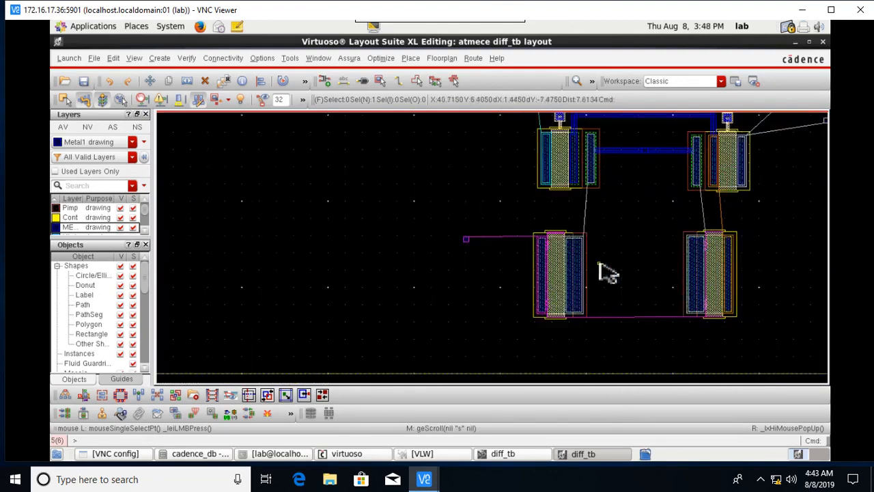
pyautogui.keyDown('ctrl'); pyautogui.scroll(1, 600, 264); pyautogui.keyUp('ctrl')
pyautogui.keyDown('ctrl'); pyautogui.scroll(-1, 618, 205); pyautogui.keyUp('ctrl')
pyautogui.keyDown('shift'); pyautogui.scroll(-1, 710, 239); pyautogui.keyUp('shift')
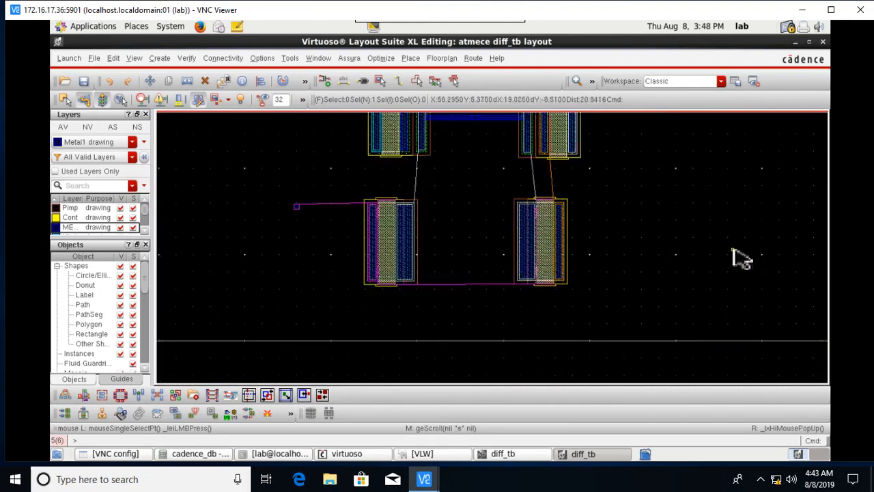
pyautogui.keyDown('ctrl'); pyautogui.scroll(2, 312, 217); pyautogui.keyUp('ctrl')
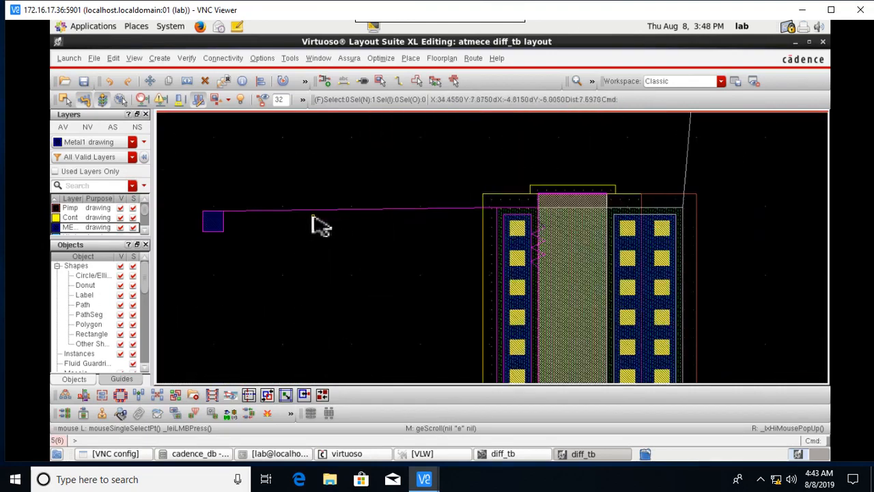
# Place a via at the far-left end of the poly line from the left transistor.
pyautogui.click(381, 82)
pyautogui.click(492, 383)
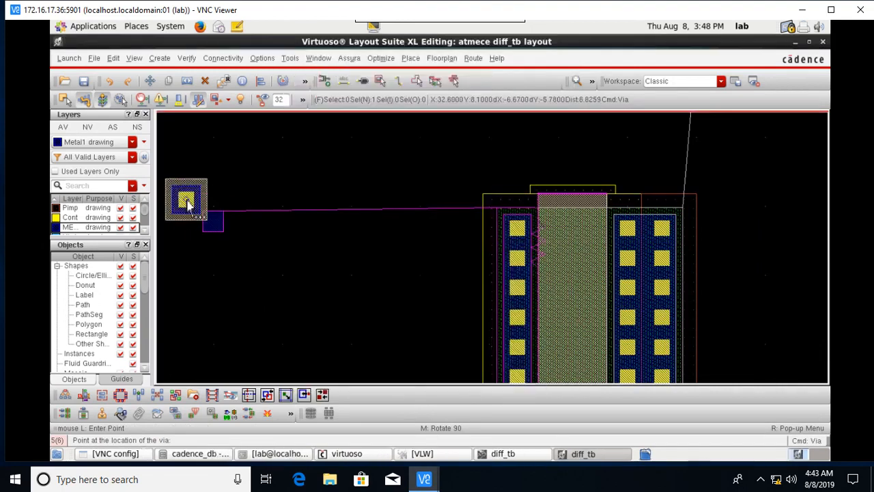
pyautogui.keyDown('ctrl'); pyautogui.scroll(2, 212, 220); pyautogui.keyUp('ctrl')
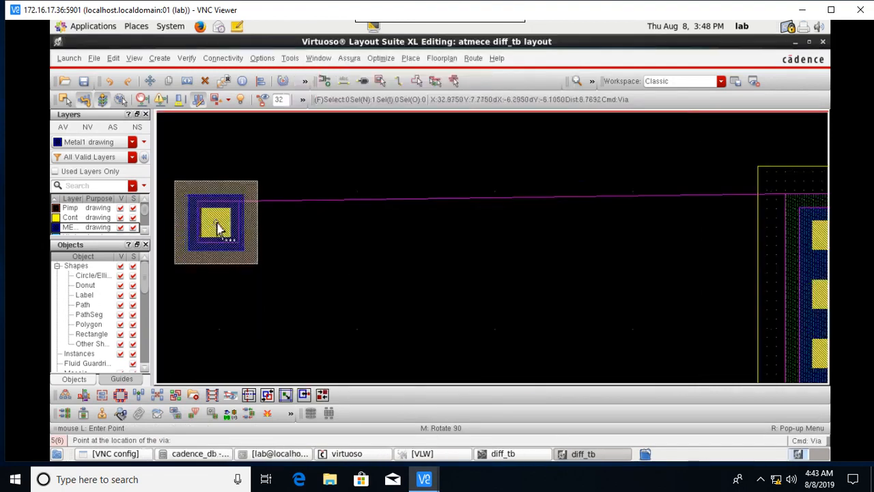
pyautogui.click(217, 225)
pyautogui.press('Escape')
pyautogui.scroll(-2, 673, 238)
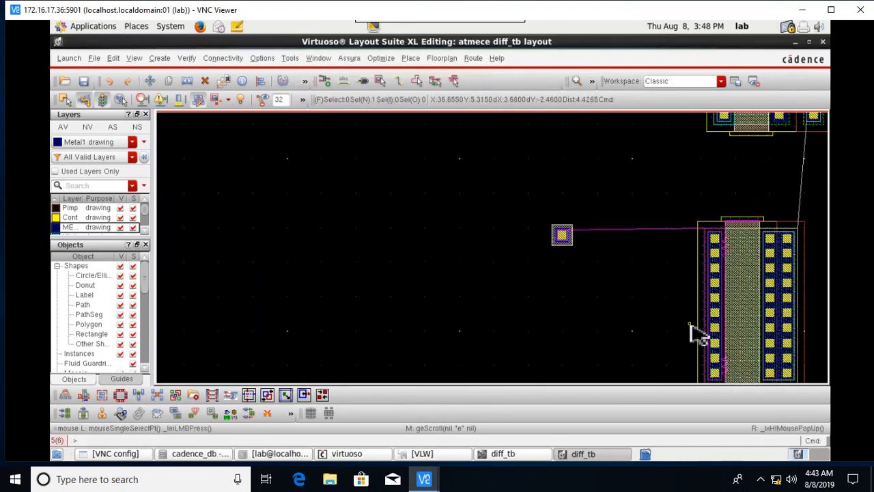
pyautogui.press('Down')
pyautogui.press('Right')
pyautogui.press('Right')
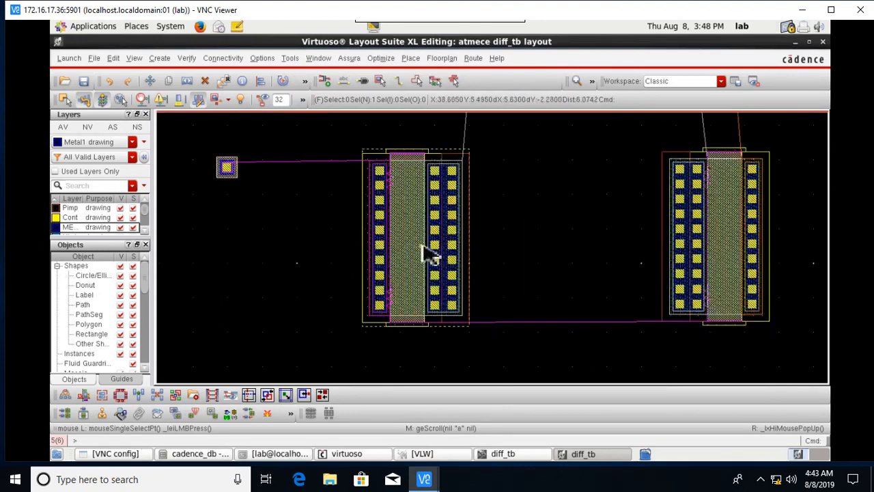
# Route a Poly wire from the new contact up and across onto the transistor gate.
pyautogui.press('o')
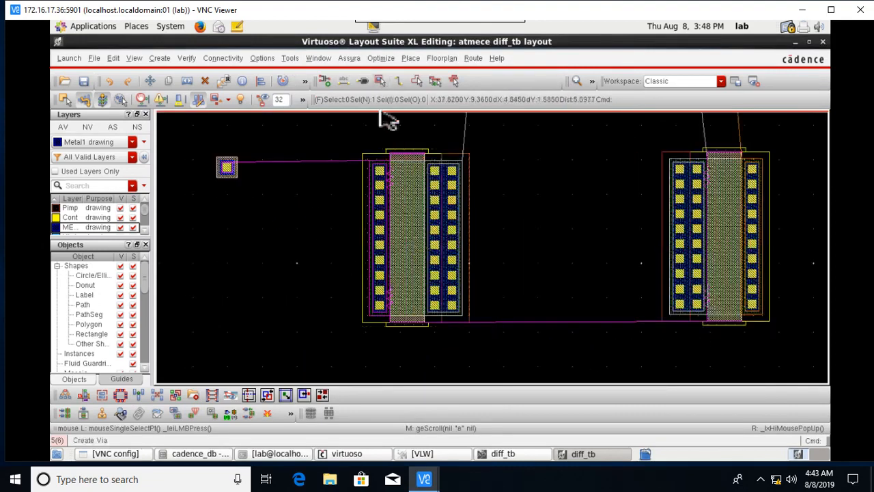
pyautogui.click(400, 80)
pyautogui.press('Up')
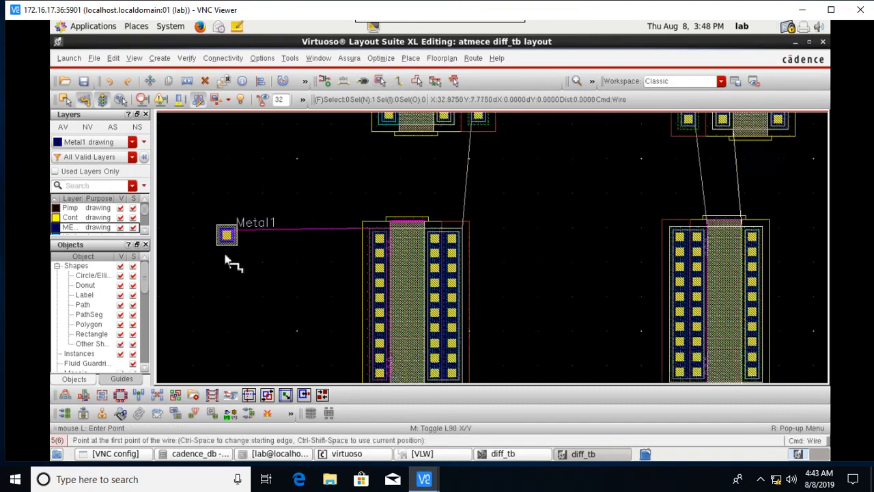
pyautogui.keyDown('ctrl'); pyautogui.scroll(2, 232, 229); pyautogui.keyUp('ctrl')
pyautogui.click(226, 234)
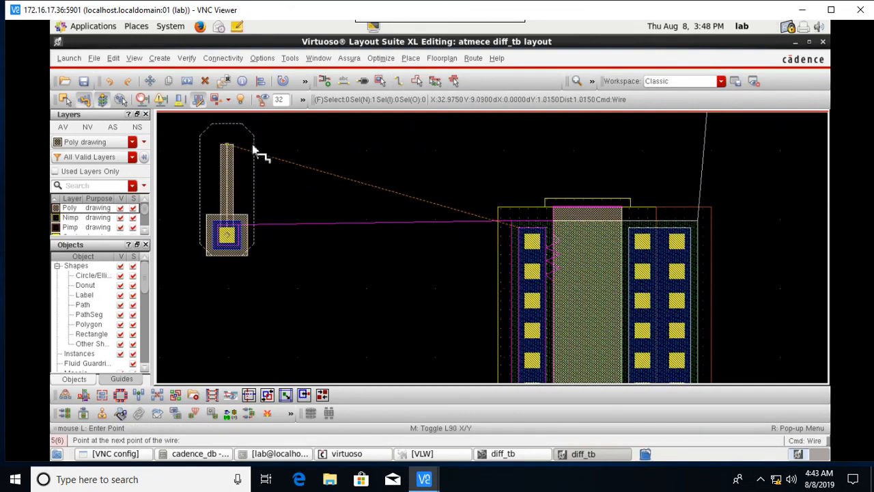
pyautogui.click(254, 149)
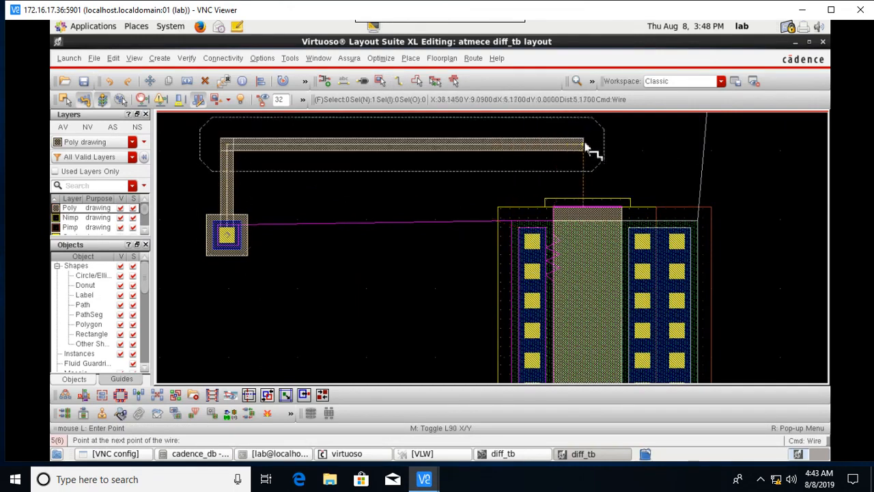
pyautogui.click(585, 146)
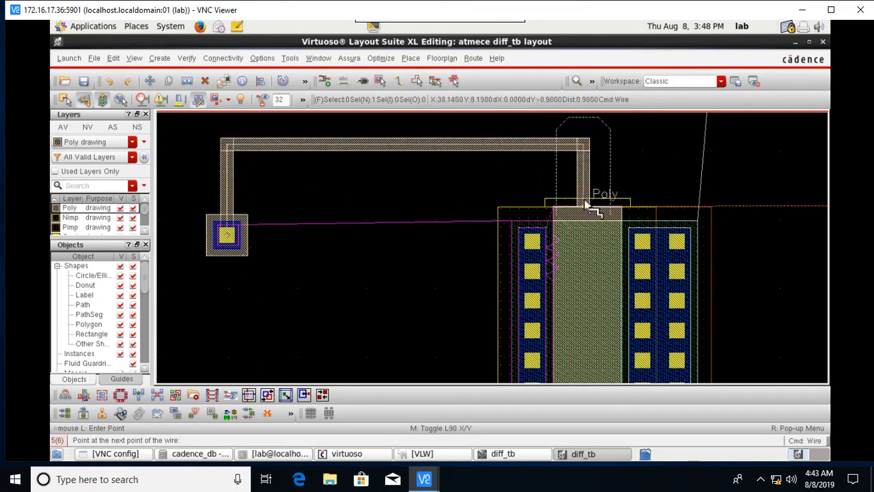
pyautogui.doubleClick(585, 207)
# Run a Metal1 wire with one bend from the contact to the transistor's left strip.
pyautogui.scroll(3, 239, 239)
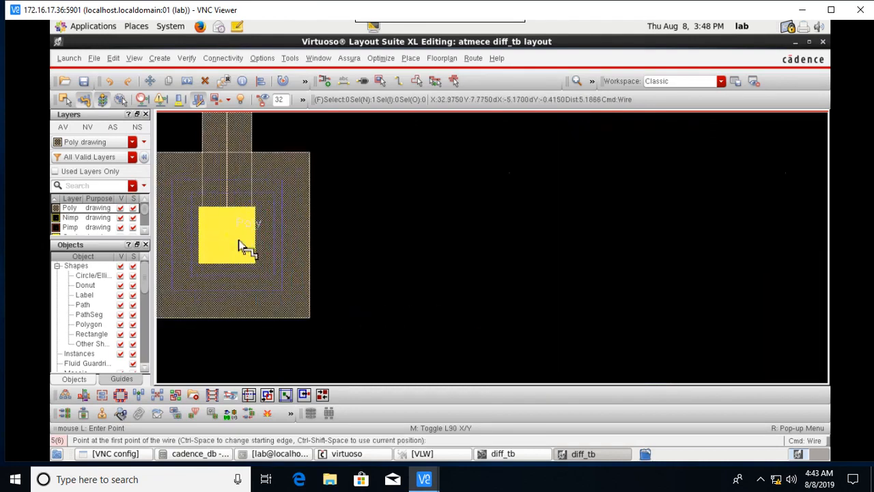
pyautogui.click(300, 238)
pyautogui.press('Down')
pyautogui.press('Down')
pyautogui.scroll(-1, 683, 265)
pyautogui.press('Down')
pyautogui.scroll(-2, 686, 263)
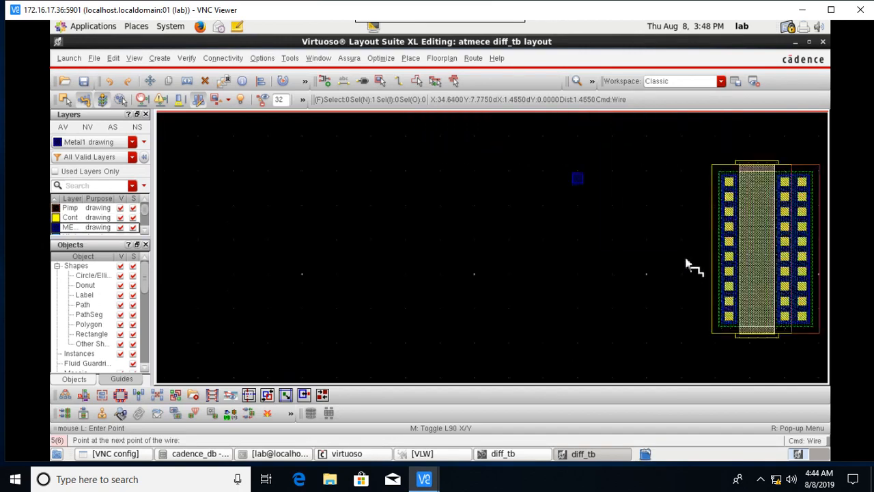
pyautogui.scroll(2, 717, 193)
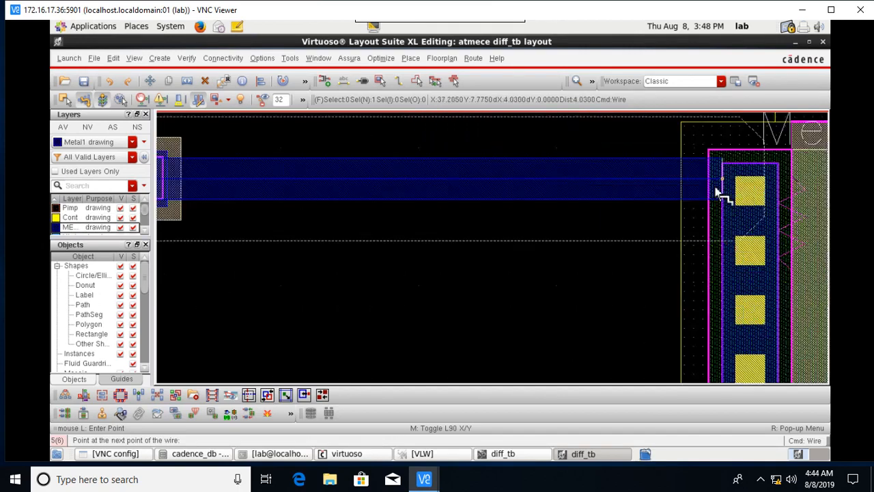
pyautogui.click(510, 182)
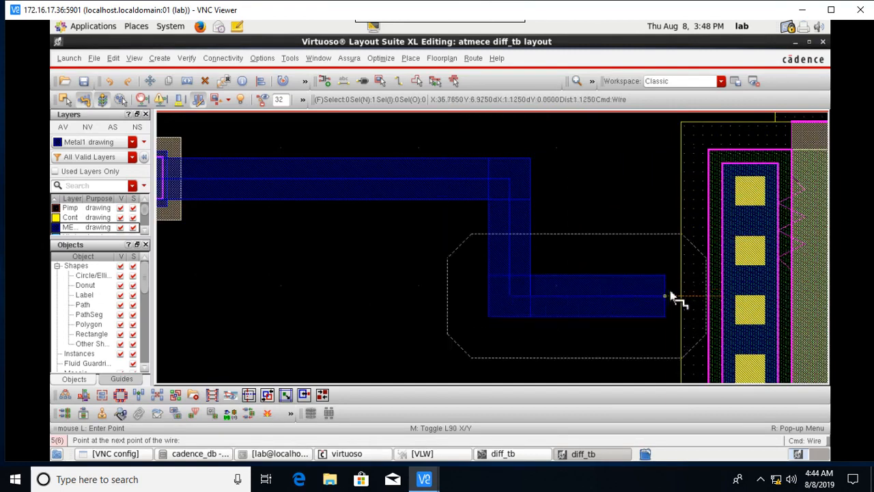
pyautogui.doubleClick(774, 334)
pyautogui.scroll(-3, 778, 344)
pyautogui.press('Down')
pyautogui.press('Down')
pyautogui.press('Down')
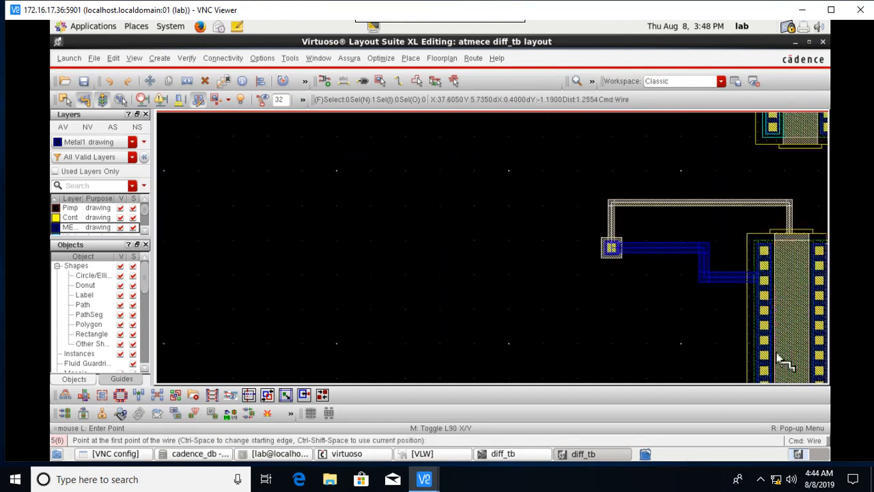
pyautogui.press('Right')
pyautogui.press('Right')
pyautogui.press('Right')
pyautogui.press('Up')
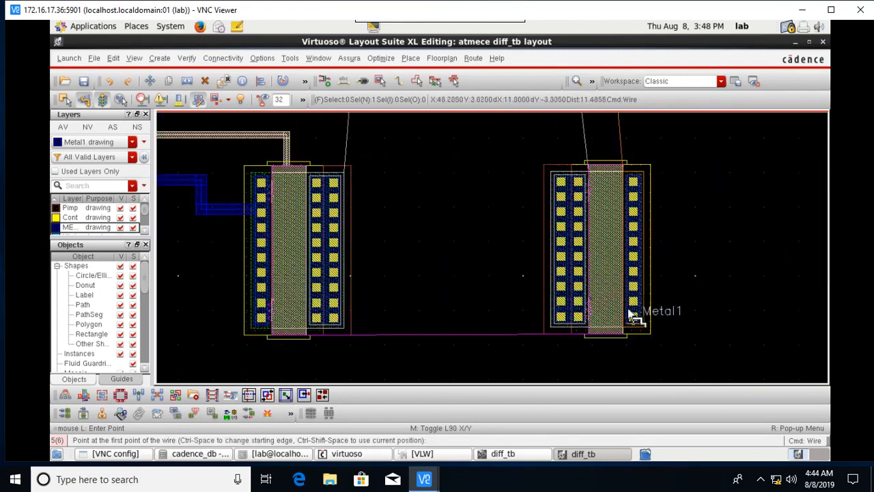
# Route a poly wire from the poly via down, right and up into the transistor gate.
pyautogui.press('Up')
pyautogui.press('Down')
pyautogui.press('Left')
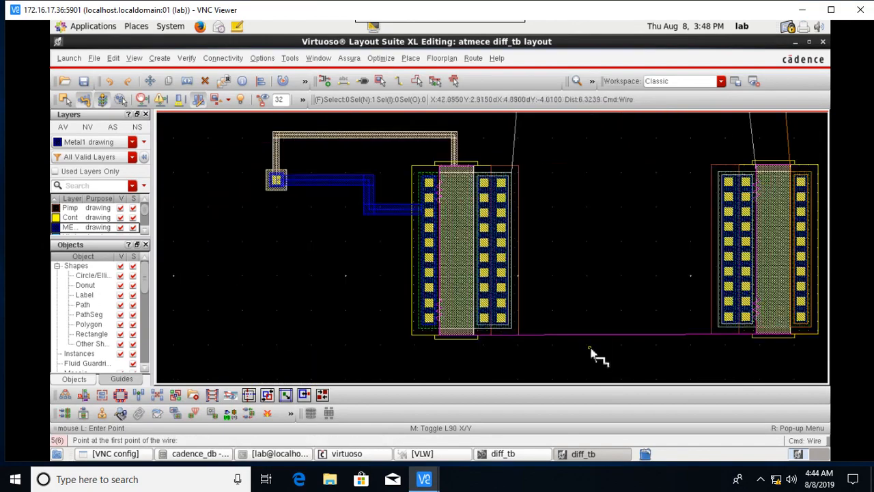
pyautogui.hotkey('ctrl', 'z')
pyautogui.click(277, 205)
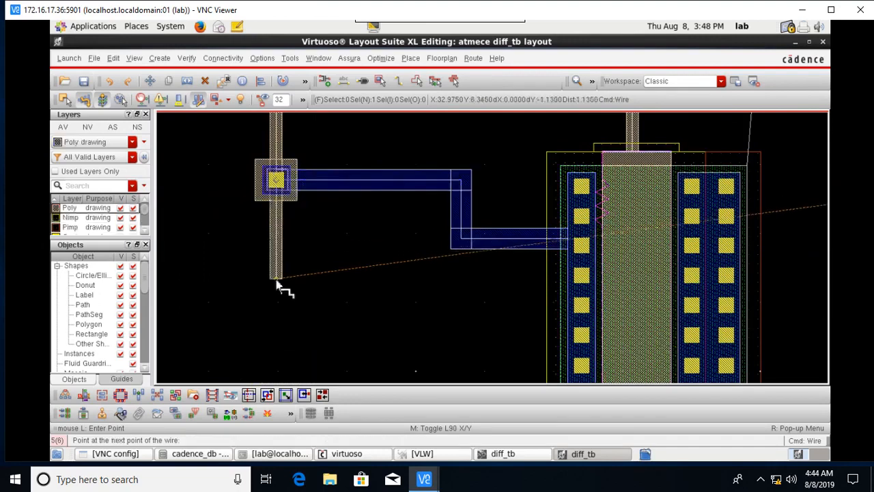
pyautogui.press('Down')
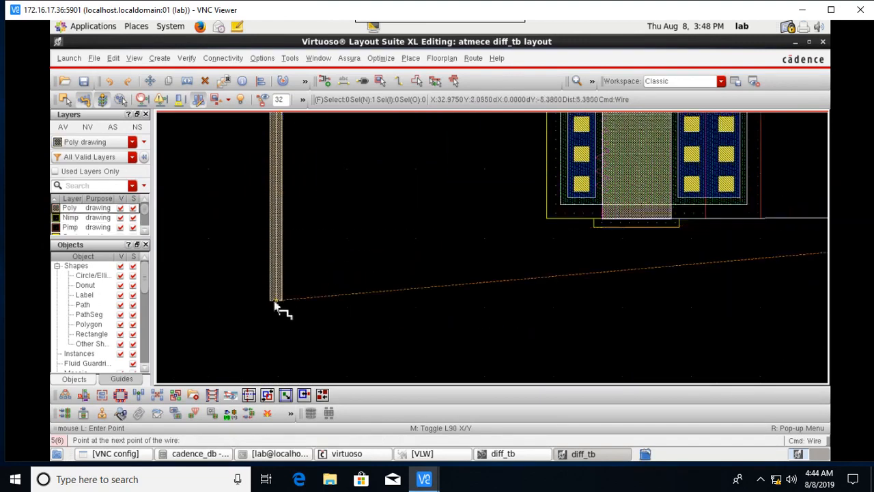
pyautogui.click(276, 302)
pyautogui.press('Right')
pyautogui.press('Right')
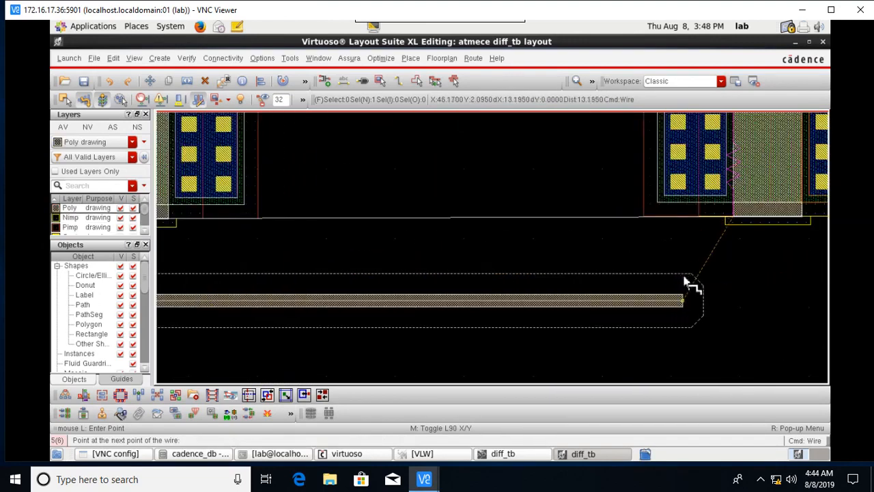
pyautogui.press('Right')
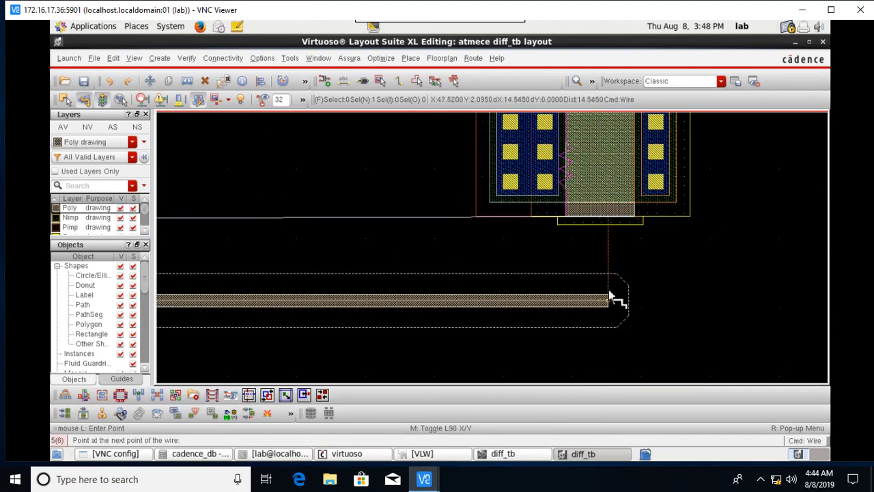
pyautogui.click(608, 301)
pyautogui.doubleClick(607, 227)
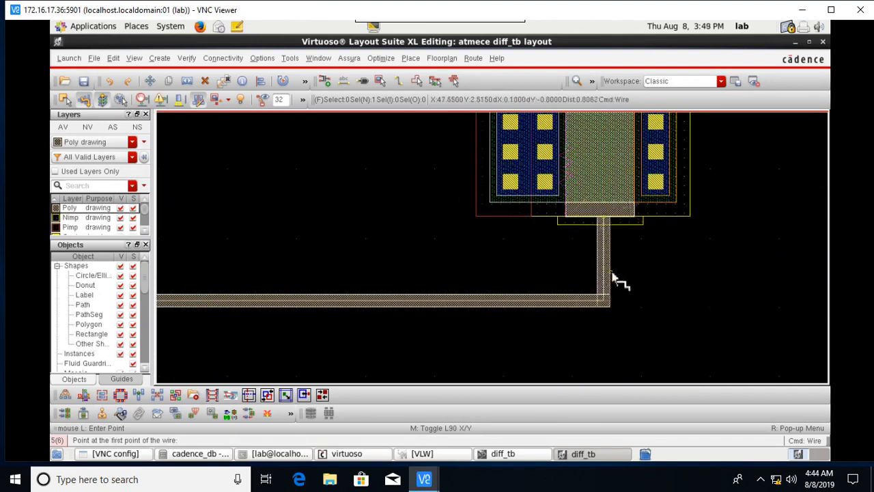
# Run a bent Metal1 wire from the upper device down to the lower device.
pyautogui.press('Up')
pyautogui.scroll(-1, 650, 264)
pyautogui.press('Up')
pyautogui.press('Up')
pyautogui.press('Down')
pyautogui.press('Down')
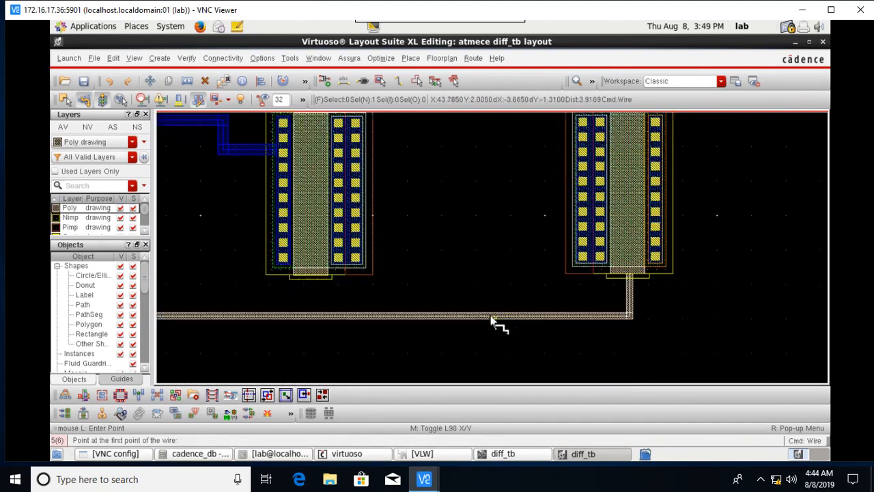
pyautogui.press('Left')
pyautogui.press('Left')
pyautogui.press('Up')
pyautogui.press('Right')
pyautogui.press('Right')
pyautogui.press('Up')
pyautogui.press('Up')
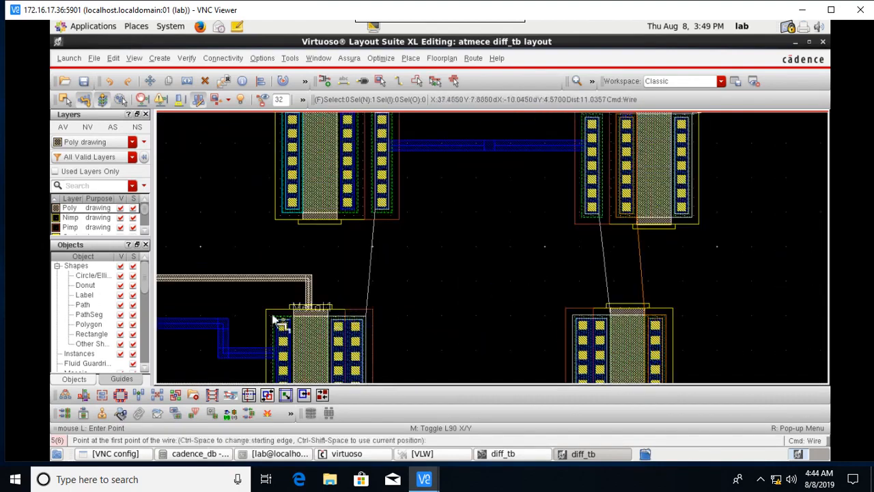
pyautogui.scroll(1, 332, 244)
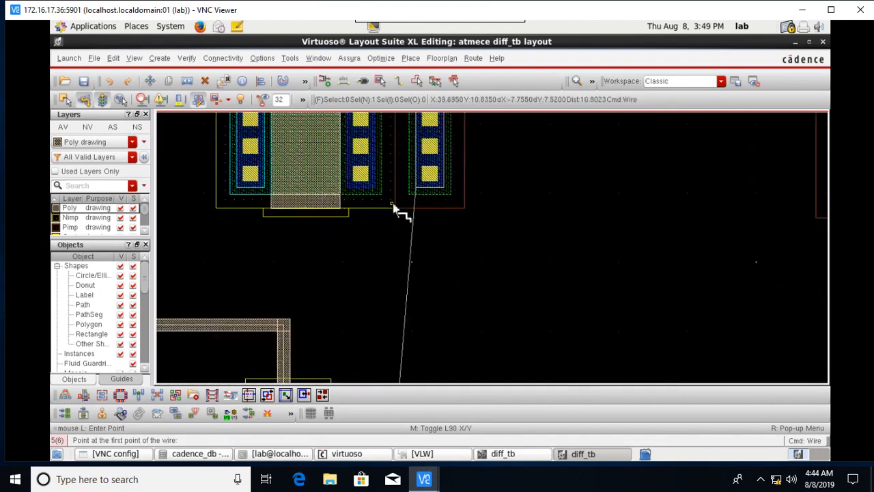
pyautogui.click(430, 193)
pyautogui.press('Down')
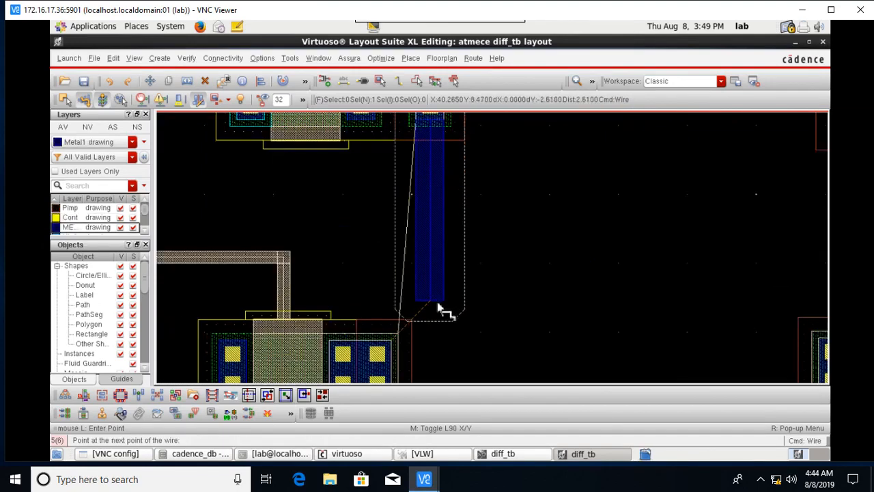
pyautogui.press('Down')
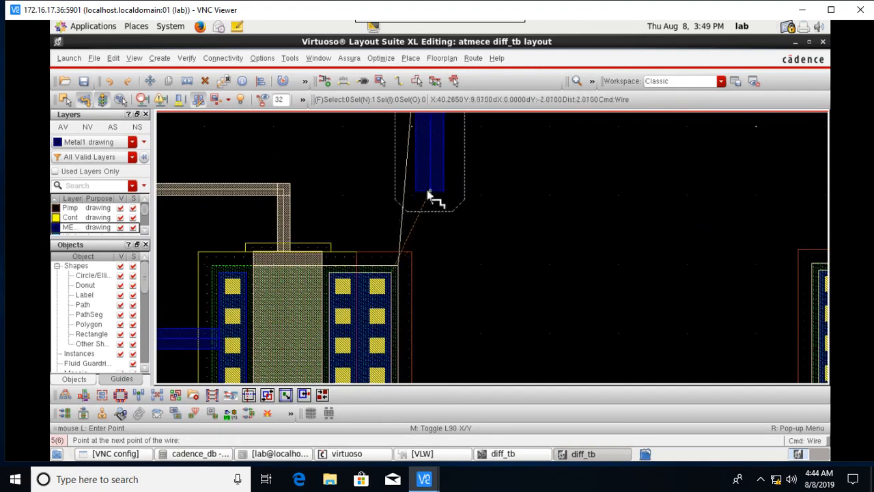
pyautogui.click(403, 189)
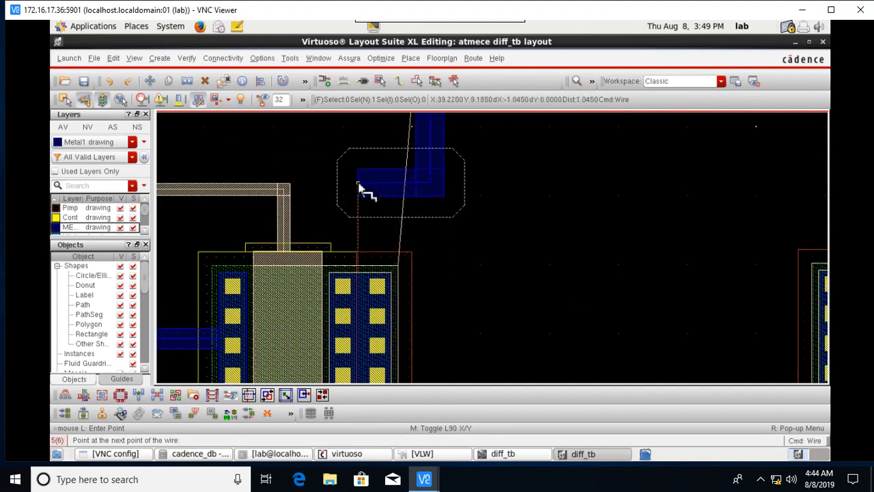
pyautogui.click(359, 272)
# Connect the next top contact to the bottom contact with a Metal1 wire.
pyautogui.scroll(-1, 628, 234)
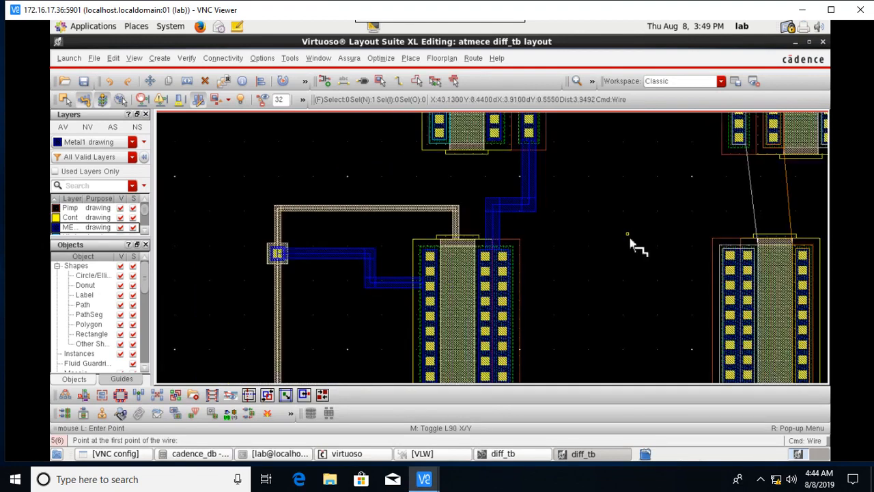
pyautogui.press('Right')
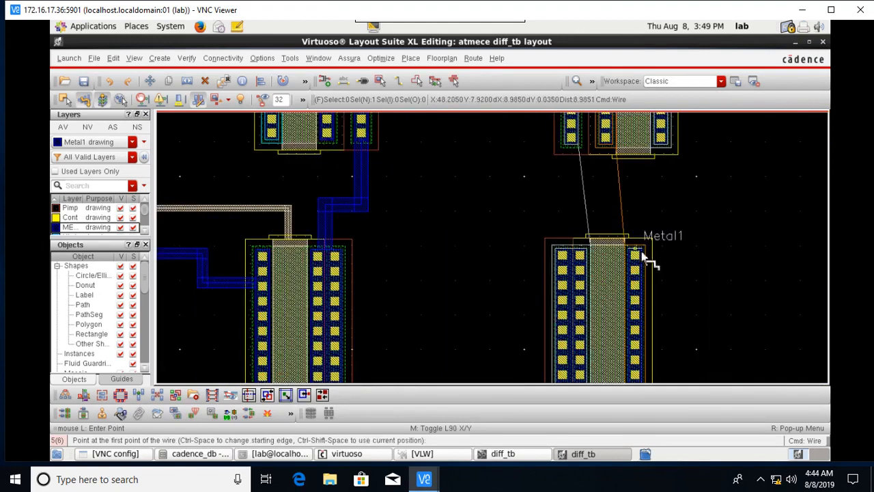
pyautogui.scroll(1, 576, 149)
pyautogui.click(576, 149)
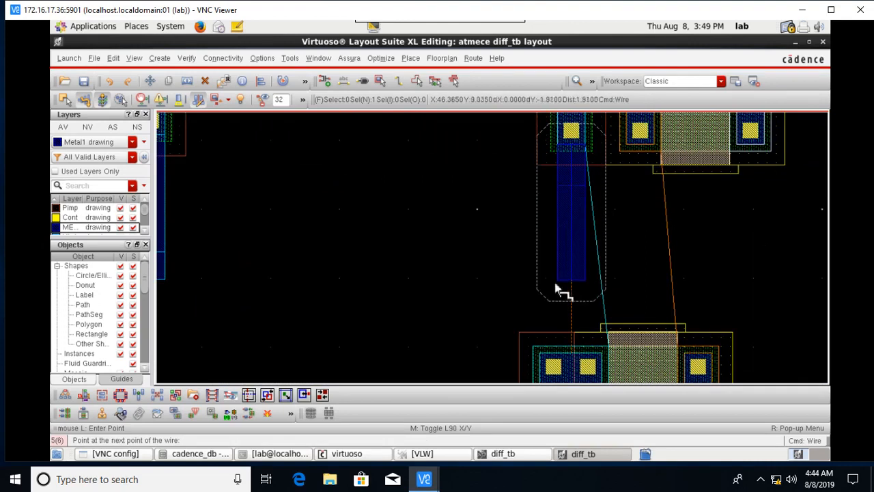
pyautogui.doubleClick(566, 339)
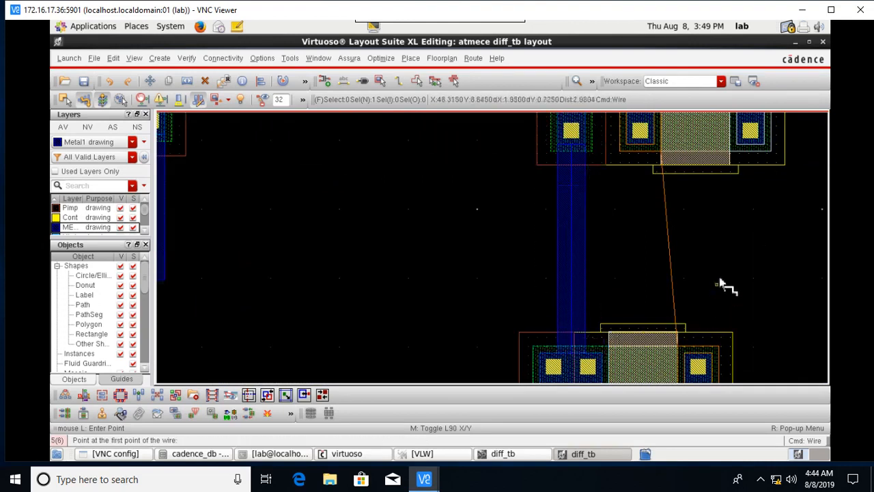
# Start and cancel wires at the upper gate, a contact and the bottom gate.
pyautogui.press('Right')
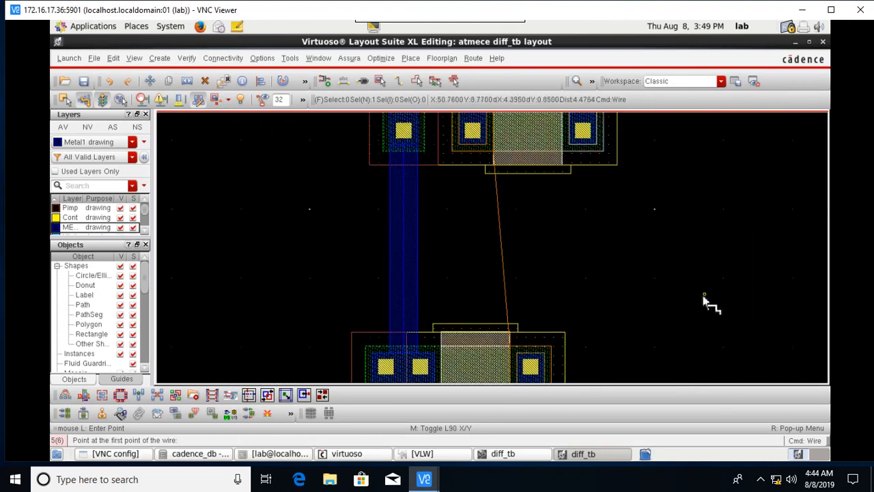
pyautogui.click(526, 169)
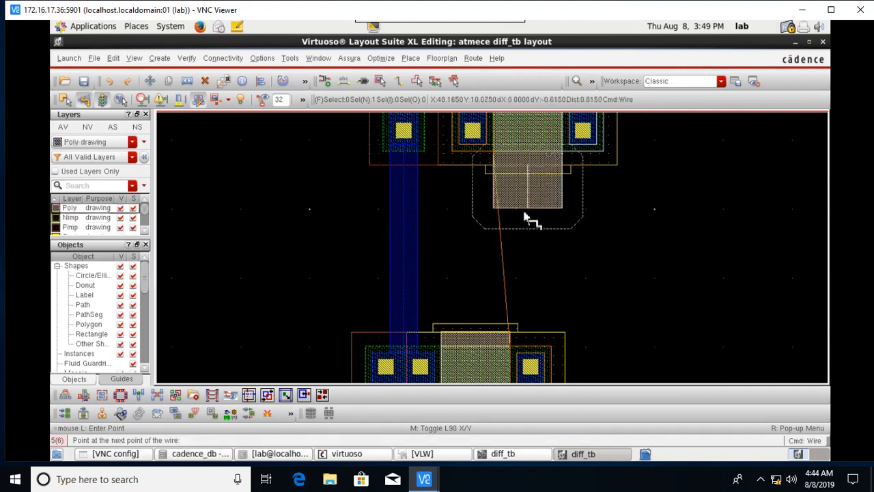
pyautogui.press('Escape')
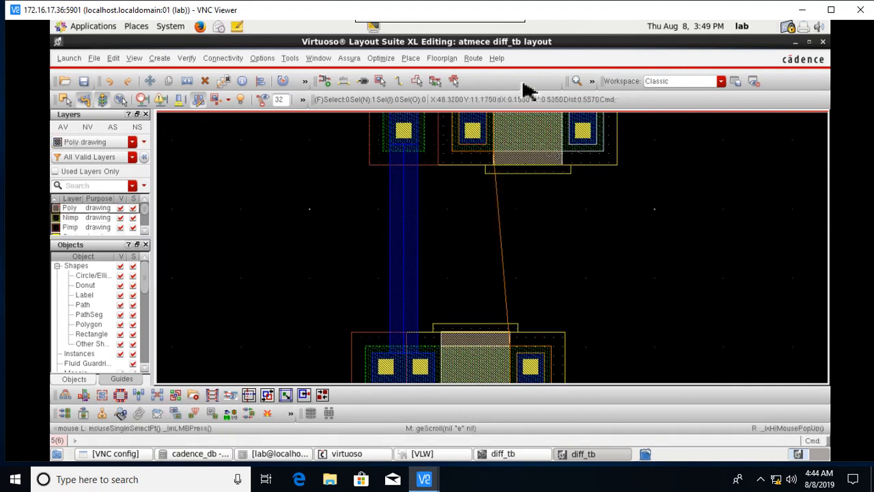
pyautogui.click(402, 82)
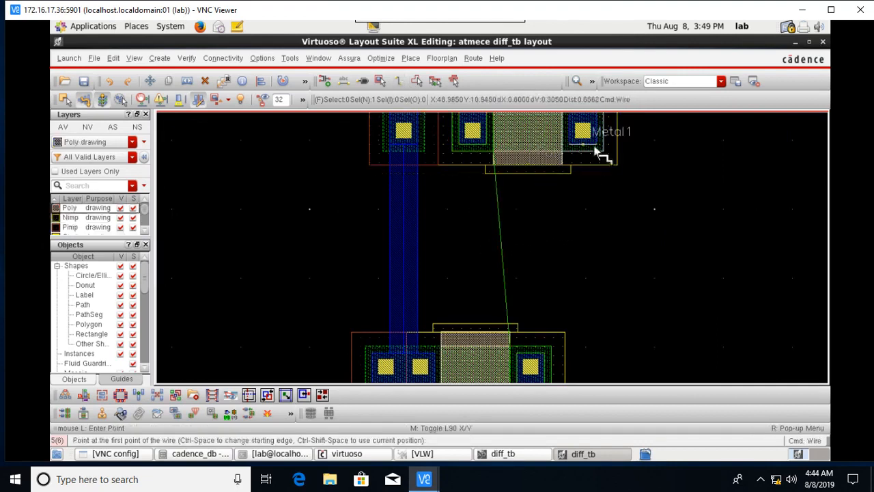
pyautogui.click(592, 152)
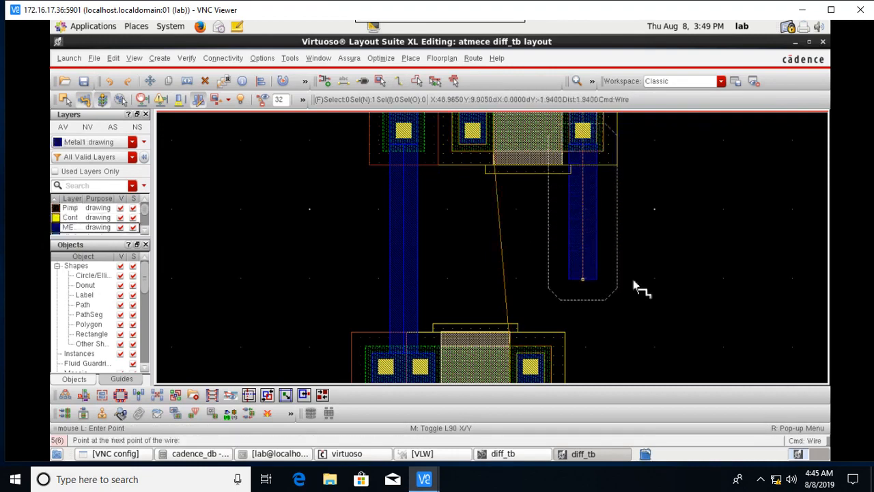
pyautogui.press('Escape')
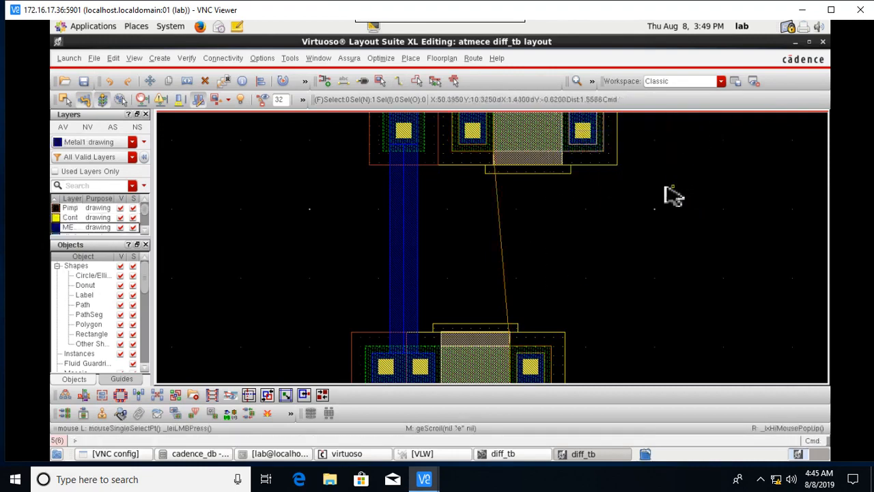
pyautogui.click(399, 81)
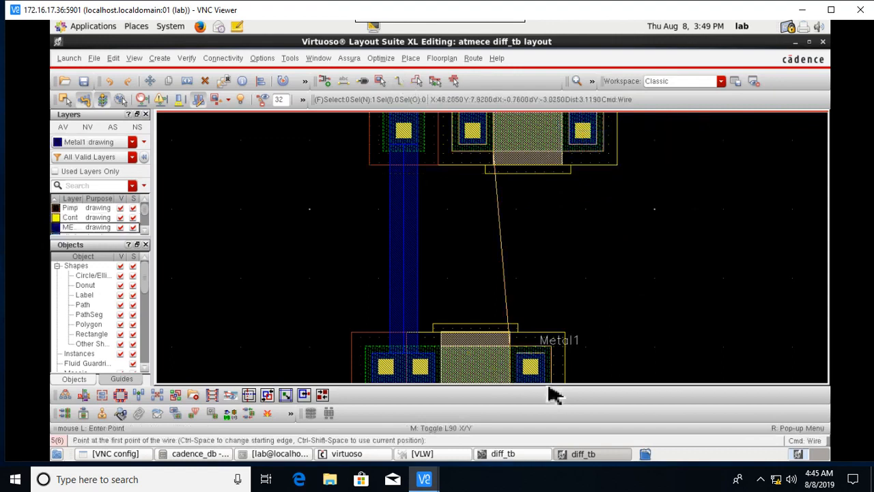
pyautogui.click(503, 334)
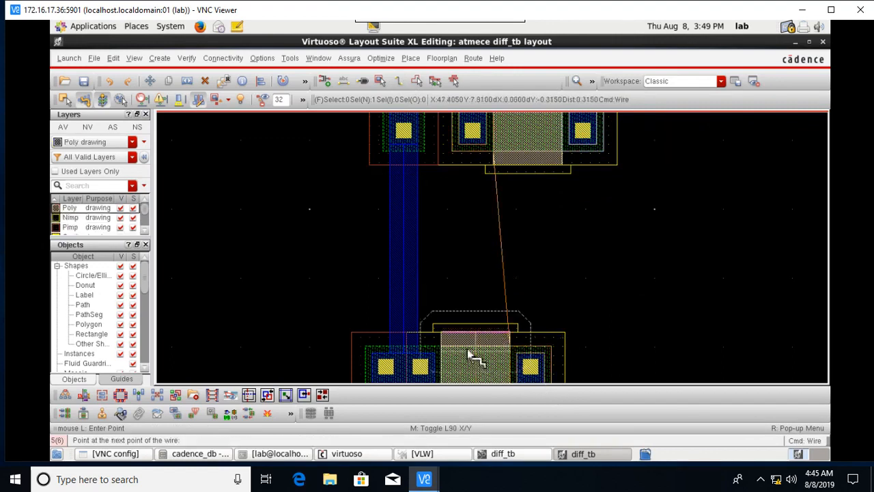
pyautogui.press('Escape')
pyautogui.click(400, 81)
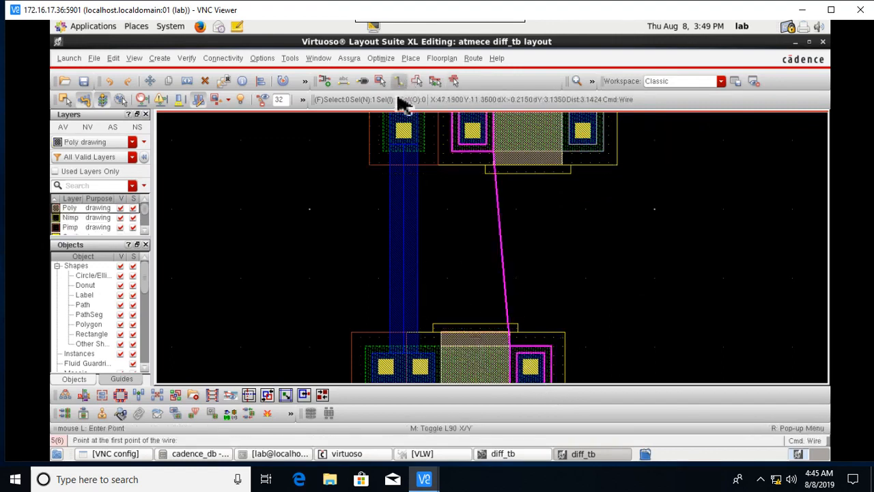
# Begin a Metal1 wire on the right device's strip, add a bend, then discard it.
pyautogui.scroll(-1, 560, 307)
pyautogui.press('Down')
pyautogui.press('Down')
pyautogui.press('Down')
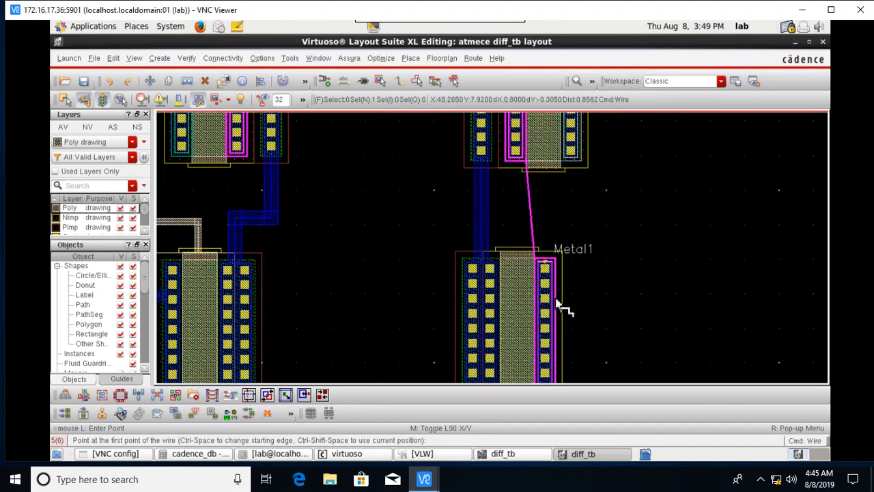
pyautogui.click(553, 282)
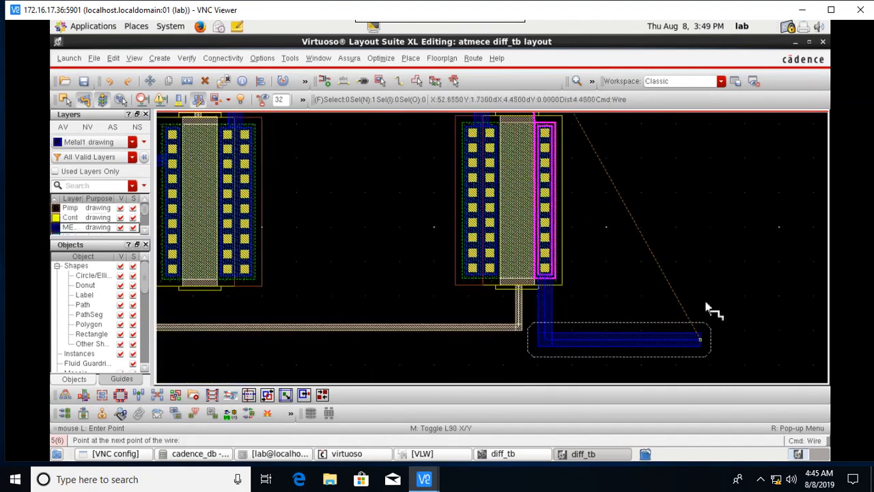
pyautogui.press('Up')
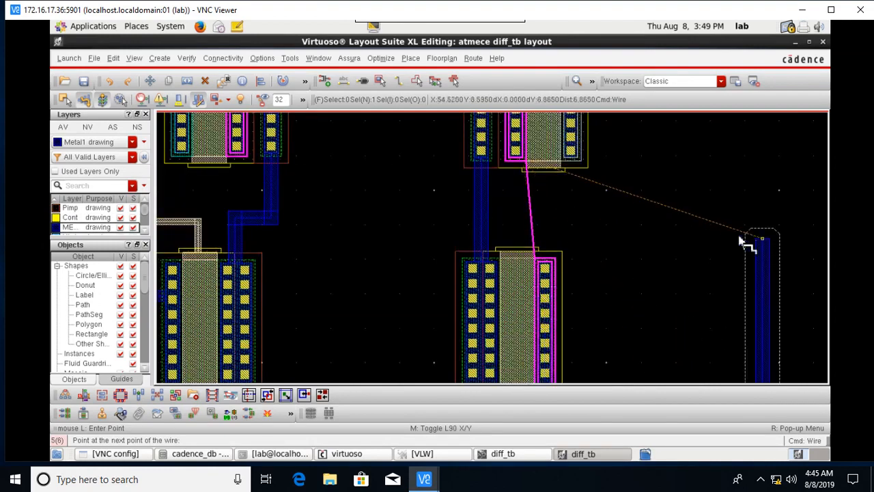
pyautogui.click(742, 241)
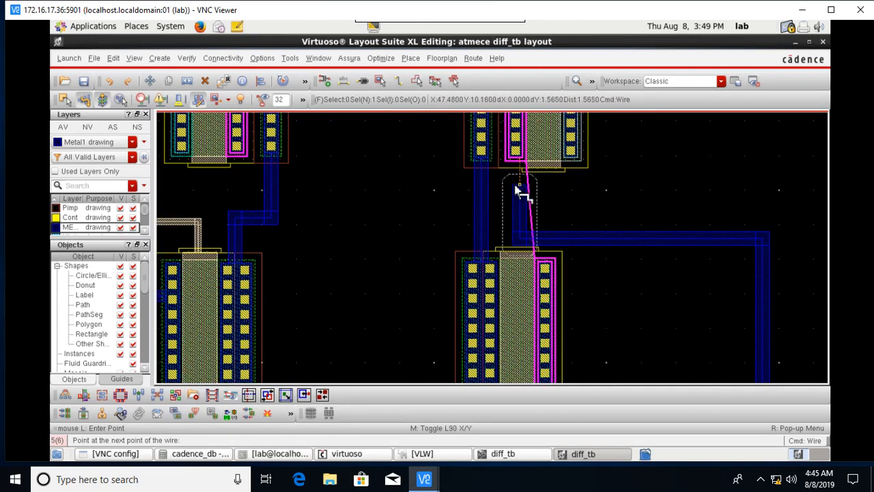
pyautogui.press('Escape')
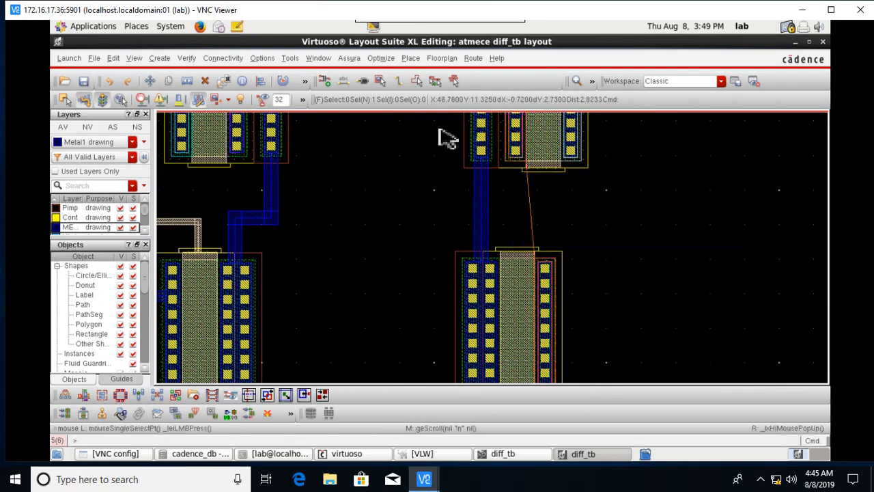
# Route Metal1 from the upper contact down, right, down and left into the lower transistor's contacts.
pyautogui.click(400, 81)
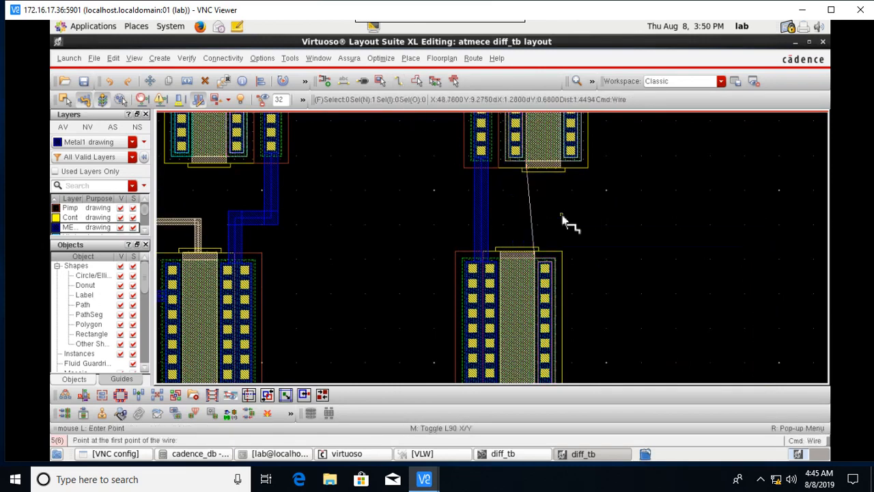
pyautogui.scroll(1, 568, 217)
pyautogui.scroll(1, 521, 198)
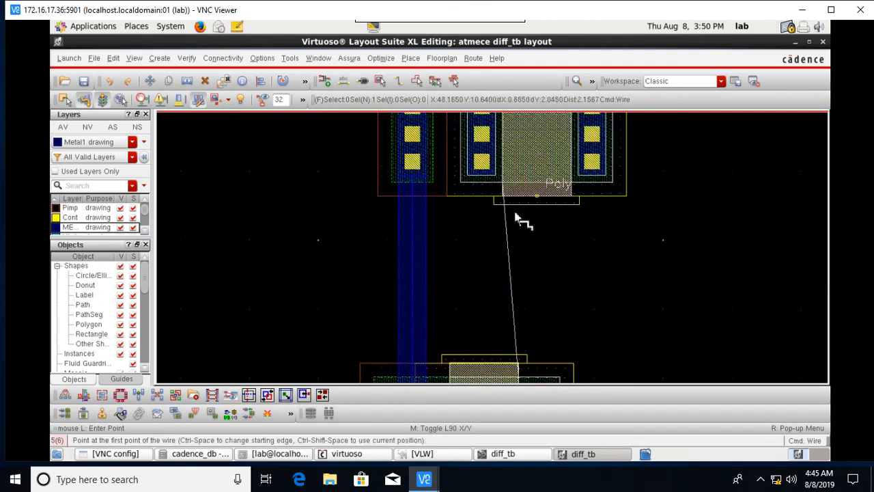
pyautogui.click(481, 179)
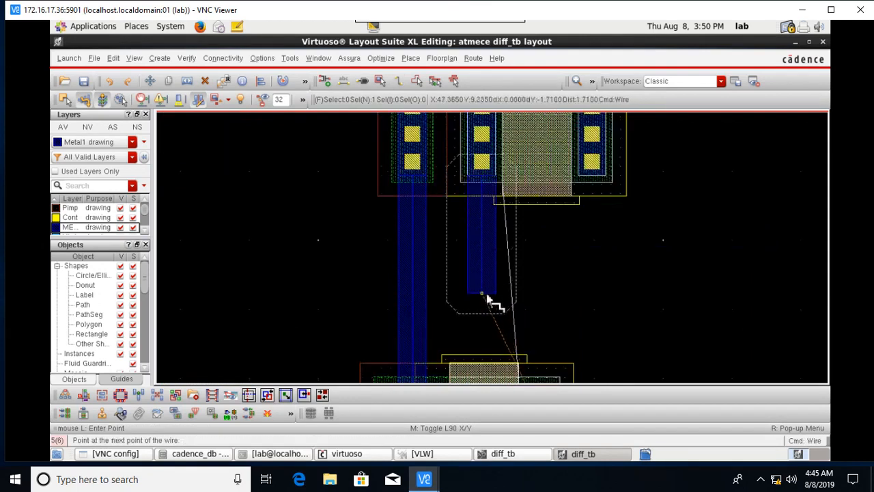
pyautogui.click(483, 295)
pyautogui.scroll(-1, 673, 316)
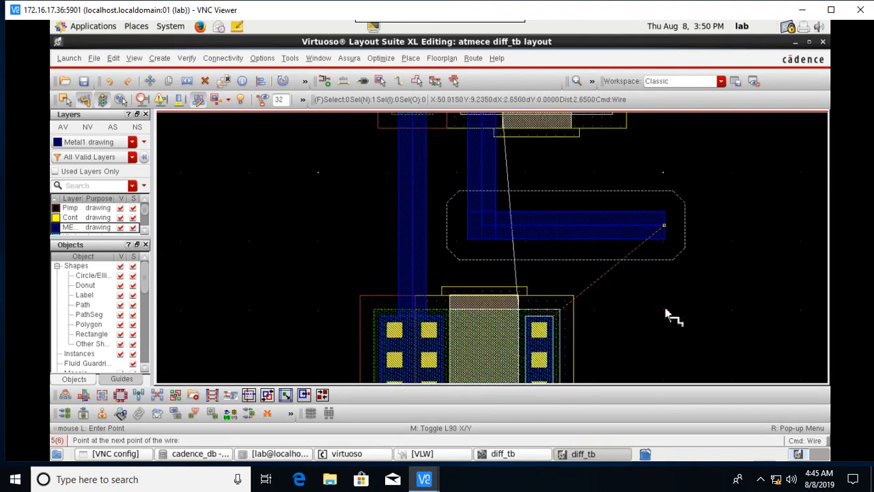
pyautogui.click(665, 313)
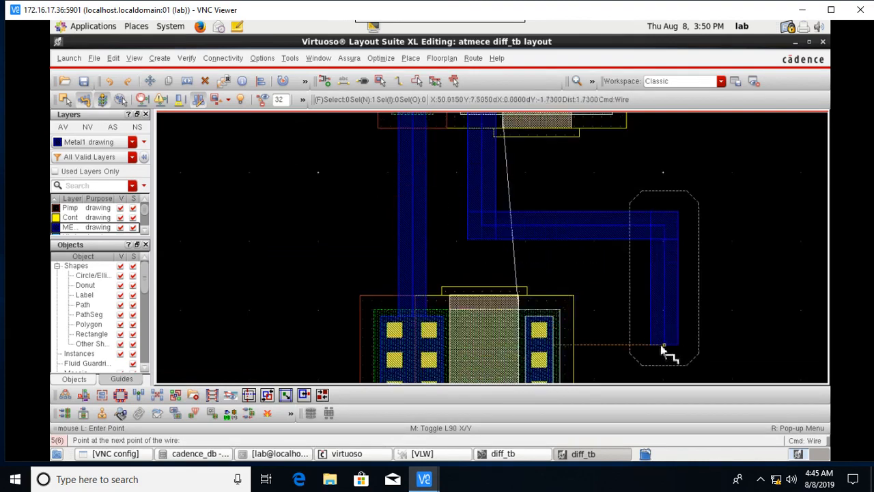
pyautogui.click(662, 346)
pyautogui.doubleClick(572, 348)
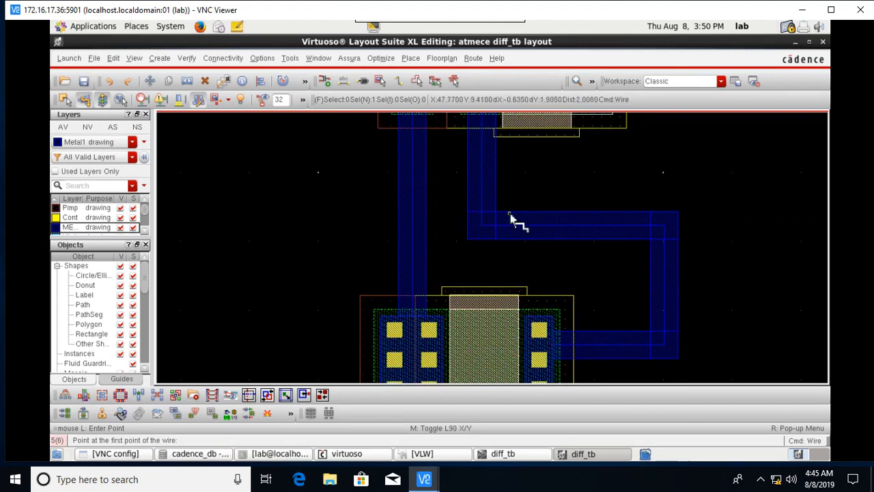
pyautogui.keyDown('ctrl'); pyautogui.scroll(3, 488, 195); pyautogui.keyUp('ctrl')
pyautogui.keyDown('ctrl'); pyautogui.scroll(-3, 501, 201); pyautogui.keyUp('ctrl')
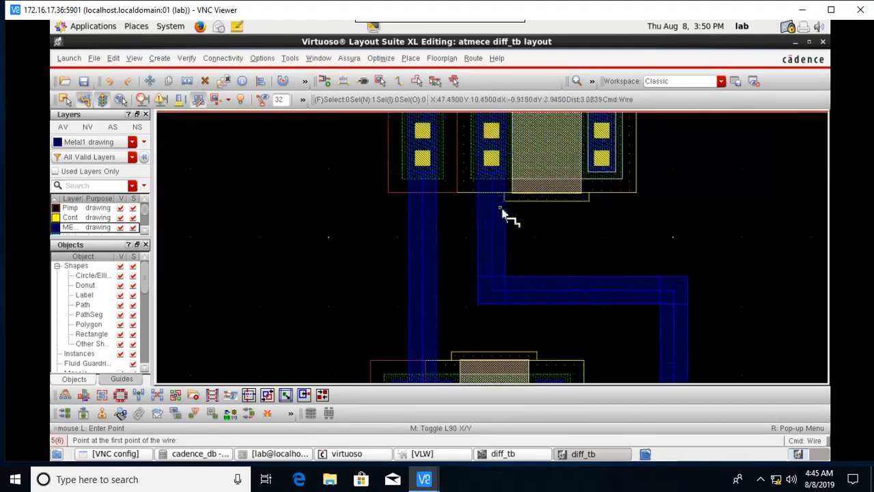
pyautogui.scroll(-1, 599, 303)
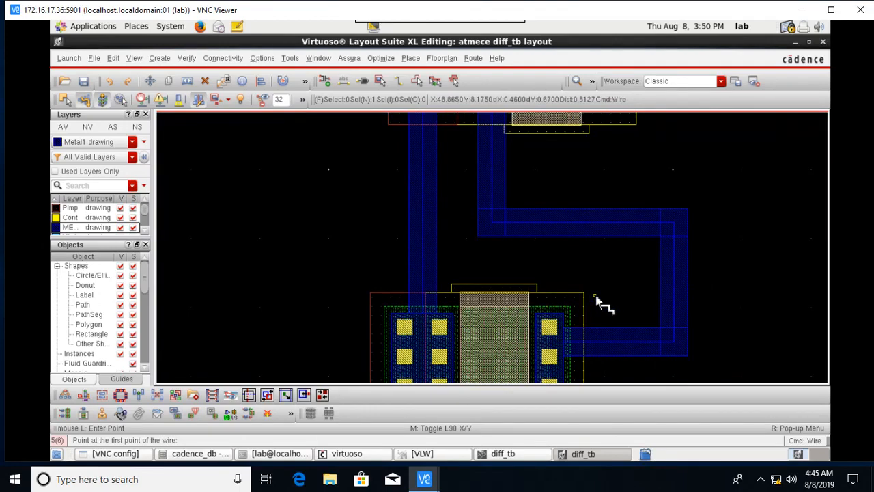
pyautogui.keyDown('ctrl'); pyautogui.scroll(-3, 622, 349); pyautogui.keyUp('ctrl')
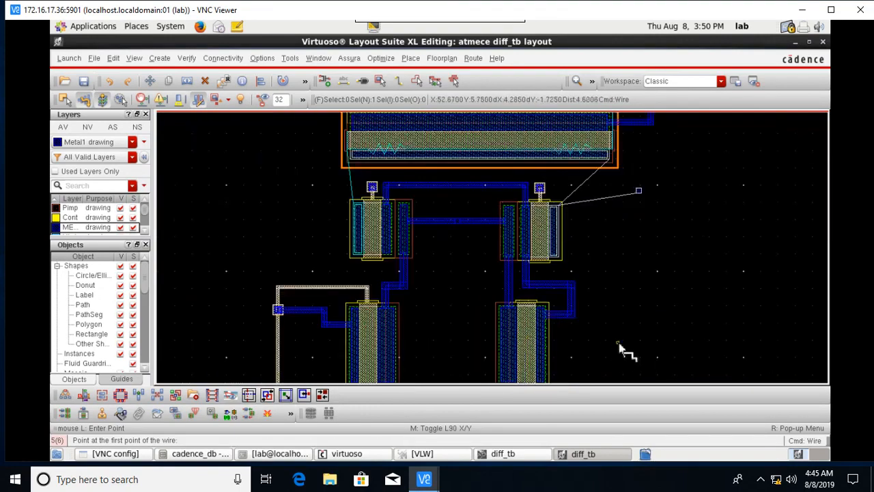
pyautogui.keyDown('ctrl'); pyautogui.scroll(3, 532, 331); pyautogui.keyUp('ctrl')
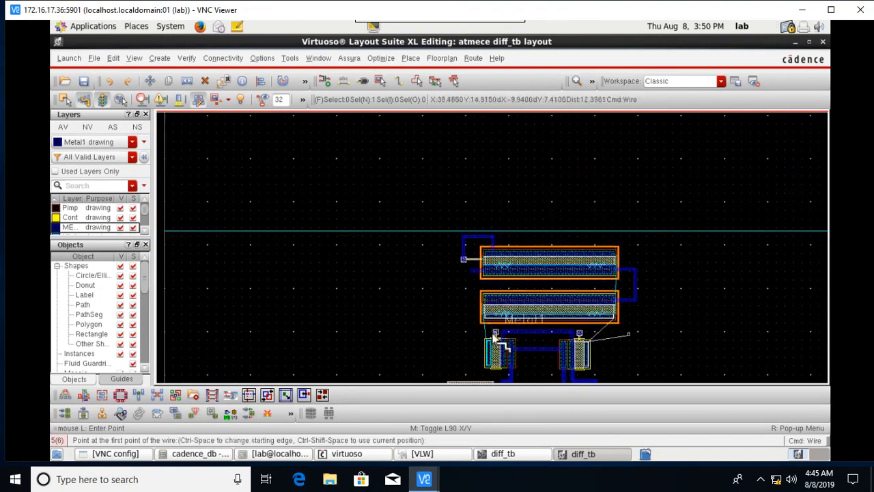
pyautogui.scroll(-1, 486, 328)
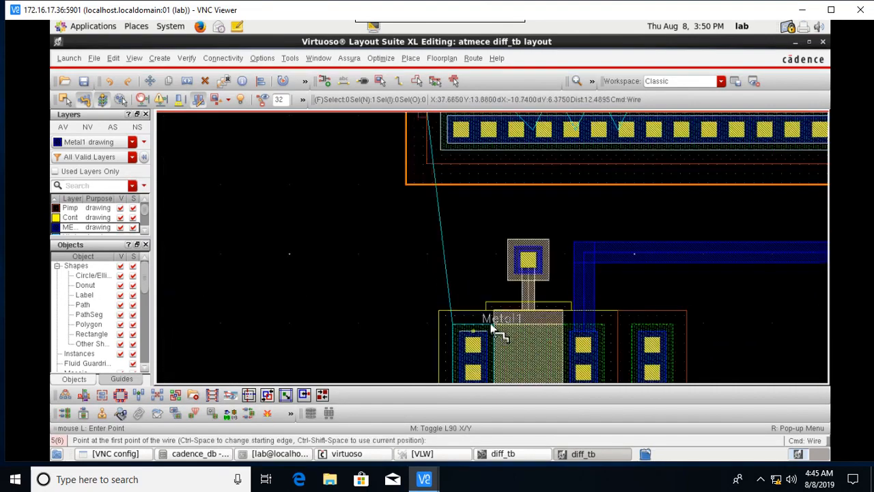
pyautogui.scroll(3, 489, 325)
pyautogui.keyDown('ctrl'); pyautogui.scroll(-1, 462, 321); pyautogui.keyUp('ctrl')
pyautogui.keyDown('ctrl'); pyautogui.scroll(-1, 632, 284); pyautogui.keyUp('ctrl')
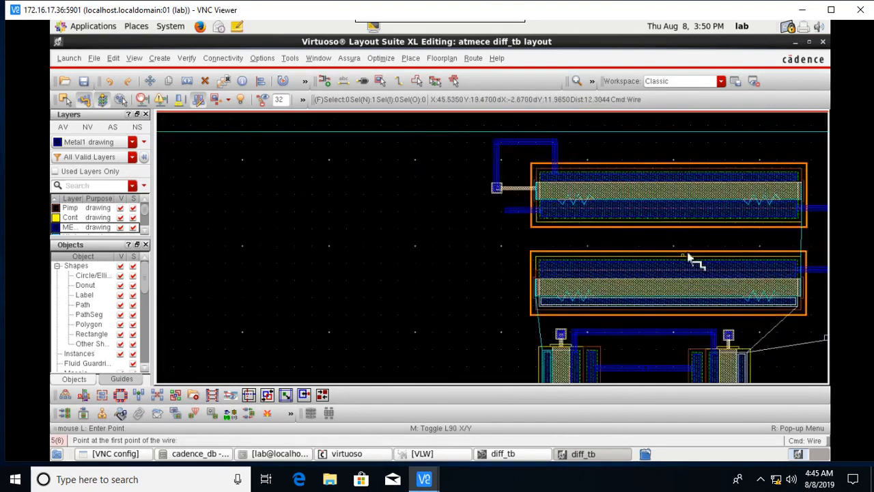
pyautogui.keyDown('ctrl'); pyautogui.scroll(1, 547, 293); pyautogui.keyUp('ctrl')
pyautogui.scroll(-2, 593, 334)
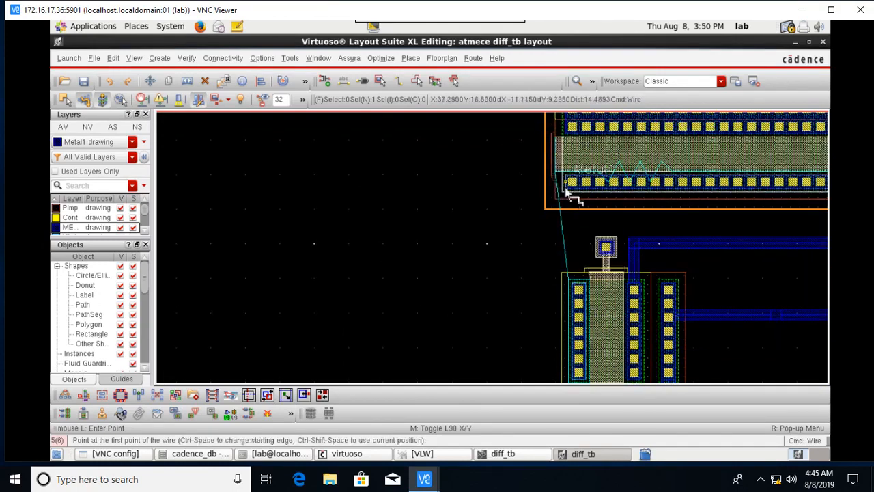
pyautogui.click(566, 191)
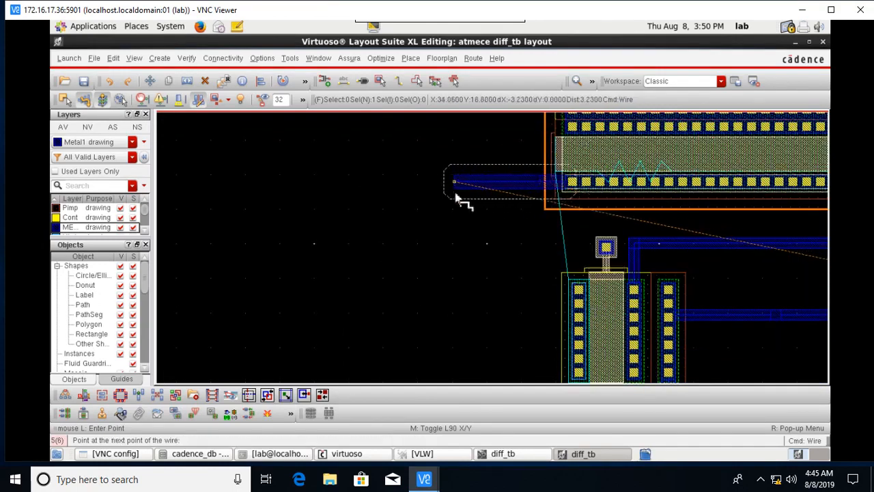
pyautogui.press('Escape')
pyautogui.press('Right')
pyautogui.press('Right')
pyautogui.press('Right')
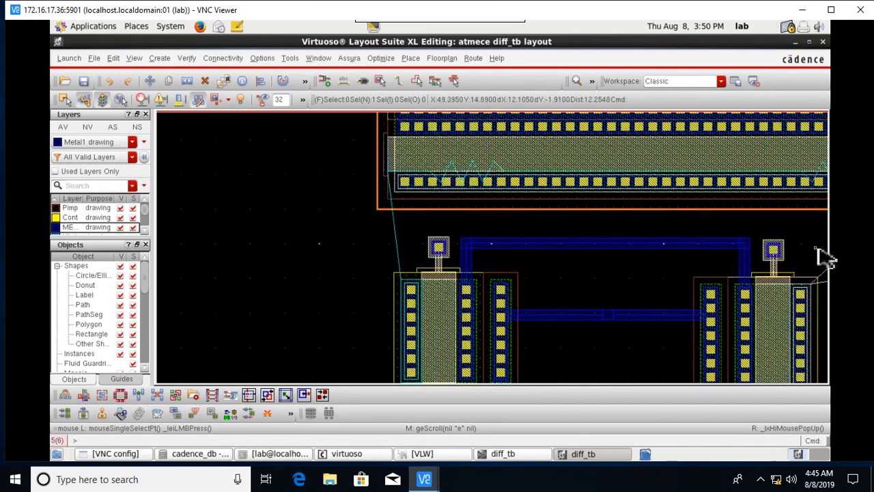
pyautogui.keyDown('ctrl'); pyautogui.scroll(1, 557, 290); pyautogui.keyUp('ctrl')
pyautogui.scroll(1, 546, 285)
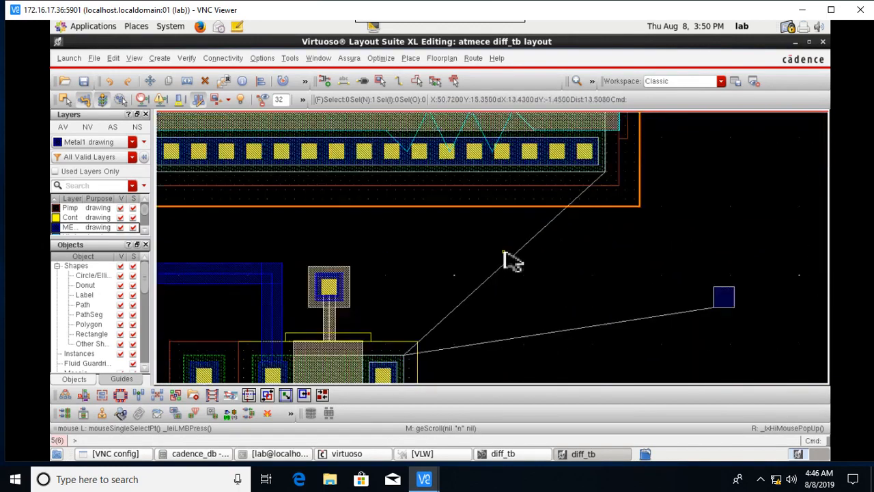
pyautogui.click(399, 82)
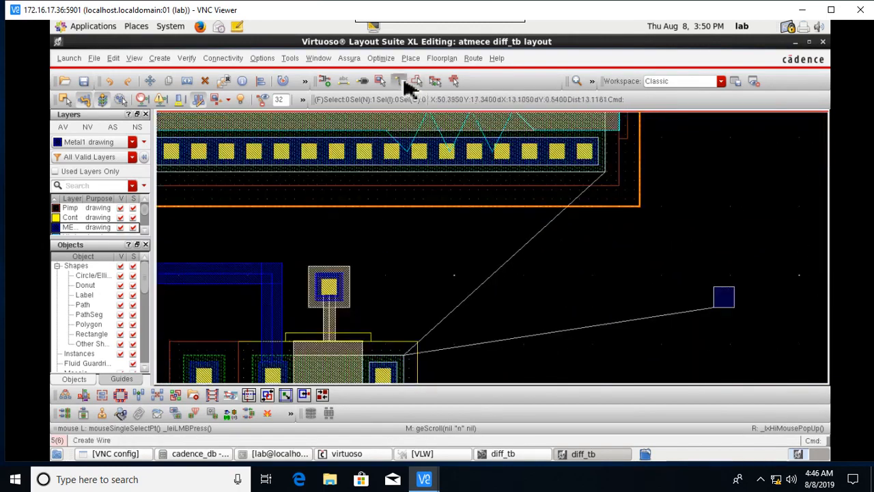
pyautogui.click(715, 301)
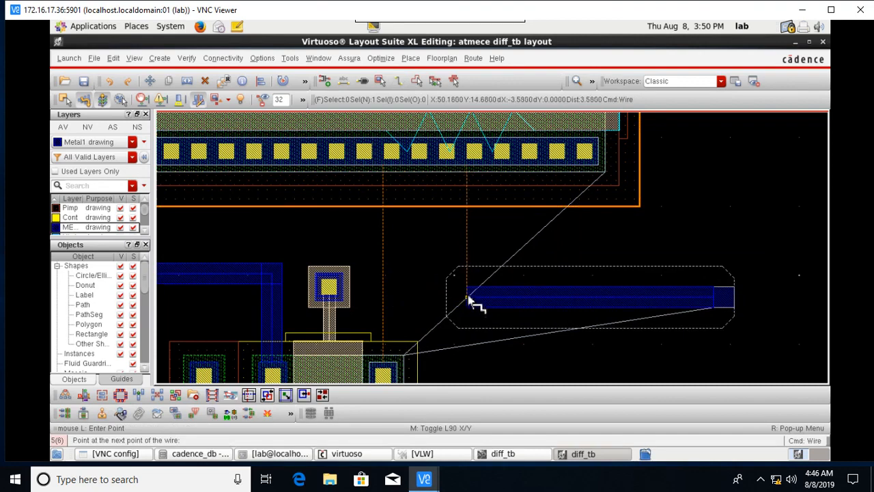
pyautogui.press('Escape')
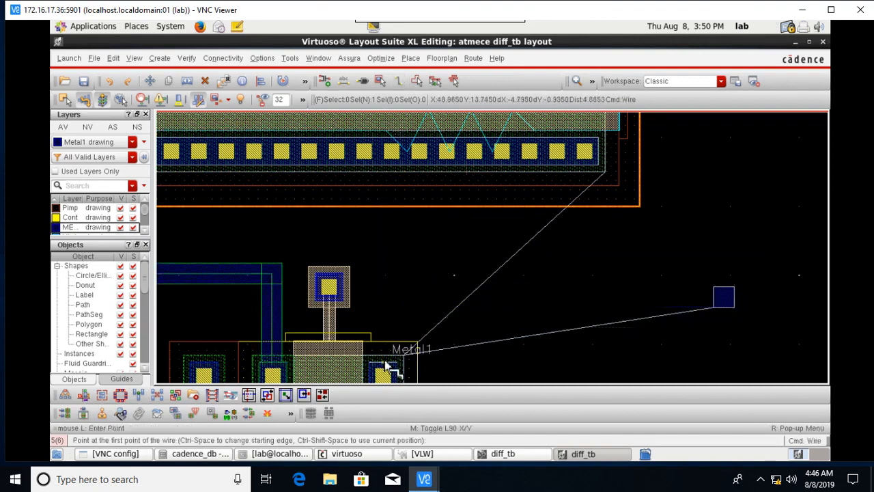
pyautogui.click(387, 368)
pyautogui.doubleClick(406, 181)
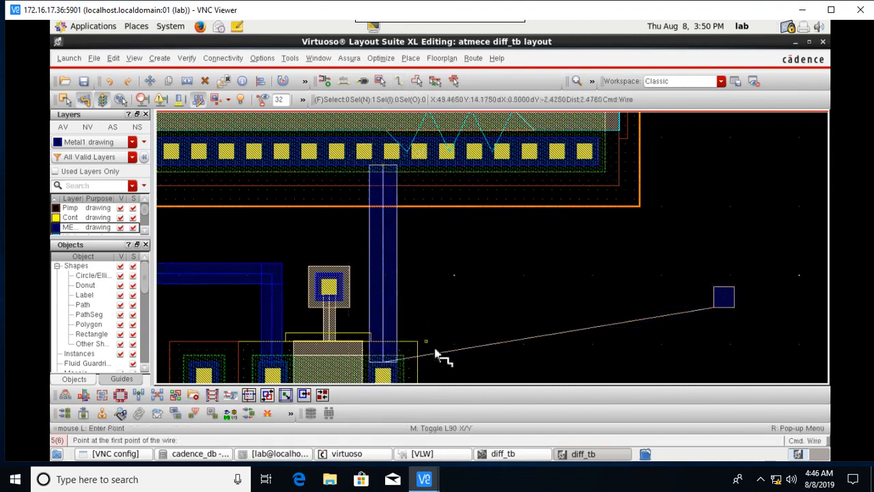
pyautogui.click(601, 155)
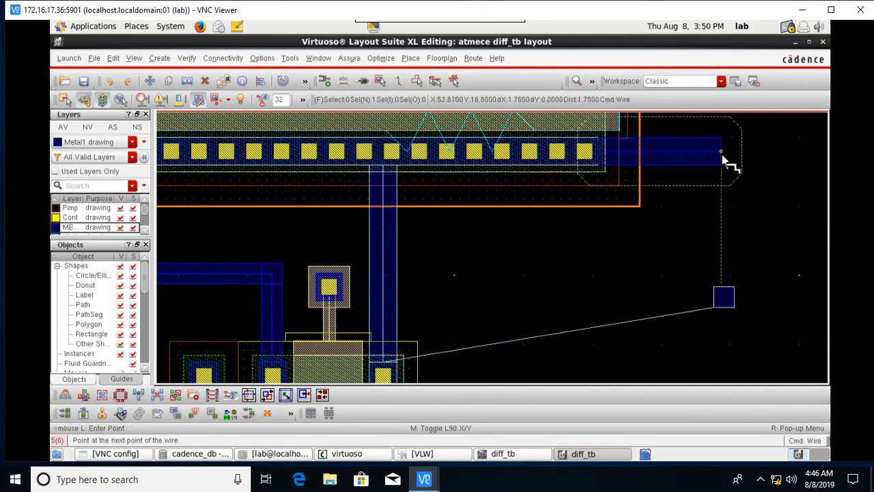
pyautogui.doubleClick(728, 156)
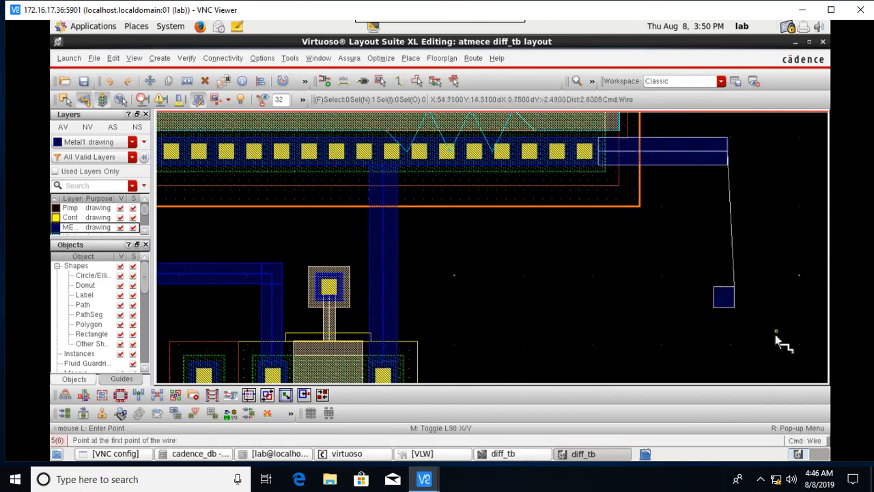
pyautogui.press('Escape')
pyautogui.click(723, 297)
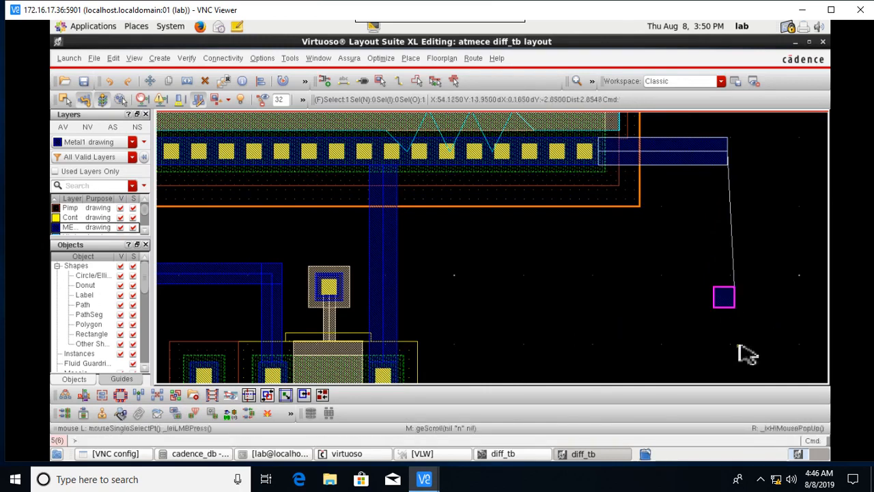
pyautogui.press('m')
pyautogui.click(728, 306)
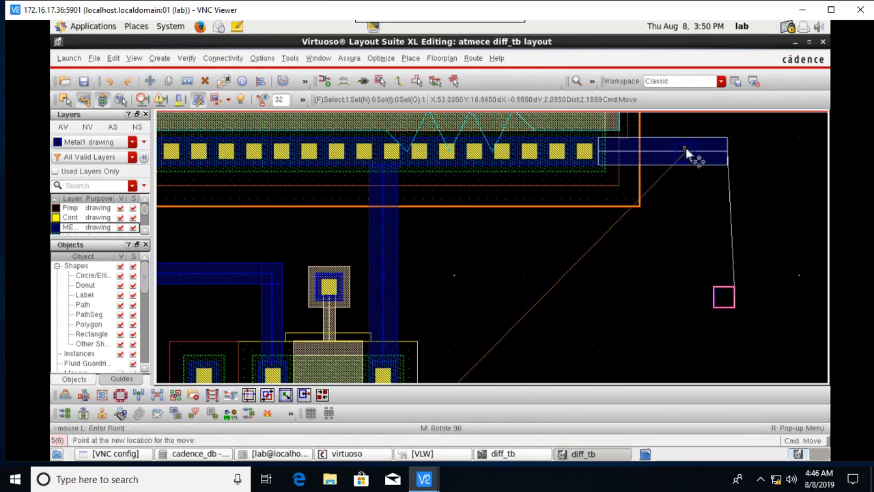
pyautogui.click(686, 152)
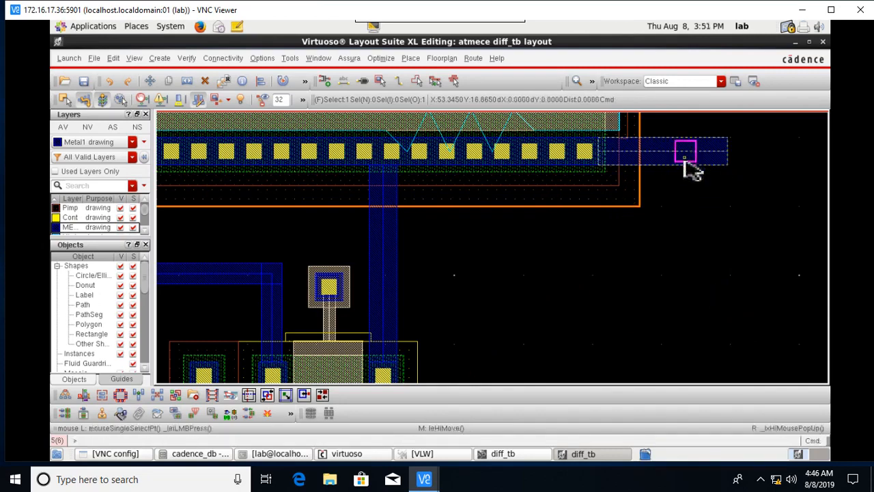
pyautogui.keyDown('ctrl'); pyautogui.scroll(1, 615, 154); pyautogui.keyUp('ctrl')
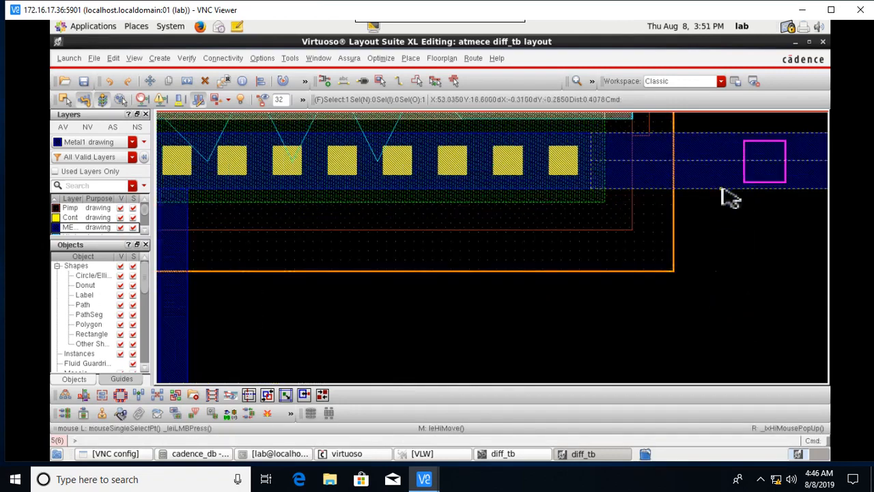
pyautogui.keyDown('ctrl'); pyautogui.scroll(-1, 728, 198); pyautogui.keyUp('ctrl')
pyautogui.keyDown('ctrl'); pyautogui.scroll(-1, 614, 339); pyautogui.keyUp('ctrl')
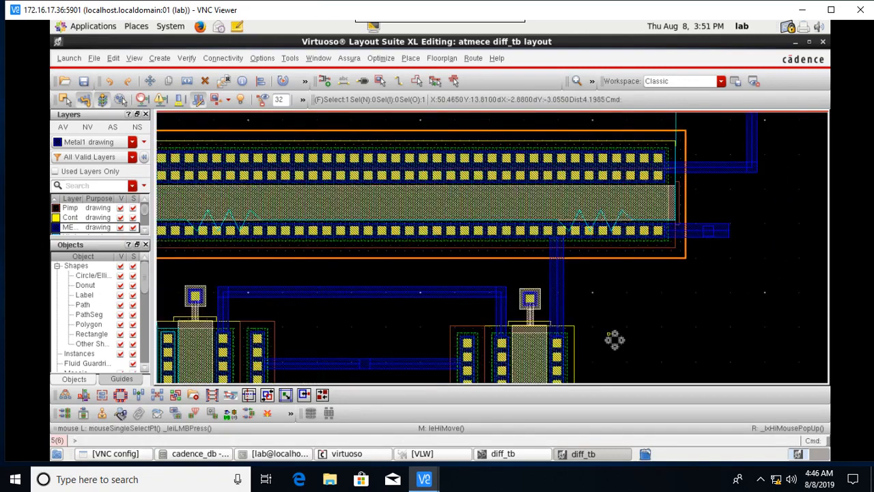
pyautogui.keyDown('ctrl'); pyautogui.scroll(1, 589, 367); pyautogui.keyUp('ctrl')
pyautogui.scroll(-1, 620, 350)
pyautogui.scroll(-2, 632, 228)
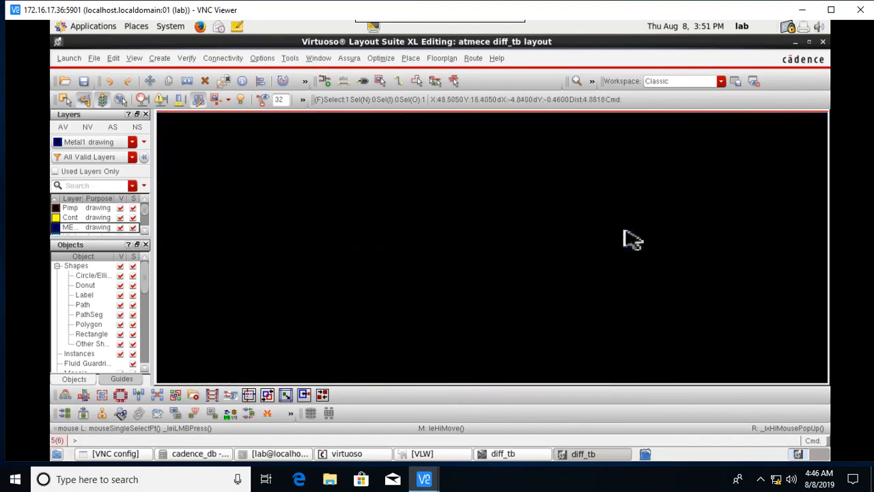
pyautogui.scroll(1, 556, 210)
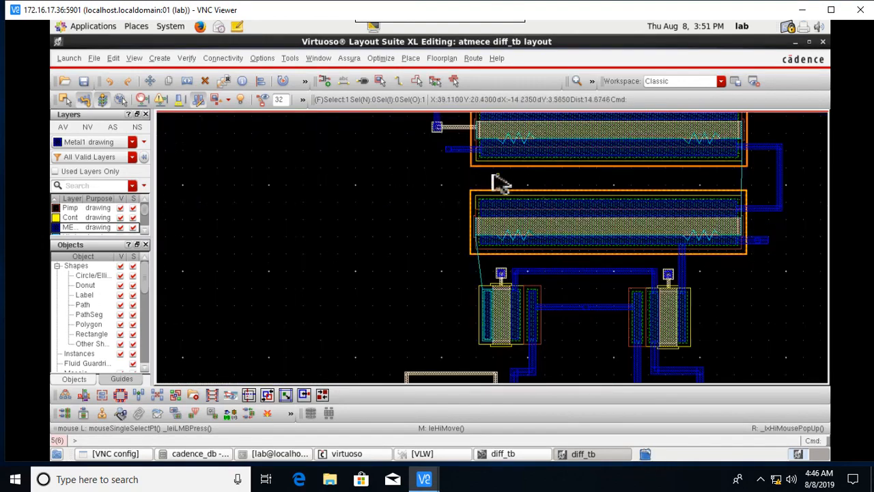
pyautogui.click(400, 83)
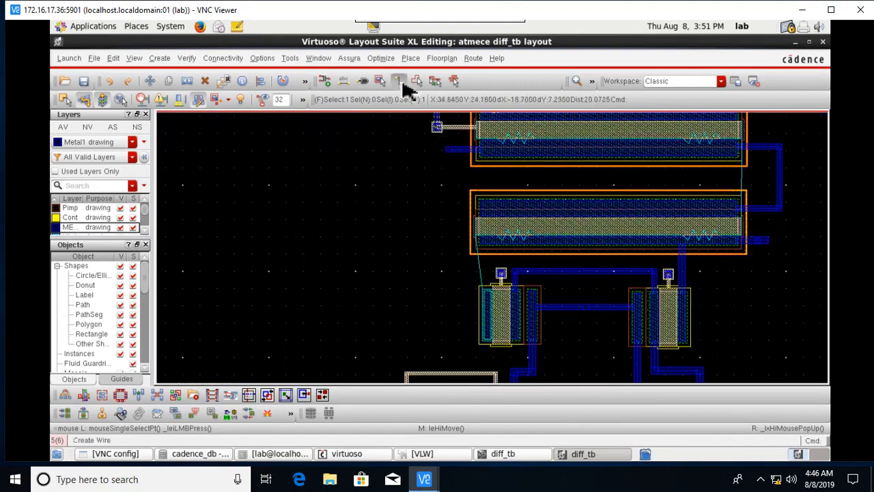
pyautogui.scroll(2, 578, 299)
pyautogui.scroll(-1, 571, 299)
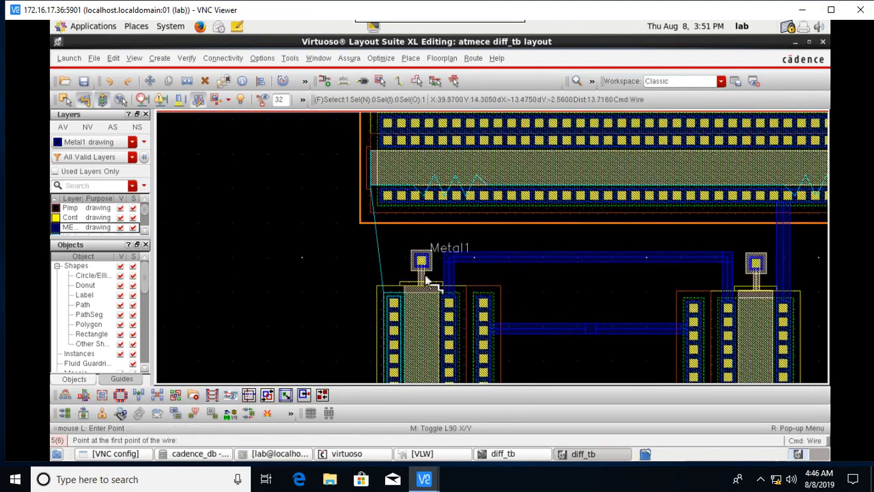
pyautogui.click(374, 198)
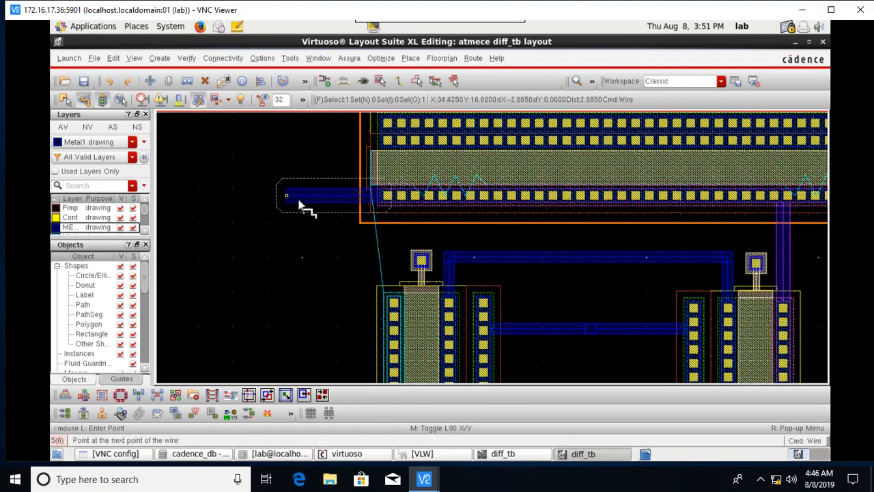
pyautogui.press('Escape')
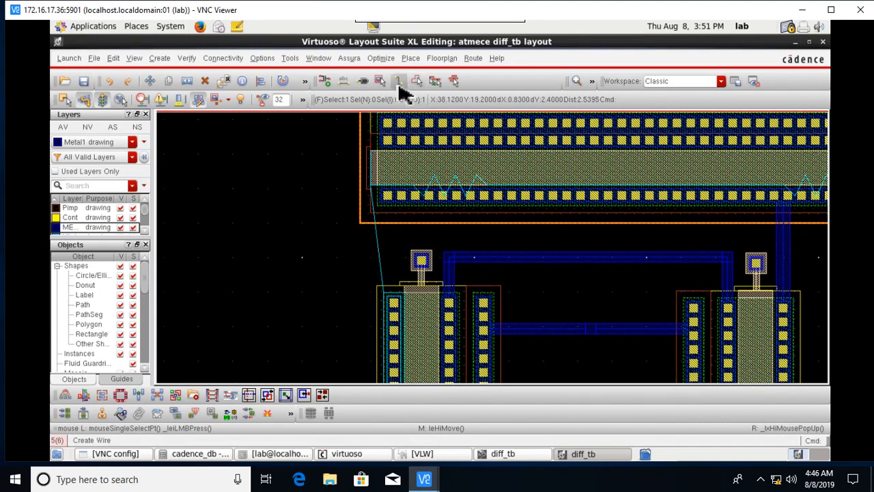
pyautogui.click(401, 86)
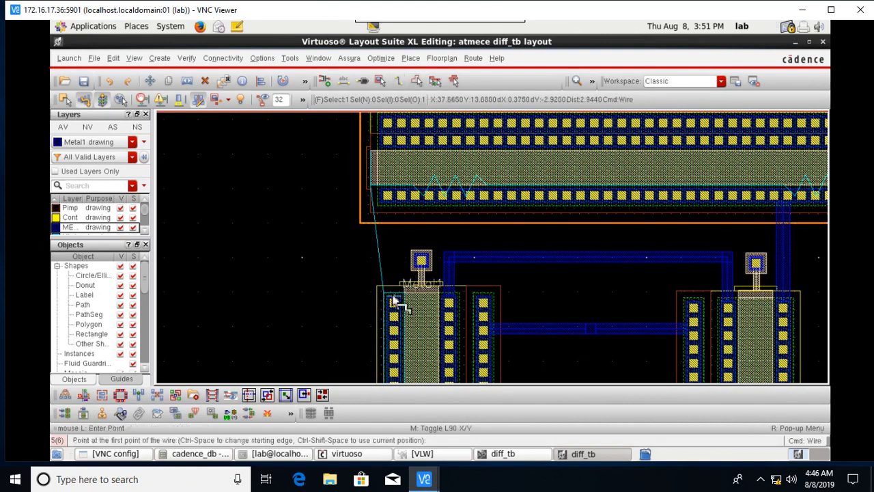
pyautogui.click(400, 295)
pyautogui.click(266, 281)
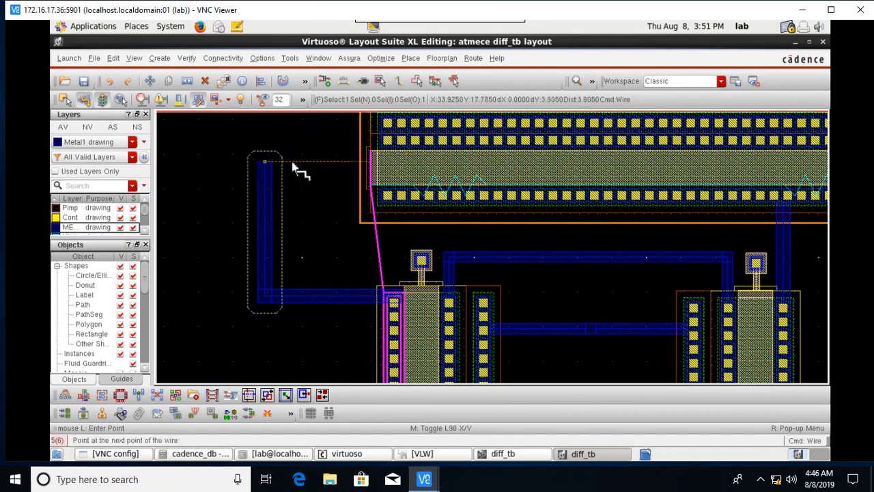
pyautogui.press('Escape')
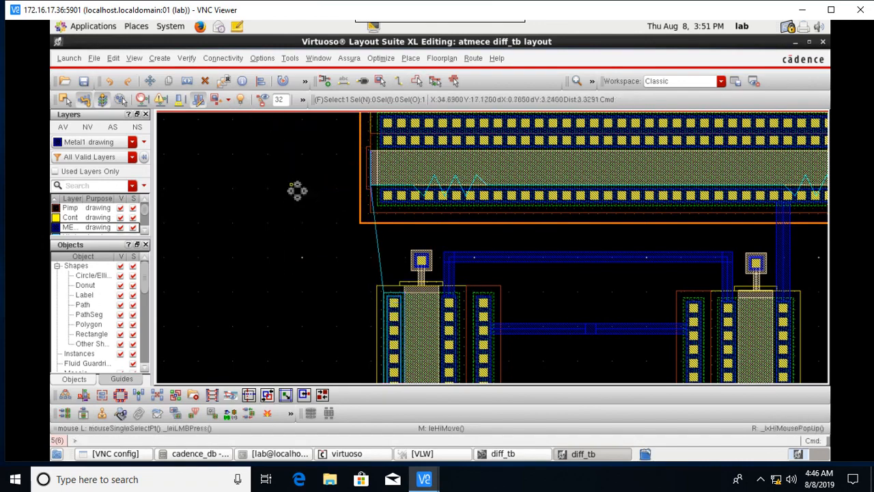
# Place an M1_POLY1 via just left of the upper poly resistor.
pyautogui.click(381, 81)
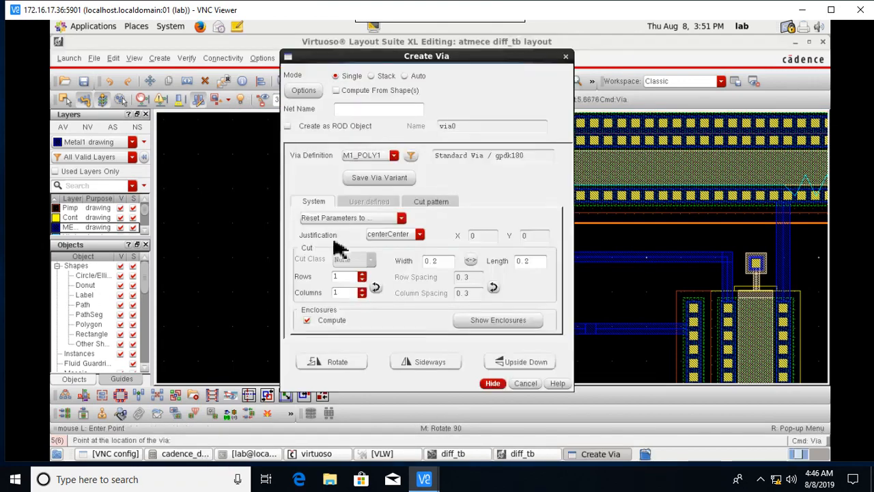
pyautogui.click(493, 383)
pyautogui.click(279, 170)
pyautogui.press('Escape')
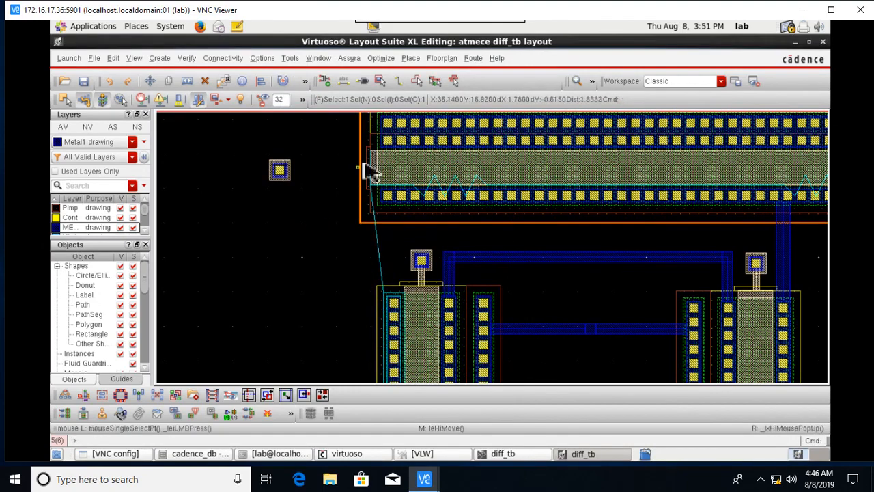
# Wire the new via down to the left transistor with Metal1.
pyautogui.click(402, 85)
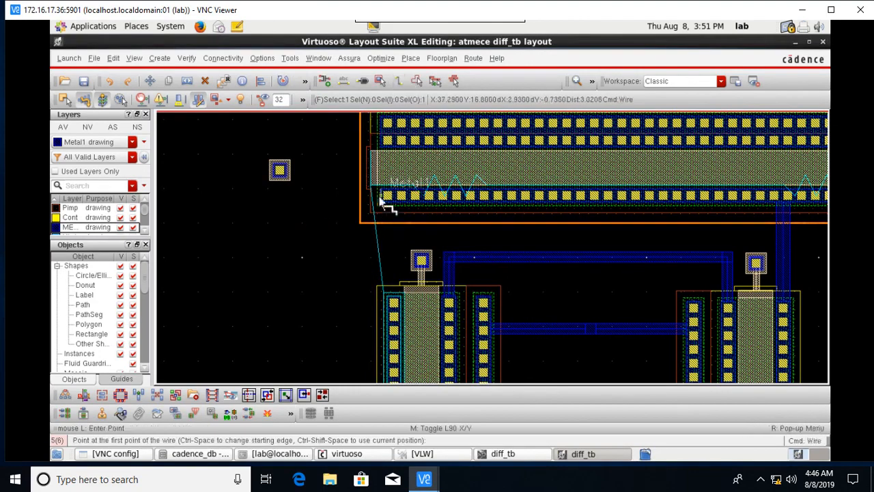
pyautogui.click(374, 196)
pyautogui.press('Escape')
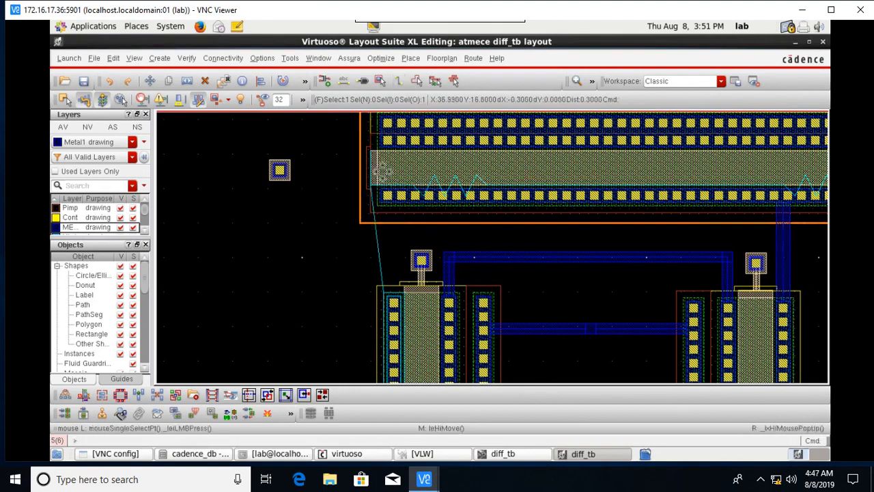
pyautogui.click(403, 85)
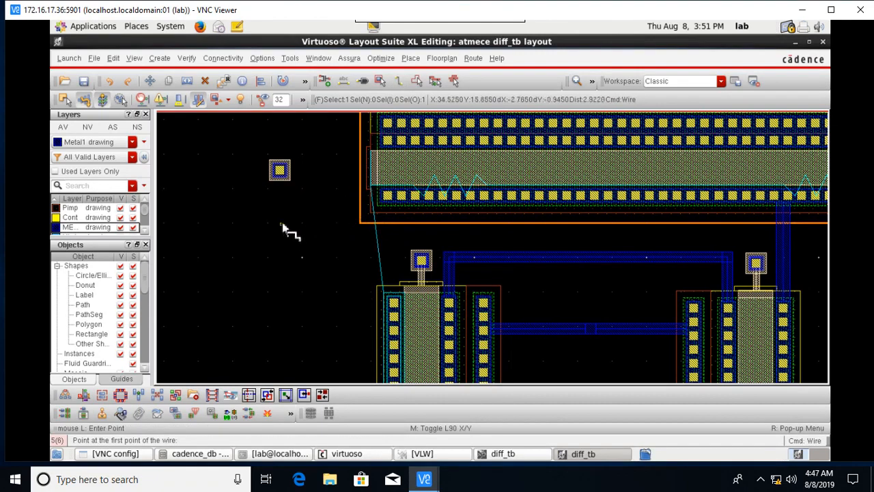
pyautogui.click(281, 176)
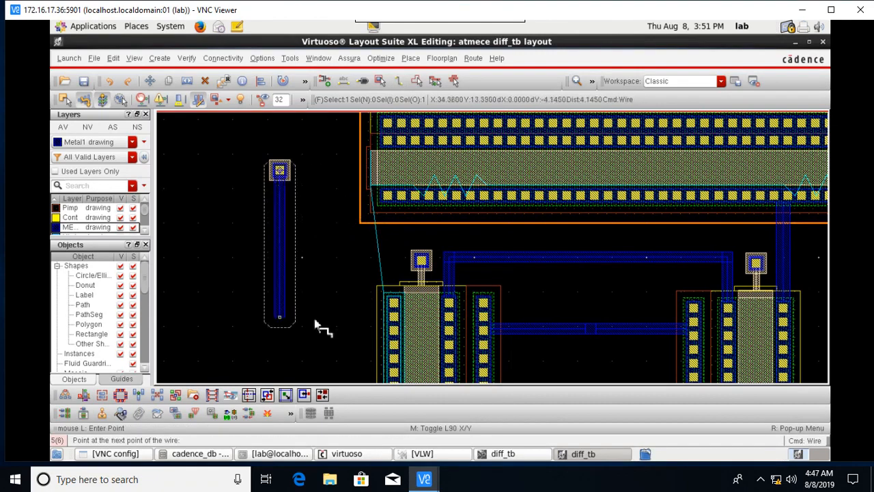
pyautogui.doubleClick(388, 331)
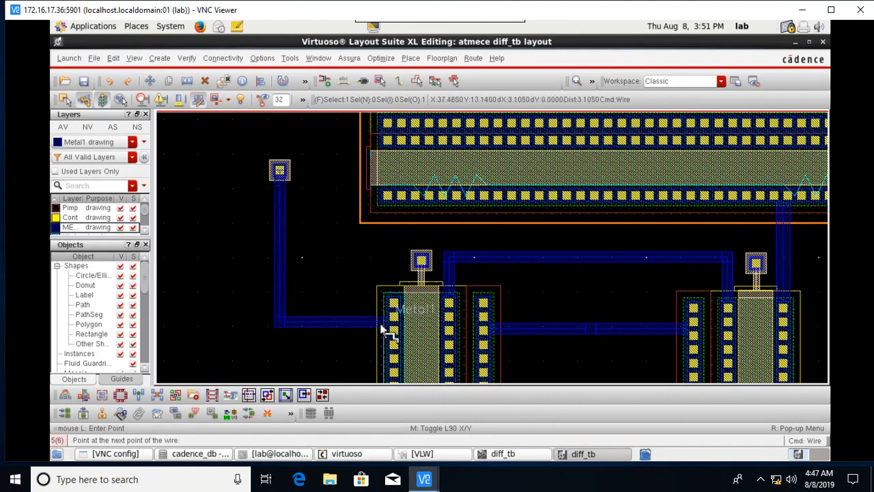
# Draw a Poly wire from the via across to the resistor's left end.
pyautogui.click(290, 170)
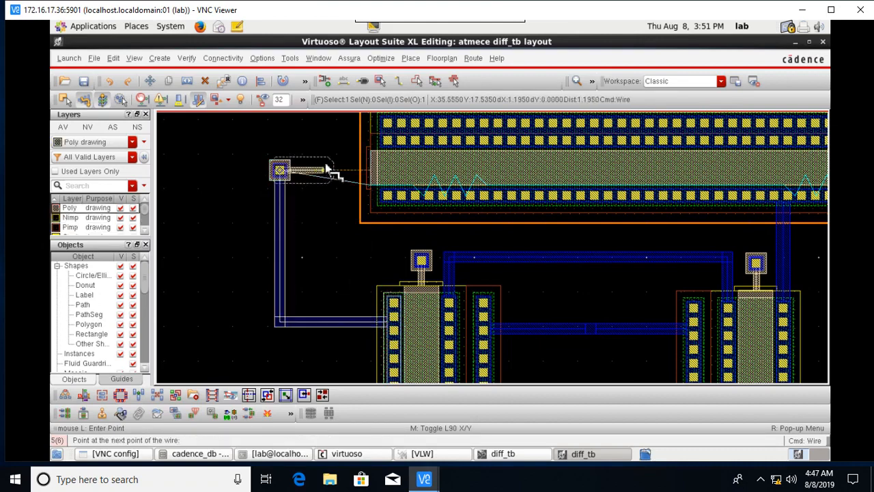
pyautogui.doubleClick(372, 171)
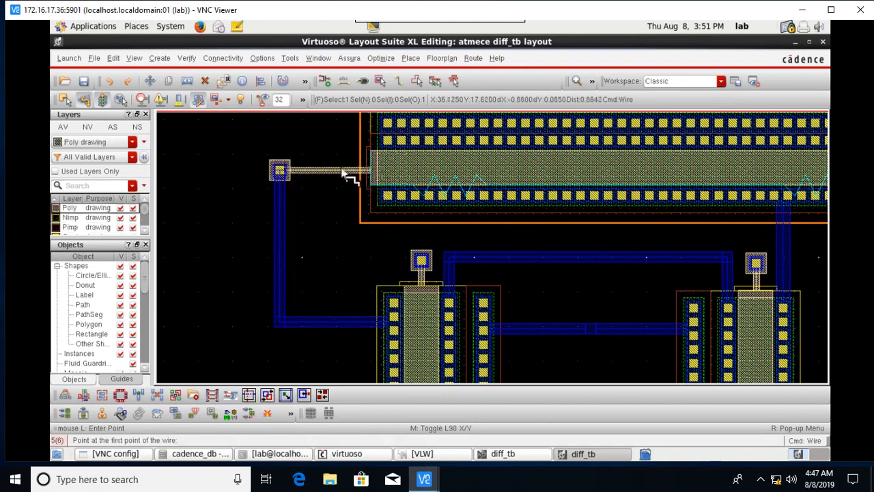
pyautogui.keyDown('ctrl'); pyautogui.scroll(-2, 345, 175); pyautogui.keyUp('ctrl')
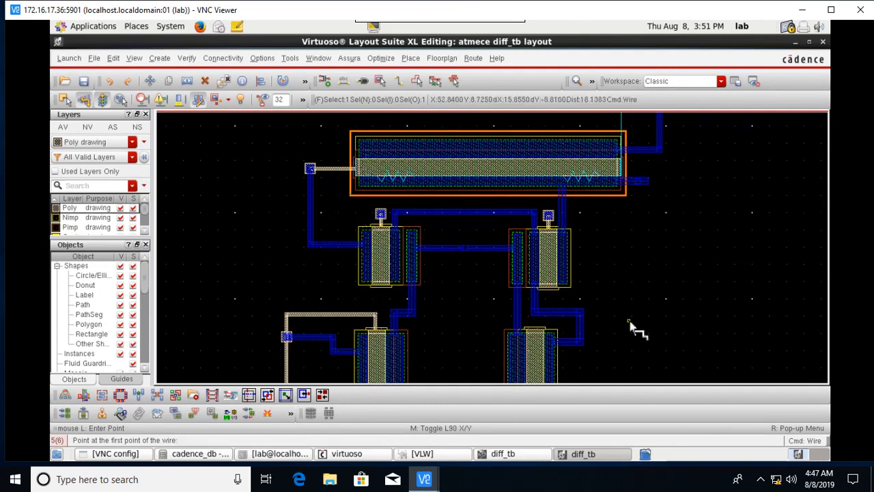
# Start a Metal1 wire at the lower resistor block, then cancel it.
pyautogui.keyDown('ctrl'); pyautogui.scroll(2, 321, 147); pyautogui.keyUp('ctrl')
pyautogui.keyDown('ctrl'); pyautogui.scroll(-2, 448, 170); pyautogui.keyUp('ctrl')
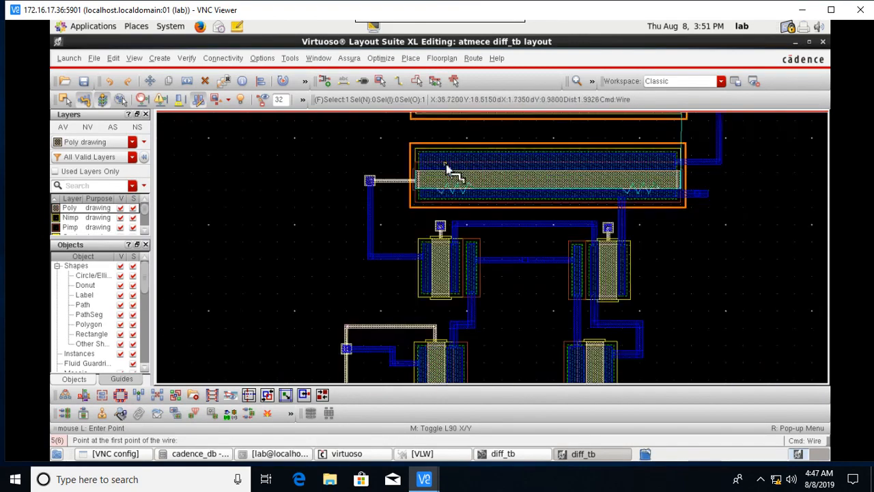
pyautogui.scroll(2, 476, 199)
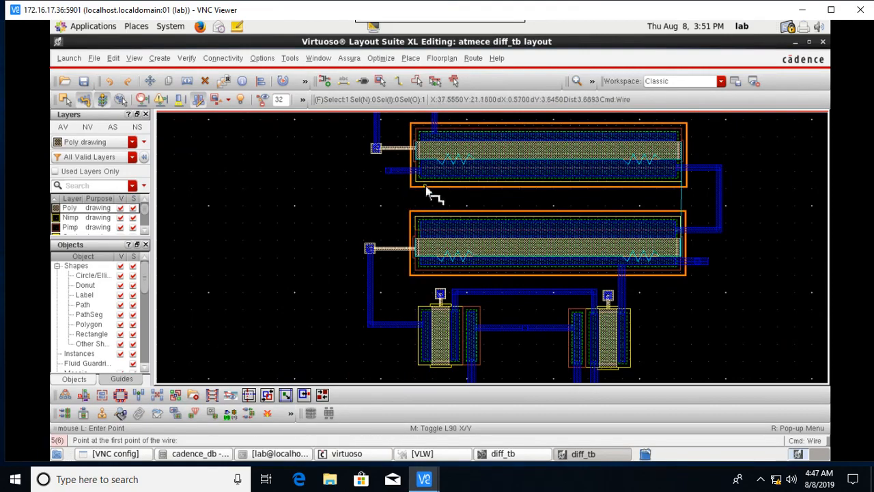
pyautogui.keyDown('ctrl'); pyautogui.scroll(2, 451, 202); pyautogui.keyUp('ctrl')
pyautogui.keyDown('shift'); pyautogui.hscroll(5, 588, 210); pyautogui.keyUp('shift')
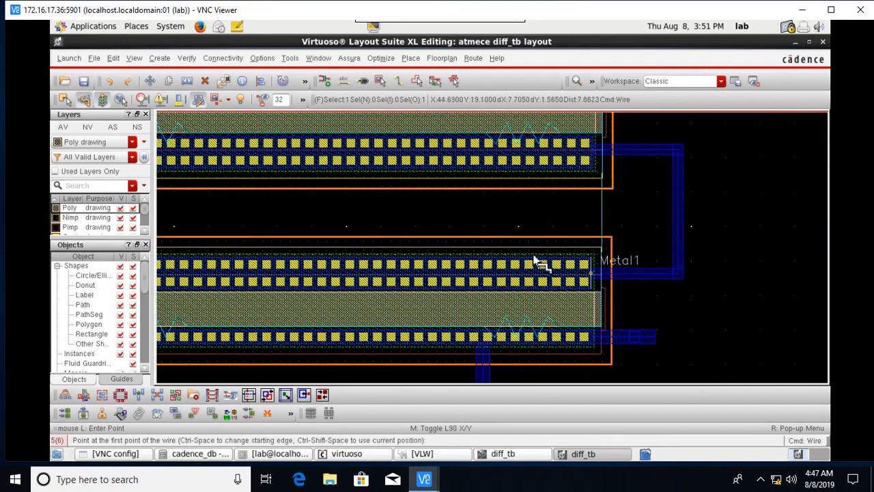
pyautogui.scroll(2, 546, 271)
pyautogui.scroll(2, 601, 280)
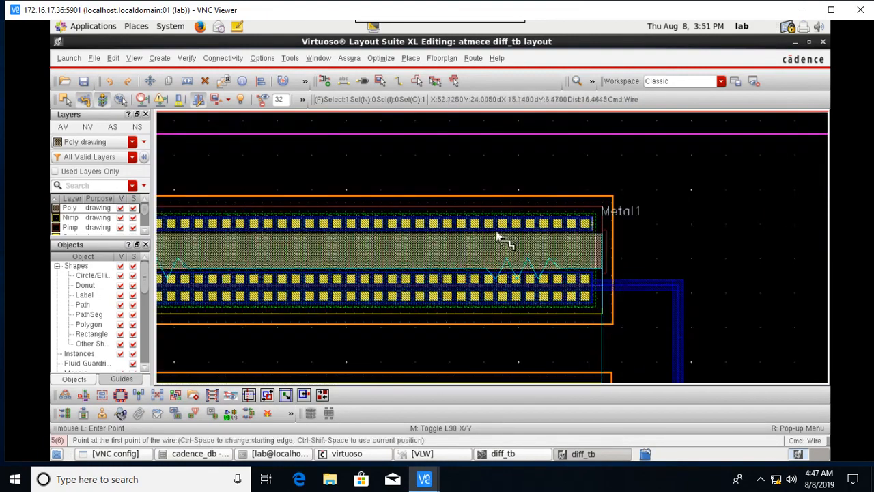
pyautogui.scroll(-4, 526, 259)
pyautogui.keyDown('shift'); pyautogui.hscroll(-5, 503, 267); pyautogui.keyUp('shift')
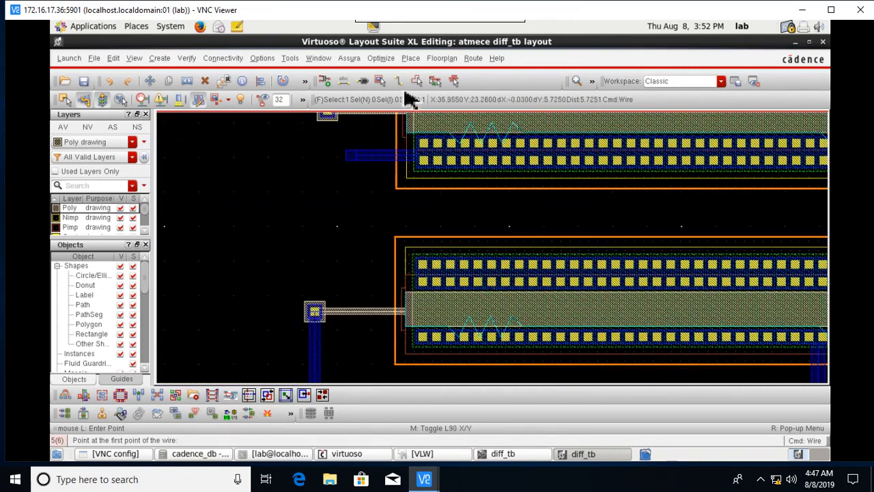
pyautogui.click(405, 273)
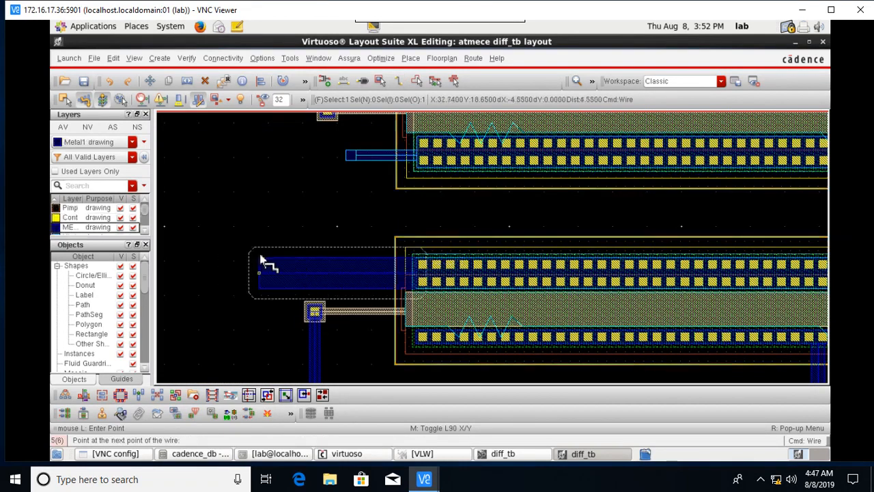
pyautogui.press('Escape')
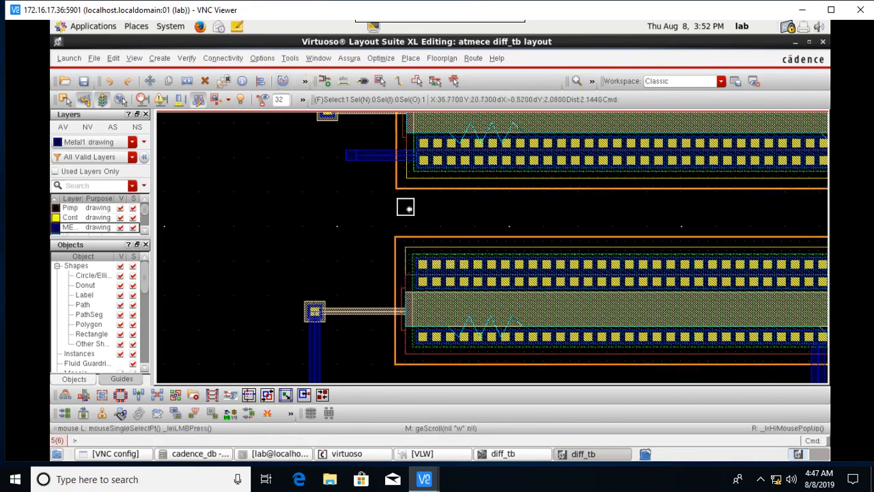
# Fit the whole layout, then zoom and pan over the resistors.
pyautogui.press('f')
pyautogui.keyDown('ctrl'); pyautogui.scroll(1, 374, 232); pyautogui.keyUp('ctrl')
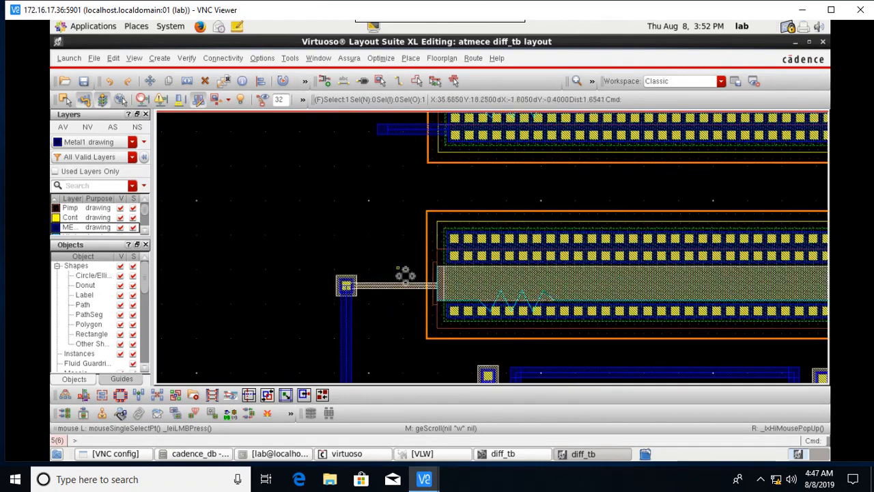
pyautogui.keyDown('ctrl'); pyautogui.scroll(-2, 650, 302); pyautogui.keyUp('ctrl')
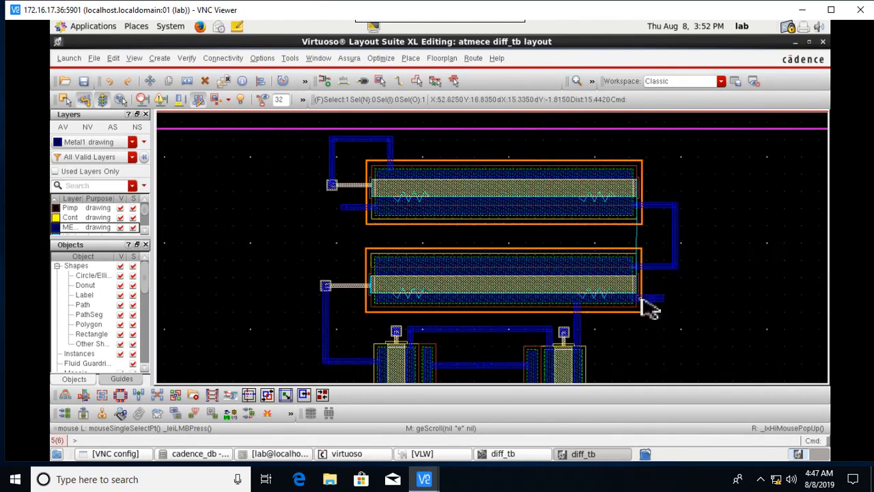
pyautogui.keyDown('ctrl'); pyautogui.scroll(1, 654, 305); pyautogui.keyUp('ctrl')
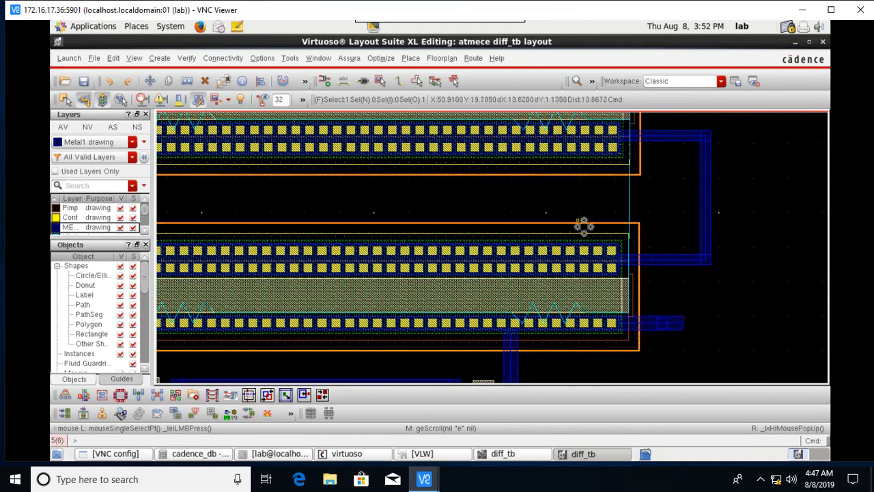
pyautogui.scroll(2, 581, 226)
pyautogui.keyDown('ctrl'); pyautogui.scroll(4, 661, 278); pyautogui.keyUp('ctrl')
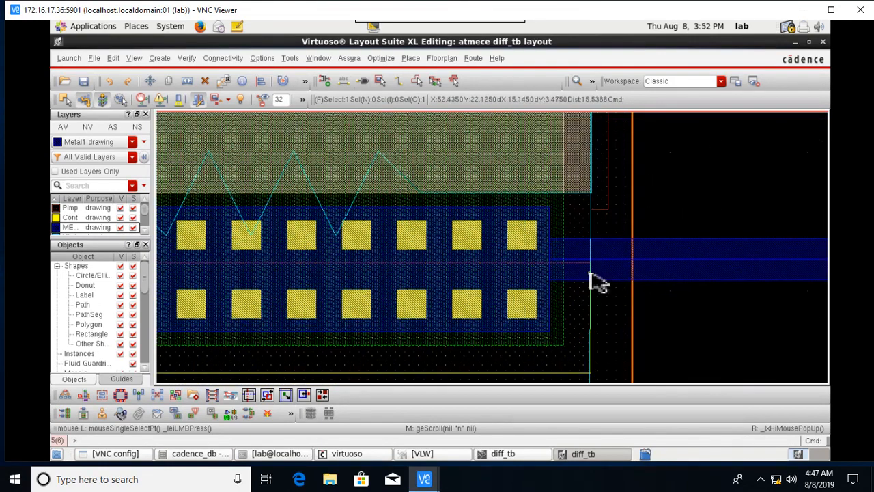
pyautogui.keyDown('ctrl'); pyautogui.scroll(1, 545, 260); pyautogui.keyUp('ctrl')
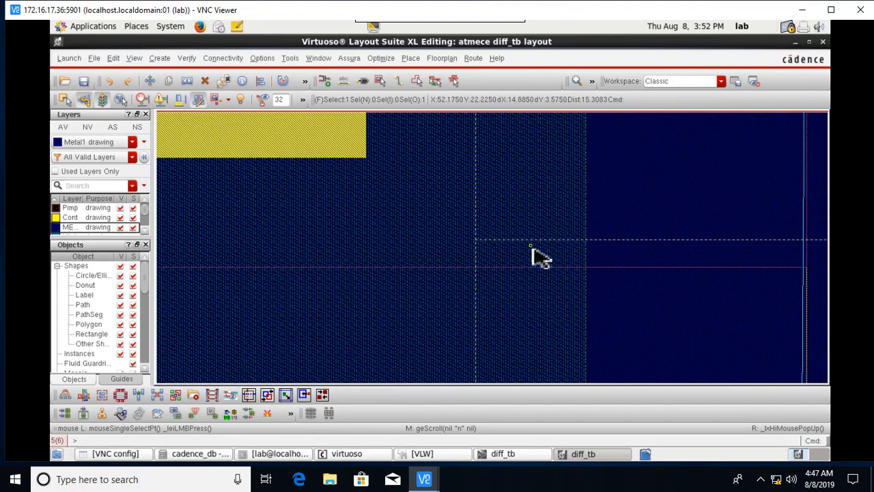
pyautogui.keyDown('ctrl'); pyautogui.scroll(-5, 540, 258); pyautogui.keyUp('ctrl')
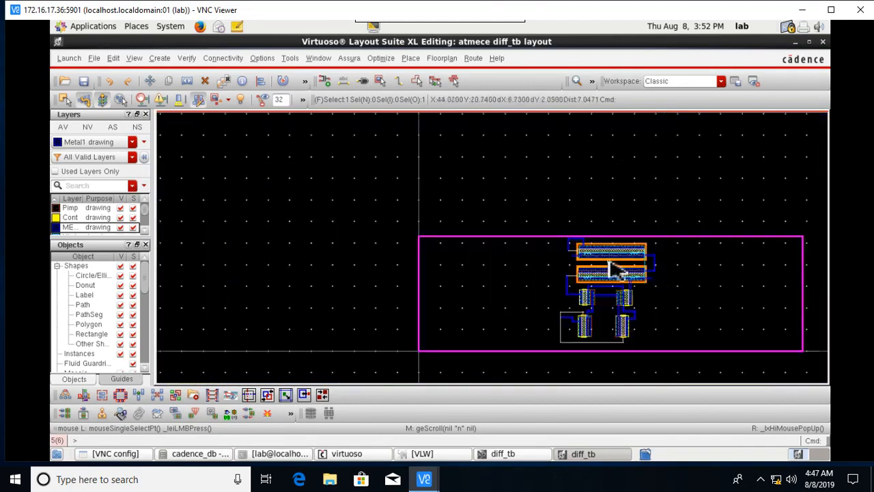
pyautogui.press('Left')
pyautogui.press('Down')
pyautogui.press('Right')
pyautogui.press('Right')
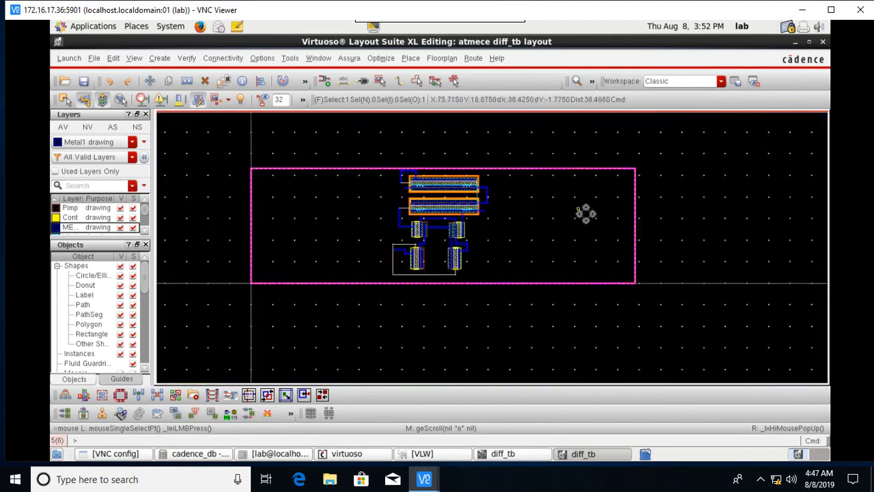
pyautogui.keyDown('ctrl'); pyautogui.scroll(1, 586, 214); pyautogui.keyUp('ctrl')
pyautogui.keyDown('ctrl'); pyautogui.scroll(1, 289, 189); pyautogui.keyUp('ctrl')
pyautogui.press('Up')
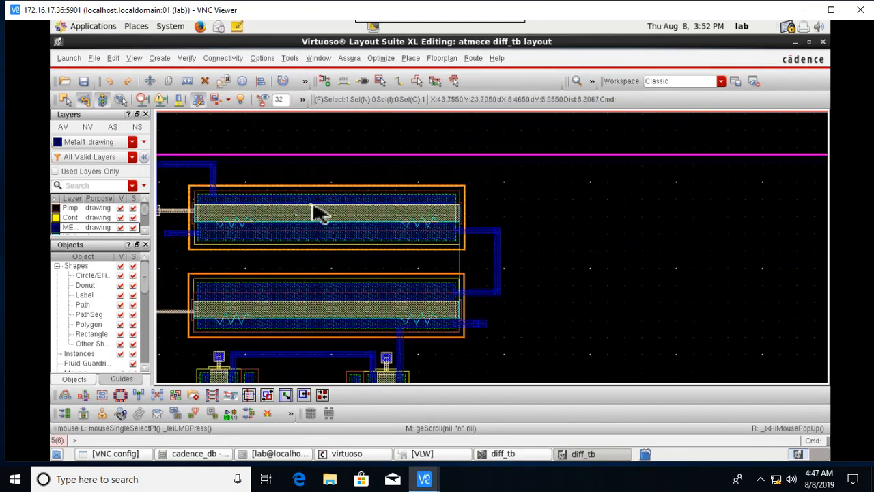
pyautogui.press('Left')
pyautogui.keyDown('ctrl'); pyautogui.scroll(1, 356, 237); pyautogui.keyUp('ctrl')
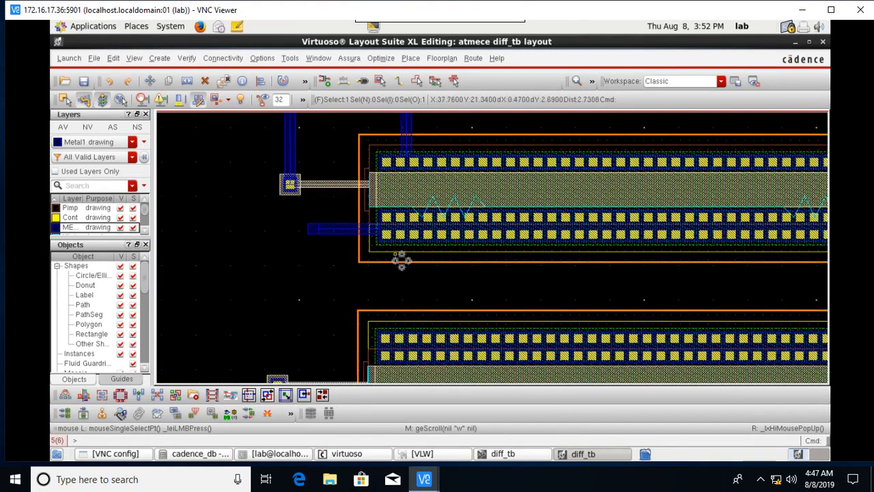
# Begin another Metal1 wire with the p shortcut and cancel it.
pyautogui.press('Down')
pyautogui.press('p')
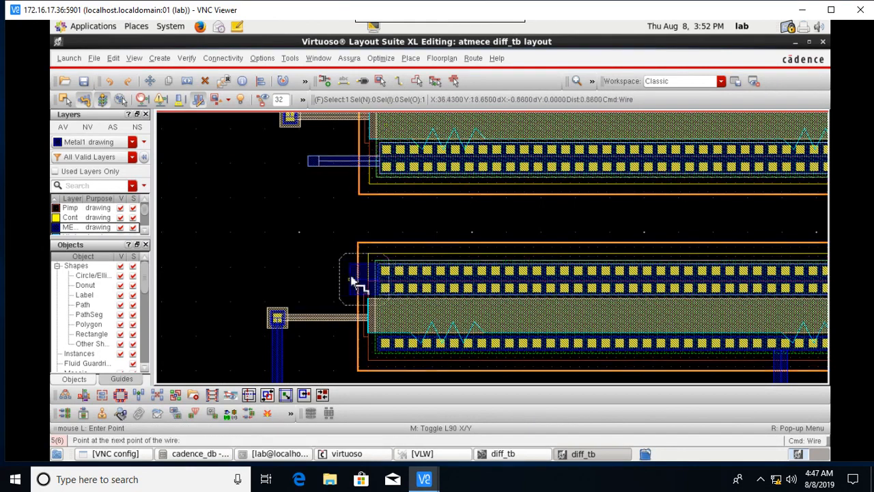
pyautogui.press('Escape')
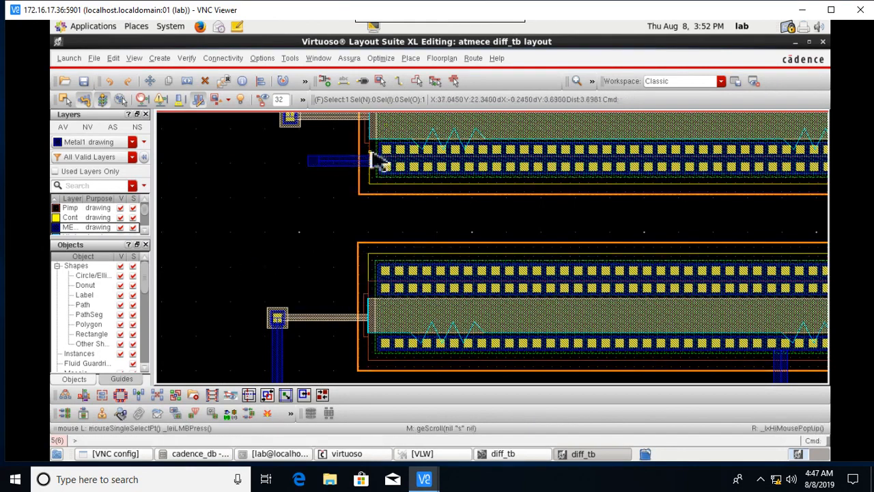
pyautogui.scroll(2, 414, 241)
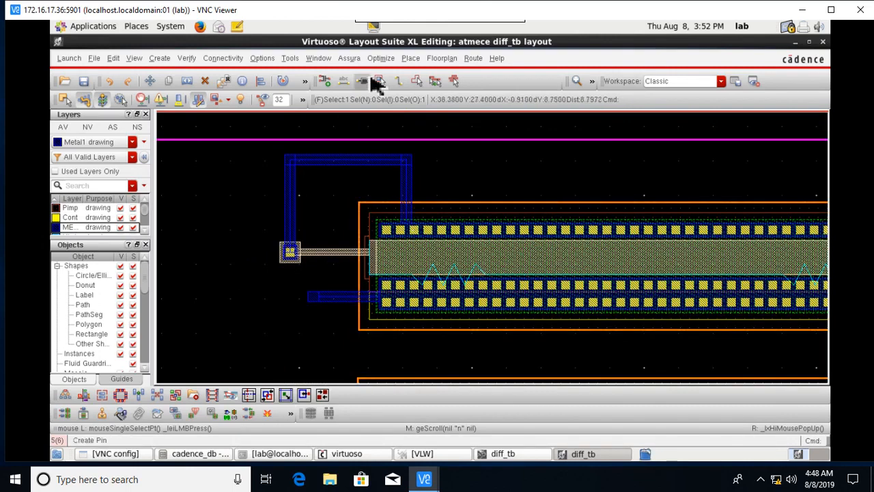
# Draw a Metal1 wire from the upper gate route down and right to the lower gate contact.
pyautogui.click(402, 83)
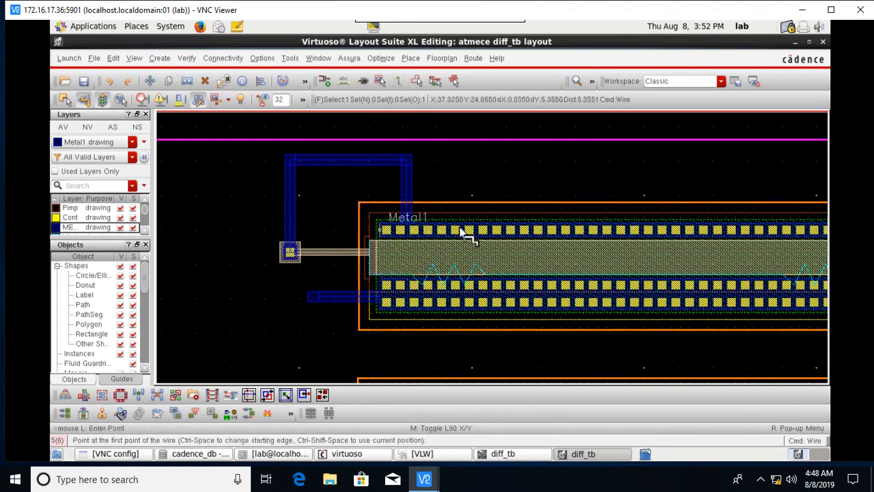
pyautogui.click(295, 193)
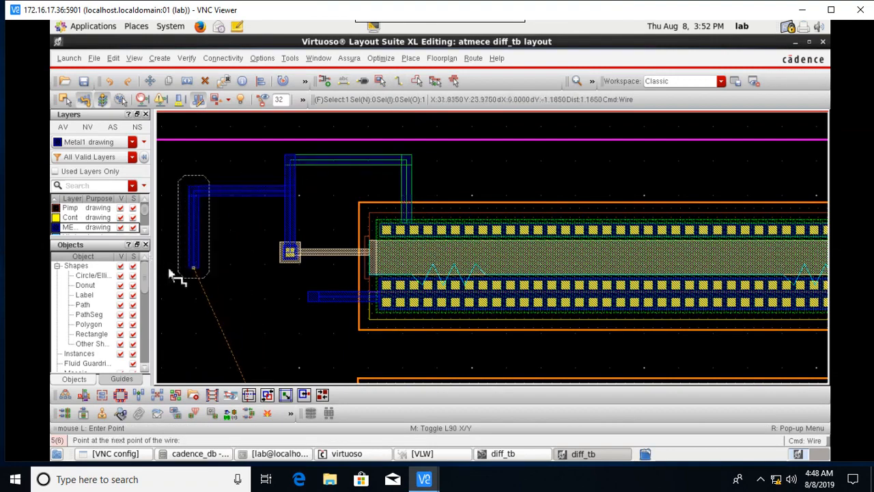
pyautogui.press('Down')
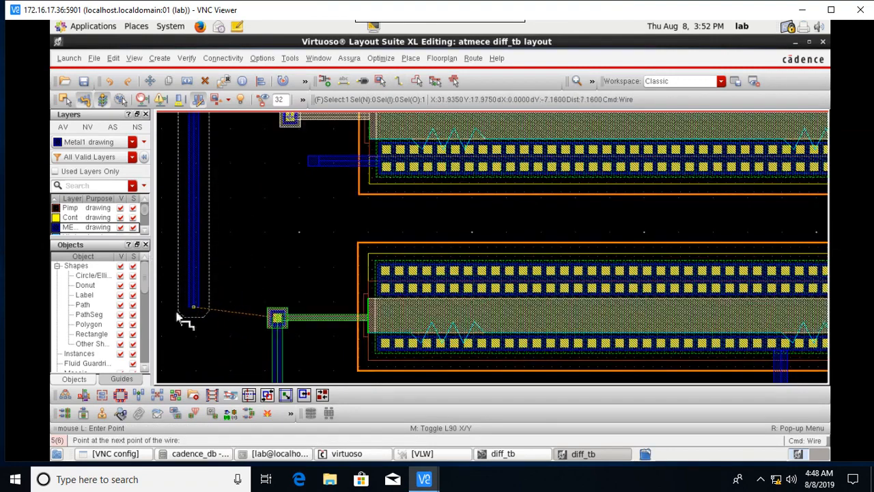
pyautogui.hotkey('ctrl', 'z')
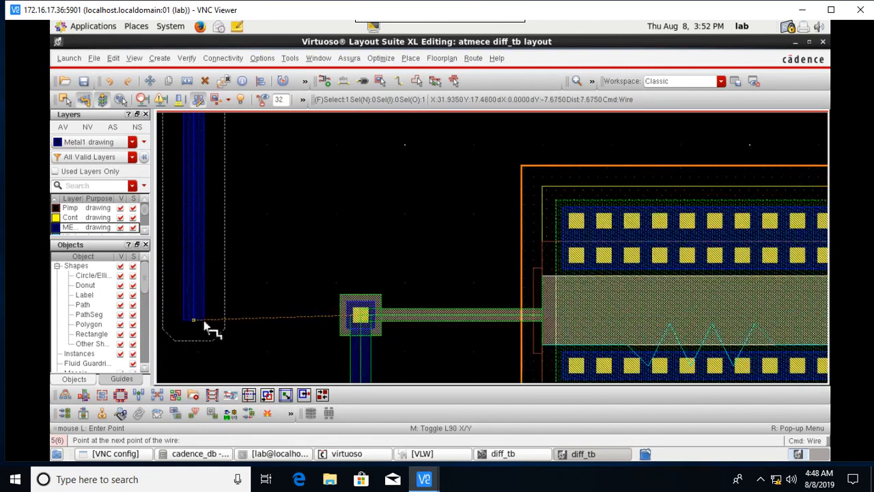
pyautogui.click(240, 331)
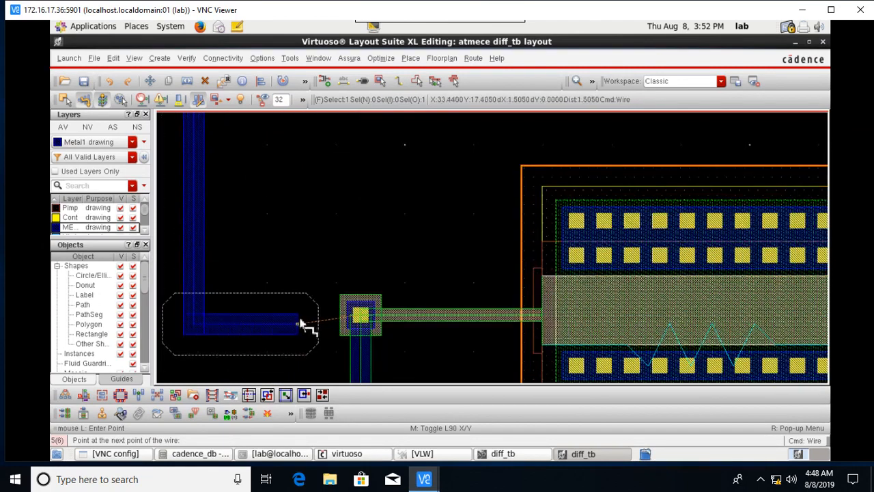
pyautogui.doubleClick(346, 328)
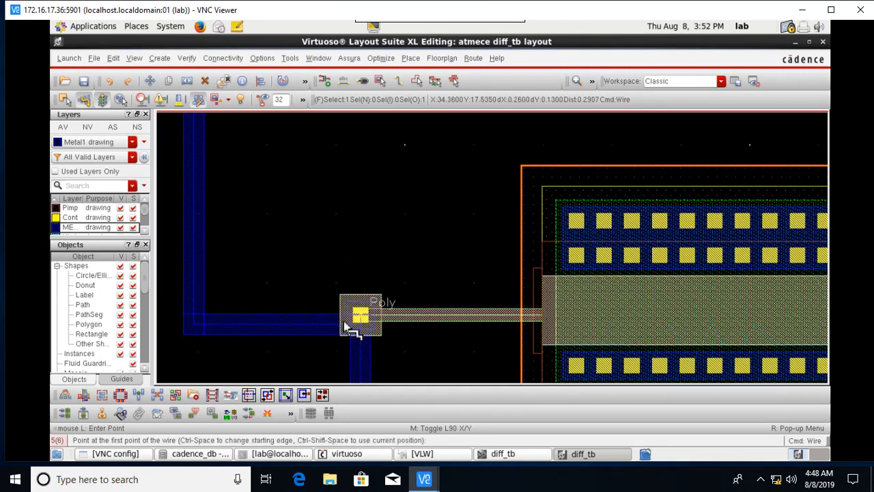
# End wire drawing and select the new gate wire and horizontal line to check connections.
pyautogui.scroll(-2, 588, 247)
pyautogui.scroll(1, 710, 205)
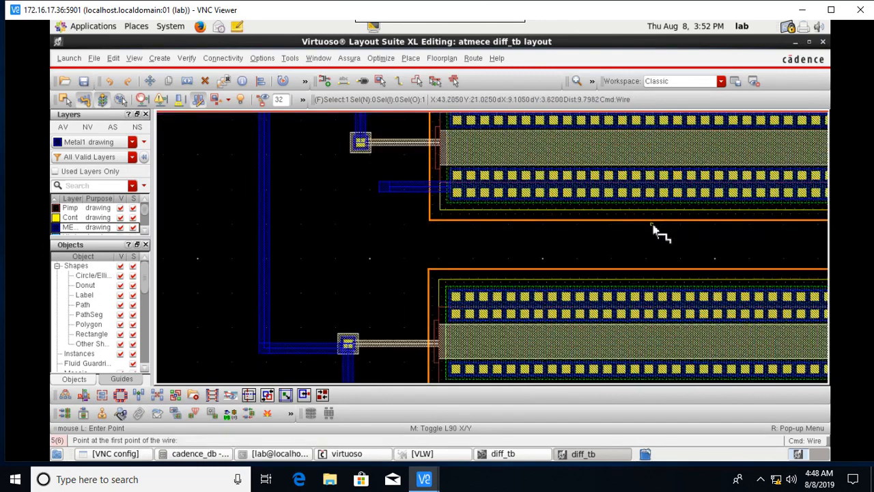
pyautogui.scroll(-1, 644, 273)
pyautogui.scroll(-1, 635, 311)
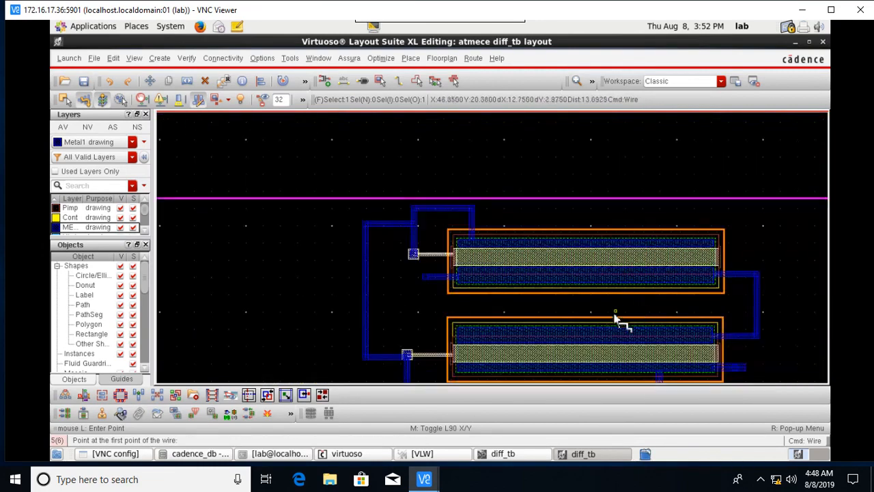
pyautogui.press('Down')
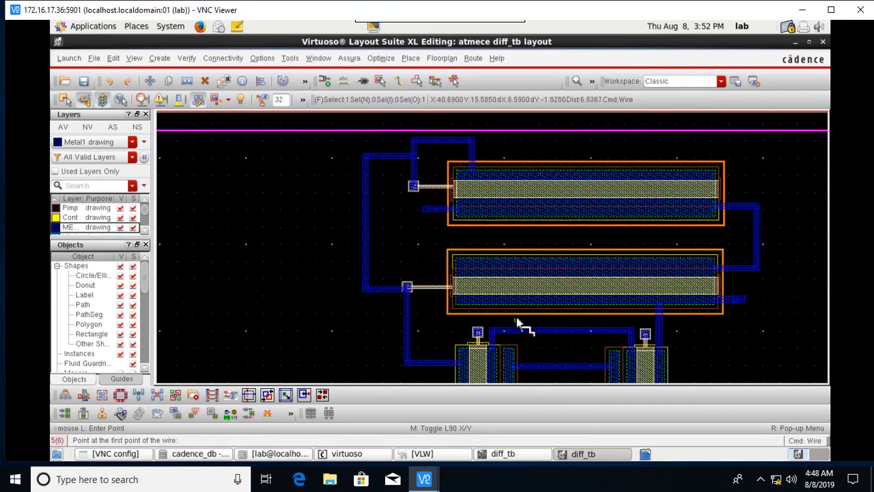
pyautogui.scroll(1, 465, 298)
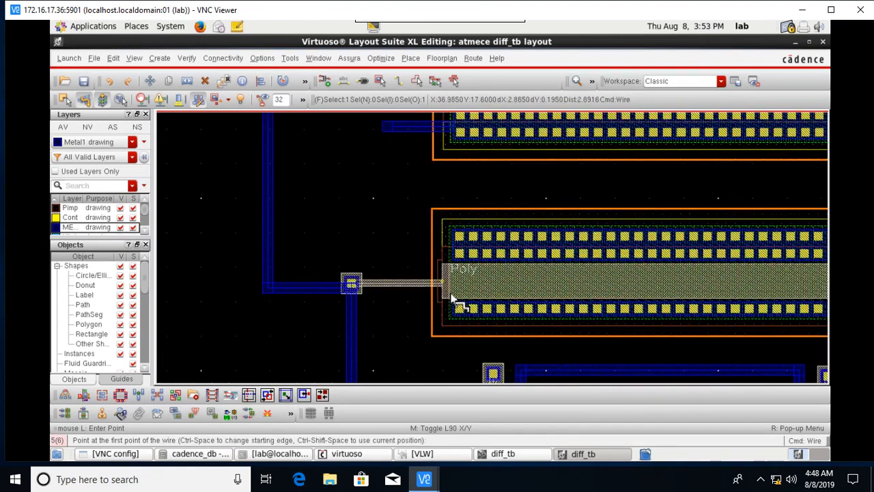
pyautogui.scroll(2, 362, 294)
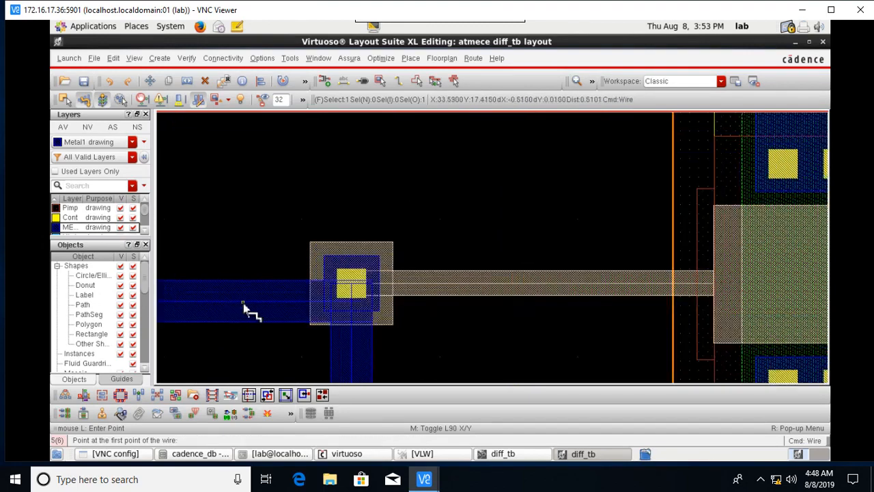
pyautogui.scroll(-3, 260, 304)
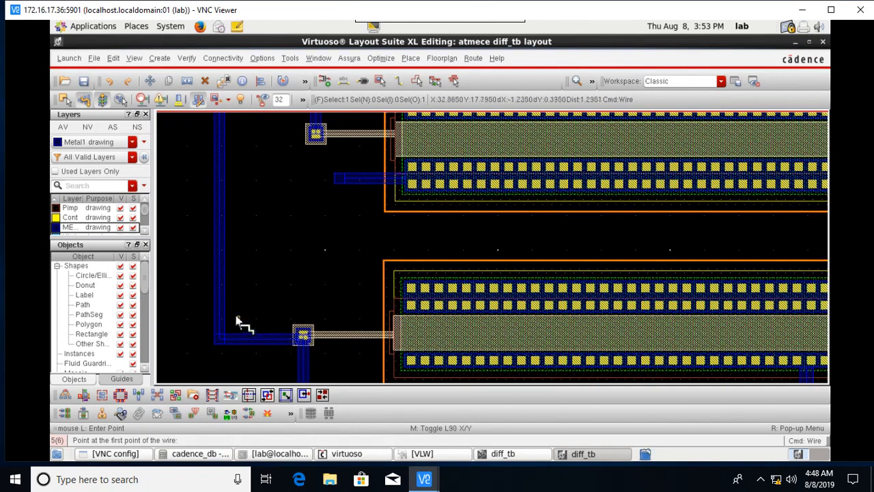
pyautogui.press('Escape')
pyautogui.click(236, 345)
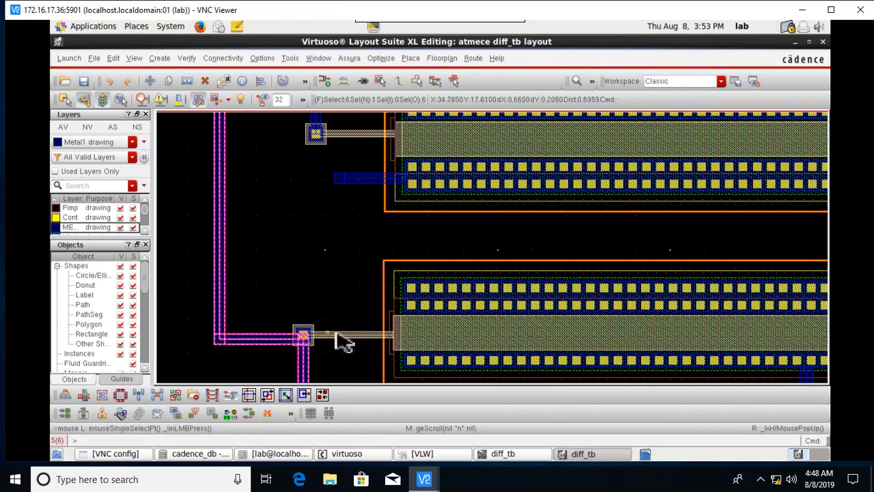
pyautogui.scroll(-2, 371, 322)
pyautogui.click(325, 310)
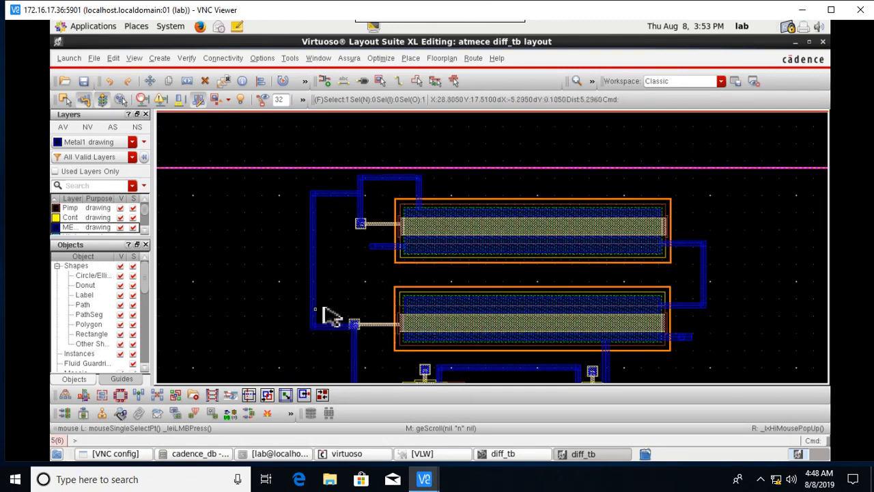
pyautogui.click(318, 307)
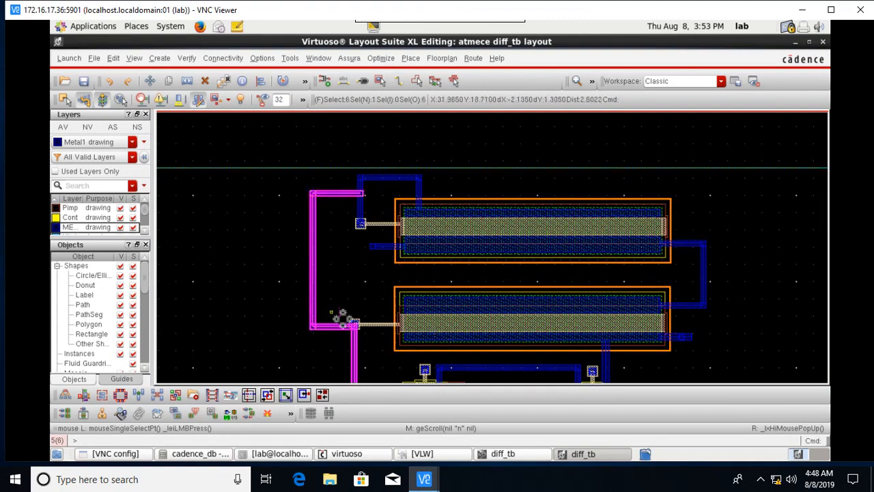
pyautogui.scroll(2, 366, 335)
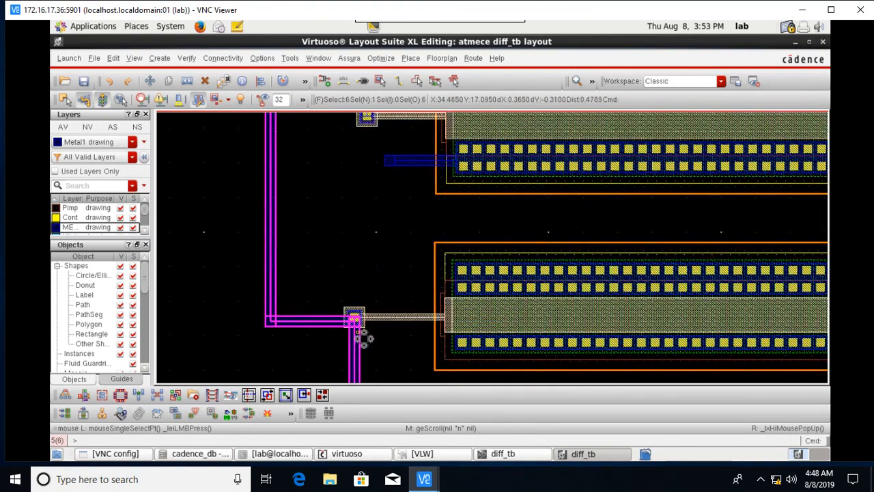
pyautogui.scroll(2, 362, 337)
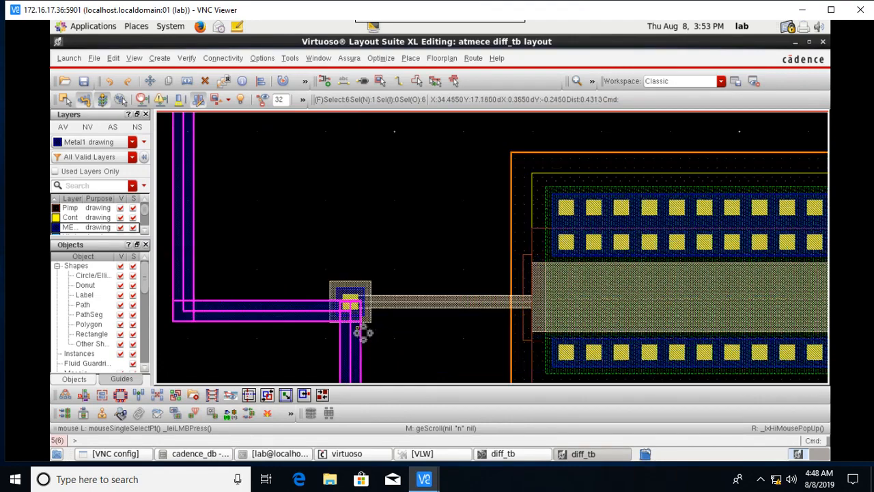
# Move the lower gate contact slightly, then undo the move.
pyautogui.click(369, 290)
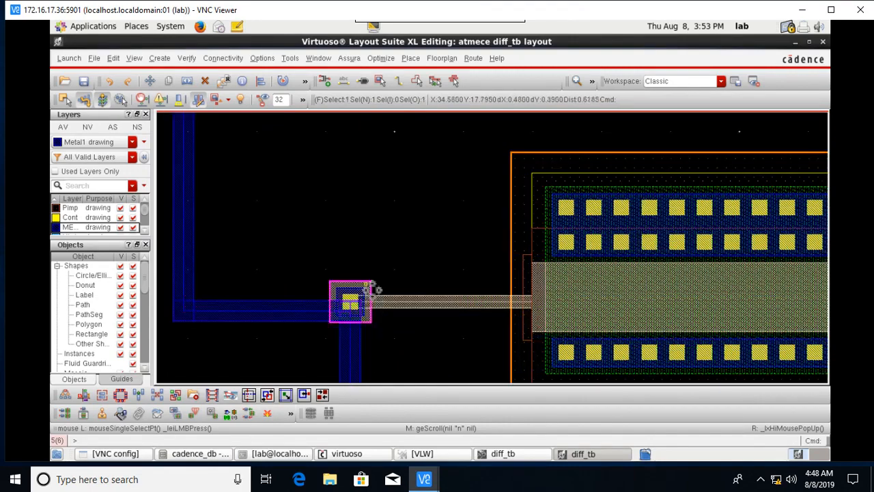
pyautogui.press('m')
pyautogui.click(368, 291)
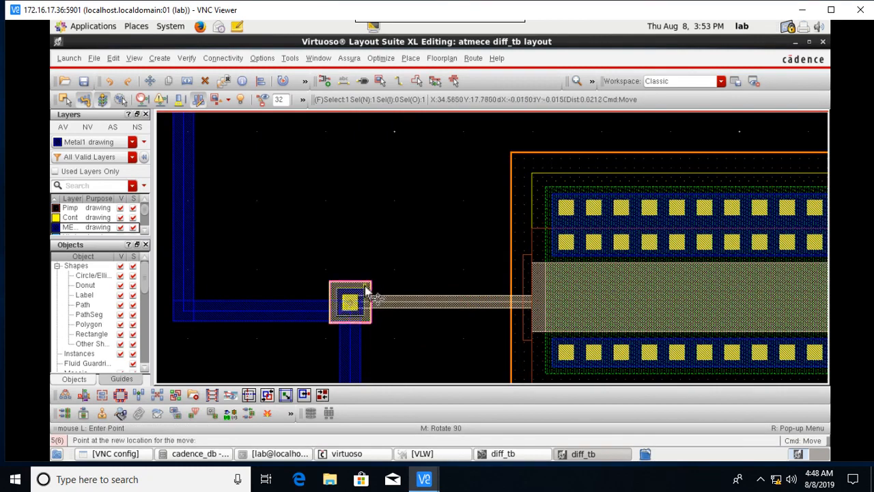
pyautogui.click(362, 292)
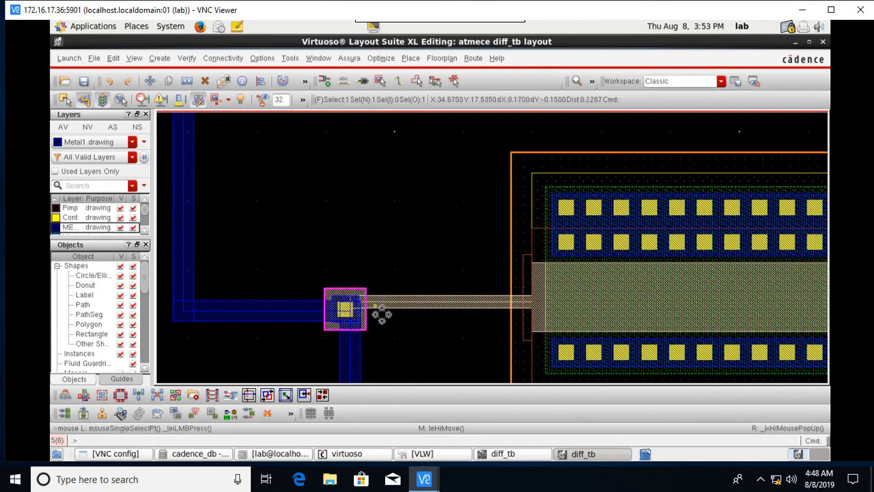
pyautogui.click(370, 338)
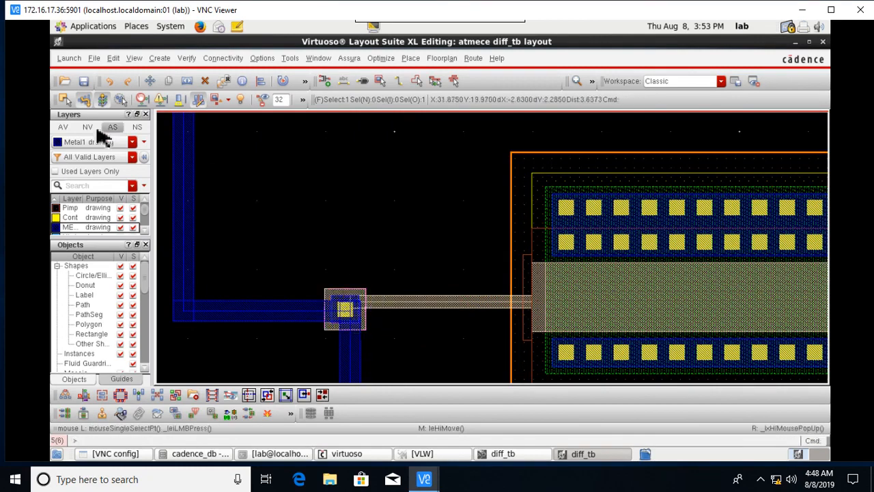
pyautogui.click(113, 81)
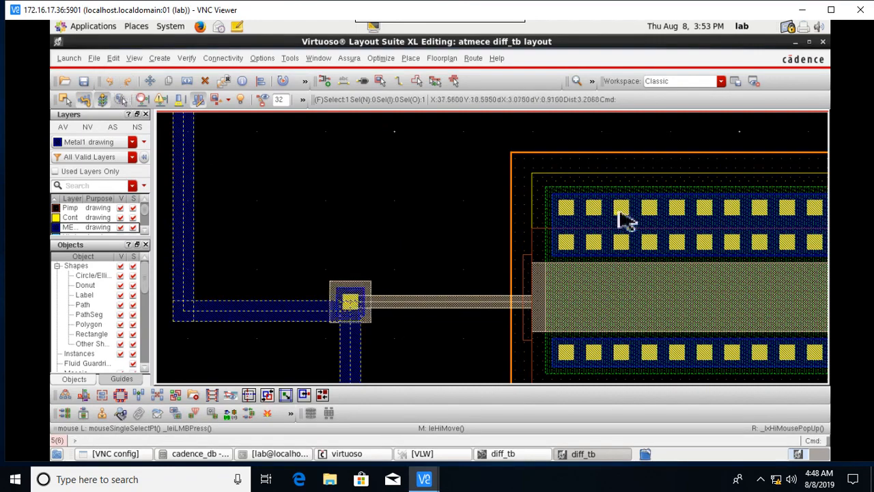
# Pan across the layout to check the wiring down to the lower transistors.
pyautogui.scroll(-1, 588, 278)
pyautogui.press('Right')
pyautogui.press('Right')
pyautogui.press('Right')
pyautogui.press('Right')
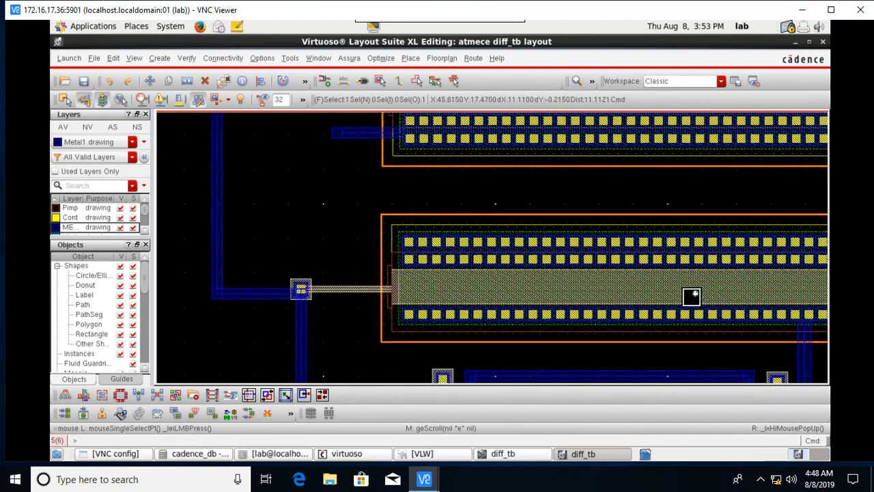
pyautogui.press('Up')
pyautogui.press('Up')
pyautogui.scroll(-1, 562, 277)
pyautogui.press('Down')
pyautogui.press('Down')
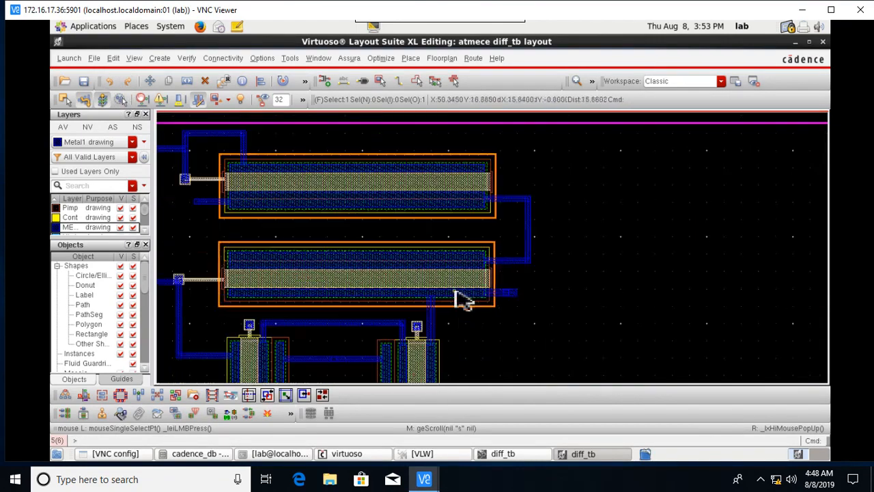
pyautogui.scroll(-2, 464, 300)
pyautogui.scroll(1, 369, 300)
pyautogui.scroll(1, 368, 301)
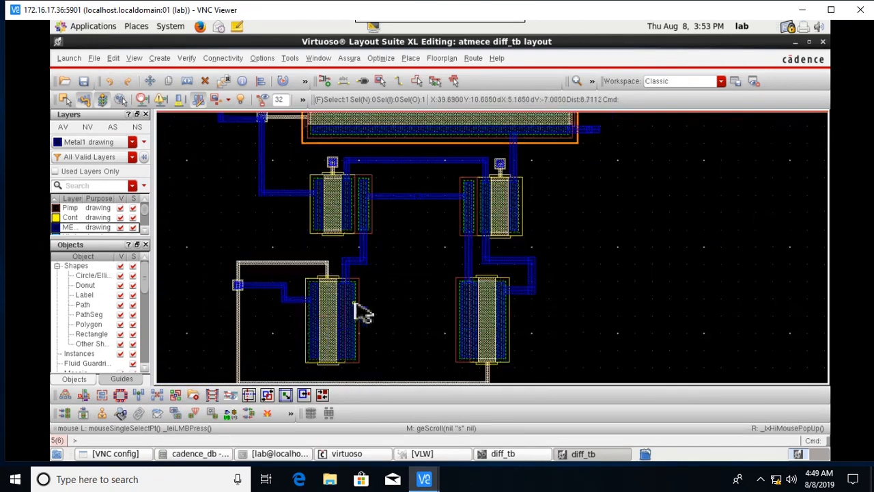
pyautogui.press('Down')
pyautogui.press('Down')
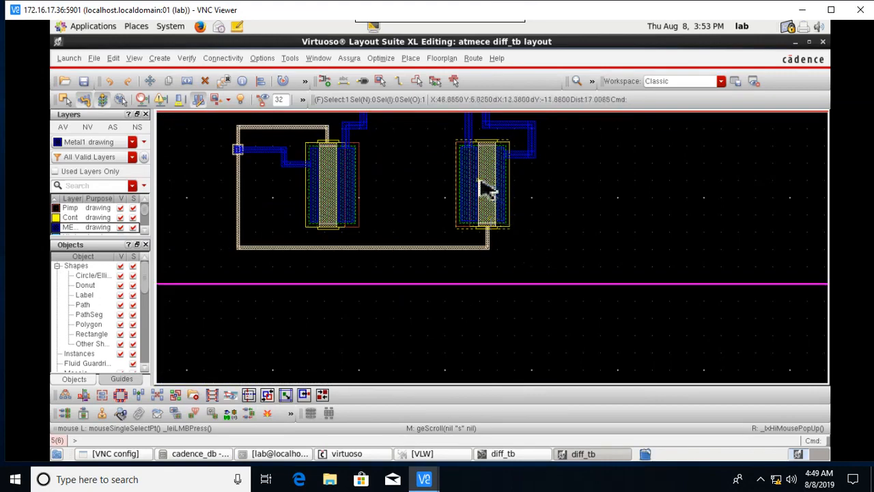
# Rerun Assura DRC as rcnew, saving and overwriting prior run data, and confirm zero DRC errors.
pyautogui.click(349, 58)
pyautogui.click(362, 134)
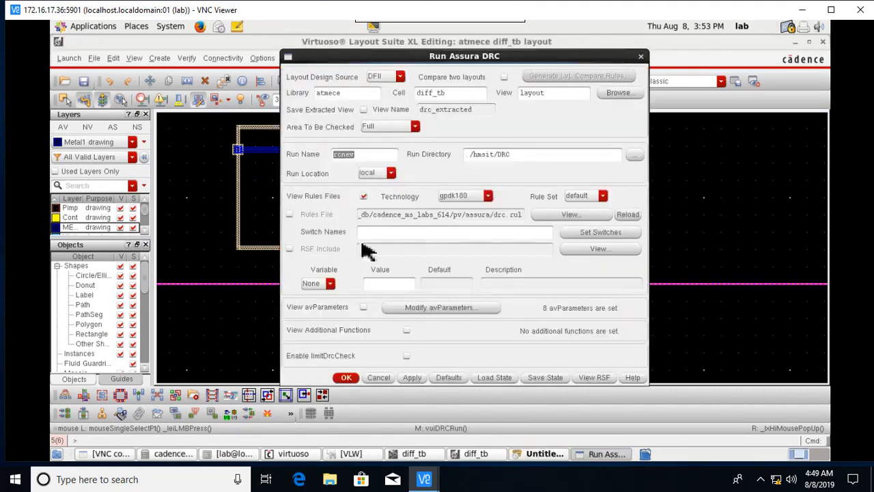
pyautogui.click(347, 377)
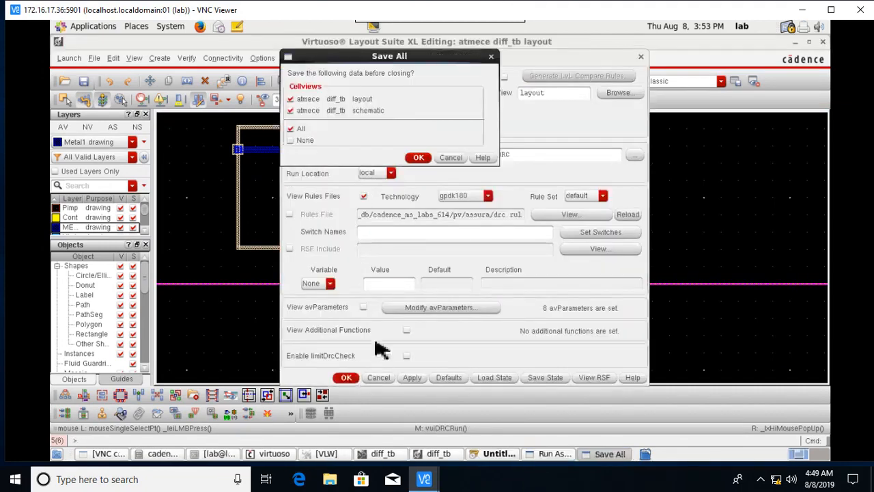
pyautogui.click(417, 158)
pyautogui.click(408, 252)
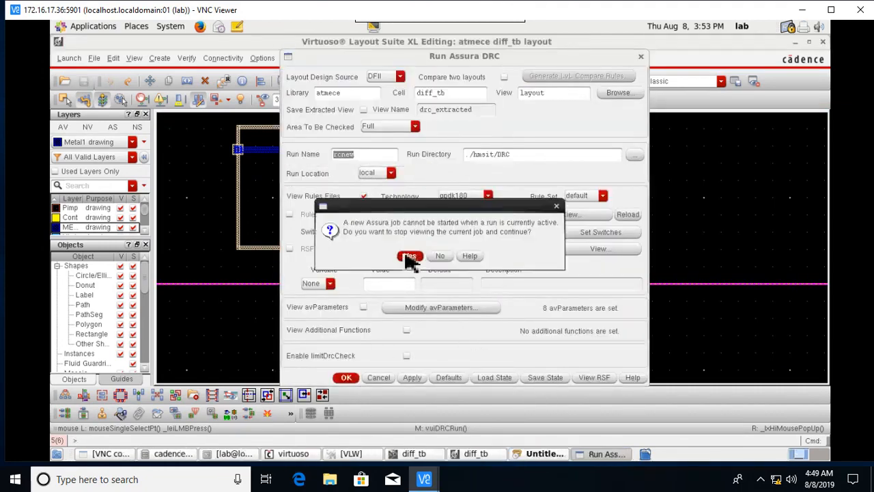
pyautogui.click(411, 253)
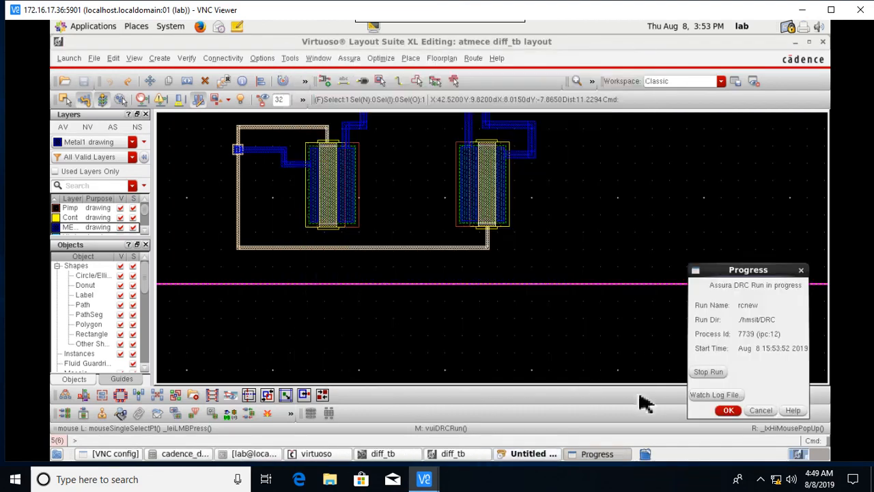
pyautogui.click(724, 409)
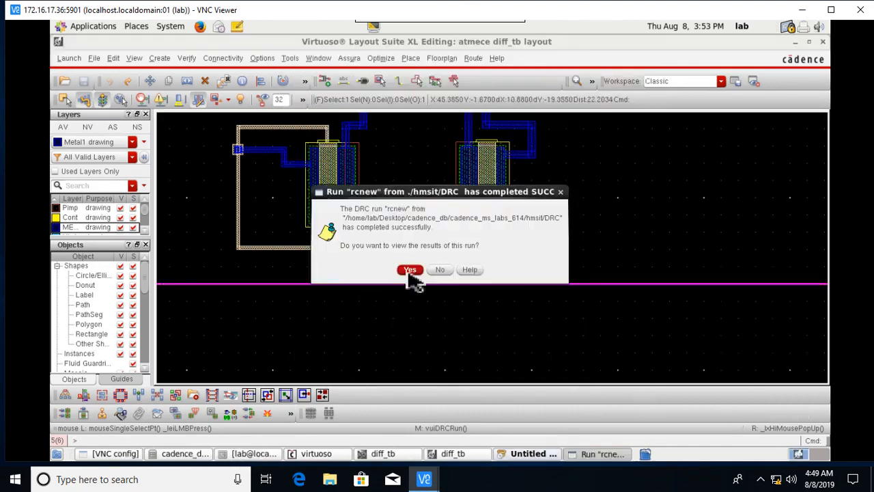
pyautogui.click(413, 270)
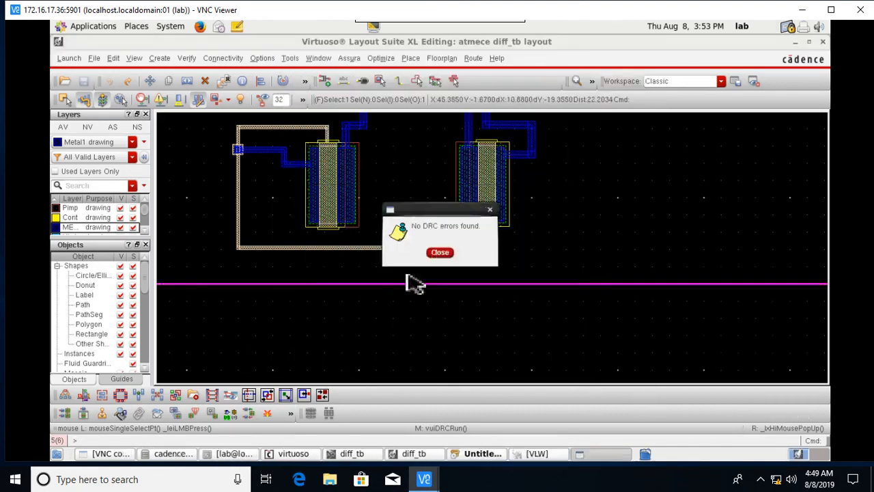
pyautogui.click(447, 254)
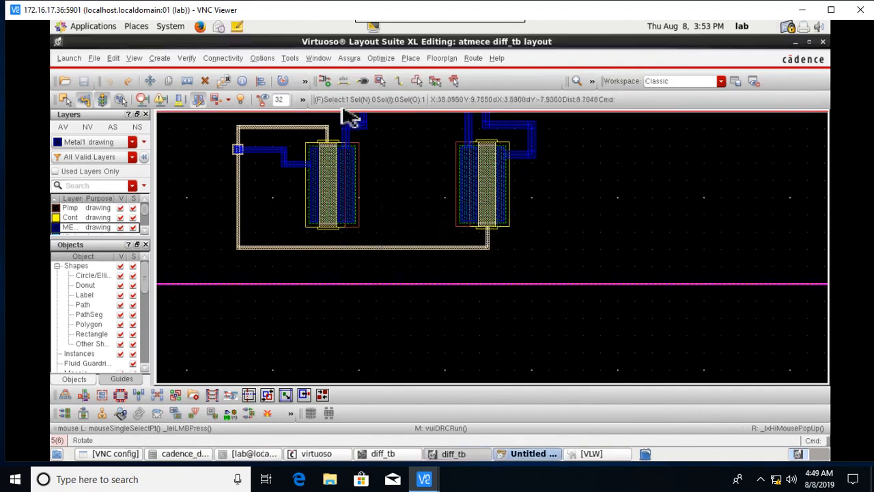
# Run Assura LVS on diff_tb, overwrite old data, and close the zero-mismatch match summary.
pyautogui.click(349, 58)
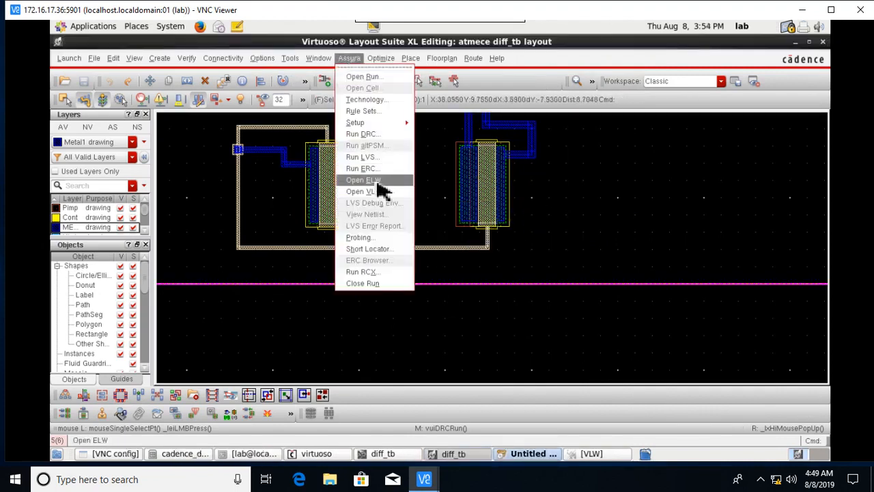
pyautogui.click(371, 162)
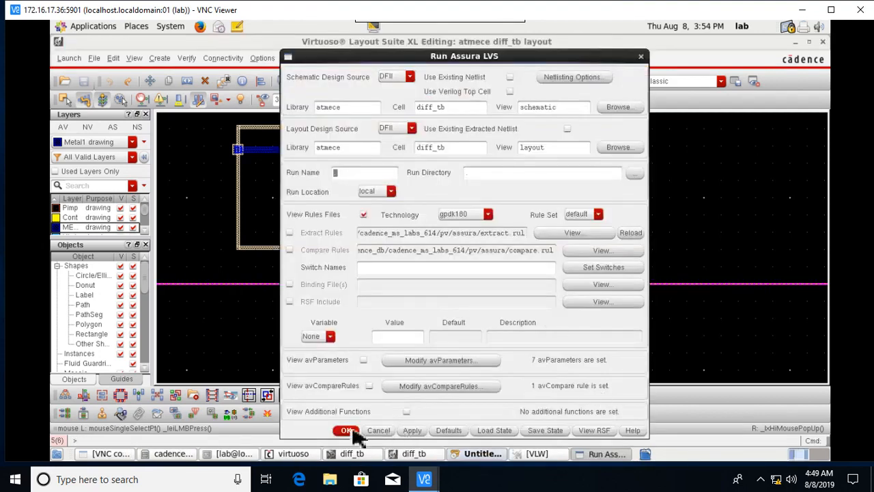
pyautogui.click(346, 430)
pyautogui.click(418, 254)
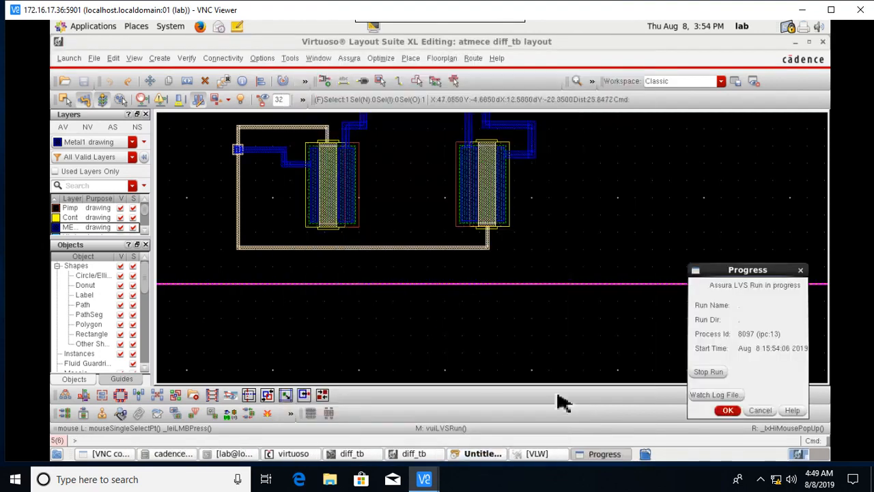
pyautogui.click(728, 410)
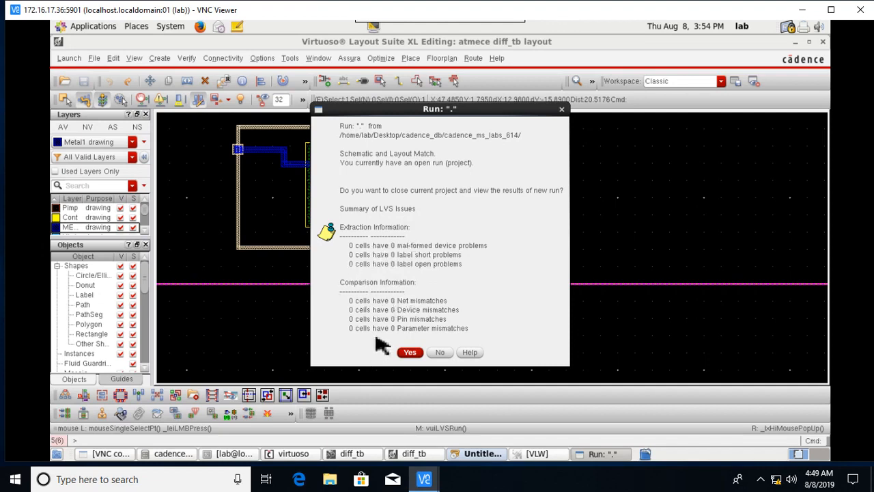
pyautogui.click(562, 110)
pyautogui.click(350, 58)
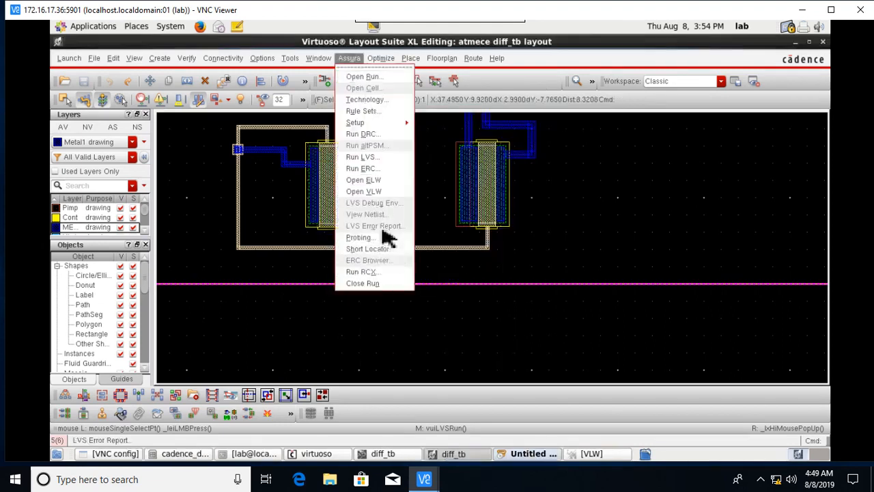
# Run Assura RCX on diff_tb, overwriting previous data, then fit the layout in view.
pyautogui.click(377, 276)
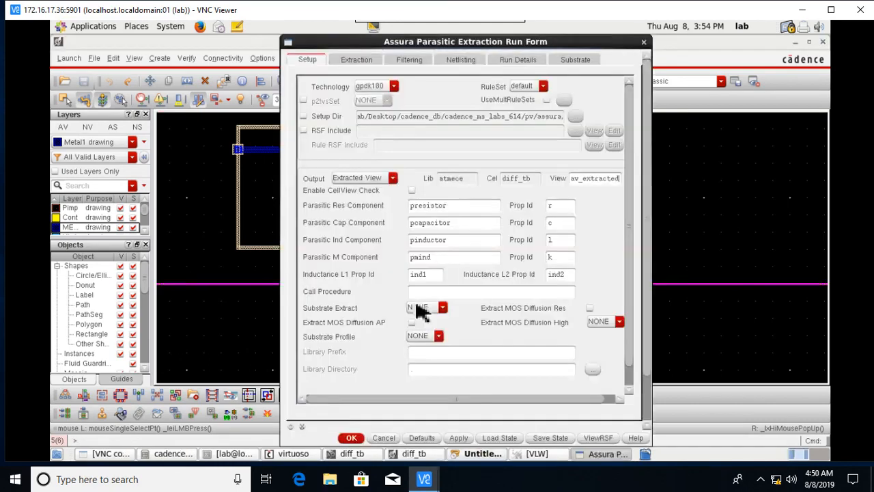
pyautogui.click(354, 439)
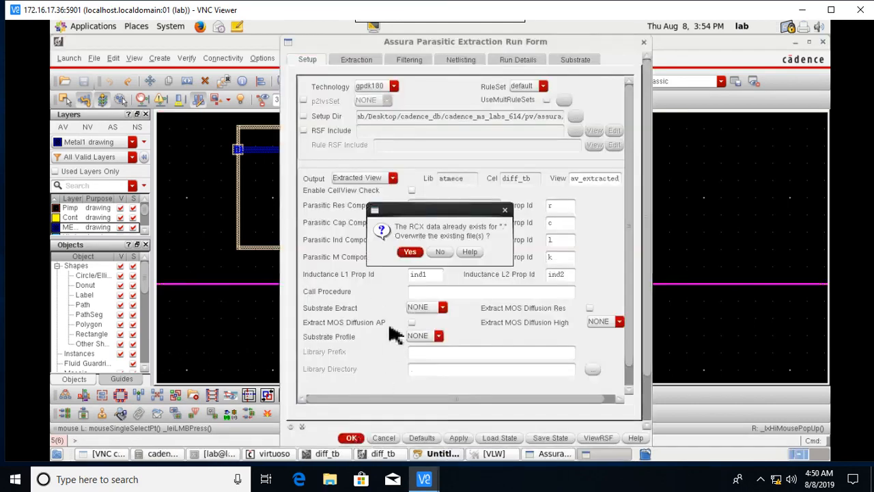
pyautogui.click(410, 251)
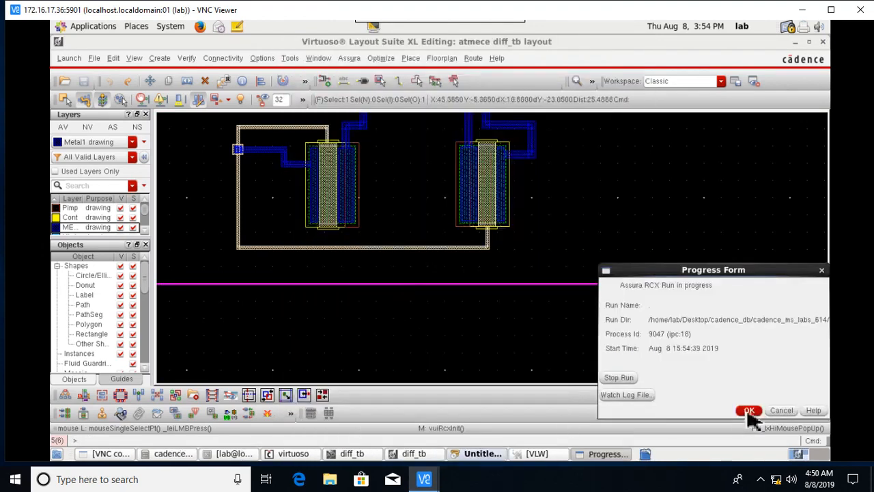
pyautogui.click(749, 410)
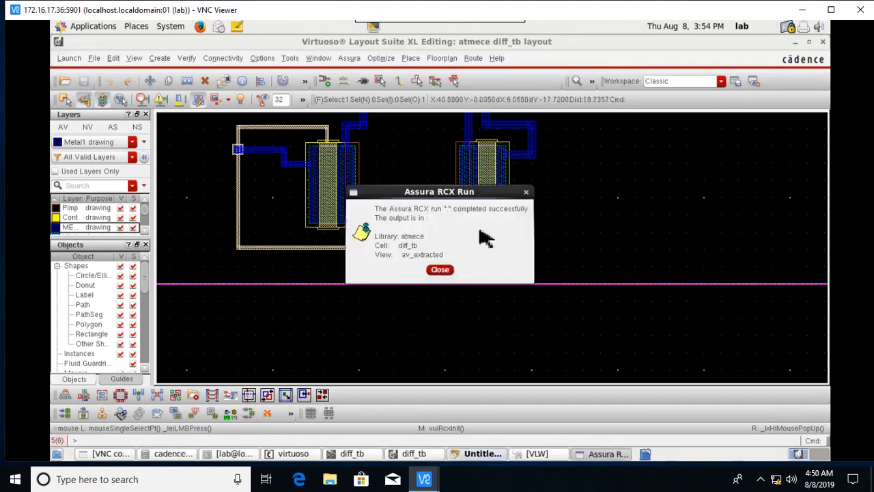
pyautogui.click(526, 193)
pyautogui.press('f')
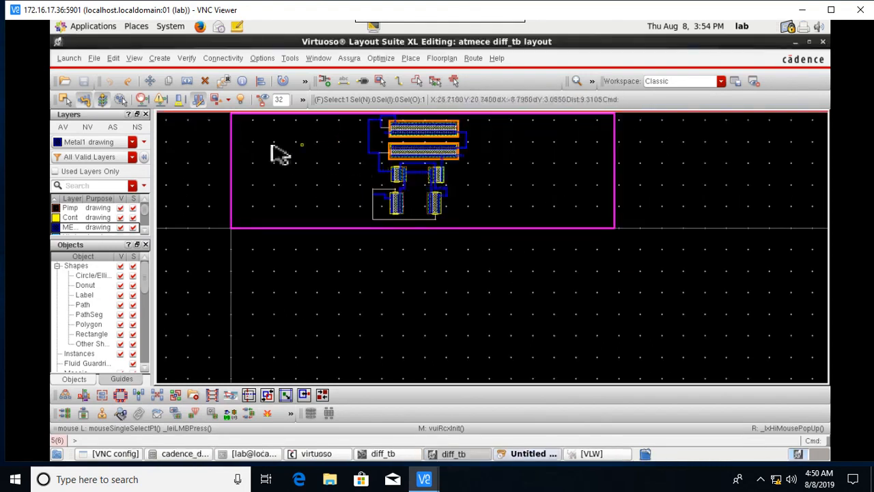
# Open the av_extracted view of diff_tb in a new window.
pyautogui.click(99, 58)
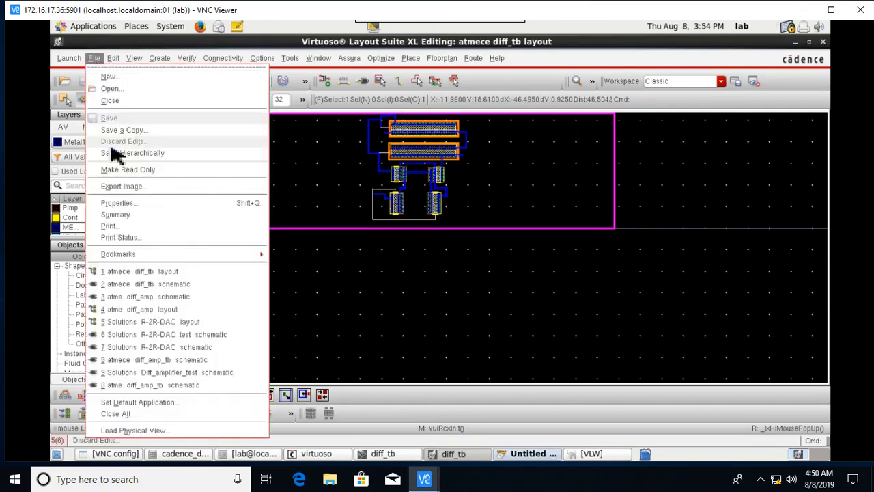
pyautogui.click(116, 91)
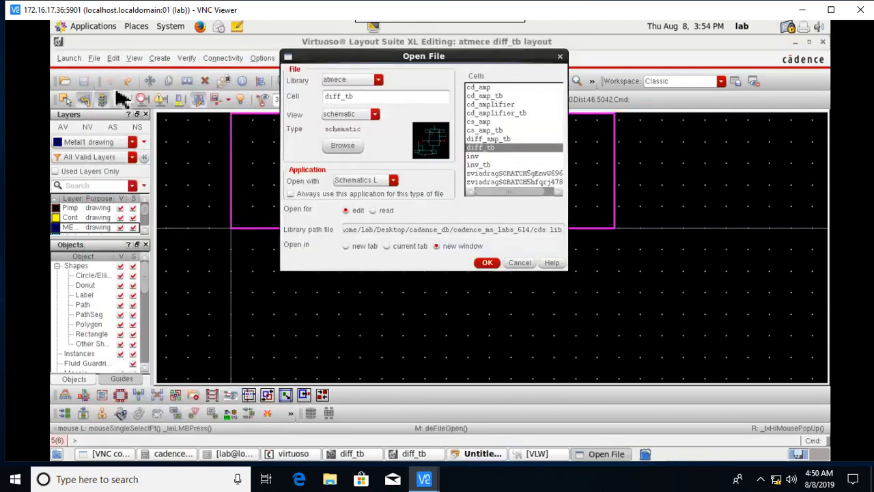
pyautogui.click(375, 115)
pyautogui.click(346, 125)
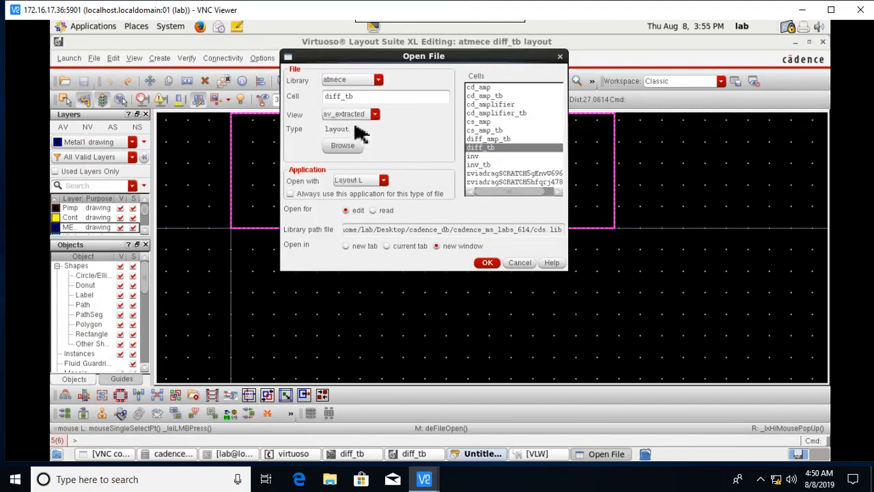
pyautogui.click(488, 263)
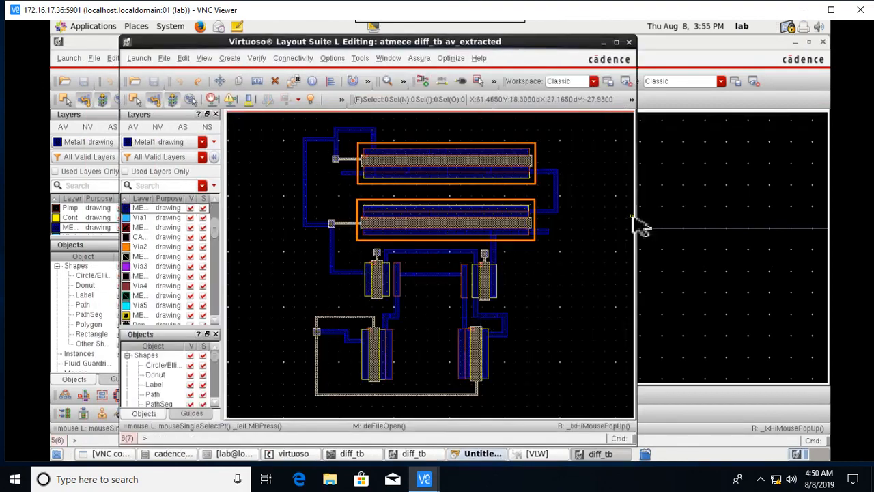
# Maximize the extracted layout window and zoom into the gap between the two large devices.
pyautogui.click(618, 44)
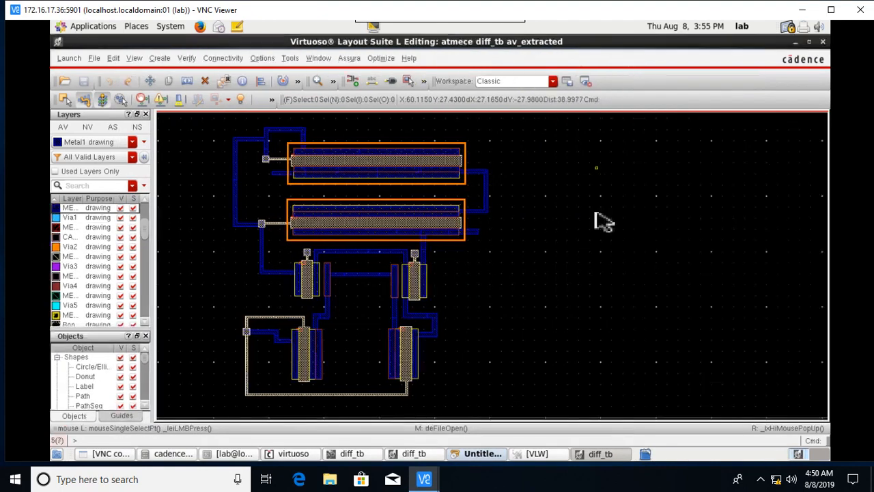
pyautogui.moveTo(274, 175); pyautogui.dragTo(350, 213, button='right')
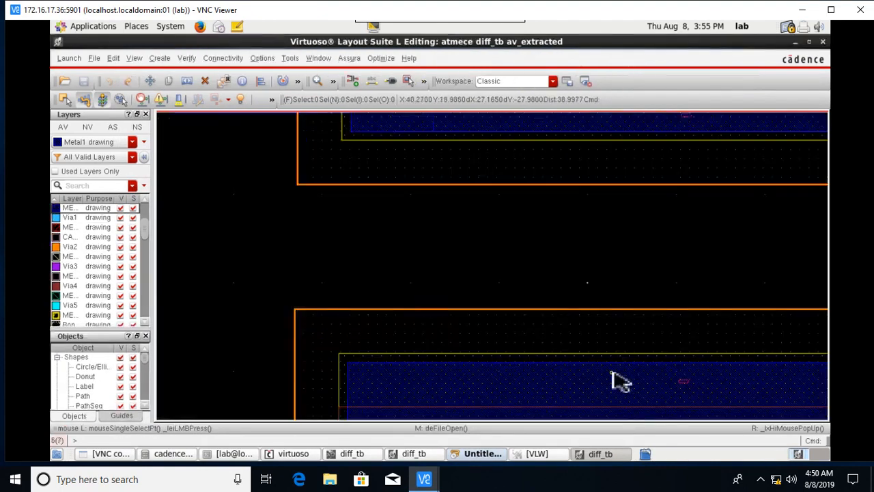
pyautogui.scroll(-2, 612, 372)
pyautogui.keyDown('ctrl'); pyautogui.scroll(2, 730, 280); pyautogui.keyUp('ctrl')
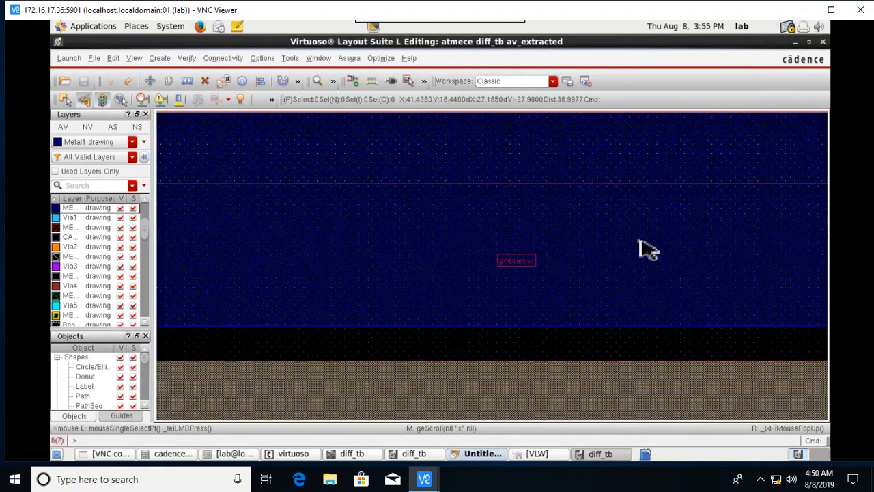
pyautogui.scroll(2, 539, 247)
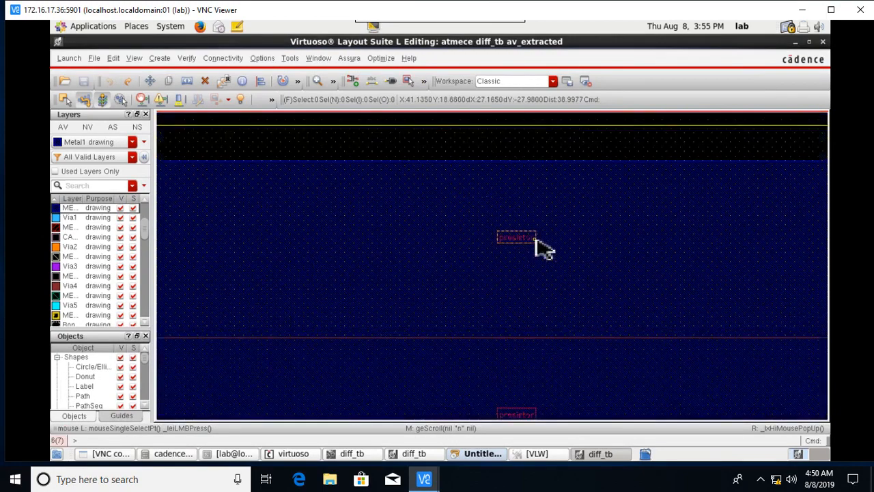
pyautogui.keyDown('ctrl'); pyautogui.scroll(-1, 536, 244); pyautogui.keyUp('ctrl')
pyautogui.keyDown('ctrl'); pyautogui.scroll(1, 534, 245); pyautogui.keyUp('ctrl')
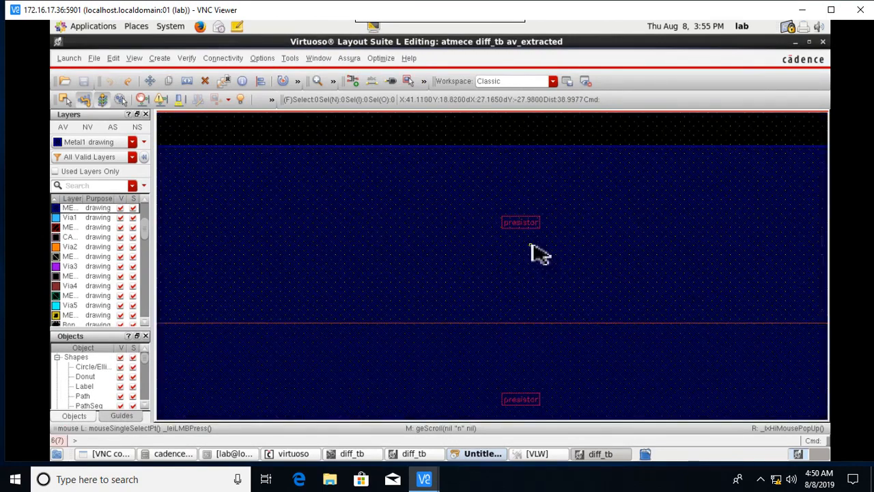
# Show full hierarchy and zoom in on the upper parasitic resistor, such as 368.4m.
pyautogui.press('shift')
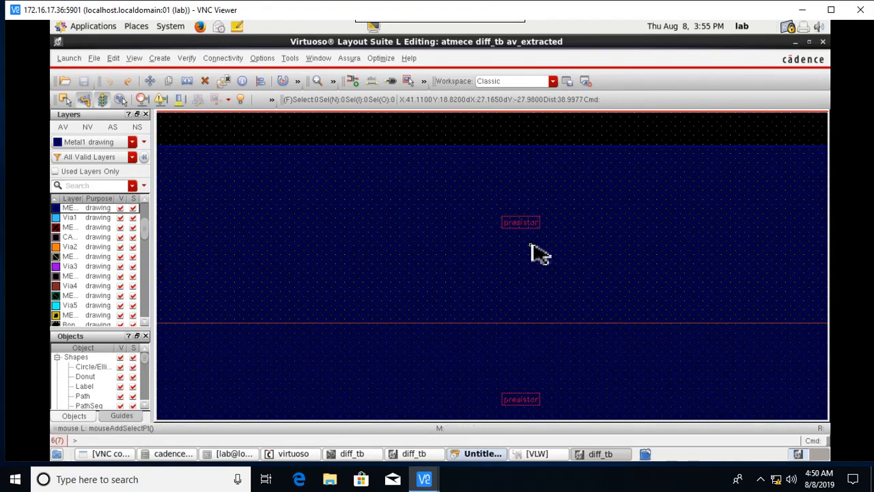
pyautogui.hotkey('shift', 'f')
pyautogui.moveTo(605, 198); pyautogui.dragTo(461, 242, button='right')
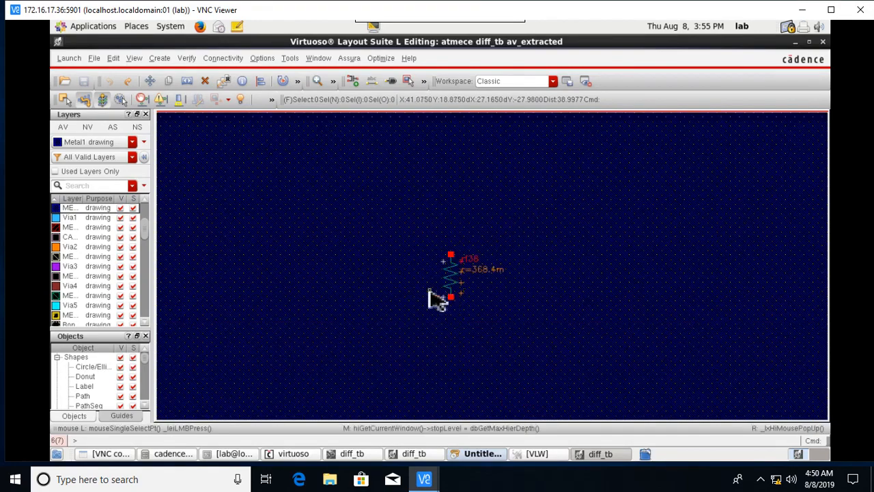
pyautogui.scroll(-5, 578, 263)
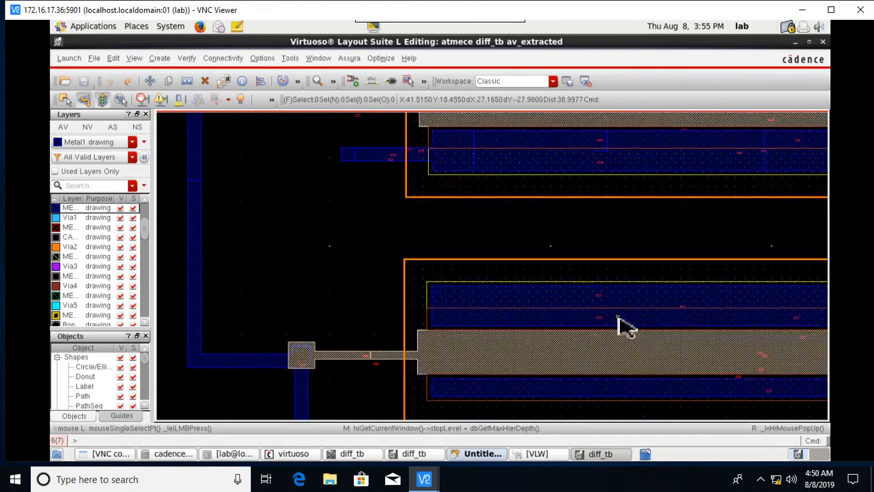
pyautogui.keyDown('shift'); pyautogui.hscroll(4, 741, 359); pyautogui.keyUp('shift')
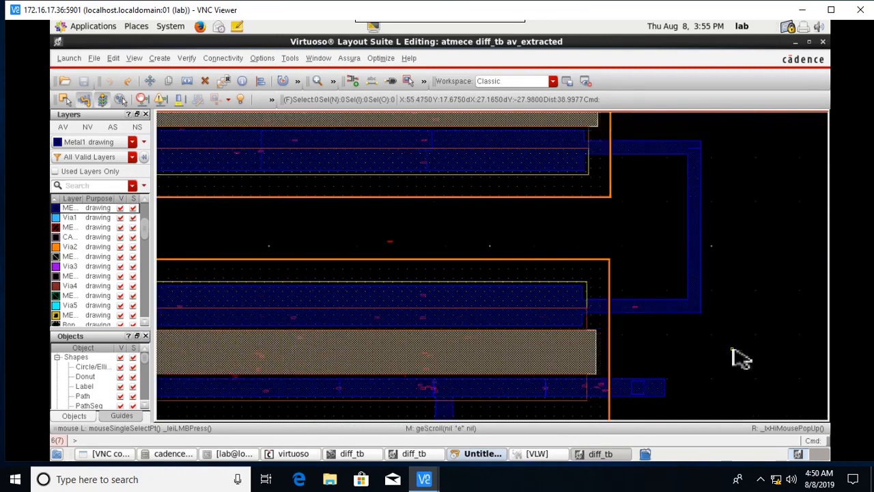
pyautogui.scroll(-2, 440, 304)
pyautogui.scroll(-2, 440, 304)
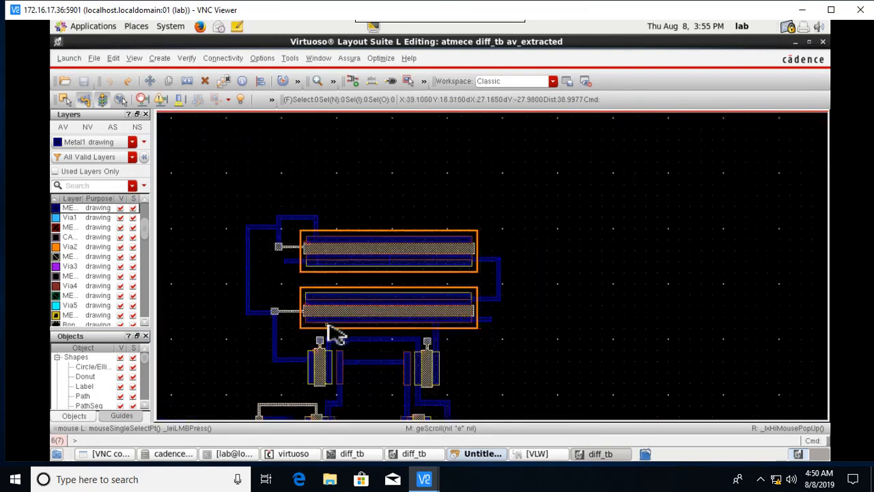
pyautogui.scroll(-3, 335, 334)
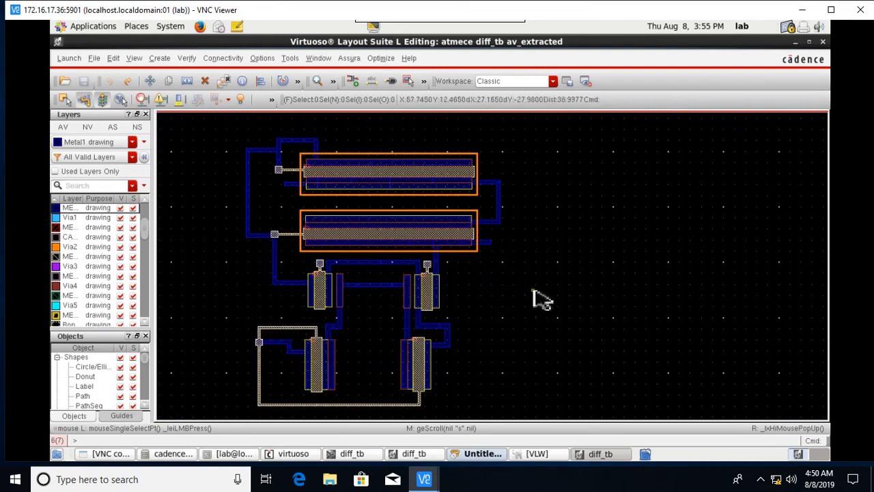
pyautogui.press('shift')
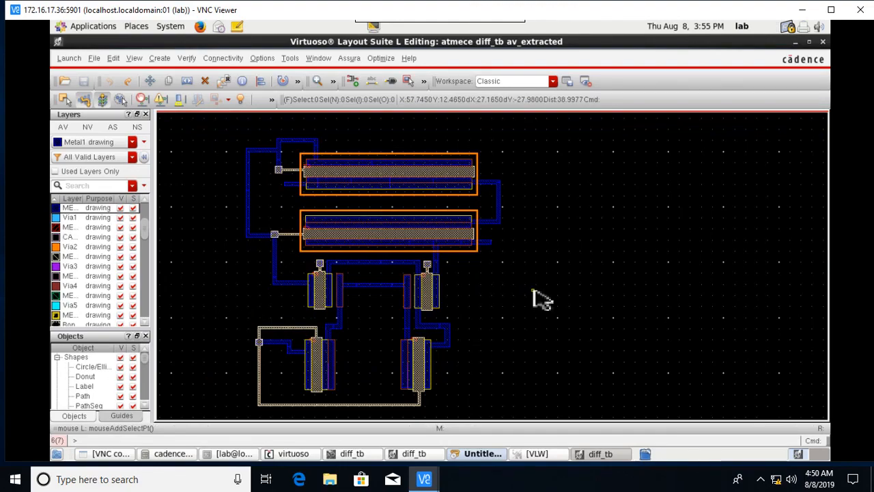